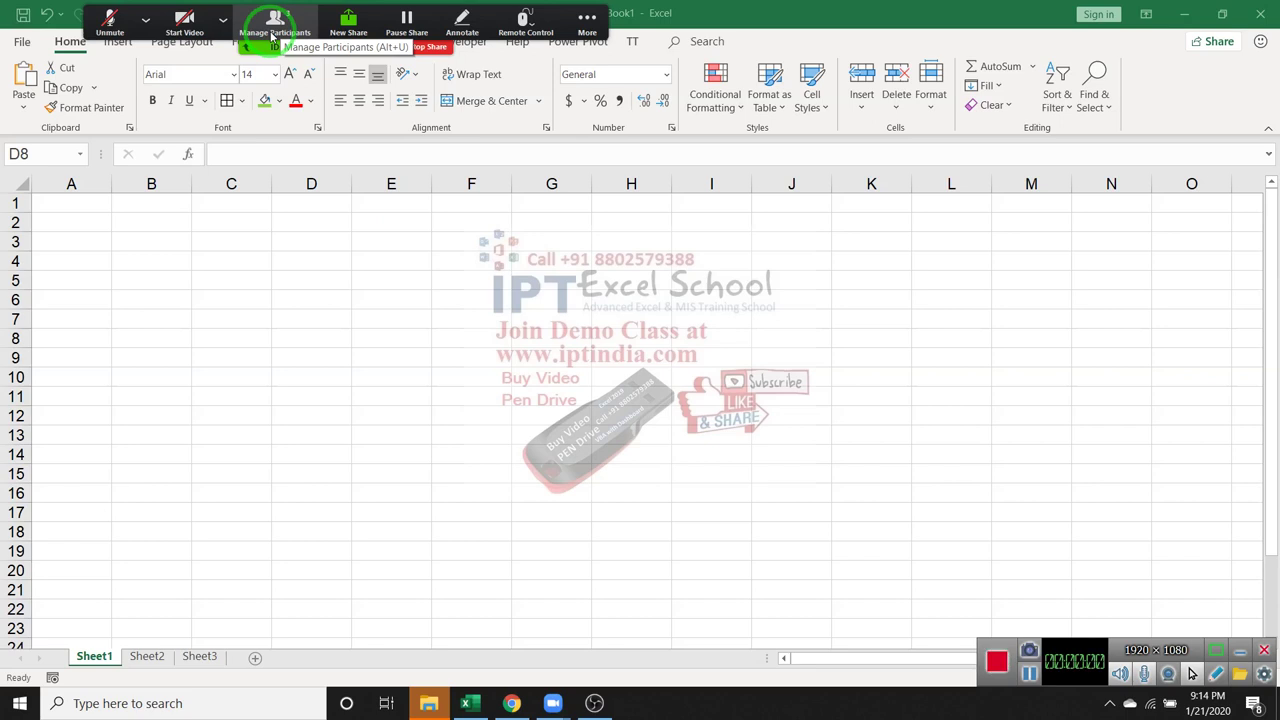
# Step: Unmute the meeting microphone, check cells A10 and A1, and open the participants list
pyautogui.click(145, 19)
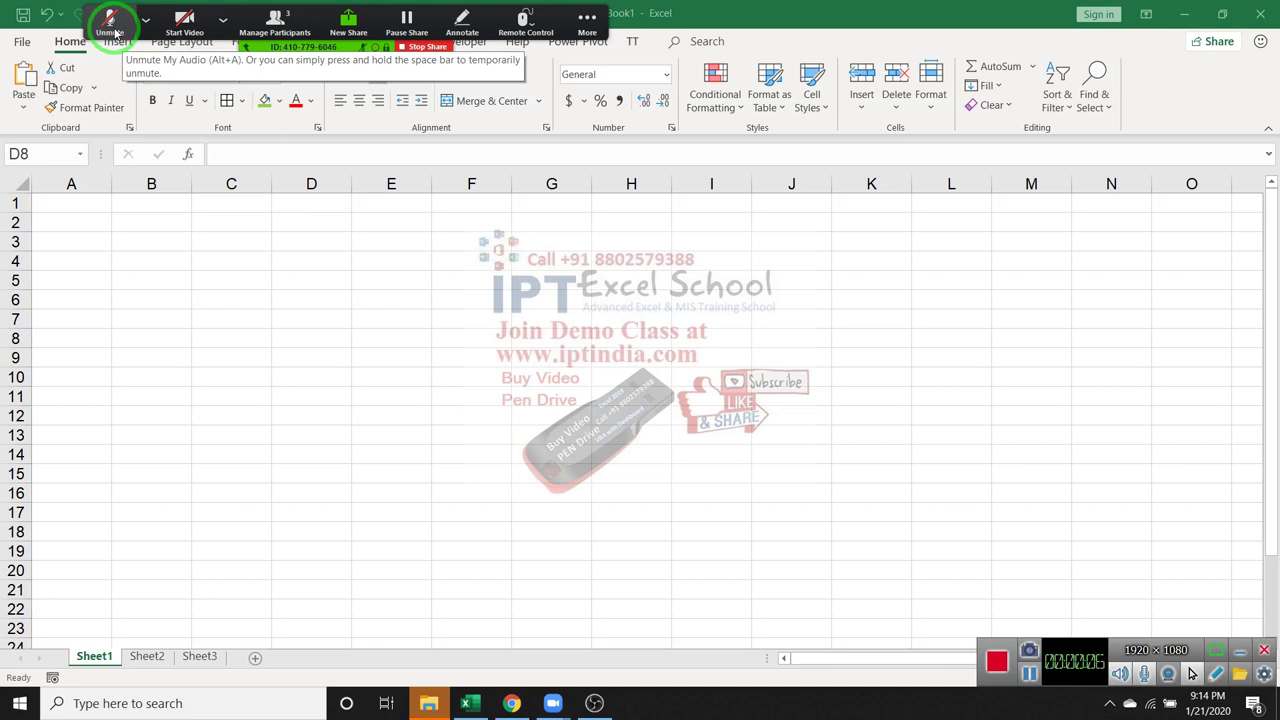
pyautogui.click(113, 30)
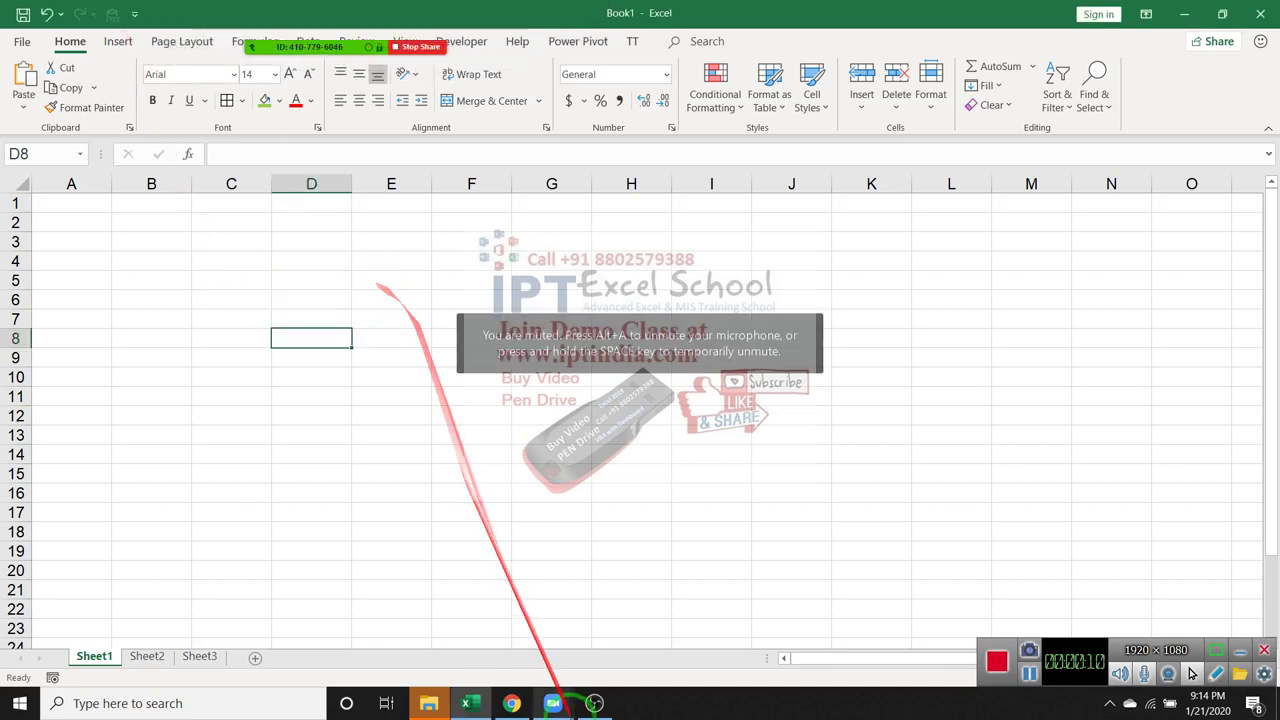
pyautogui.click(100, 372)
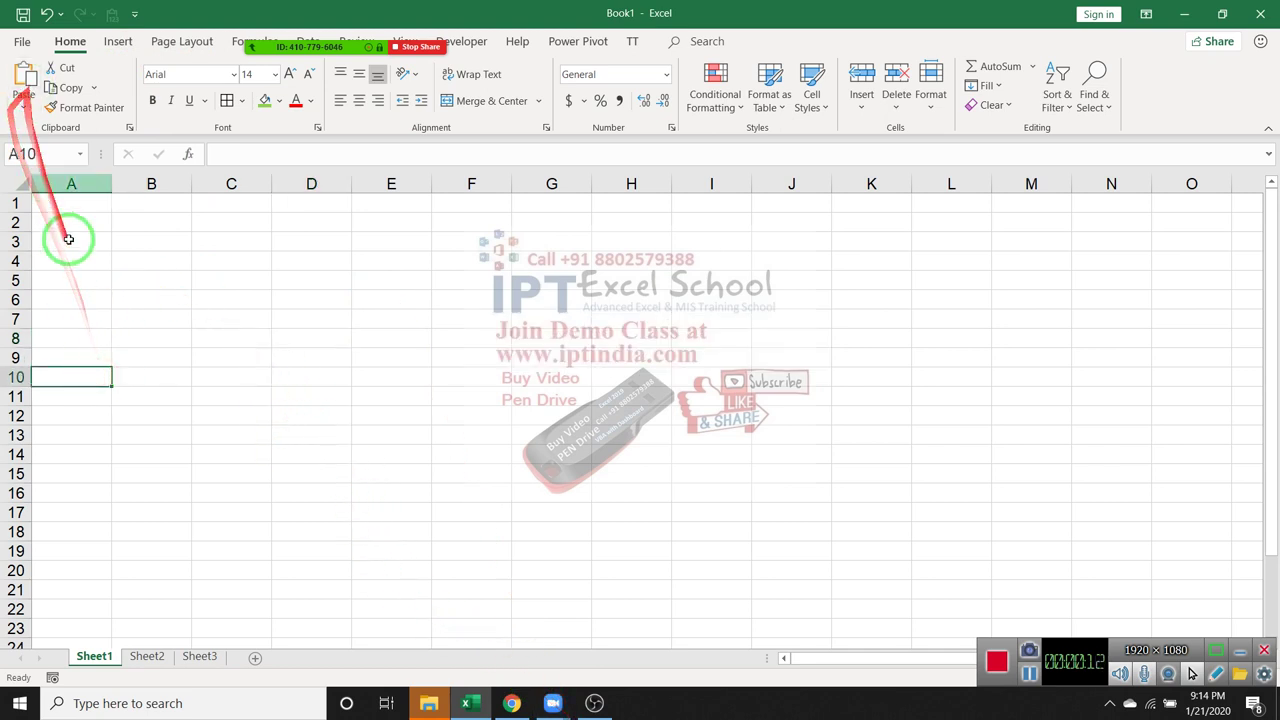
pyautogui.click(55, 205)
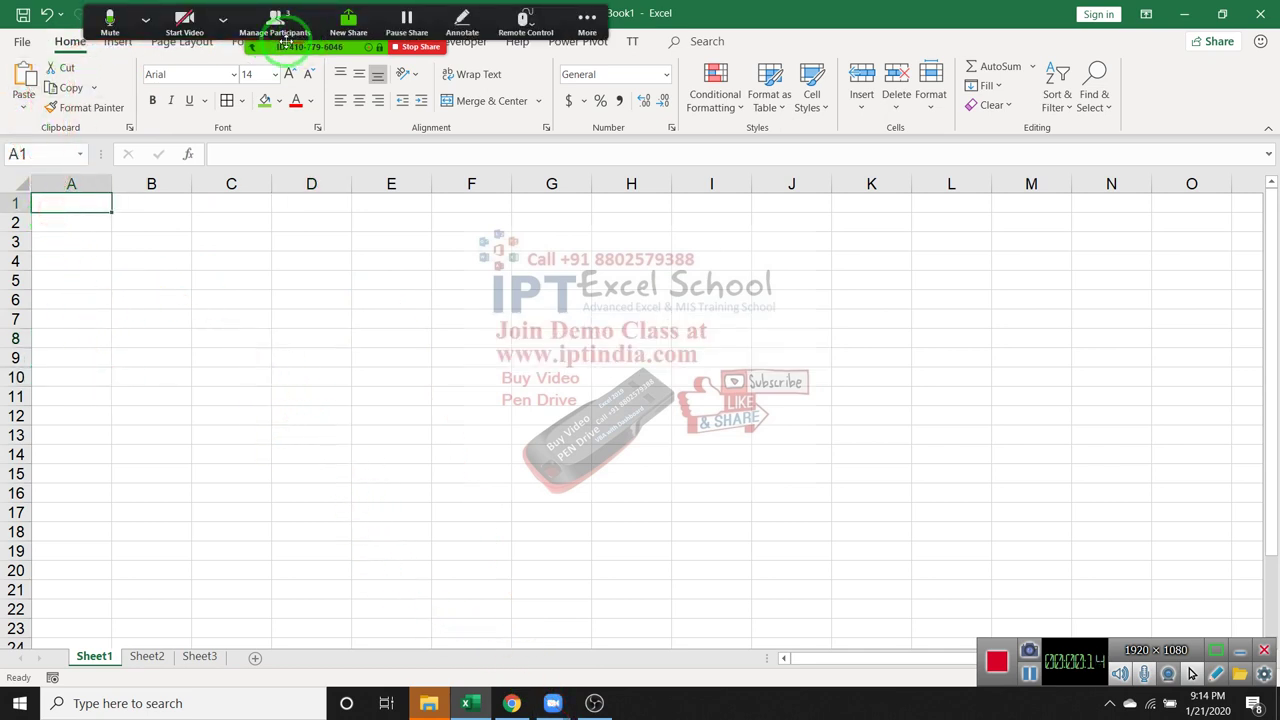
pyautogui.click(273, 22)
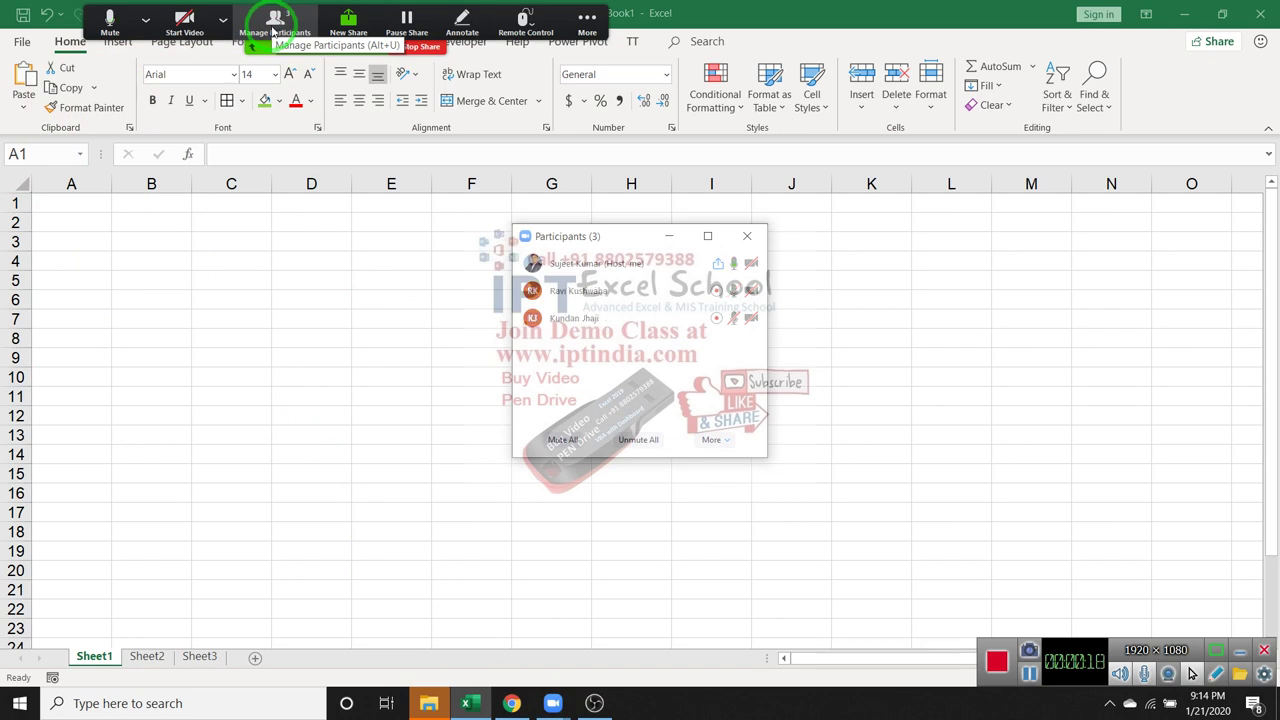
# Step: Open the recent Data workbook from the File menu's Open list
pyautogui.click(21, 42)
pyautogui.click(18, 48)
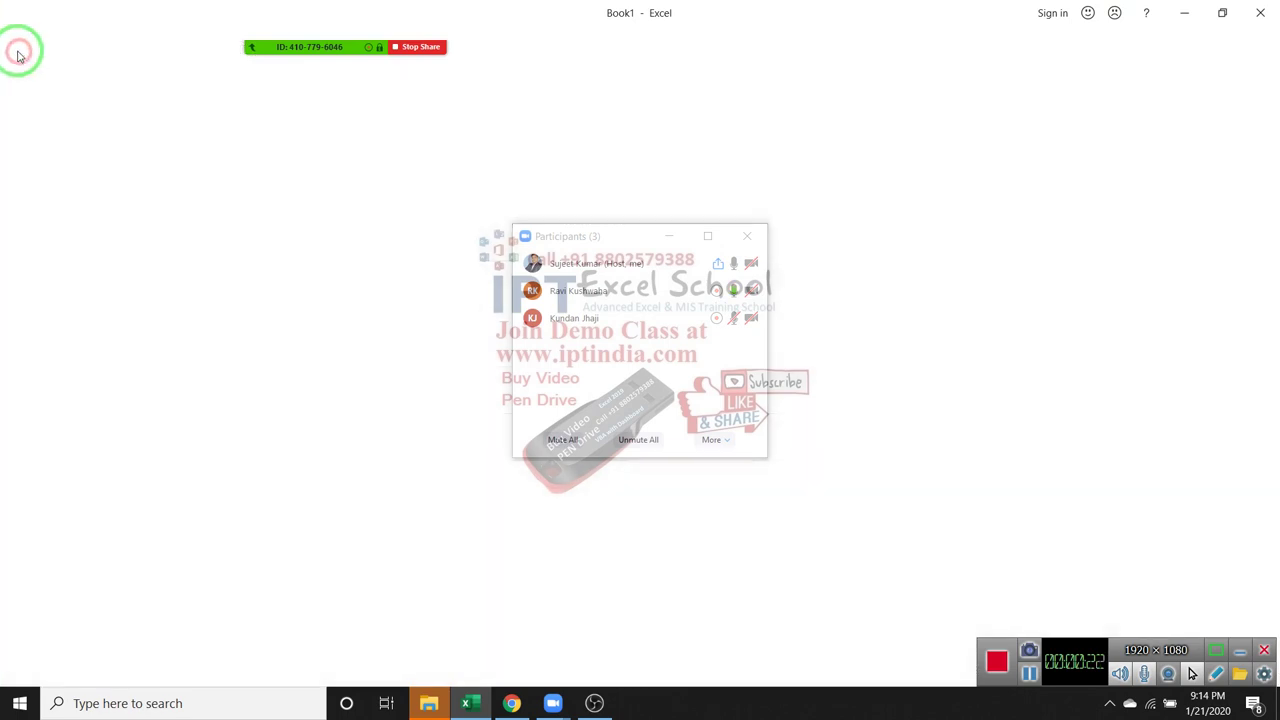
pyautogui.click(21, 43)
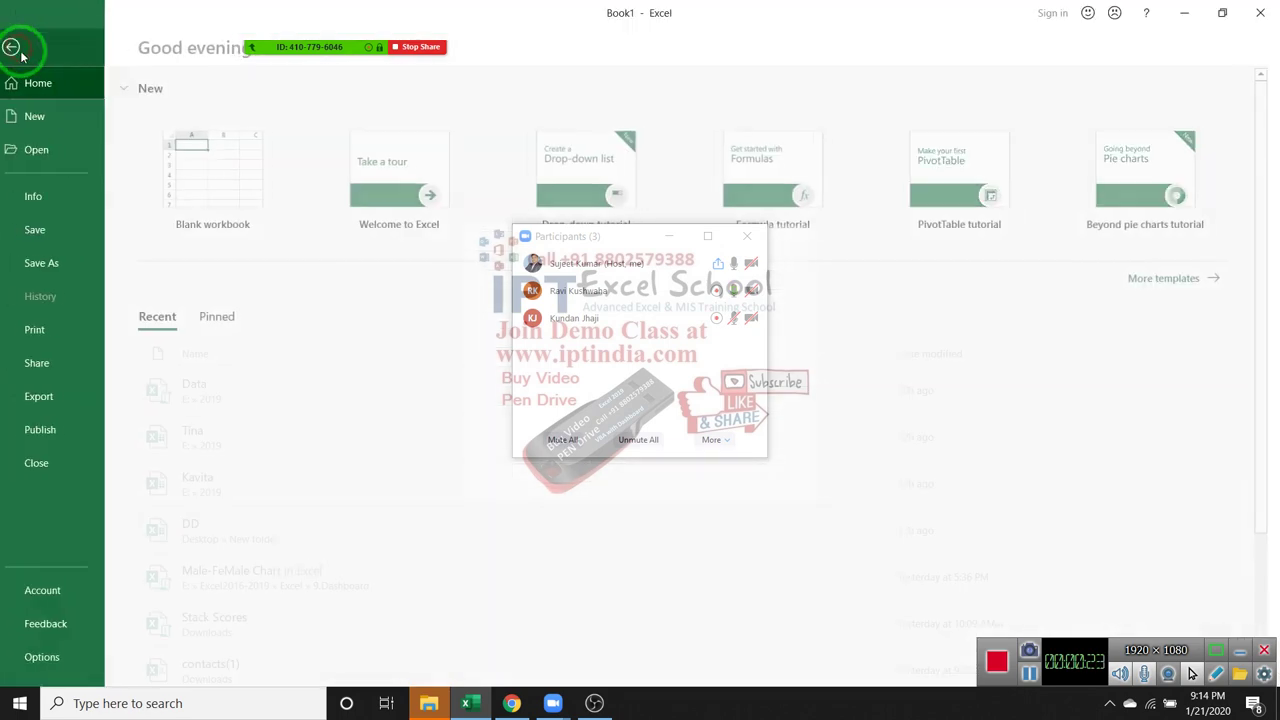
pyautogui.click(55, 160)
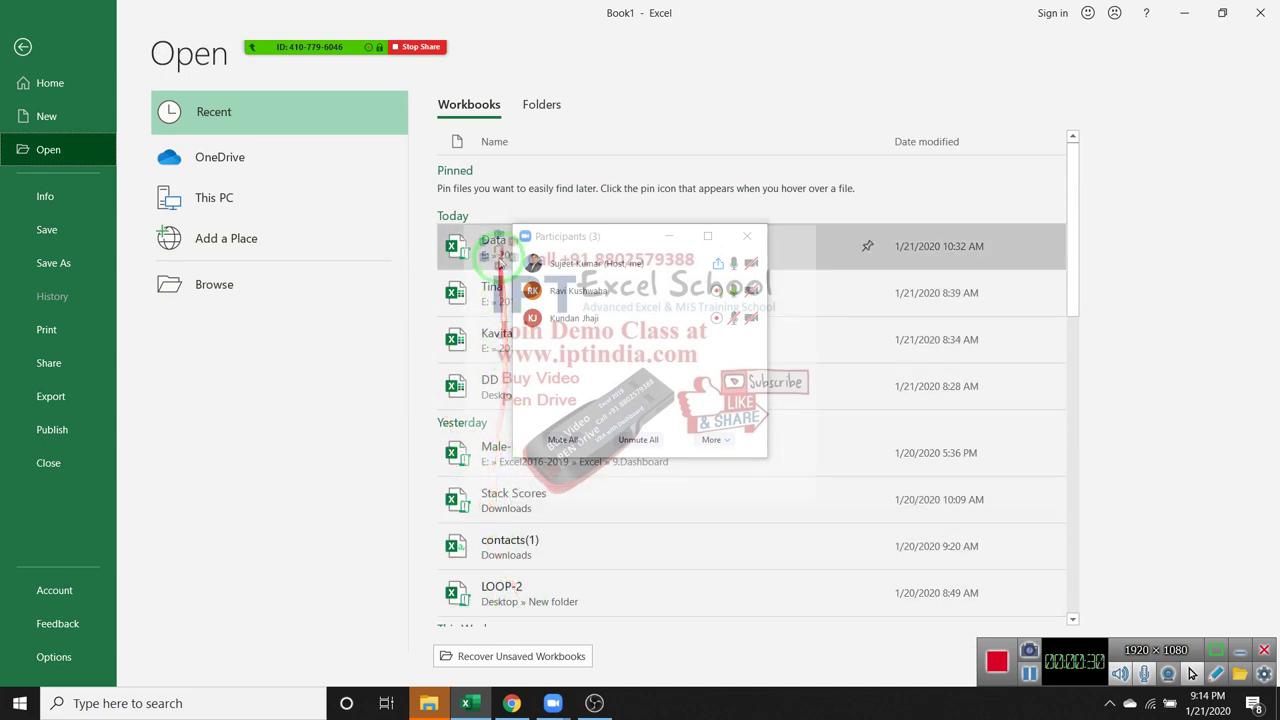
pyautogui.click(483, 250)
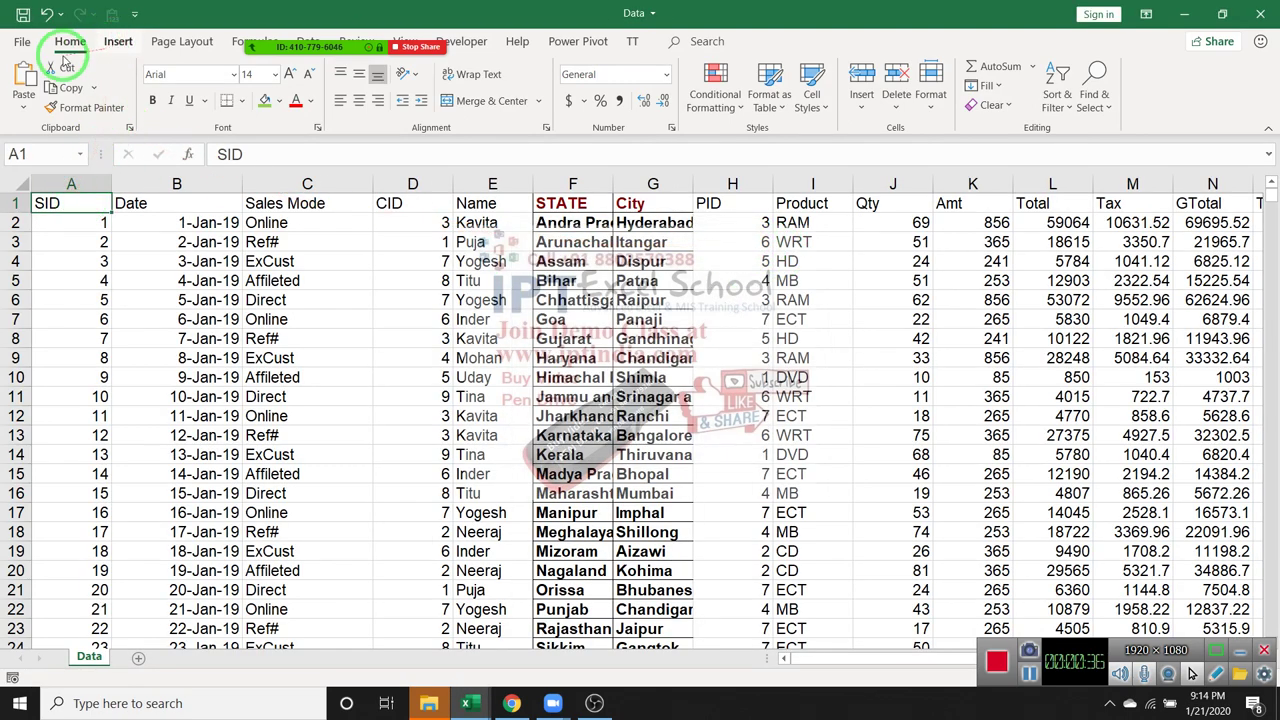
# Step: Insert a PivotTable on a new sheet with Name in Rows and Sum of Amt in Values
pyautogui.click(118, 41)
pyautogui.click(26, 84)
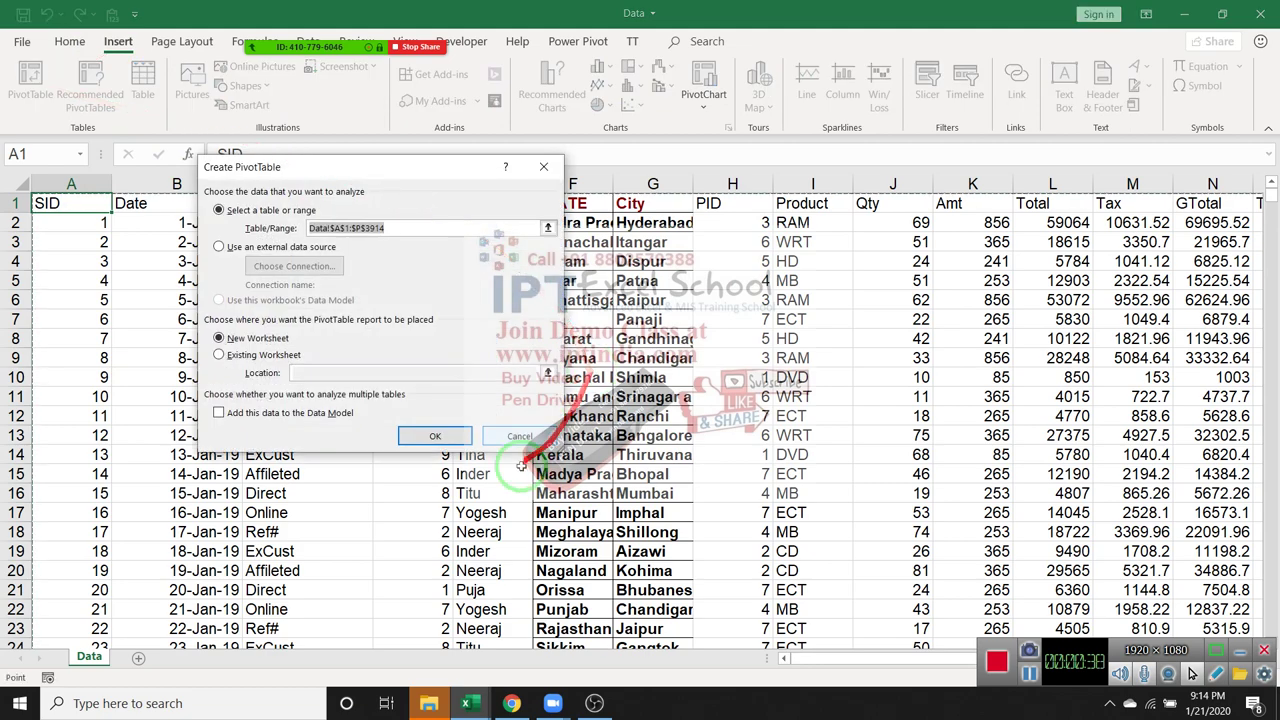
pyautogui.click(440, 437)
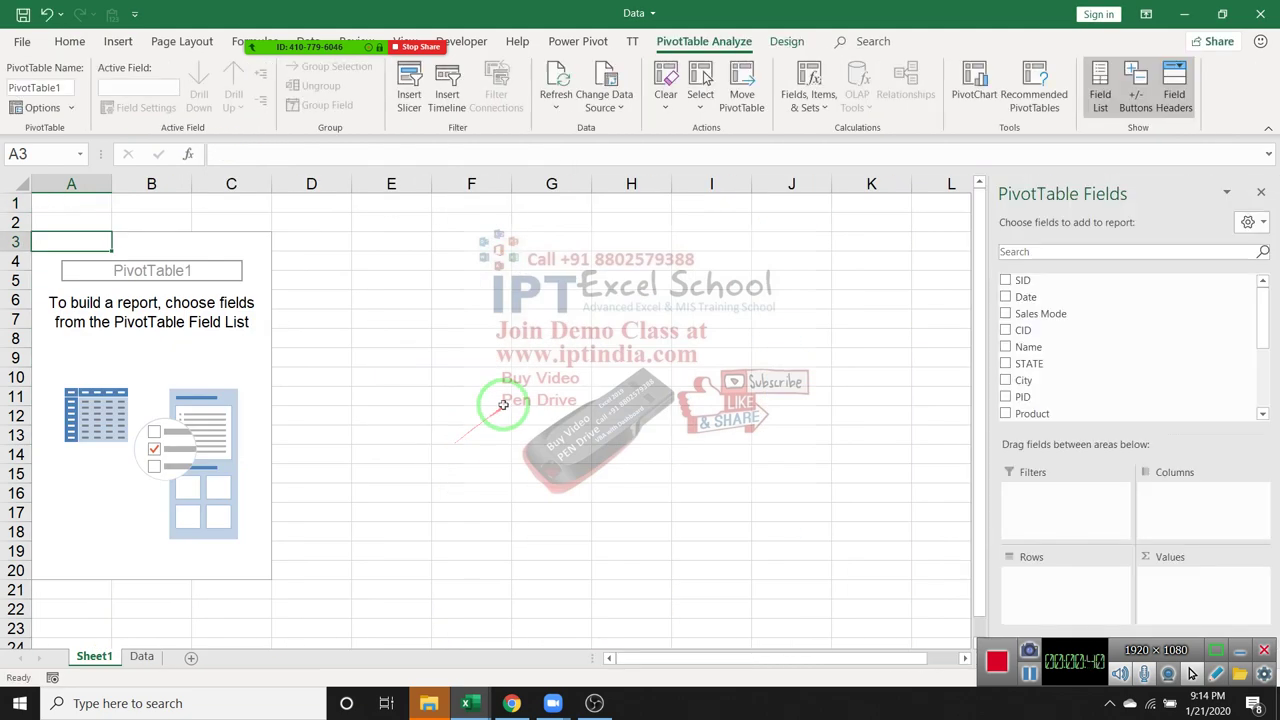
pyautogui.moveTo(1040, 347)
pyautogui.mouseDown()
pyautogui.moveTo(1096, 462)
pyautogui.moveTo(1086, 571)
pyautogui.mouseUp()
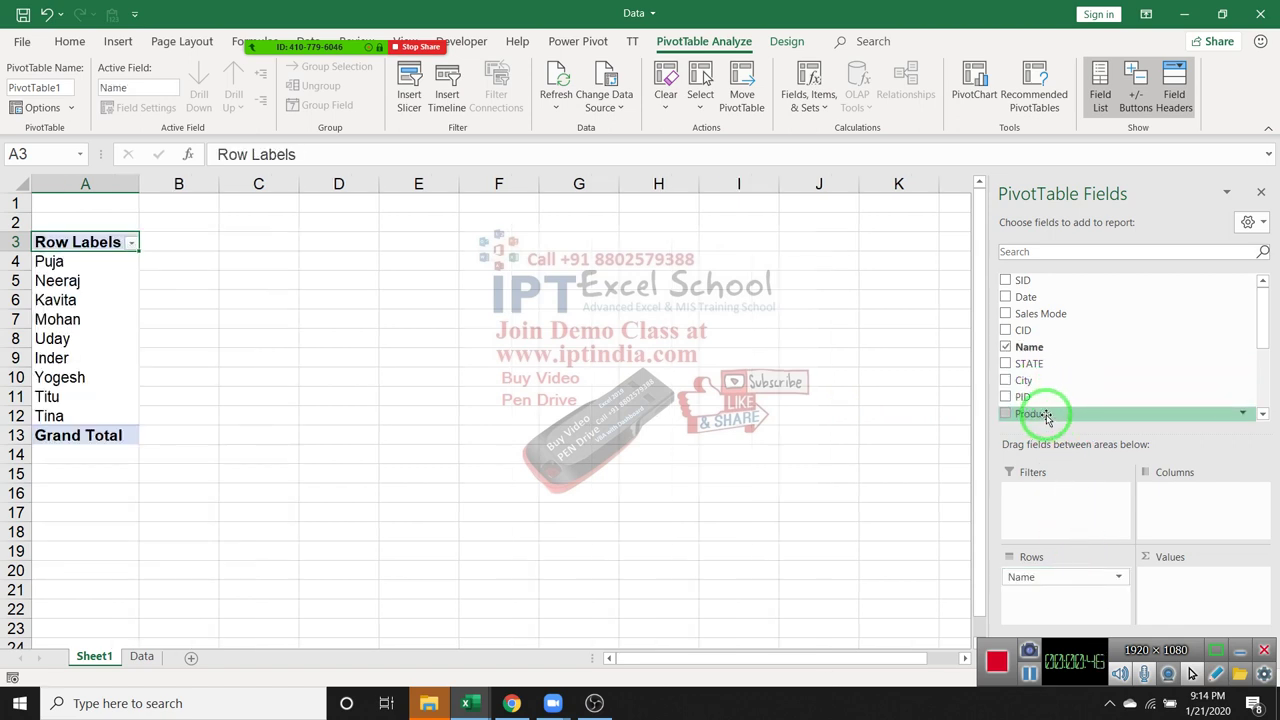
pyautogui.scroll(-2, 1040, 380)
pyautogui.scroll(-1, 1040, 380)
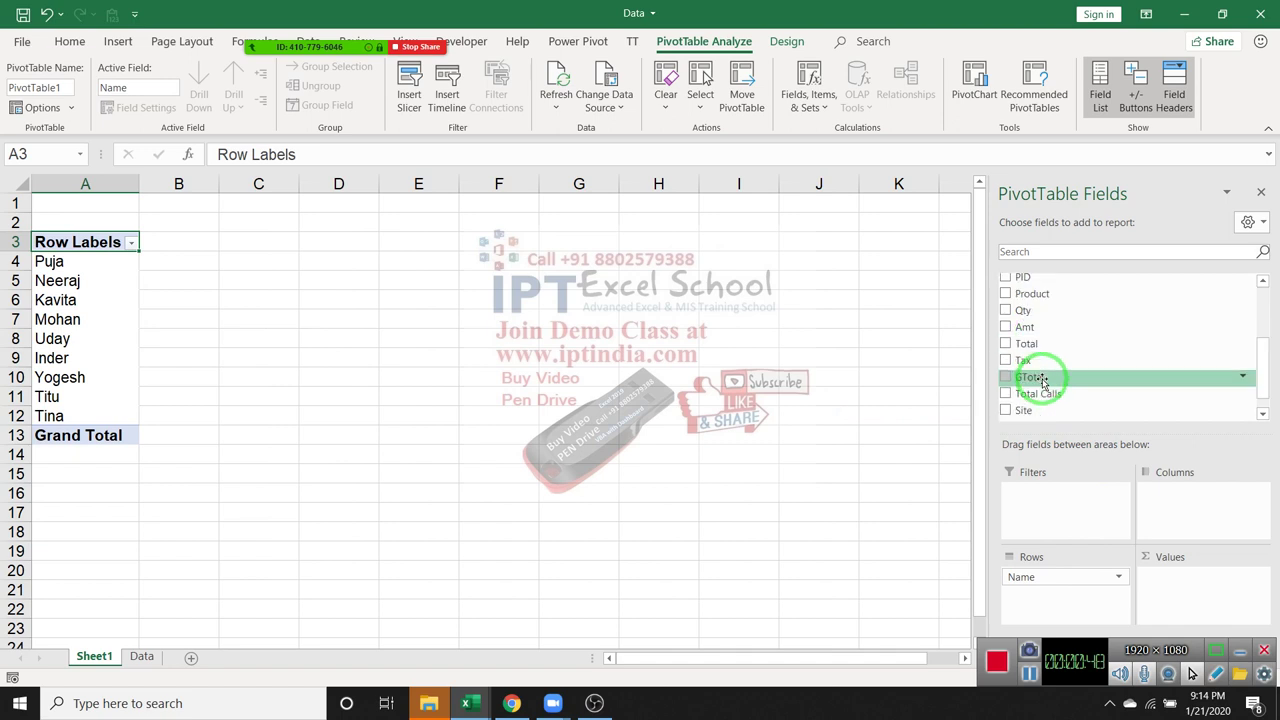
pyautogui.moveTo(1025, 326); pyautogui.dragTo(1169, 580)
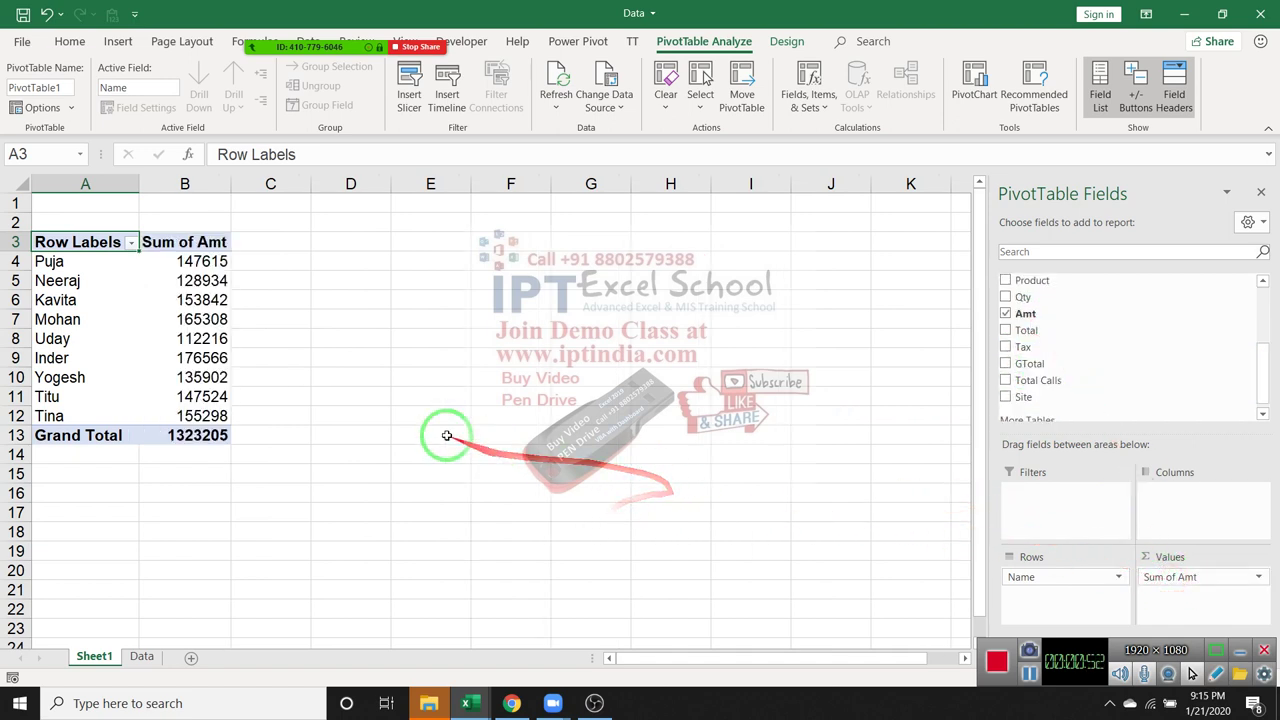
pyautogui.click(185, 358)
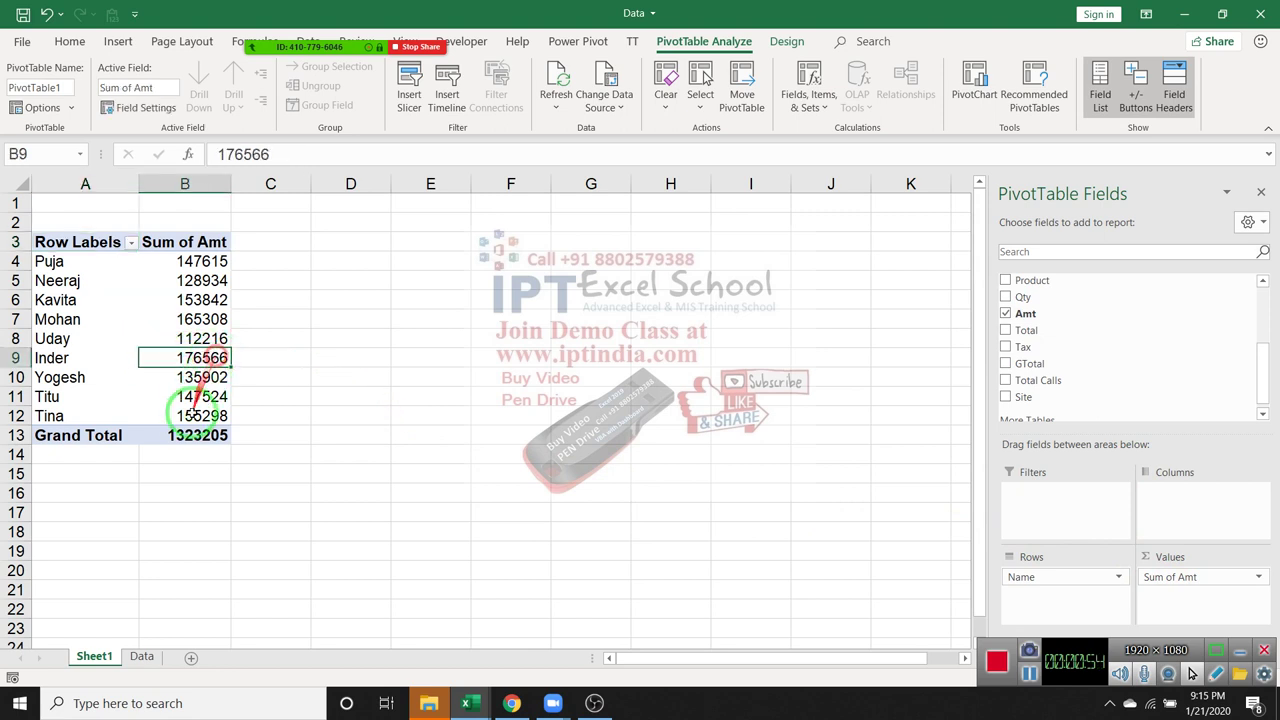
pyautogui.moveTo(185, 425)
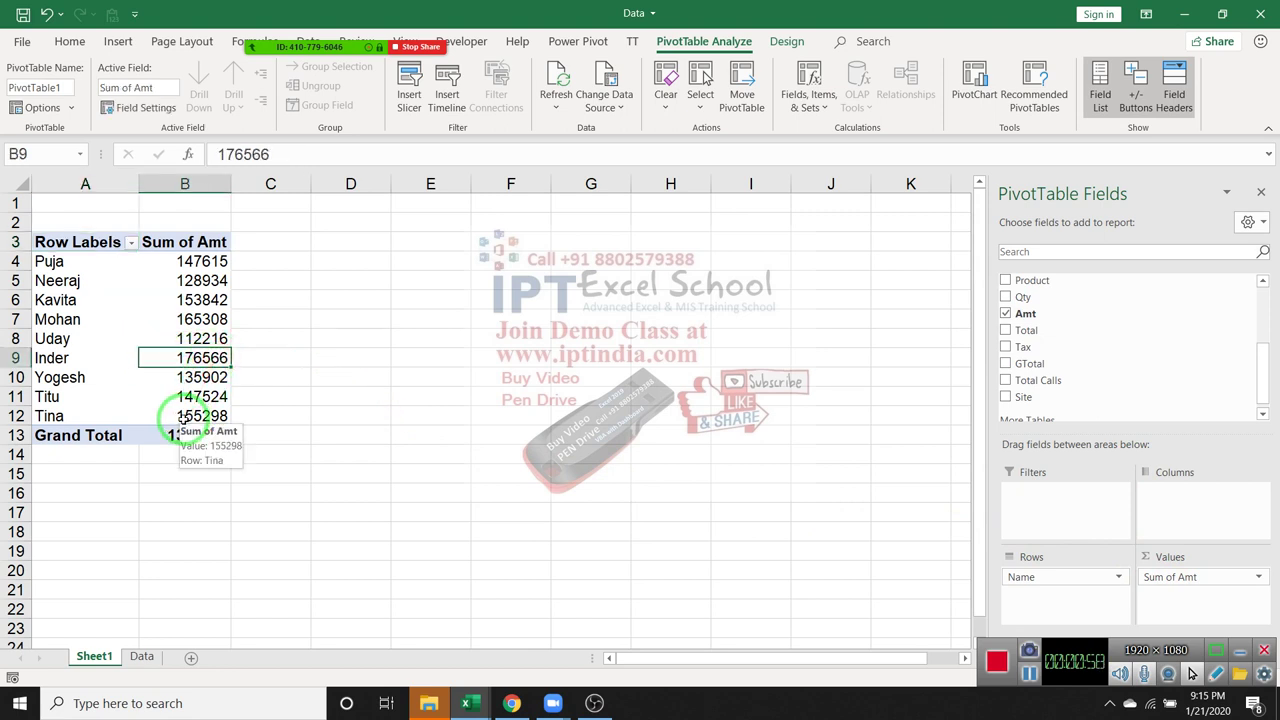
pyautogui.click(182, 437)
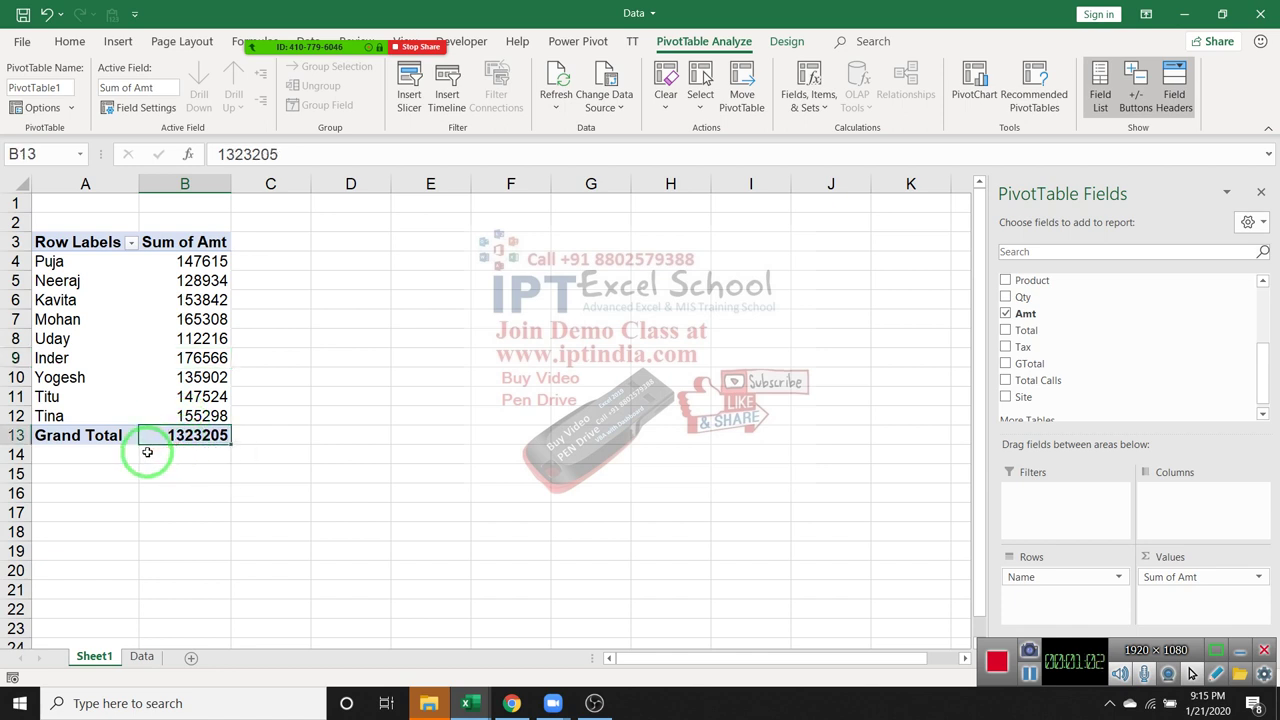
pyautogui.click(203, 360)
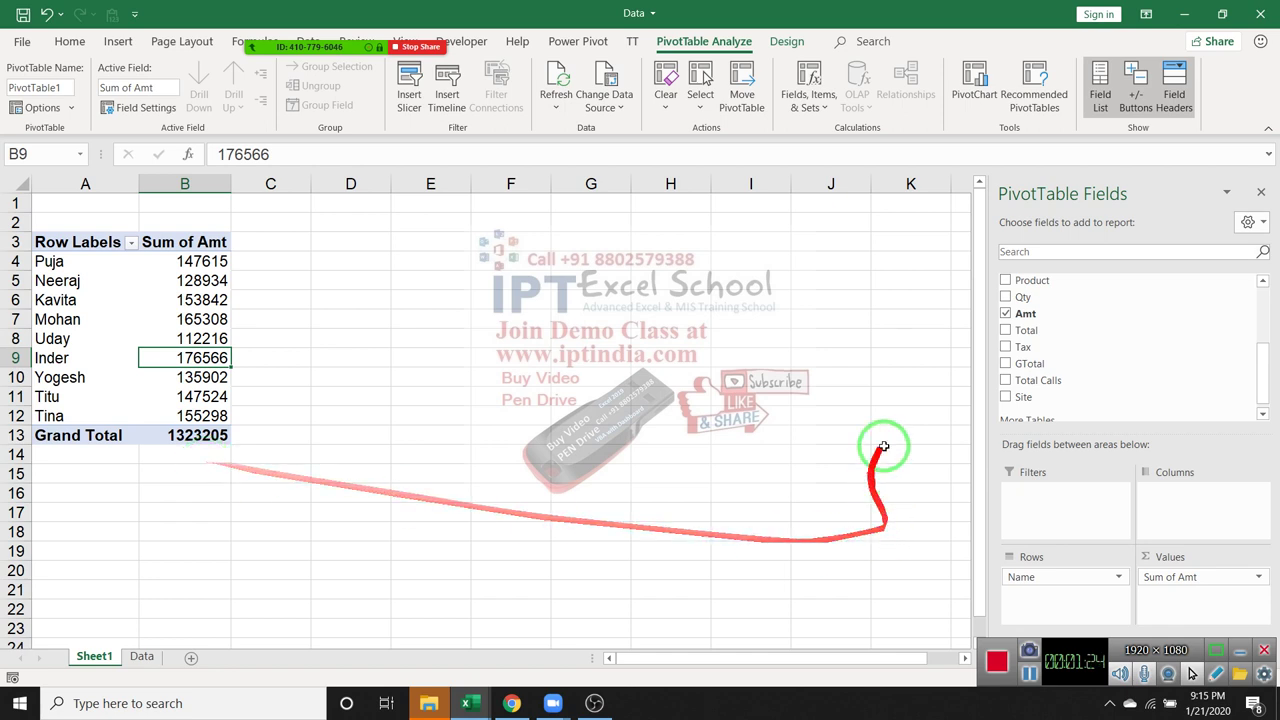
pyautogui.click(172, 444)
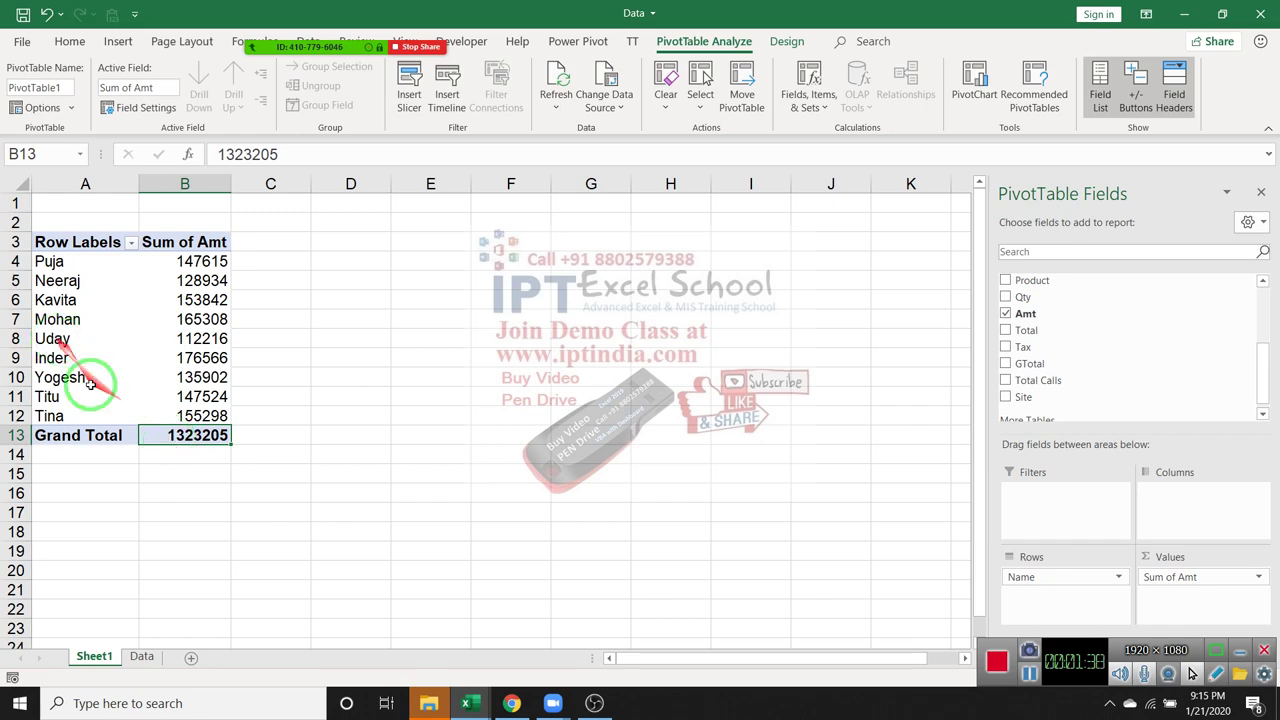
# Step: Locate the last record's Name, Inder, in cell E3914 of the Data sheet
pyautogui.click(142, 656)
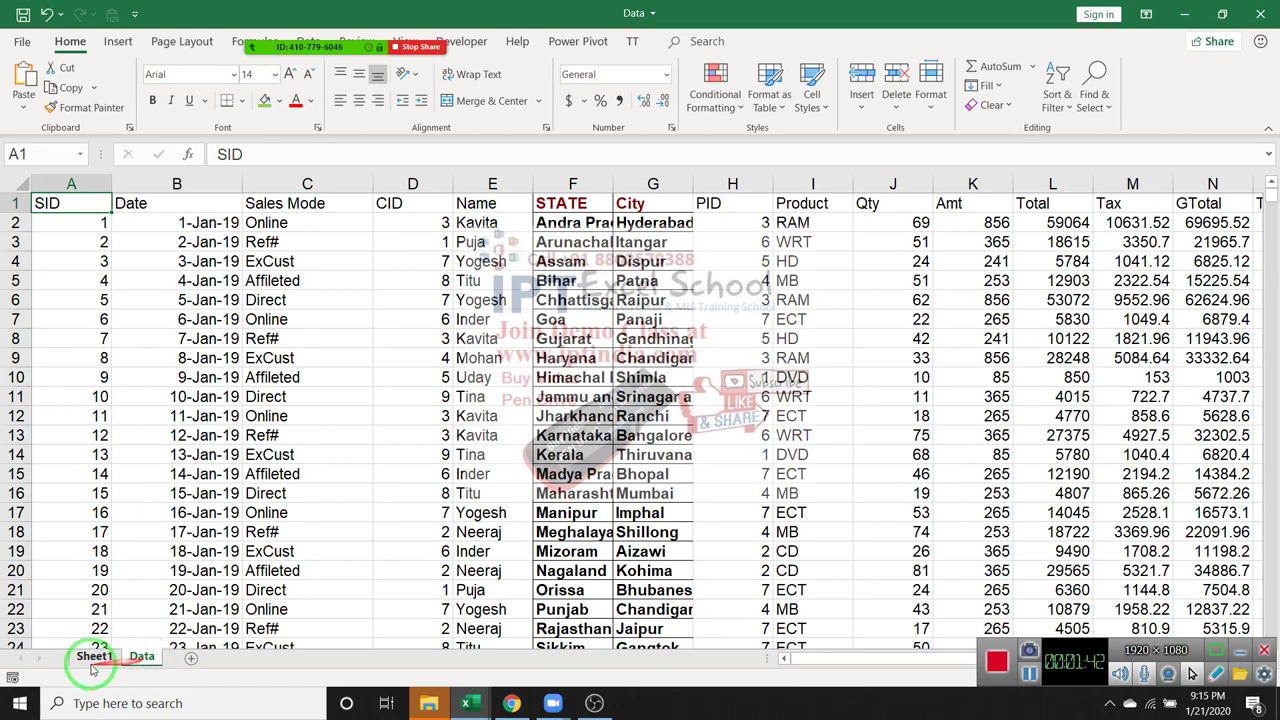
pyautogui.click(203, 510)
pyautogui.hotkey('ctrl', 'Down')
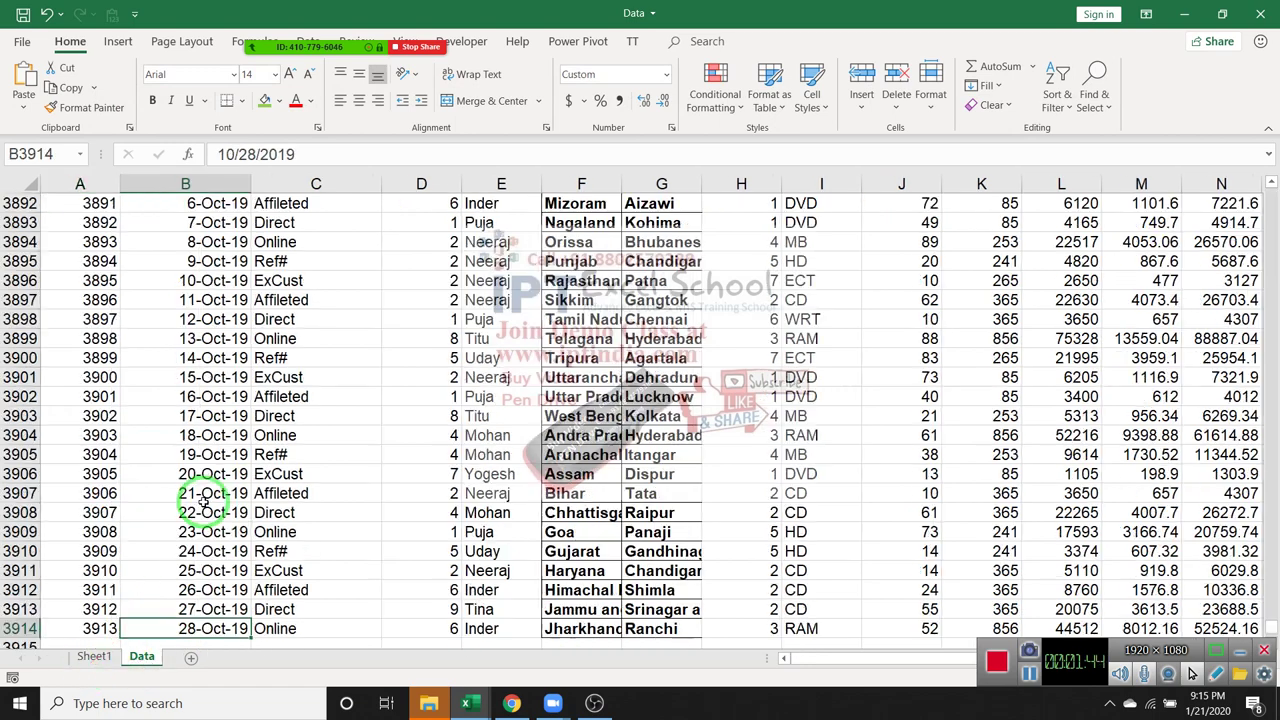
pyautogui.press('Up')
pyautogui.hotkey('ctrl', 'Up')
pyautogui.press('Right')
pyautogui.press('Right')
pyautogui.press('Right')
pyautogui.press('Right')
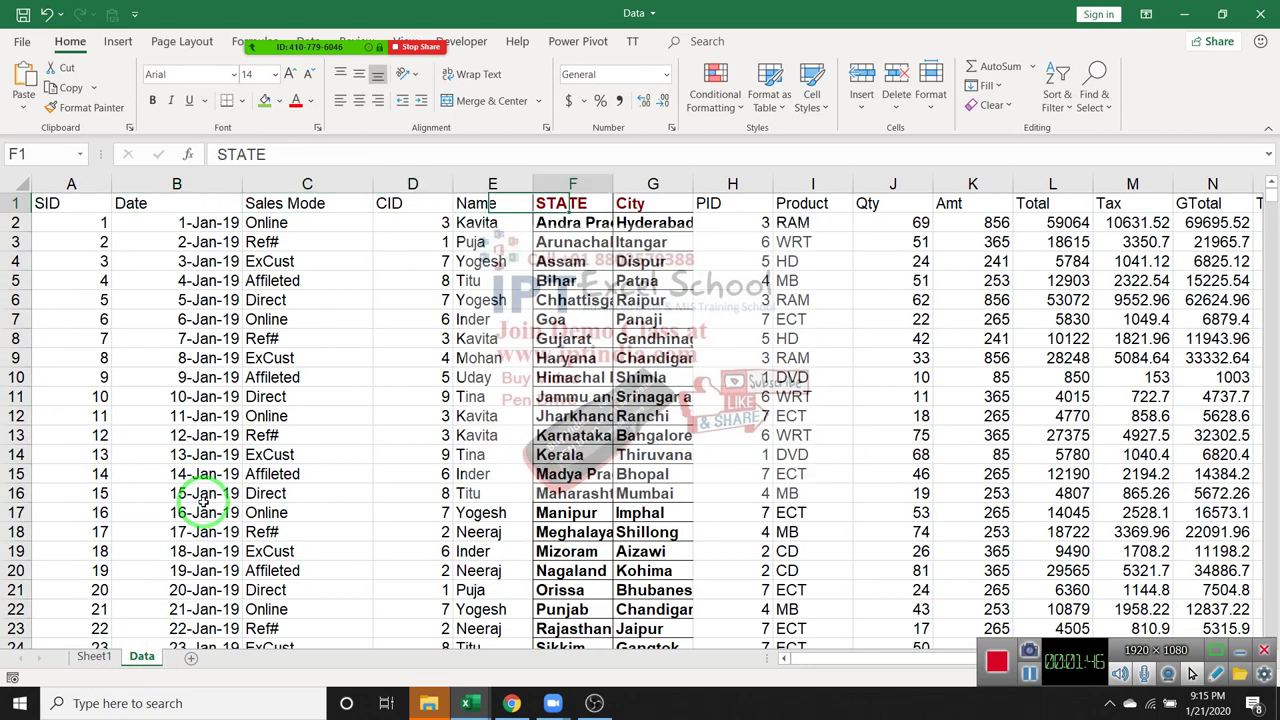
pyautogui.press('Right')
pyautogui.press('Left')
pyautogui.press('Left')
pyautogui.press('Down')
pyautogui.hotkey('ctrl', 'Down')
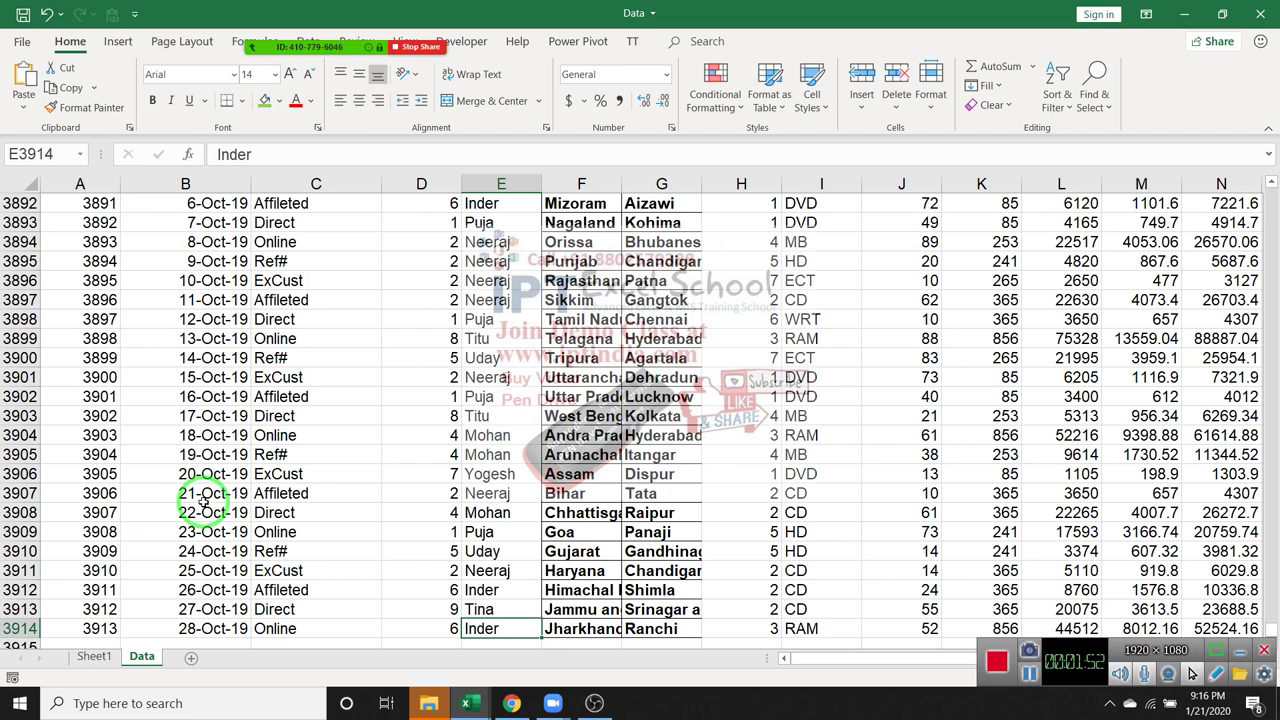
# Step: Replace Inder with Dev in E3914 and move to the Qty cell J3914
pyautogui.write('Dev')
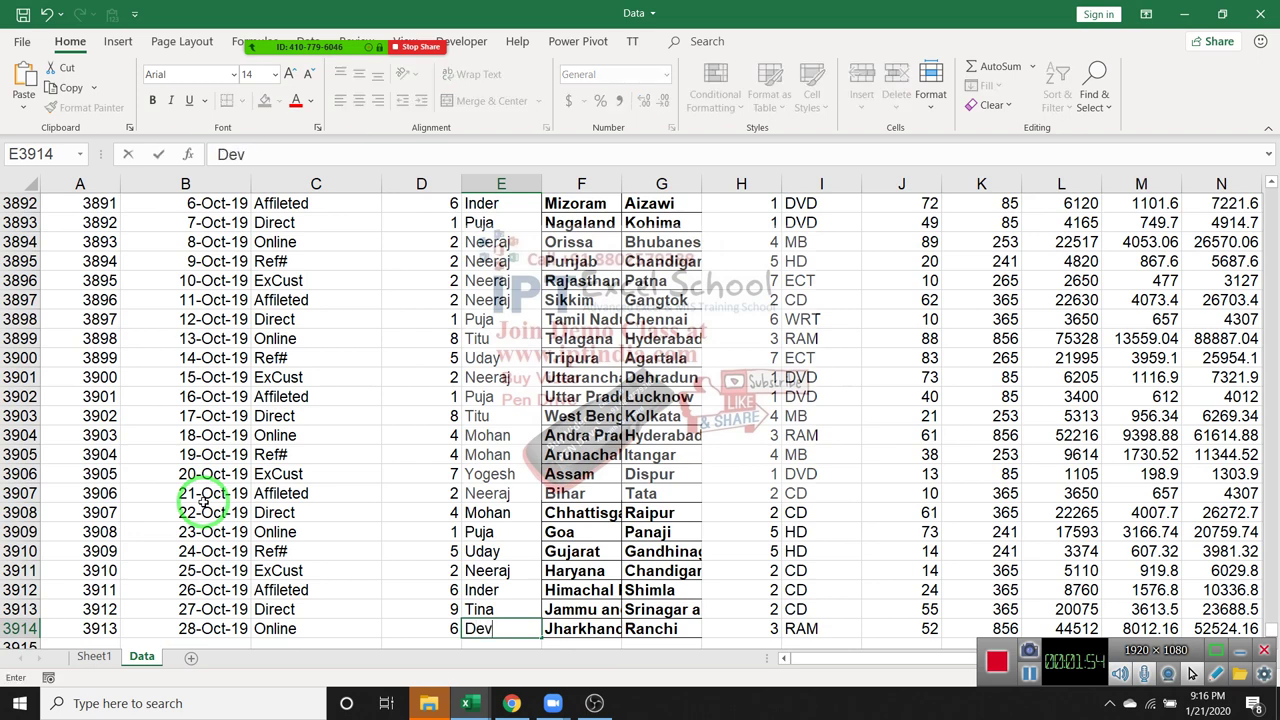
pyautogui.press('Right')
pyautogui.press('Right')
pyautogui.press('Right')
pyautogui.press('Right')
pyautogui.press('Right')
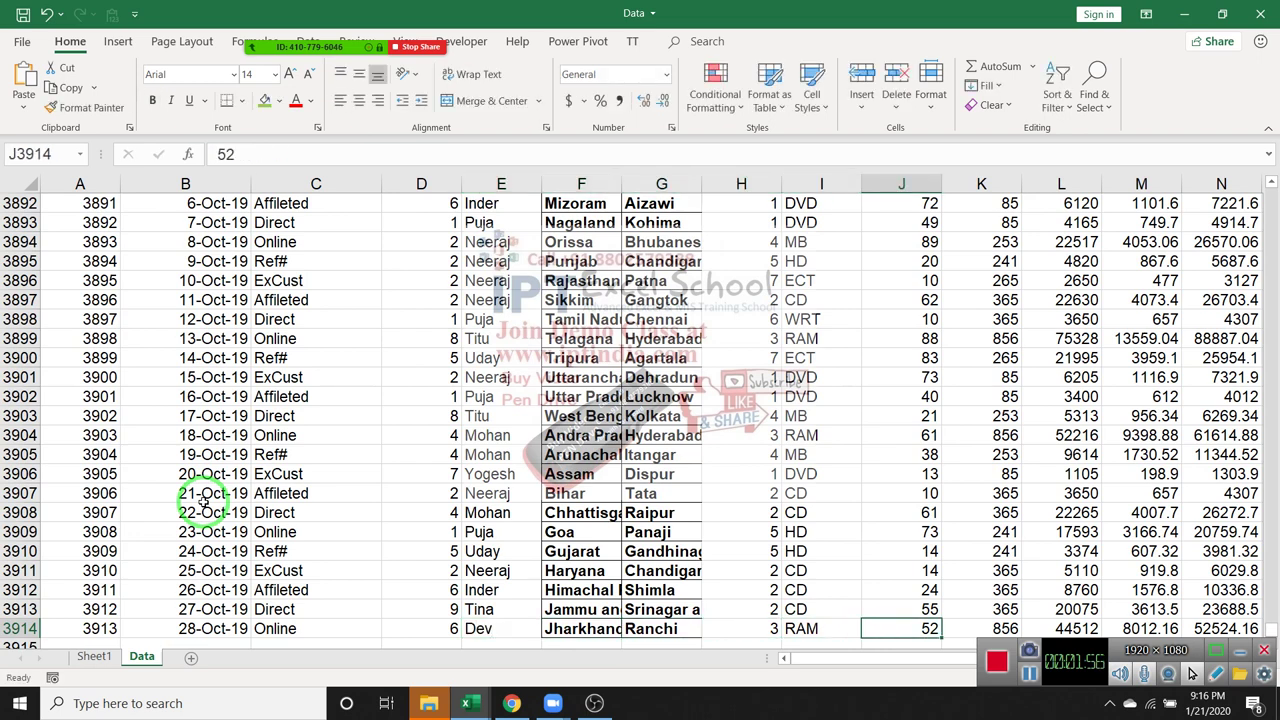
pyautogui.press('Right')
pyautogui.press('Left')
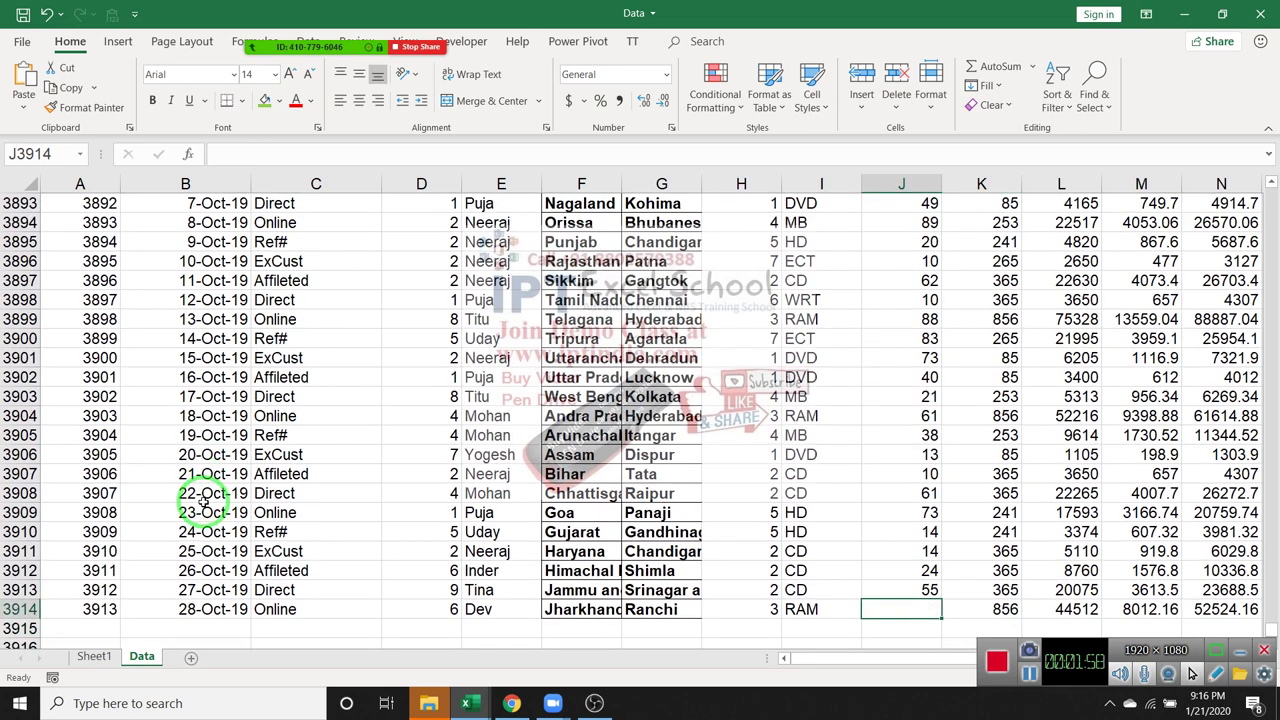
# Step: Refresh the pivot table on Sheet1 so Dev appears as a new row in A13
pyautogui.click(94, 657)
pyautogui.rightClick(166, 381)
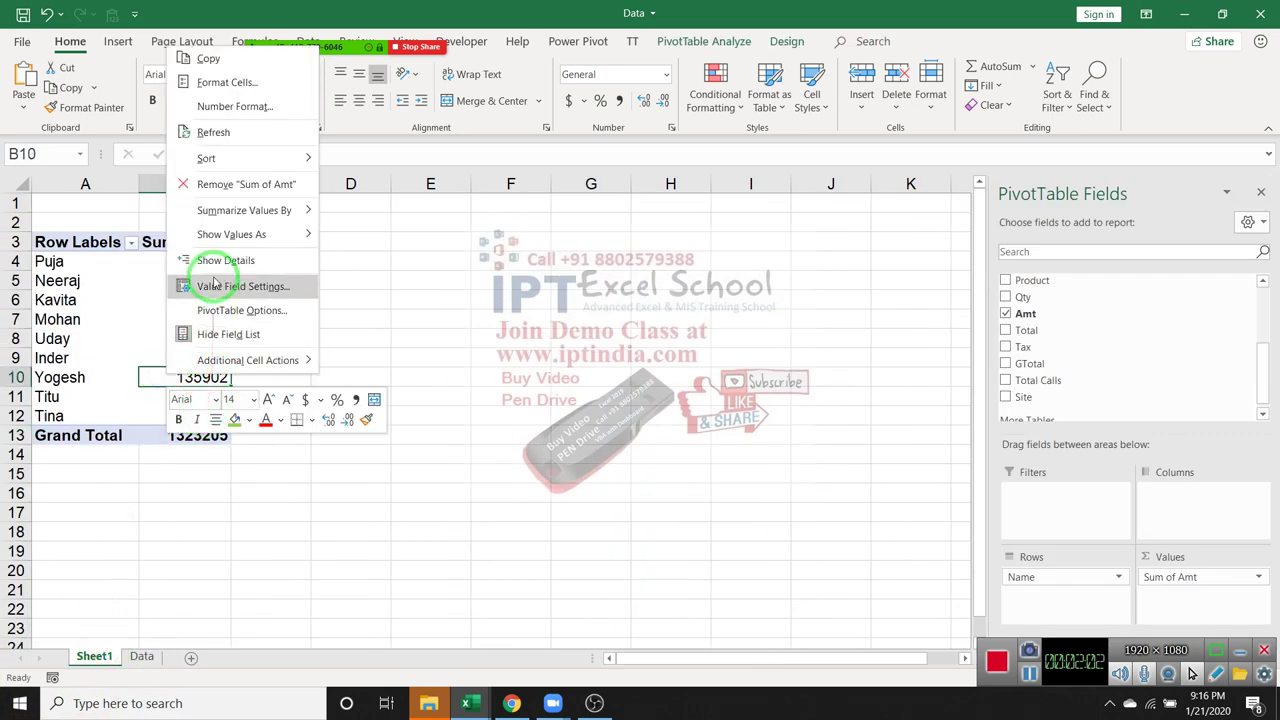
pyautogui.click(208, 131)
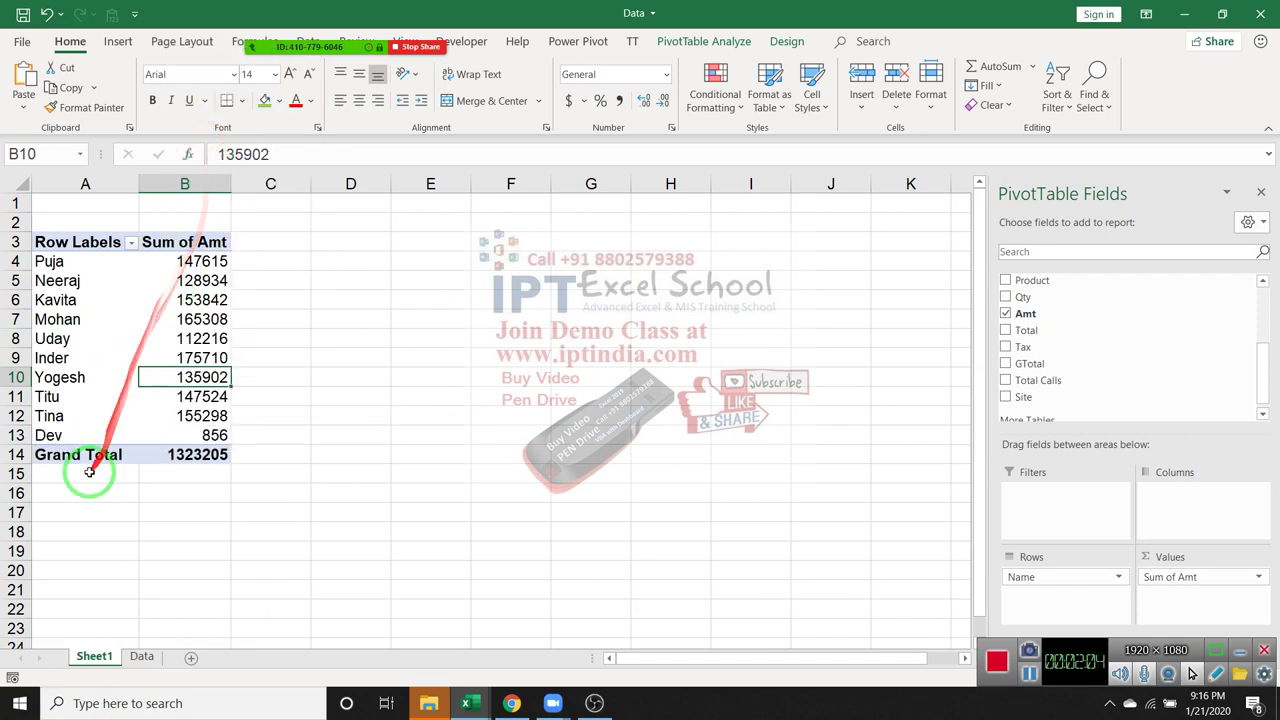
pyautogui.click(81, 437)
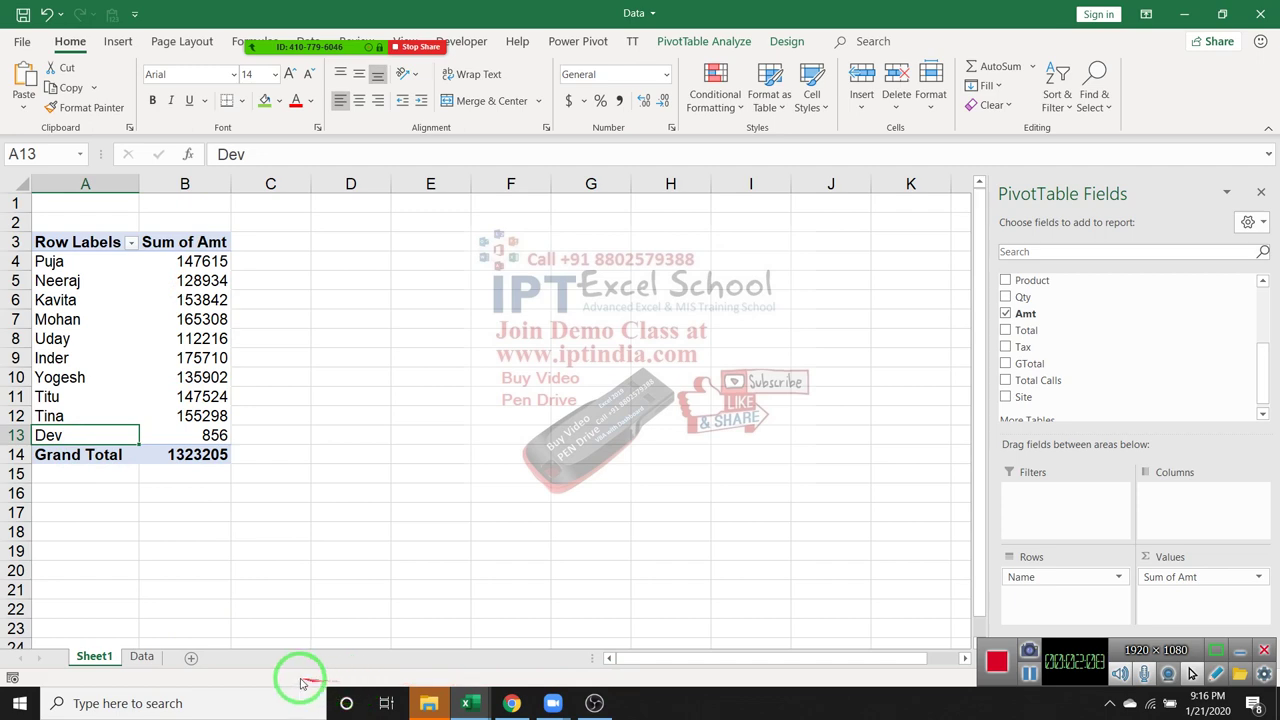
# Step: Remove Dev's 856 amount on the Data sheet and refresh the pivot to a 1322349 total
pyautogui.click(141, 656)
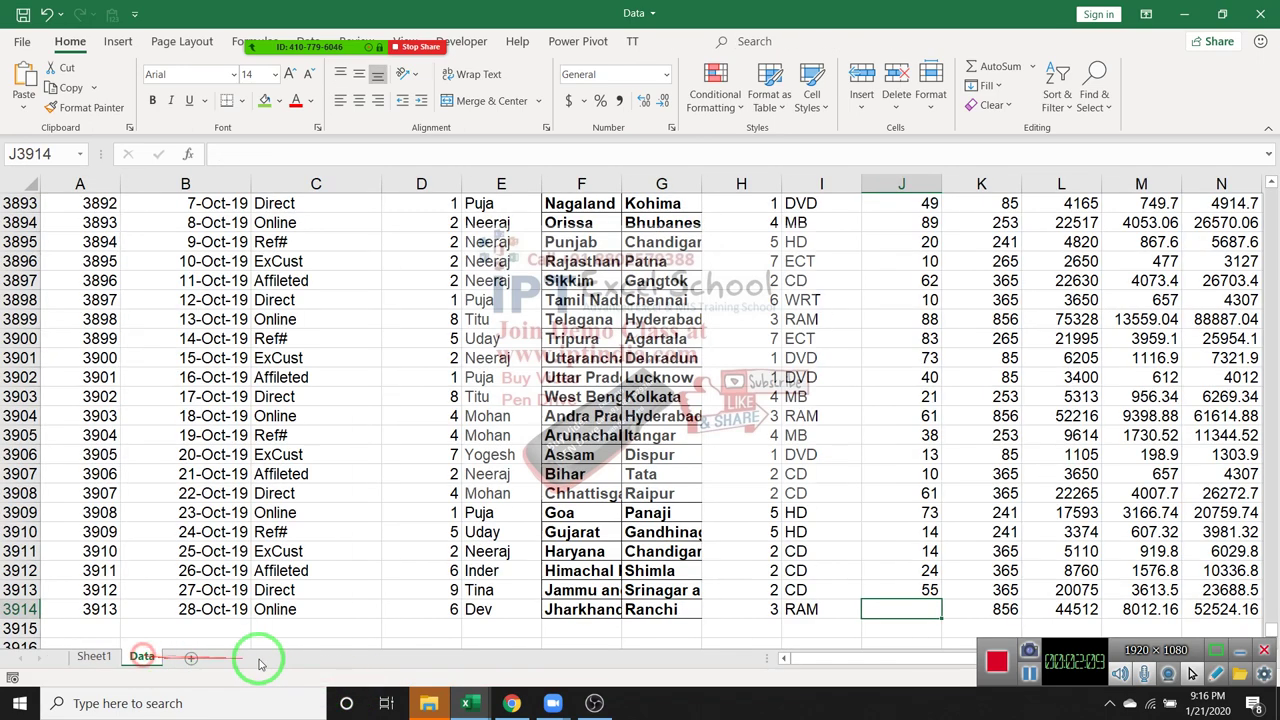
pyautogui.click(978, 606)
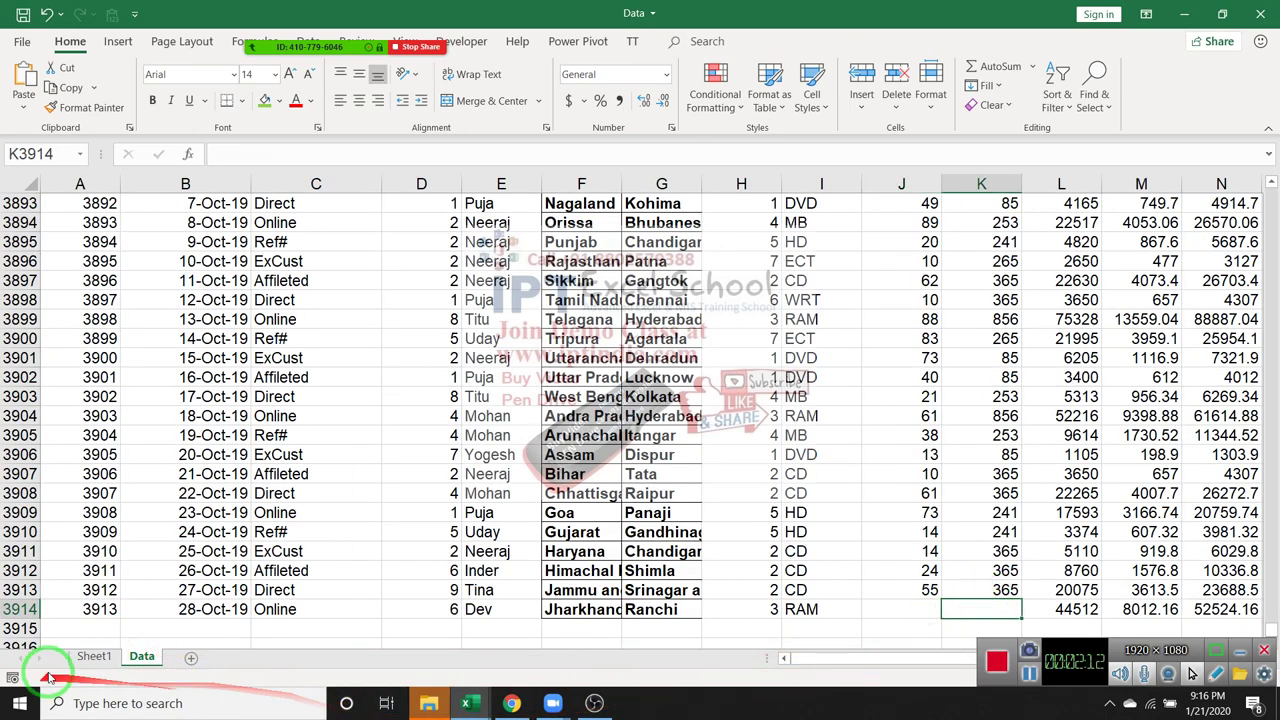
pyautogui.click(94, 656)
pyautogui.rightClick(157, 378)
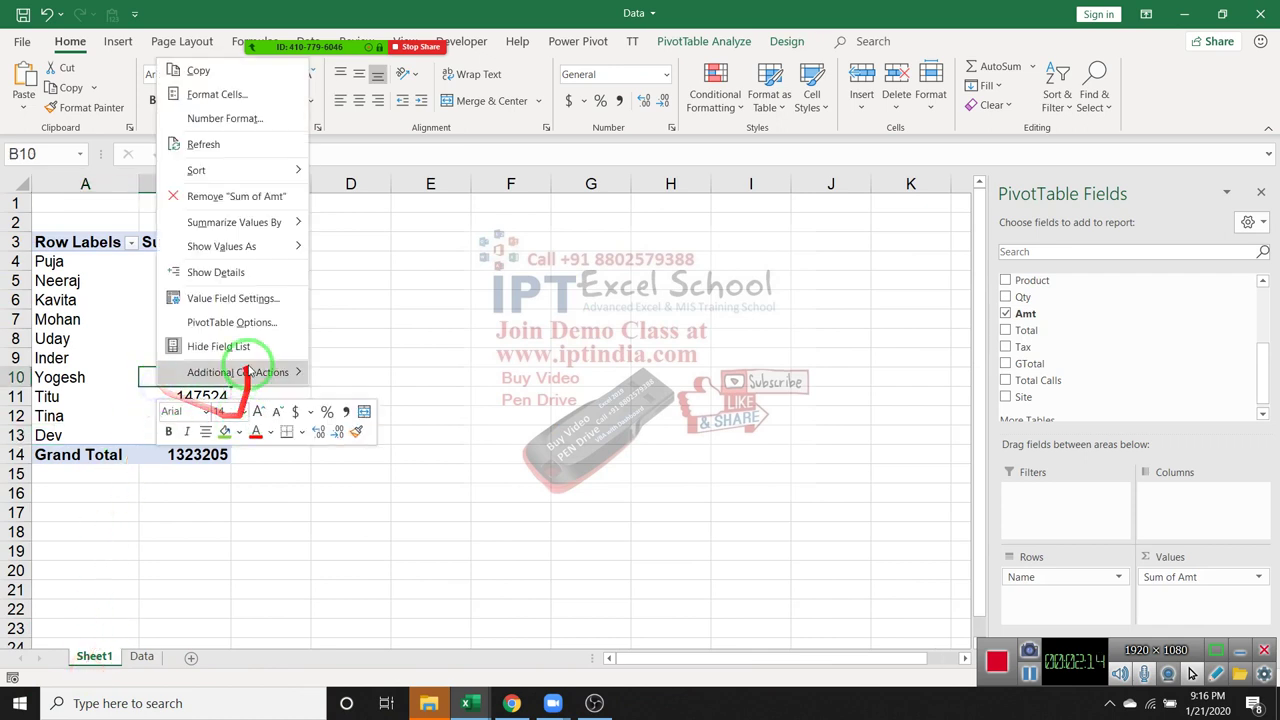
pyautogui.click(238, 146)
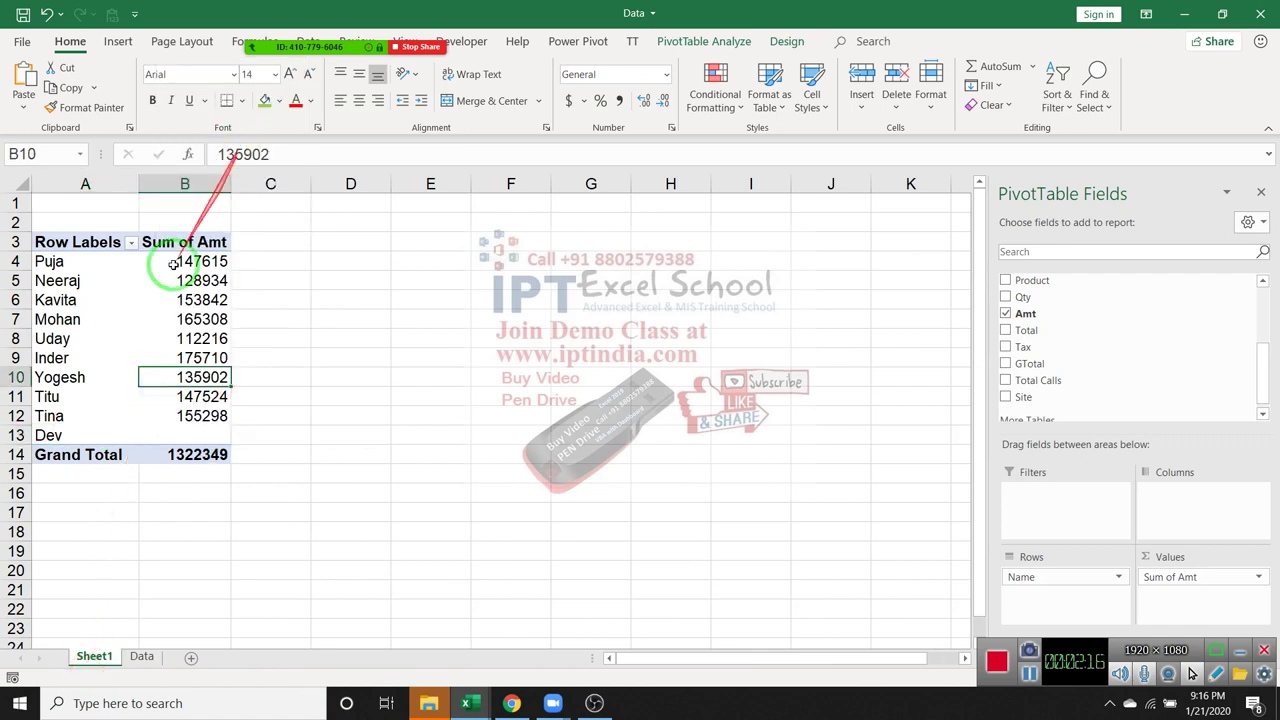
pyautogui.click(166, 433)
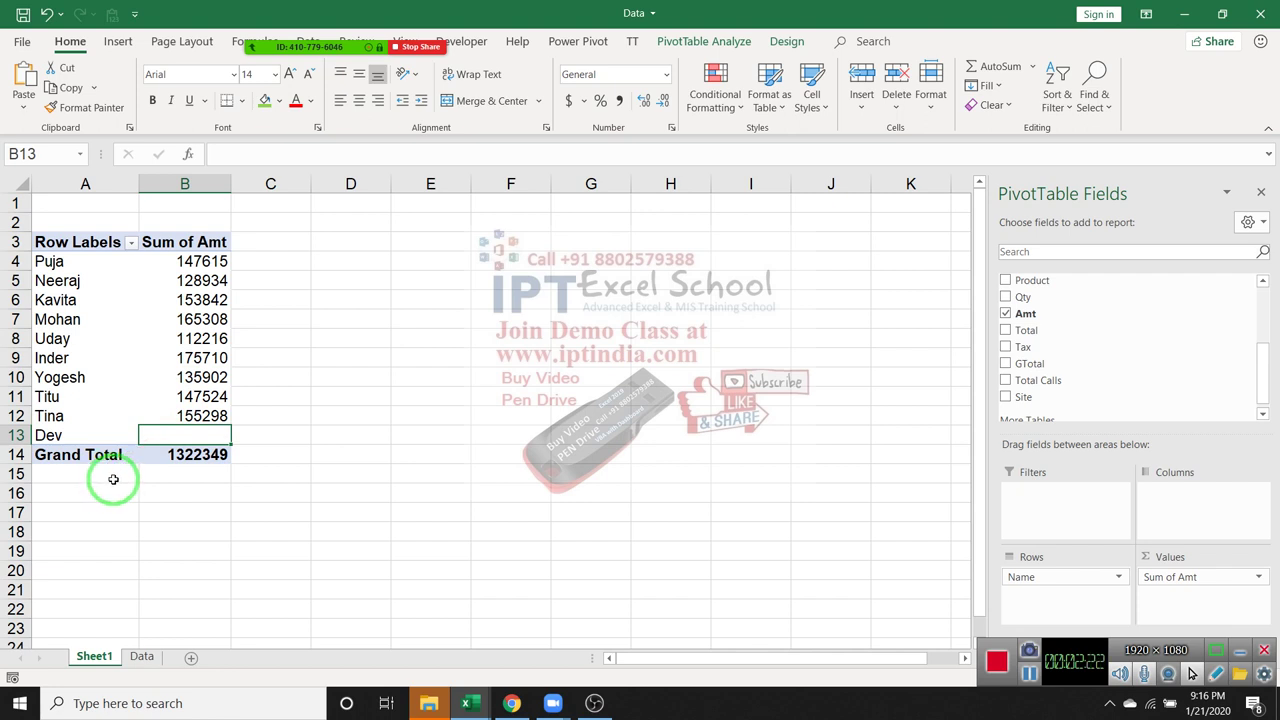
pyautogui.click(94, 378)
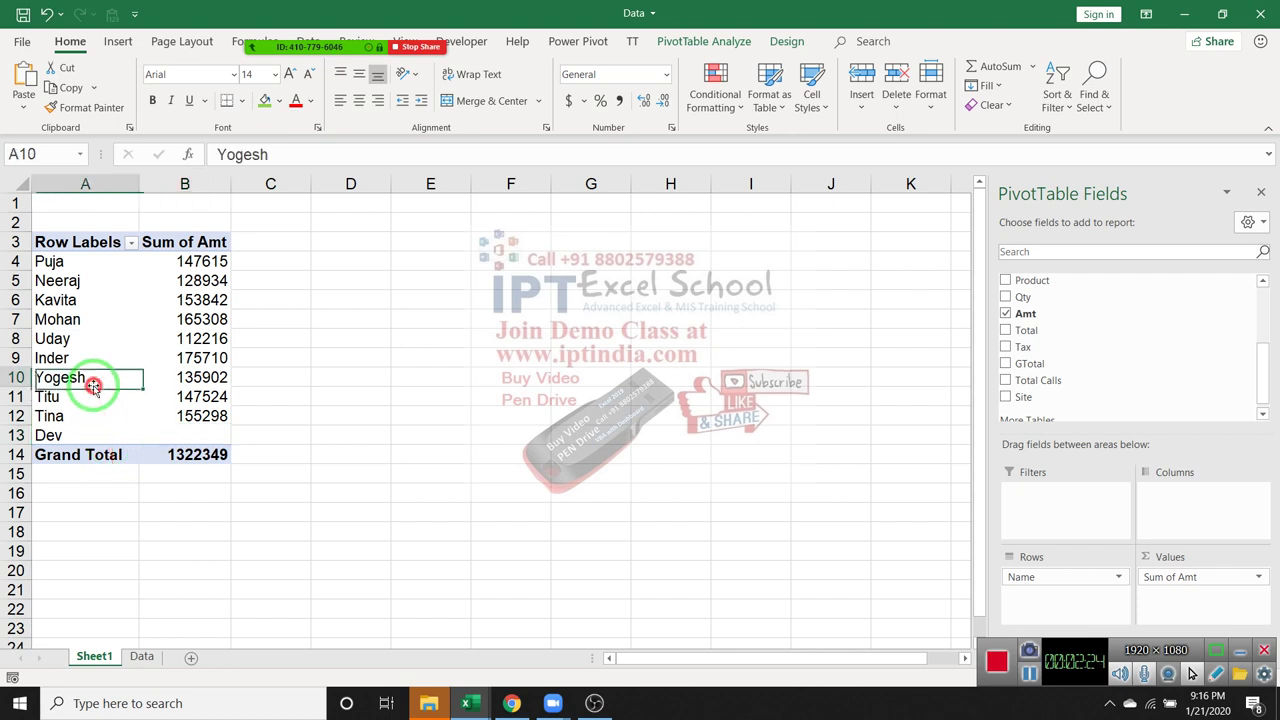
pyautogui.click(164, 243)
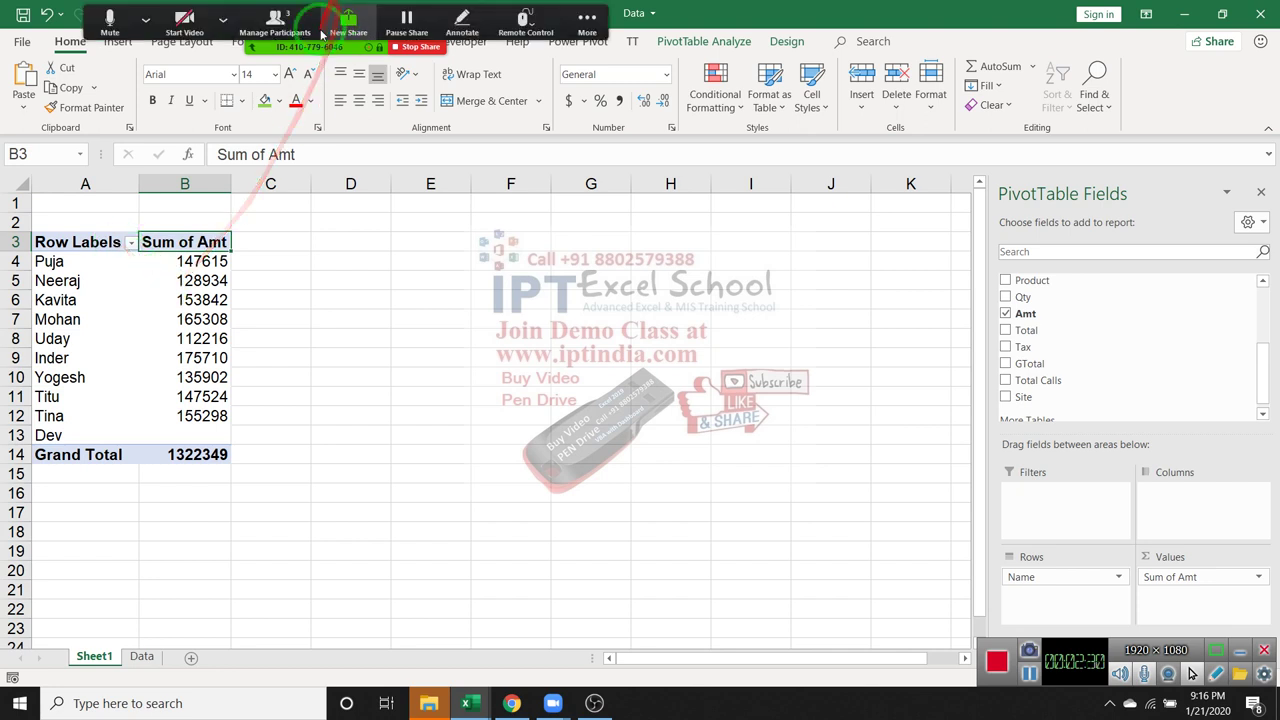
# Step: Select pivot columns A:B on Sheet1 and delete them with Ctrl+minus
pyautogui.moveTo(272, 100); pyautogui.dragTo(165, 216)
pyautogui.moveTo(92, 185); pyautogui.dragTo(187, 188)
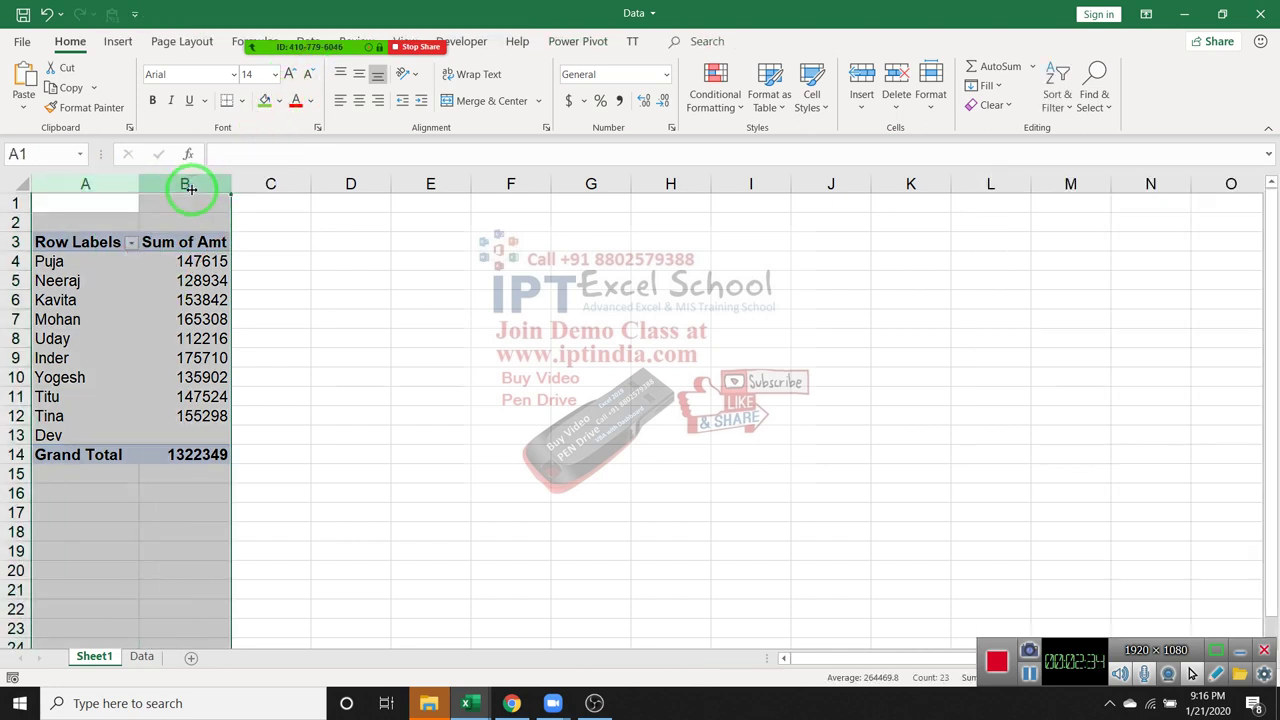
pyautogui.hotkey('ctrl', '-')
pyautogui.moveTo(196, 200); pyautogui.dragTo(421, 322)
pyautogui.click(421, 320)
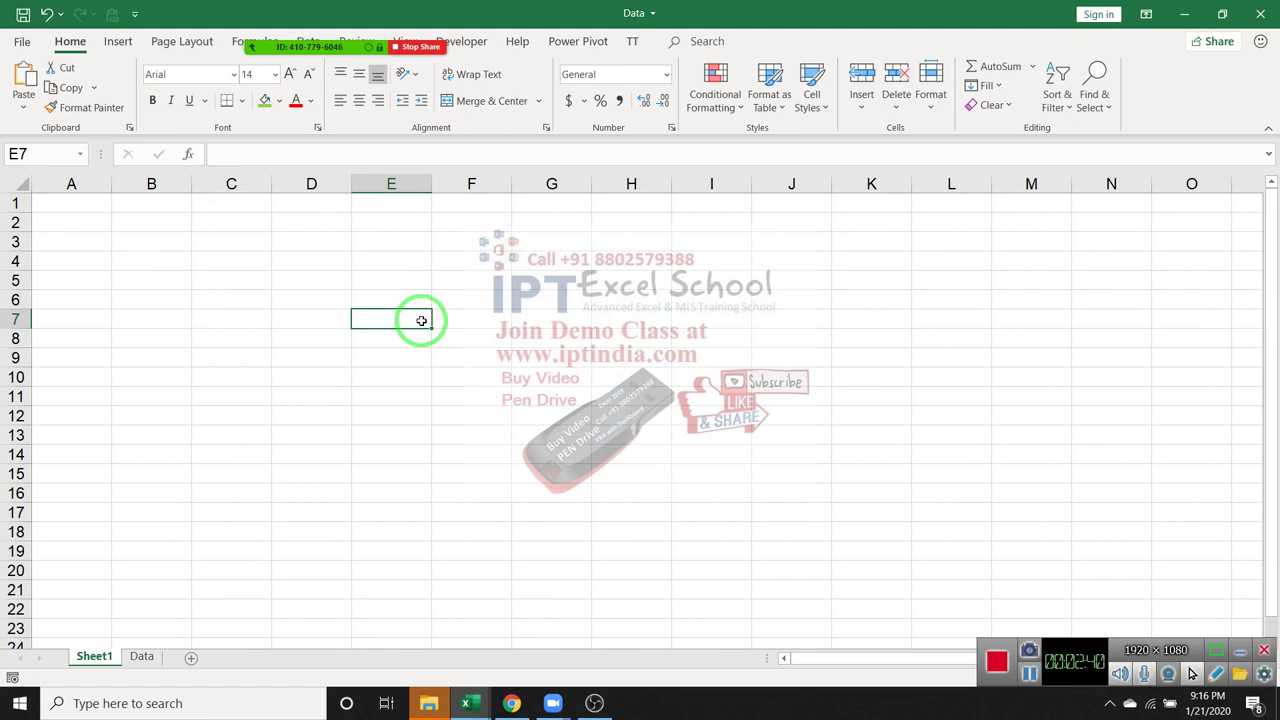
# Step: Save the Data workbook, then browse to Downloads and open Sumif_Project question (1)
pyautogui.click(22, 41)
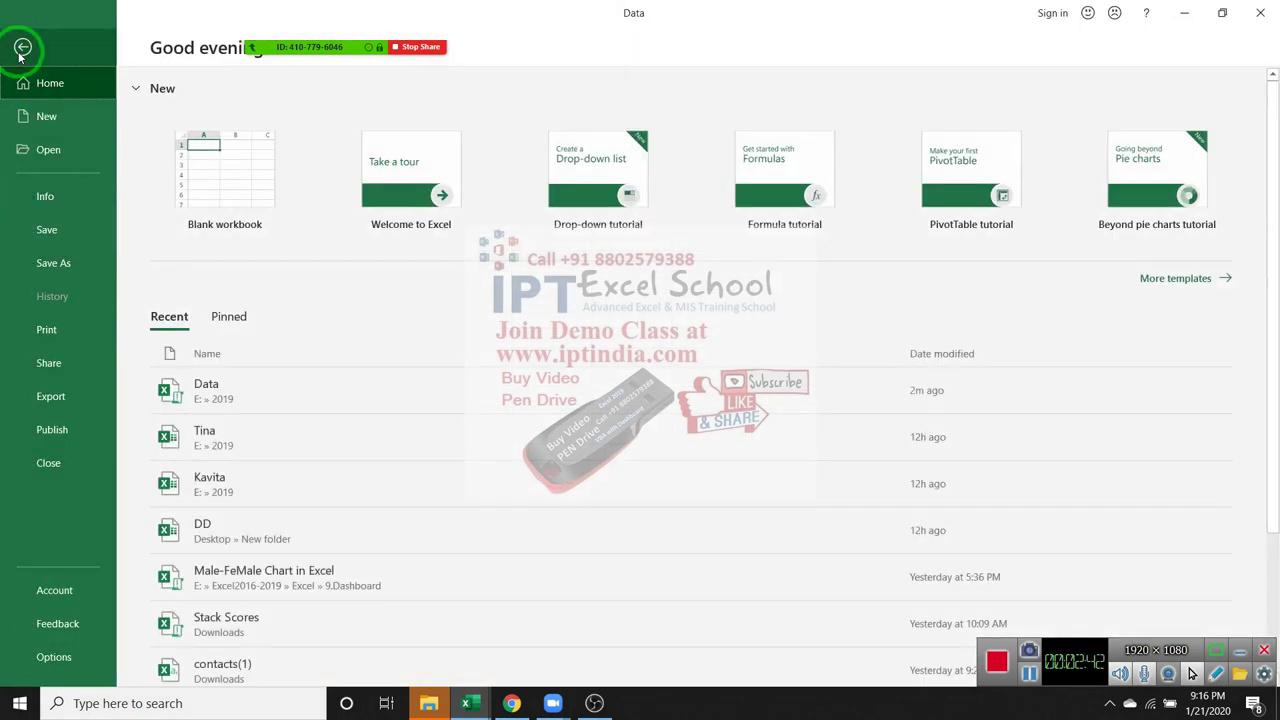
pyautogui.click(66, 238)
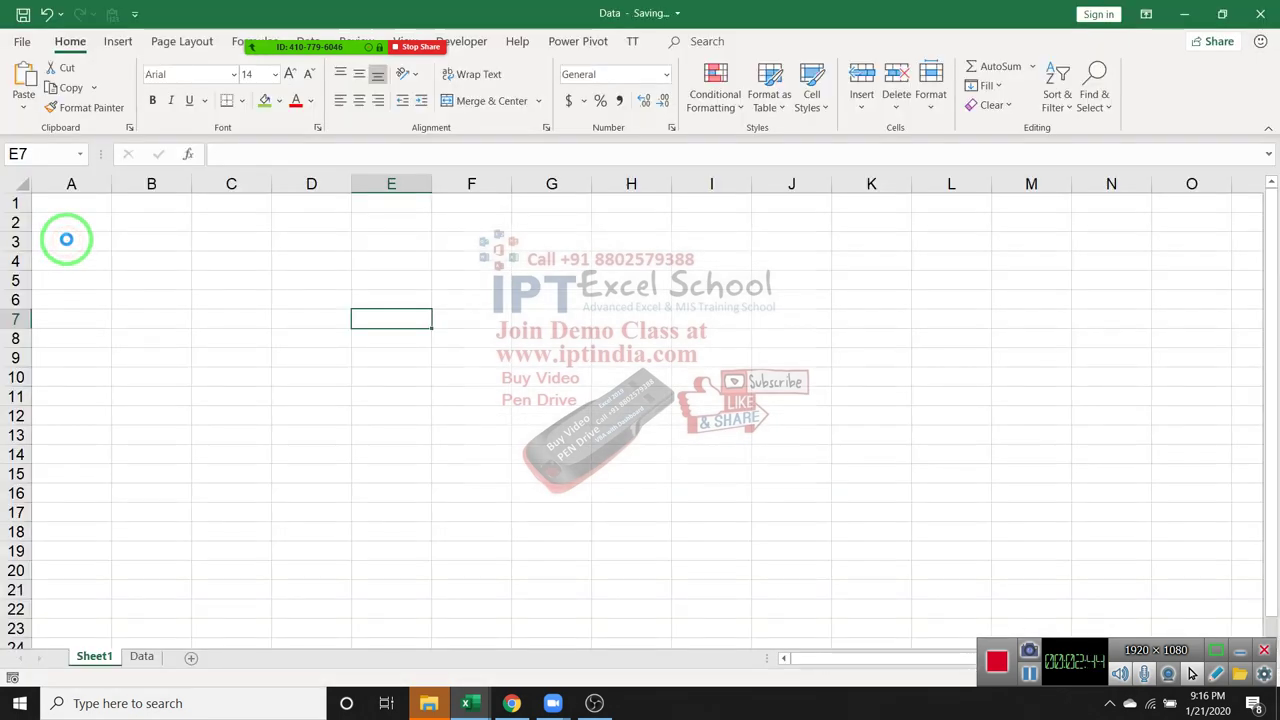
pyautogui.click(22, 41)
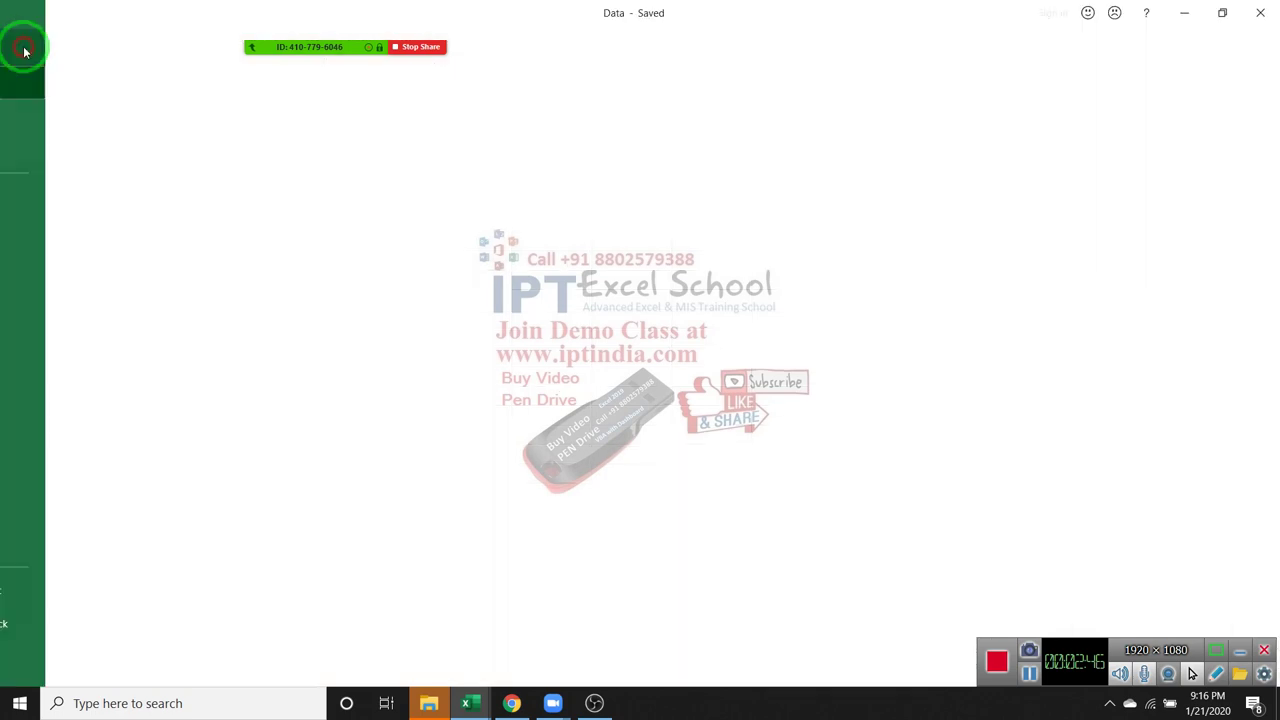
pyautogui.click(73, 159)
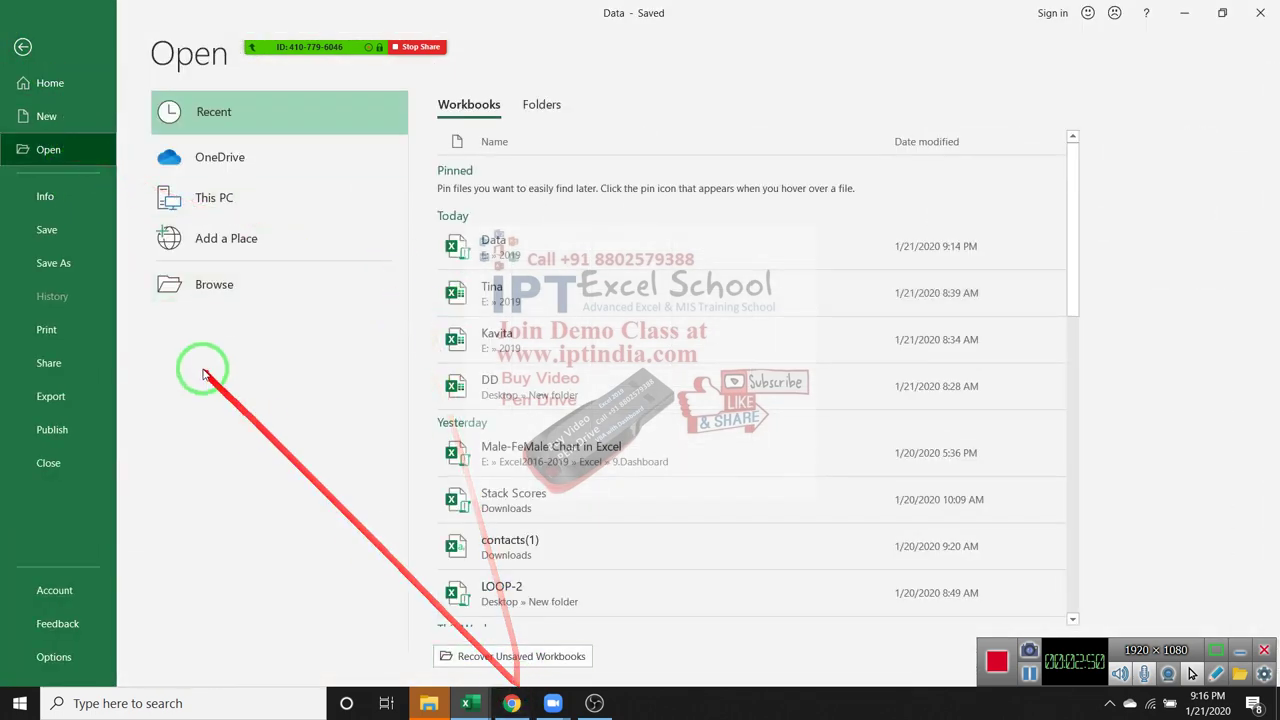
pyautogui.click(207, 298)
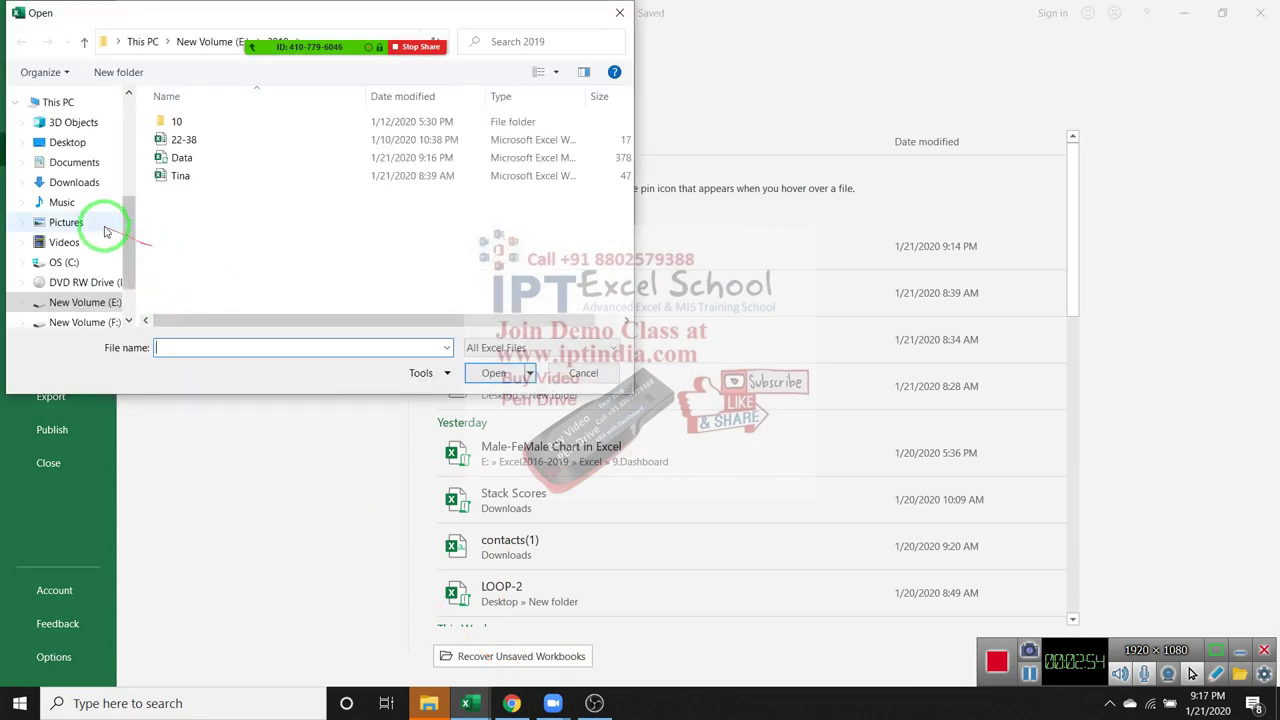
pyautogui.click(78, 187)
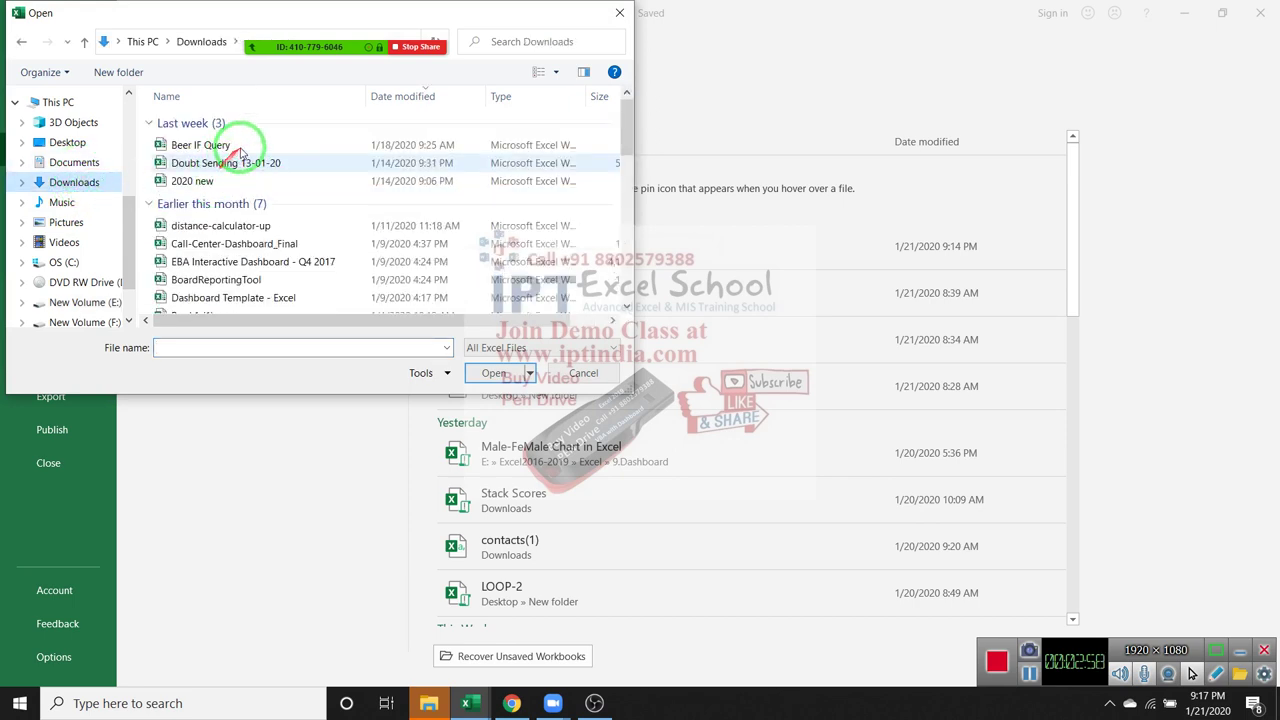
pyautogui.click(240, 146)
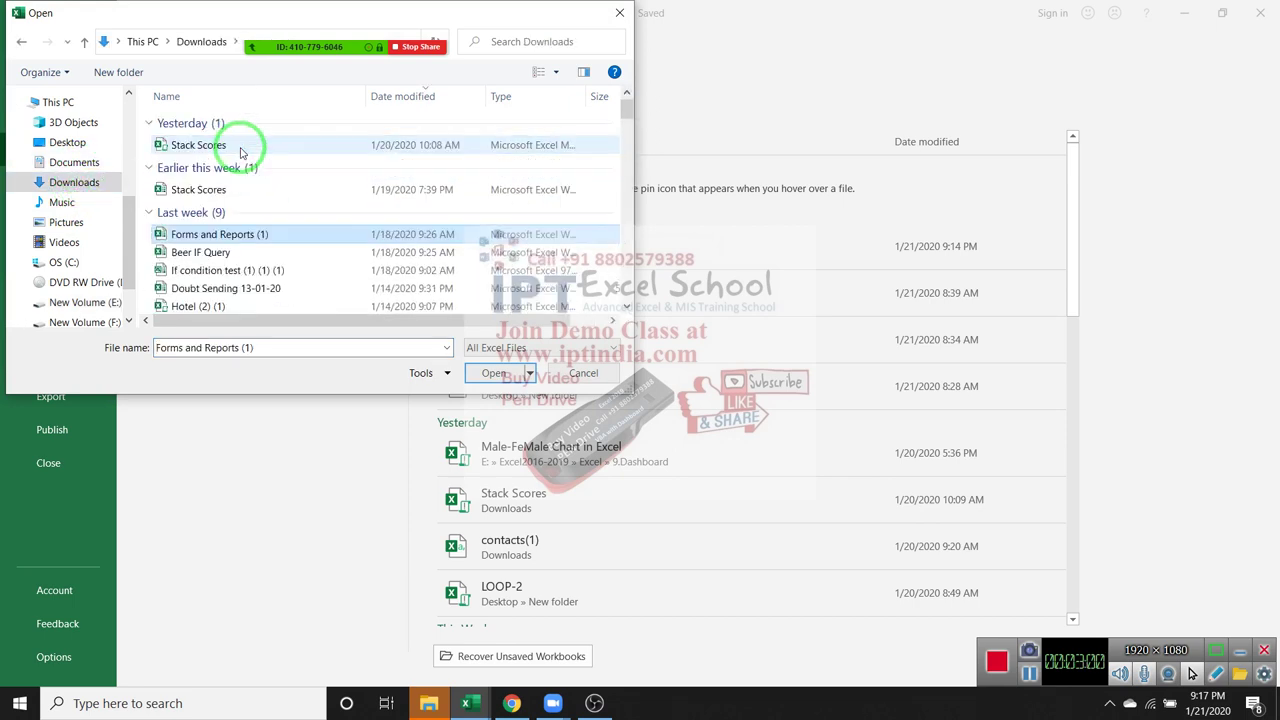
pyautogui.press('s')
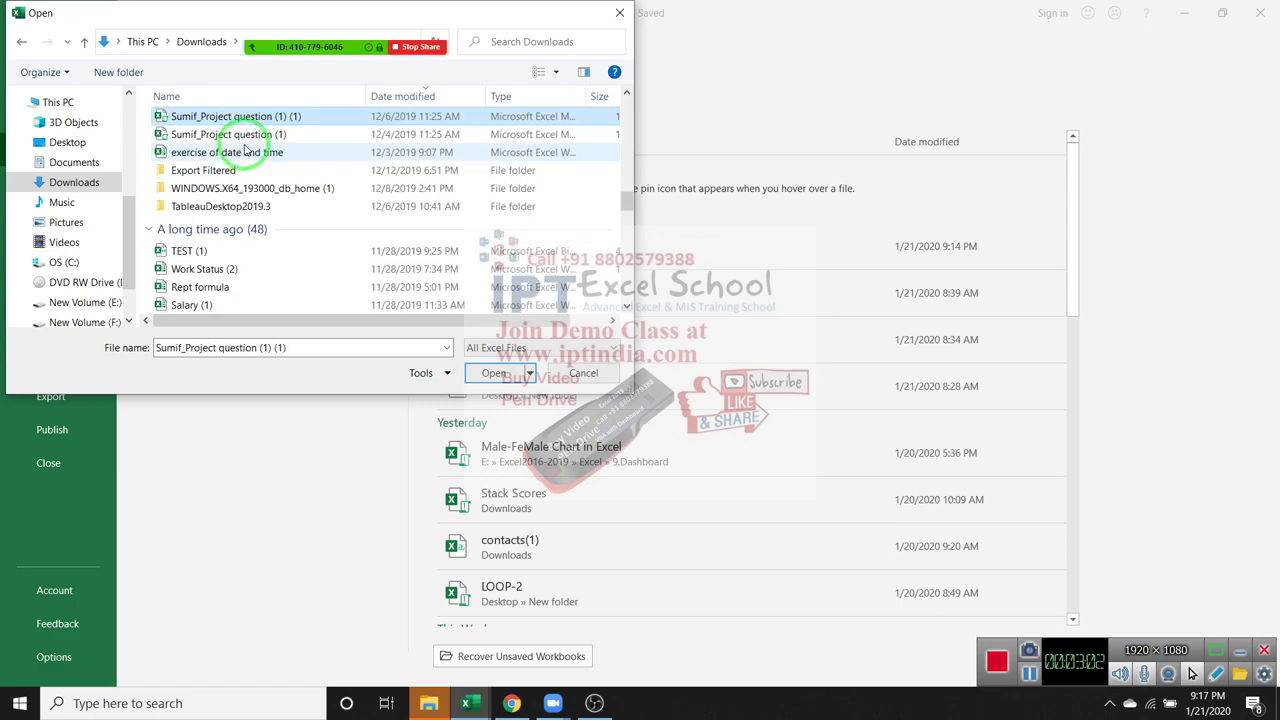
pyautogui.click(267, 146)
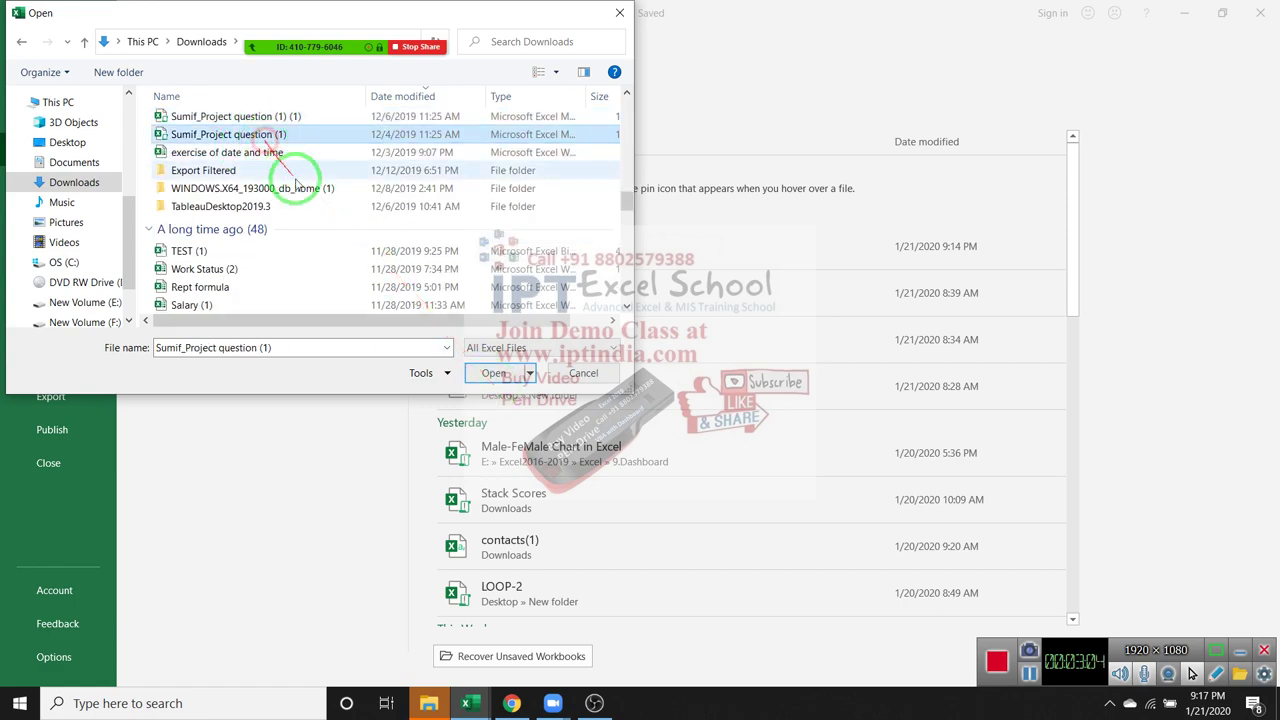
pyautogui.click(489, 376)
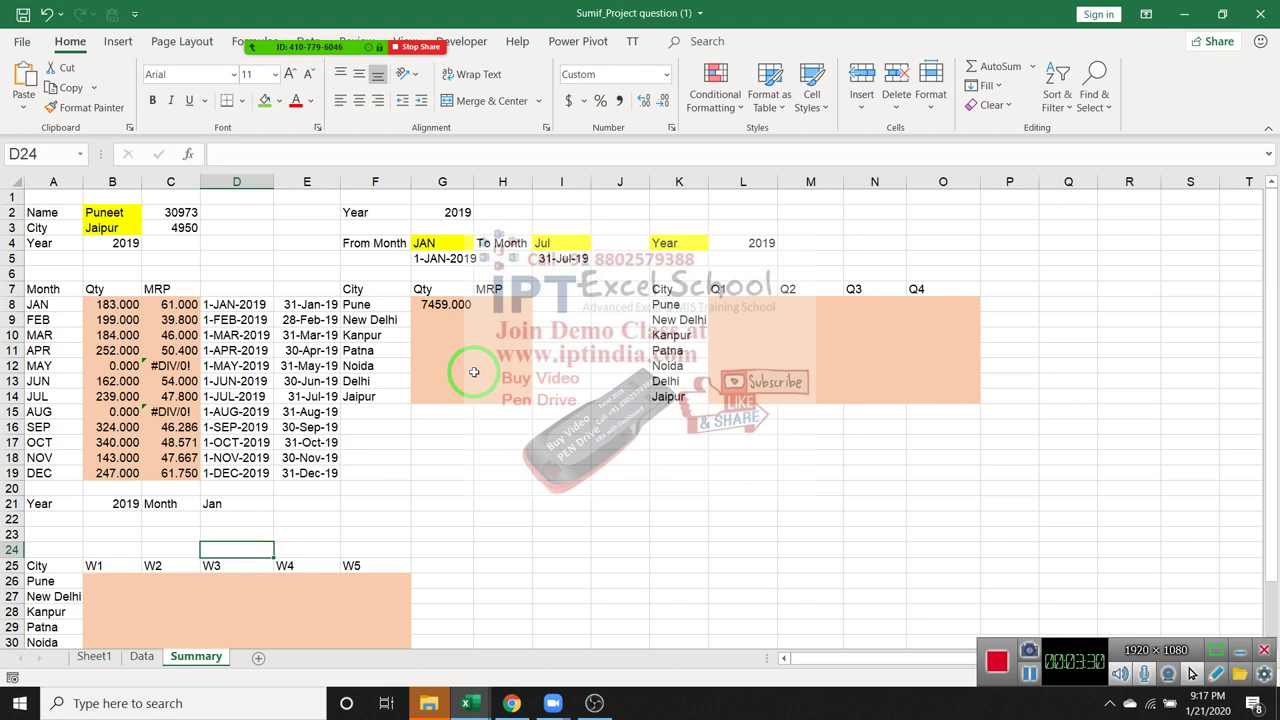
# Step: Clear the Qty/MRP results in B8:C19, helper dates in D8:E19, and Pune's Qty in G8
pyautogui.moveTo(112, 304)
pyautogui.mouseDown()
pyautogui.moveTo(201, 432)
pyautogui.moveTo(195, 470)
pyautogui.mouseUp()
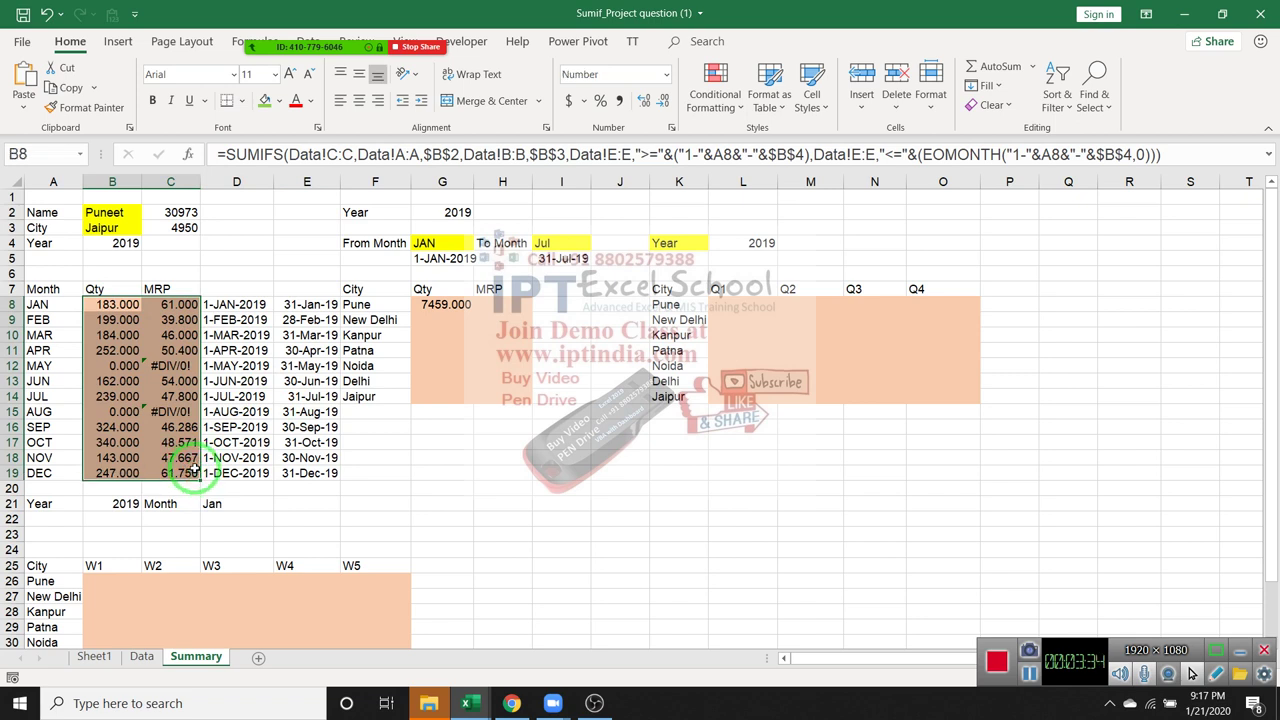
pyautogui.press('Delete')
pyautogui.moveTo(236, 290)
pyautogui.mouseDown()
pyautogui.moveTo(255, 312)
pyautogui.moveTo(295, 478)
pyautogui.mouseUp()
pyautogui.press('Delete')
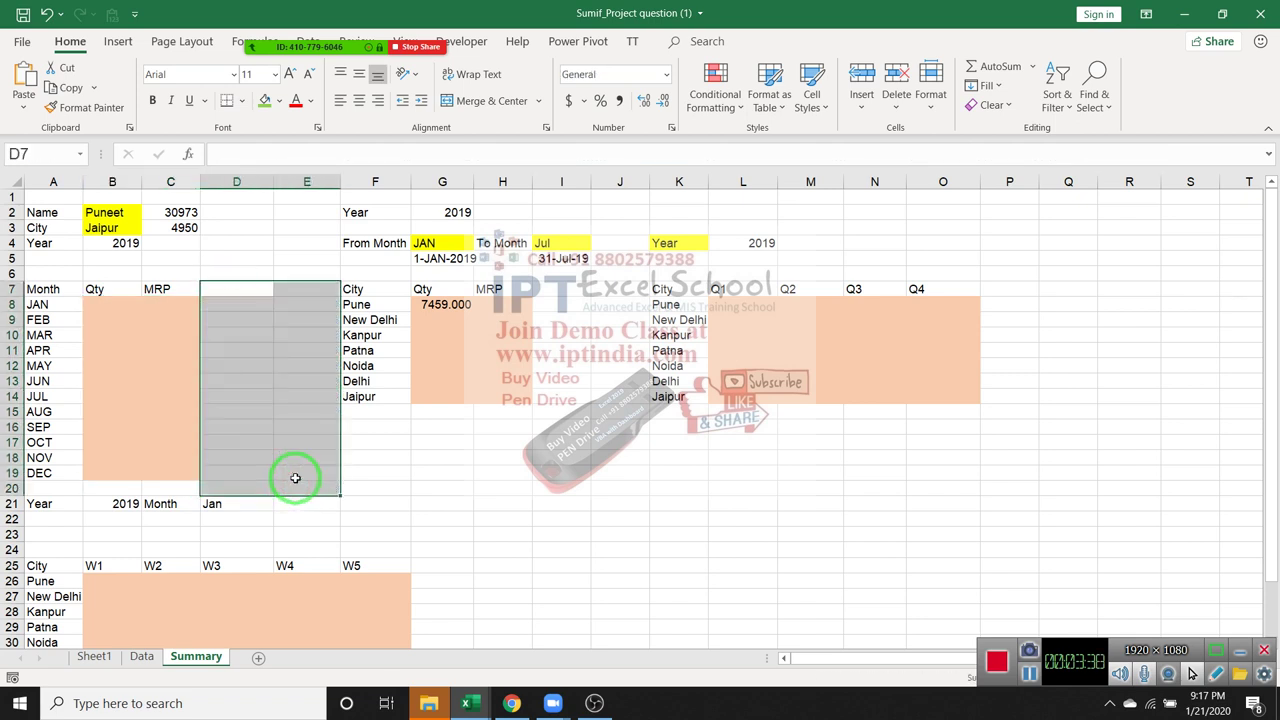
pyautogui.click(435, 305)
pyautogui.press('Delete')
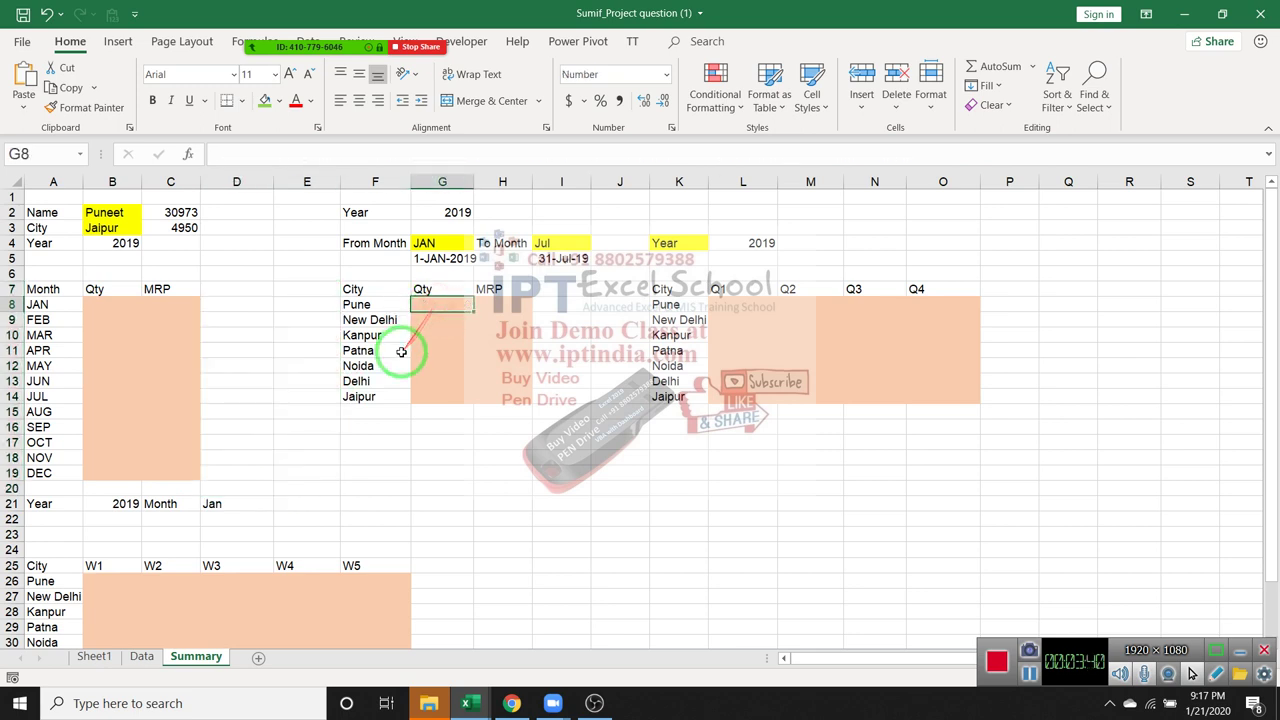
# Step: Clear the from/to dates in G5:I5 and the values in C2:C3 beside Name and City
pyautogui.moveTo(430, 259); pyautogui.dragTo(552, 268)
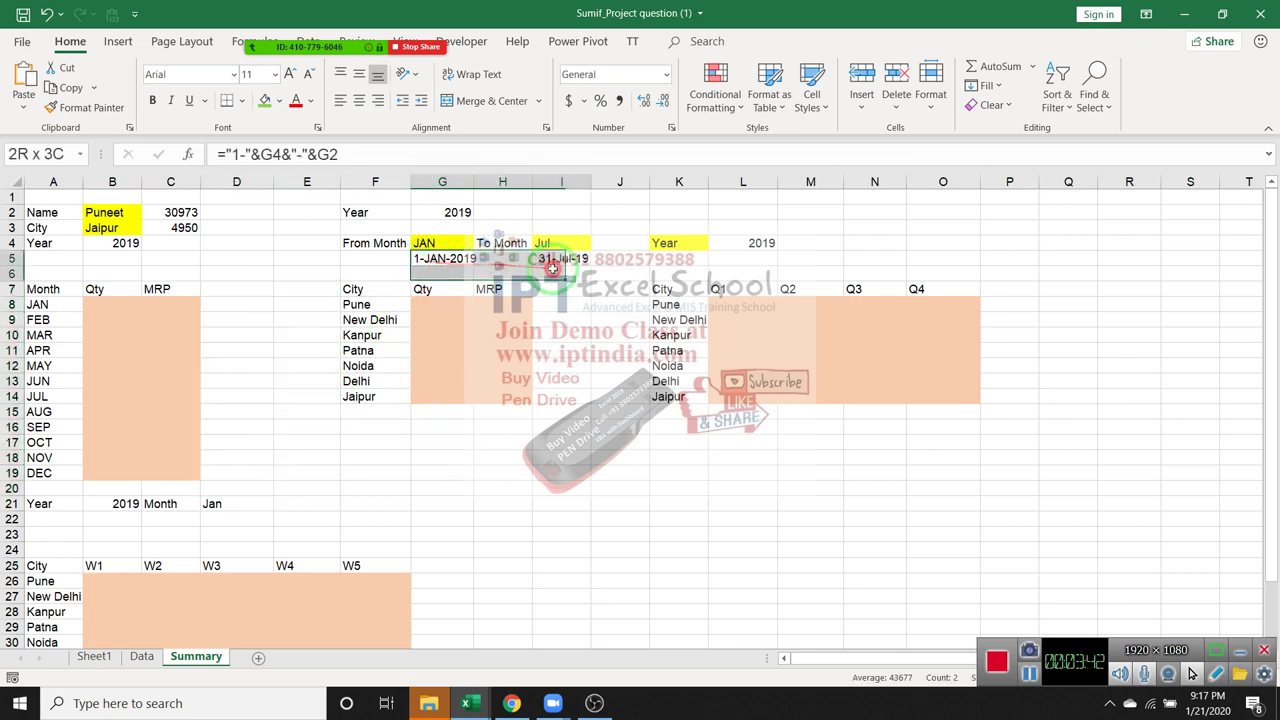
pyautogui.press('Delete')
pyautogui.click(440, 426)
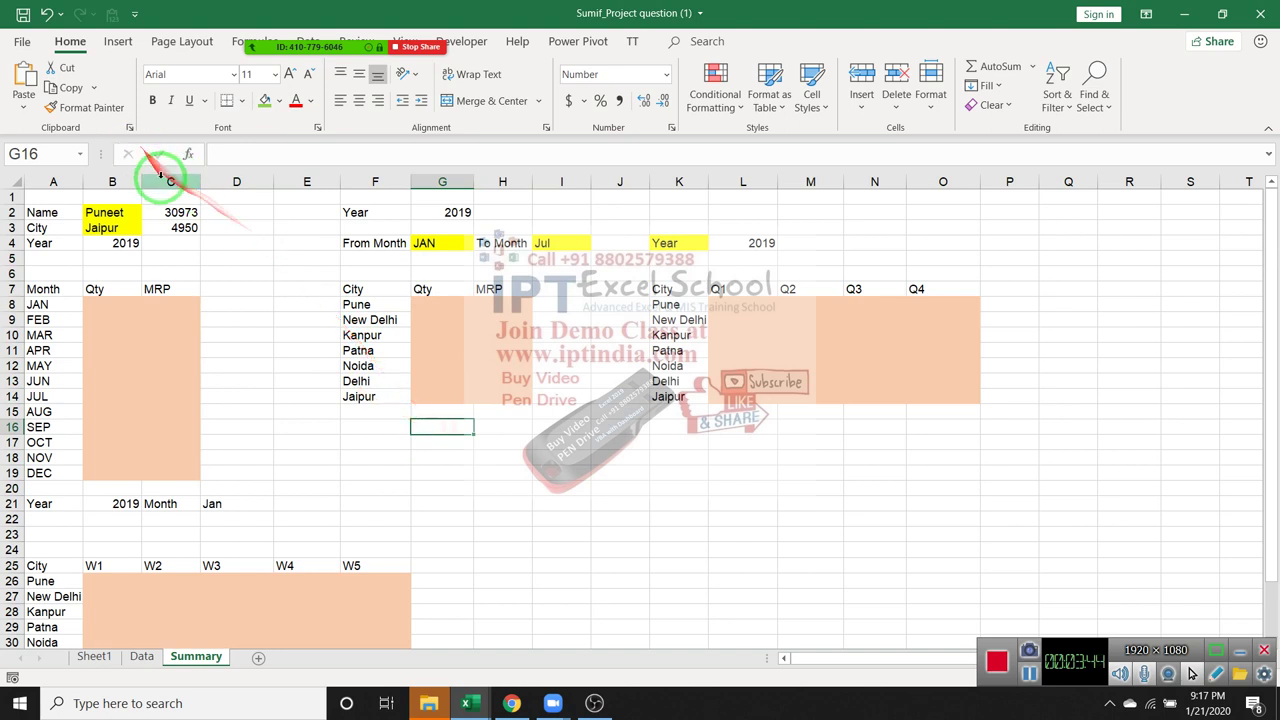
pyautogui.moveTo(170, 197); pyautogui.dragTo(172, 243)
pyautogui.press('Delete')
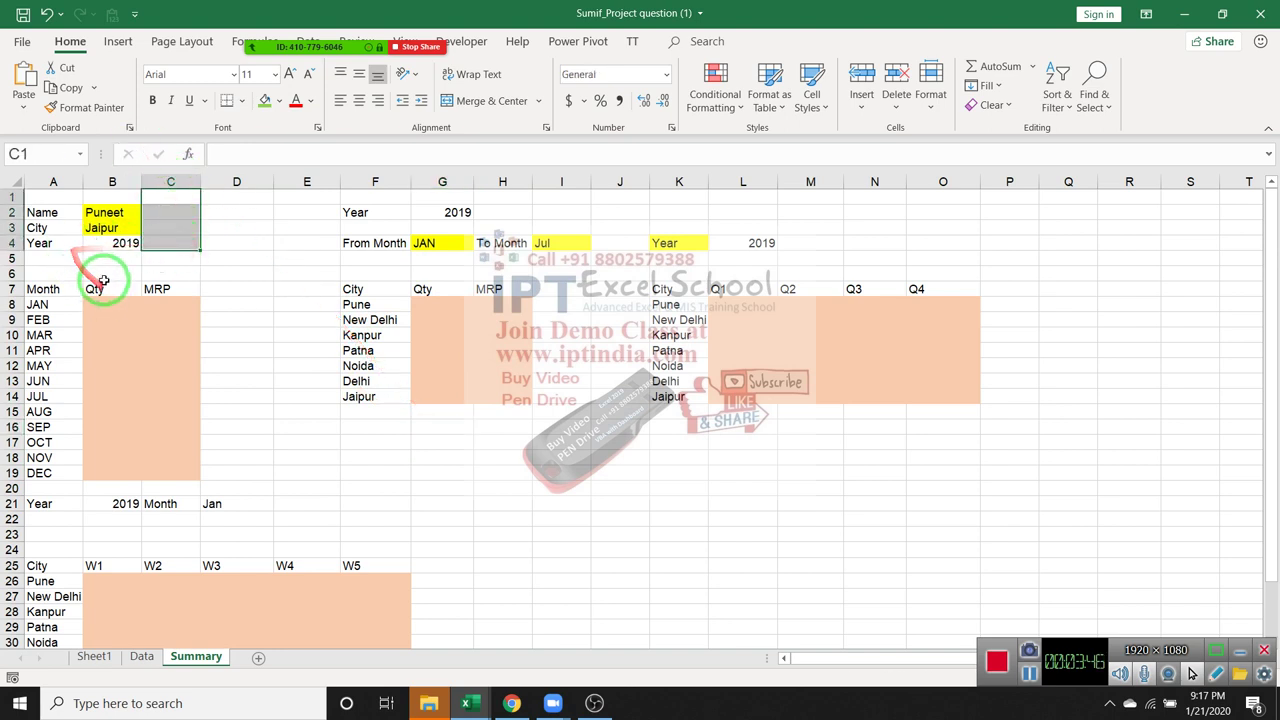
pyautogui.click(106, 261)
pyautogui.click(110, 243)
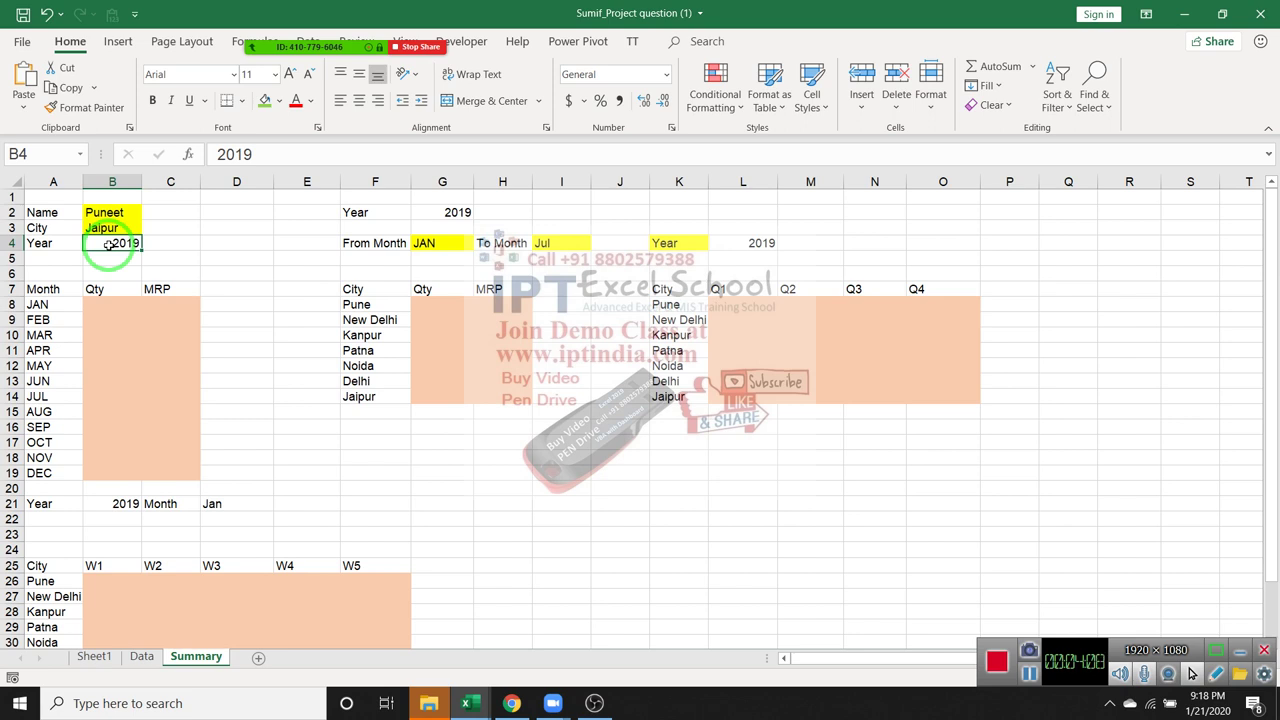
pyautogui.click(234, 305)
pyautogui.click(476, 352)
pyautogui.scroll(-3, 381, 444)
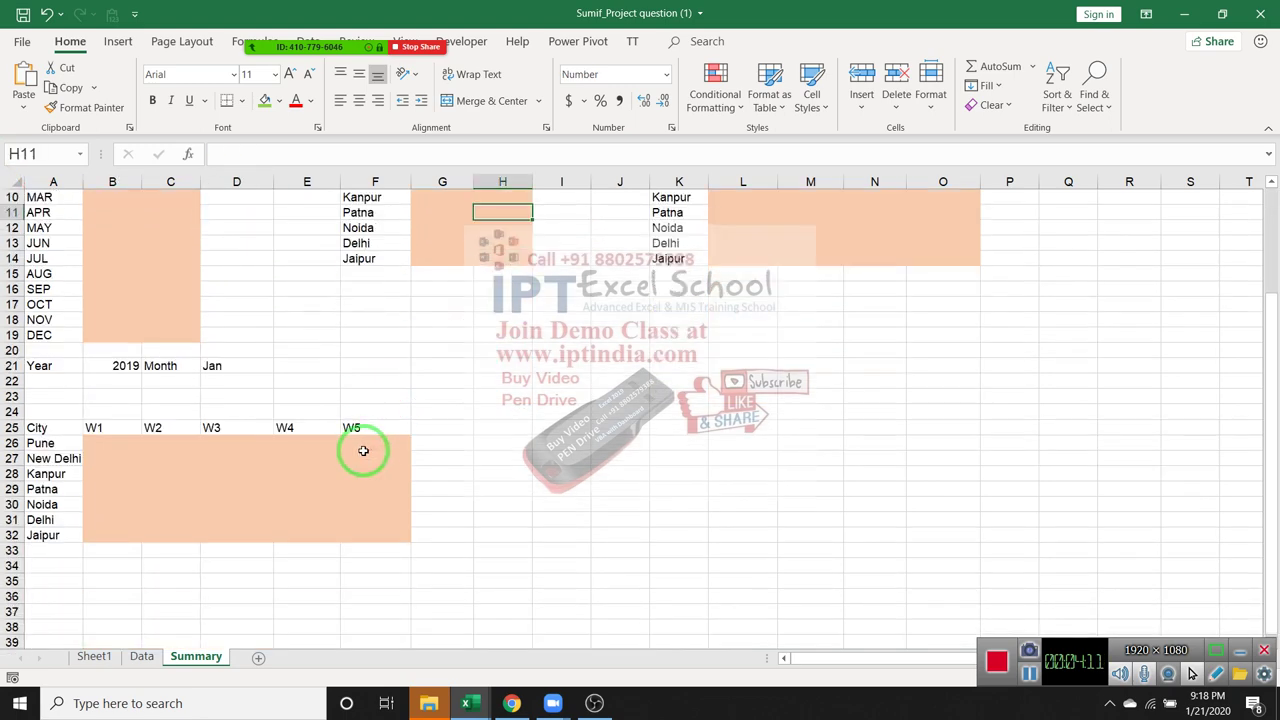
pyautogui.click(165, 455)
pyautogui.click(126, 442)
pyautogui.scroll(3, 166, 434)
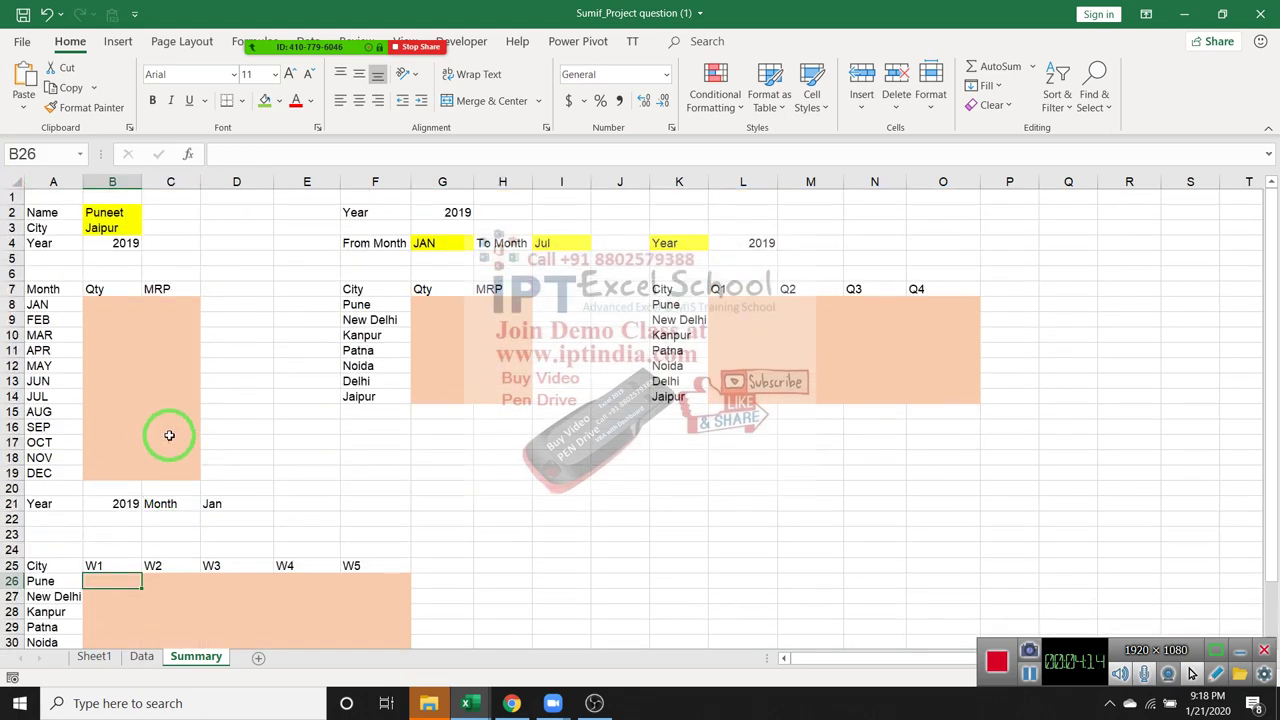
pyautogui.moveTo(300, 46)
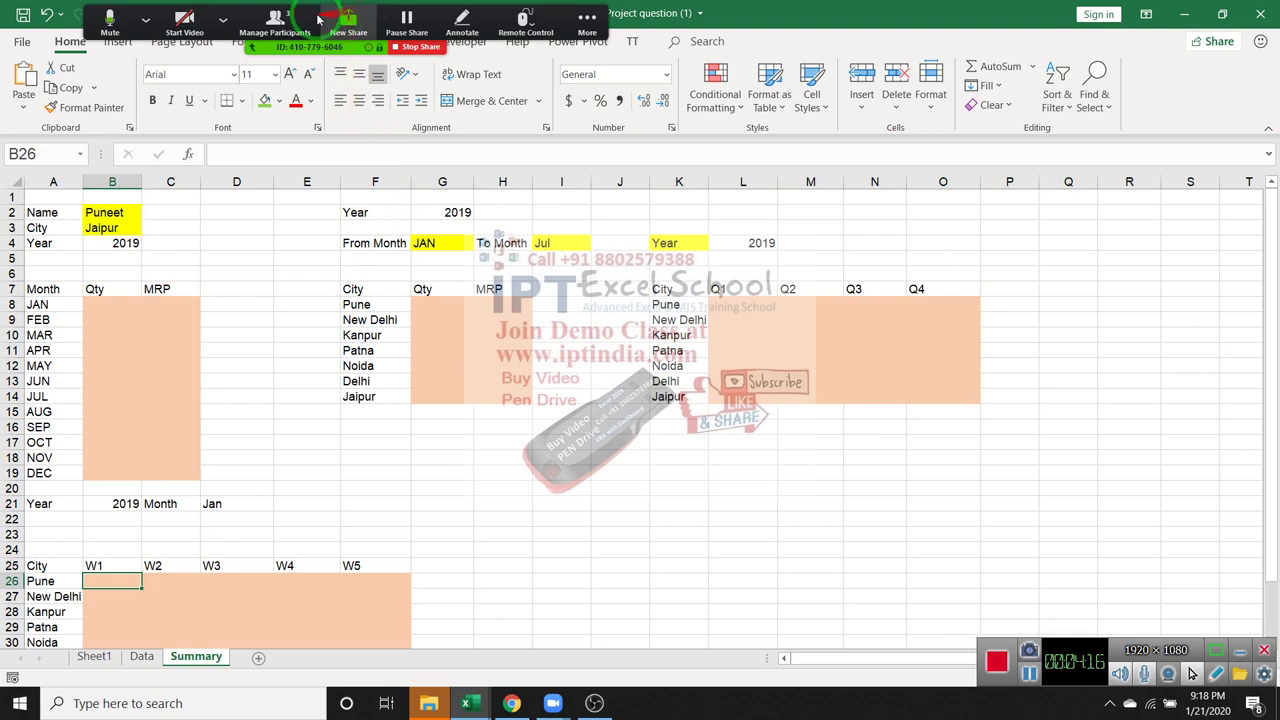
pyautogui.click(280, 20)
pyautogui.click(746, 236)
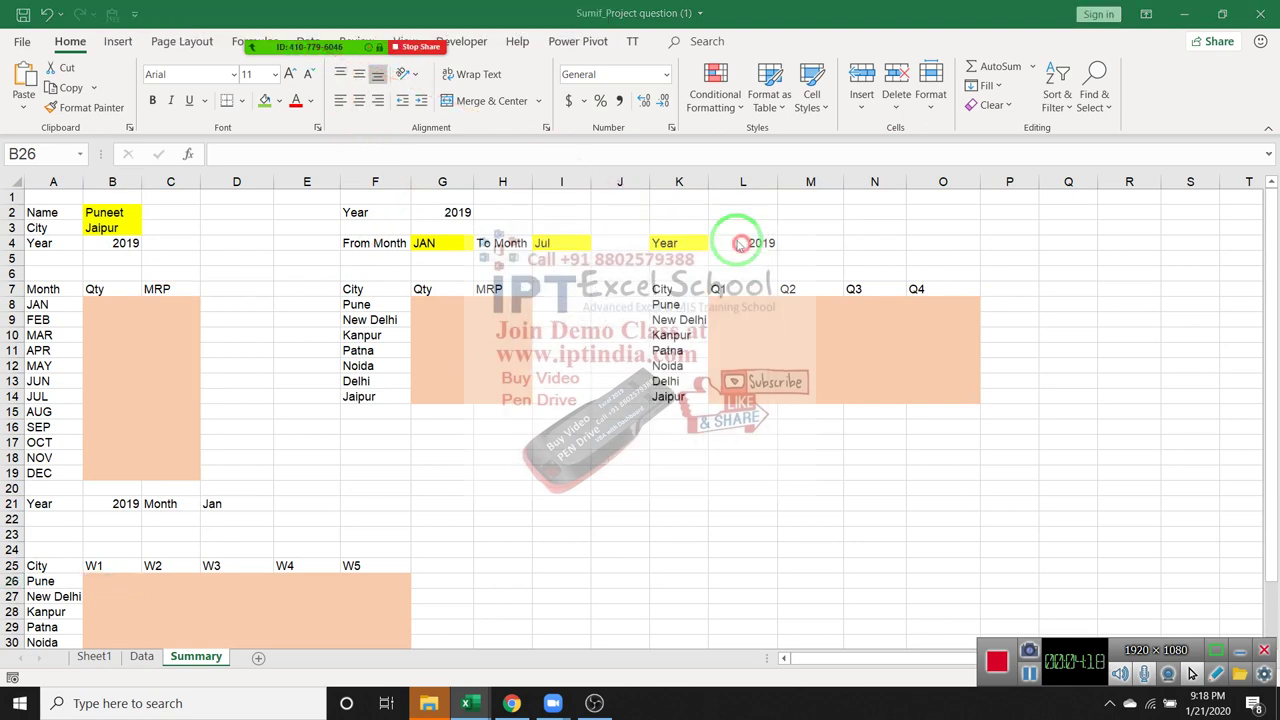
pyautogui.moveTo(300, 46)
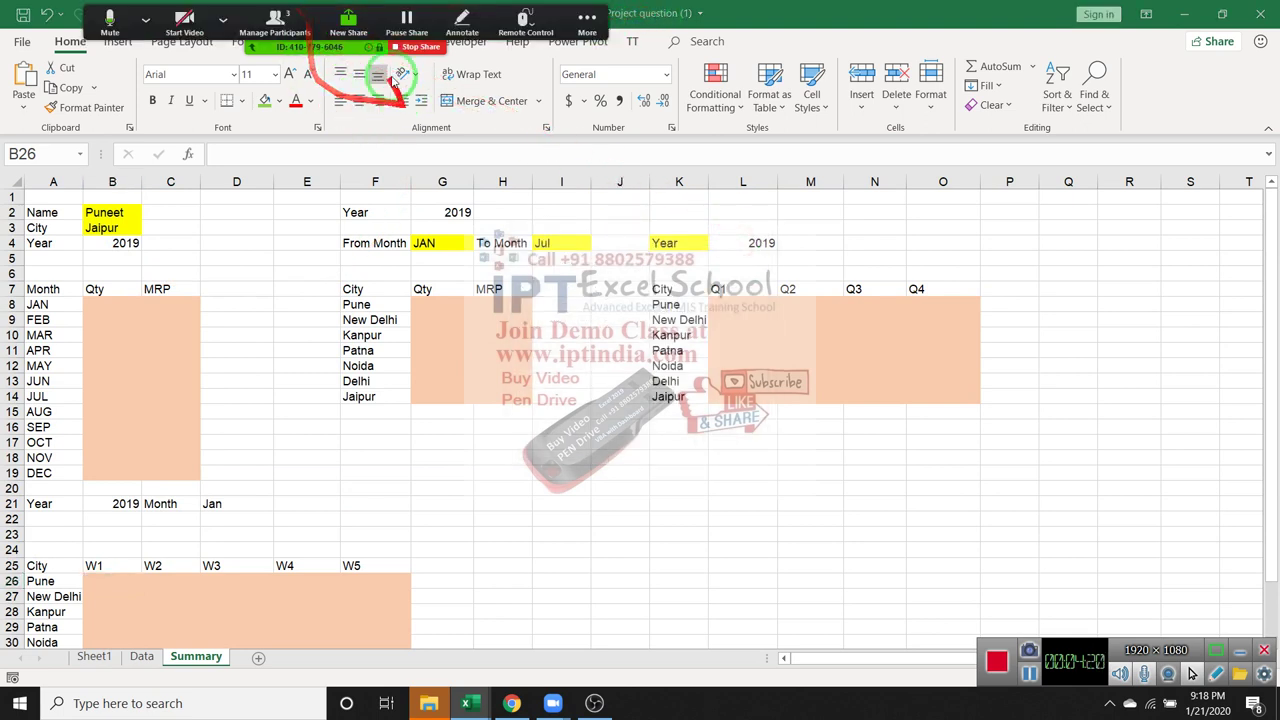
pyautogui.click(587, 20)
pyautogui.click(605, 93)
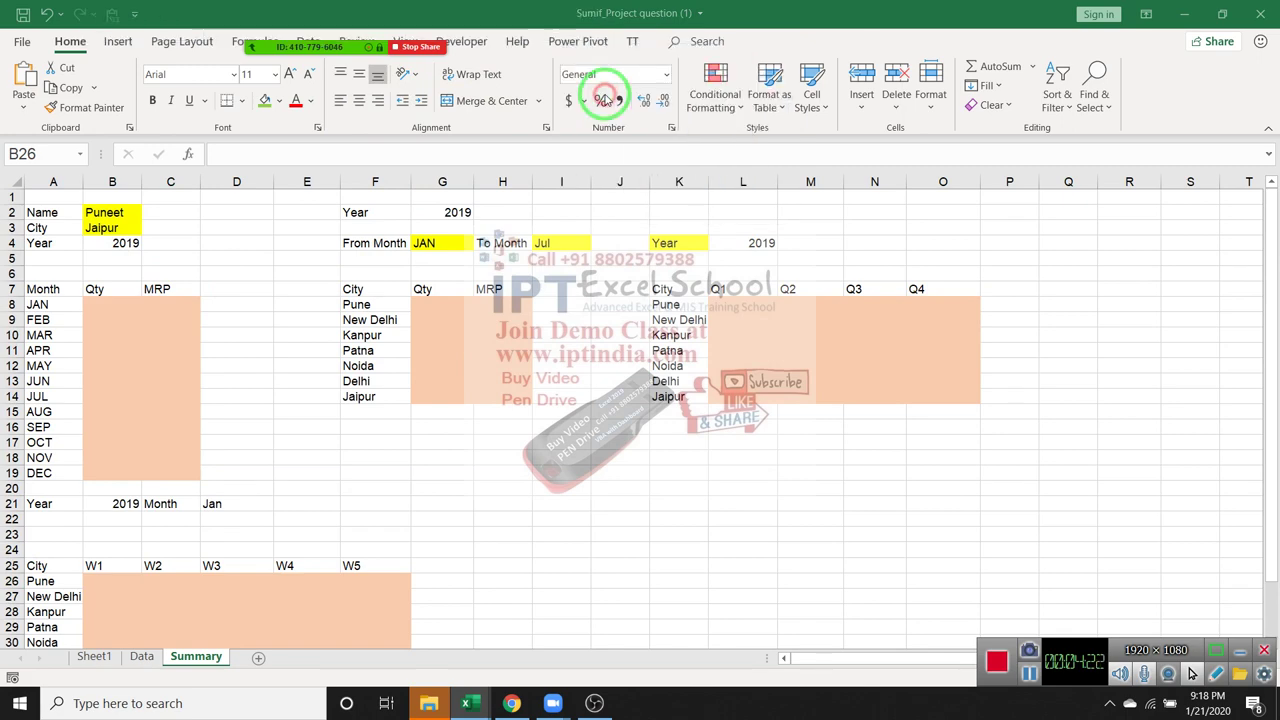
pyautogui.moveTo(592, 125); pyautogui.dragTo(372, 597)
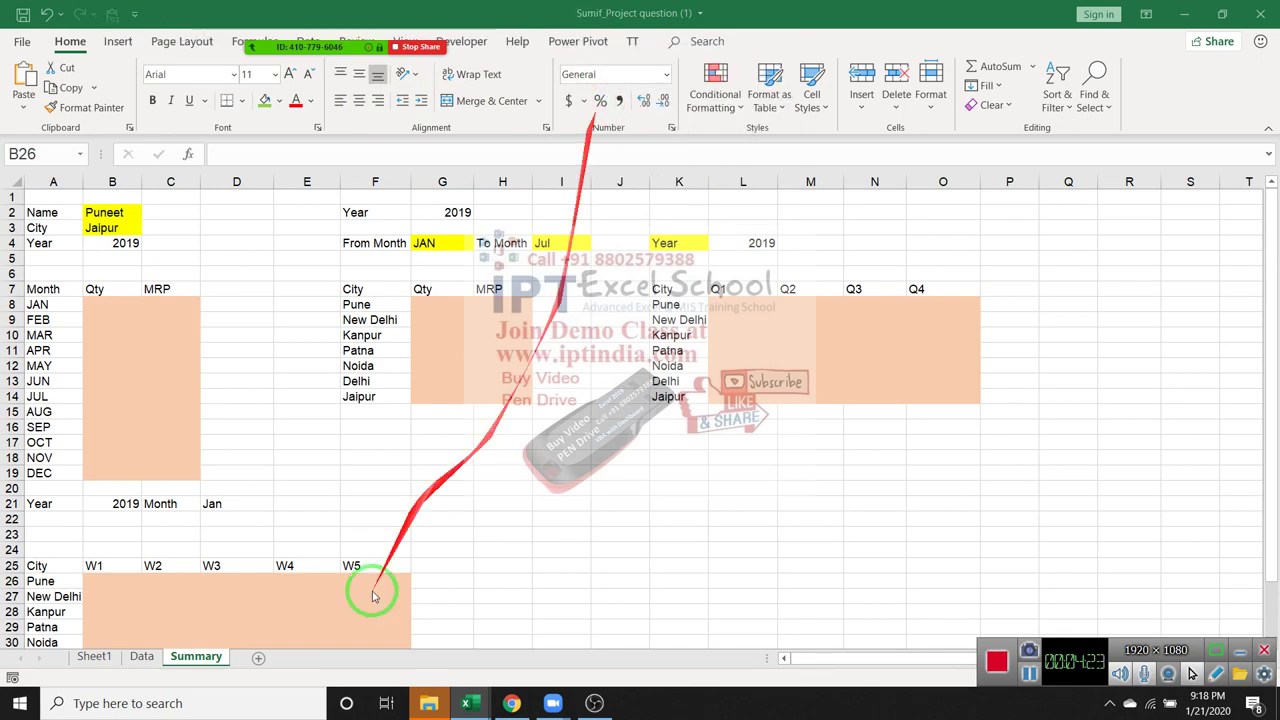
# Step: Delete columns I:M on the Data sheet, which hold the JAN 1-JAN-2019 to 31-Jan-19 helper table
pyautogui.click(141, 655)
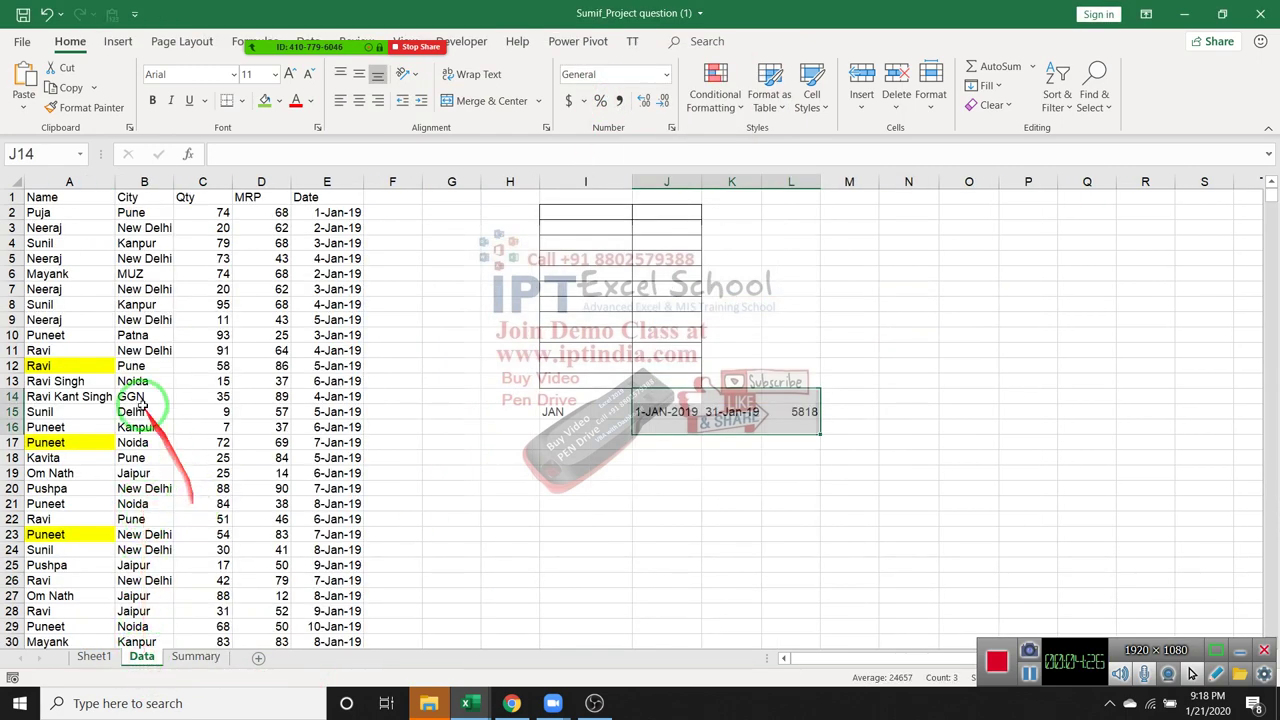
pyautogui.click(45, 181)
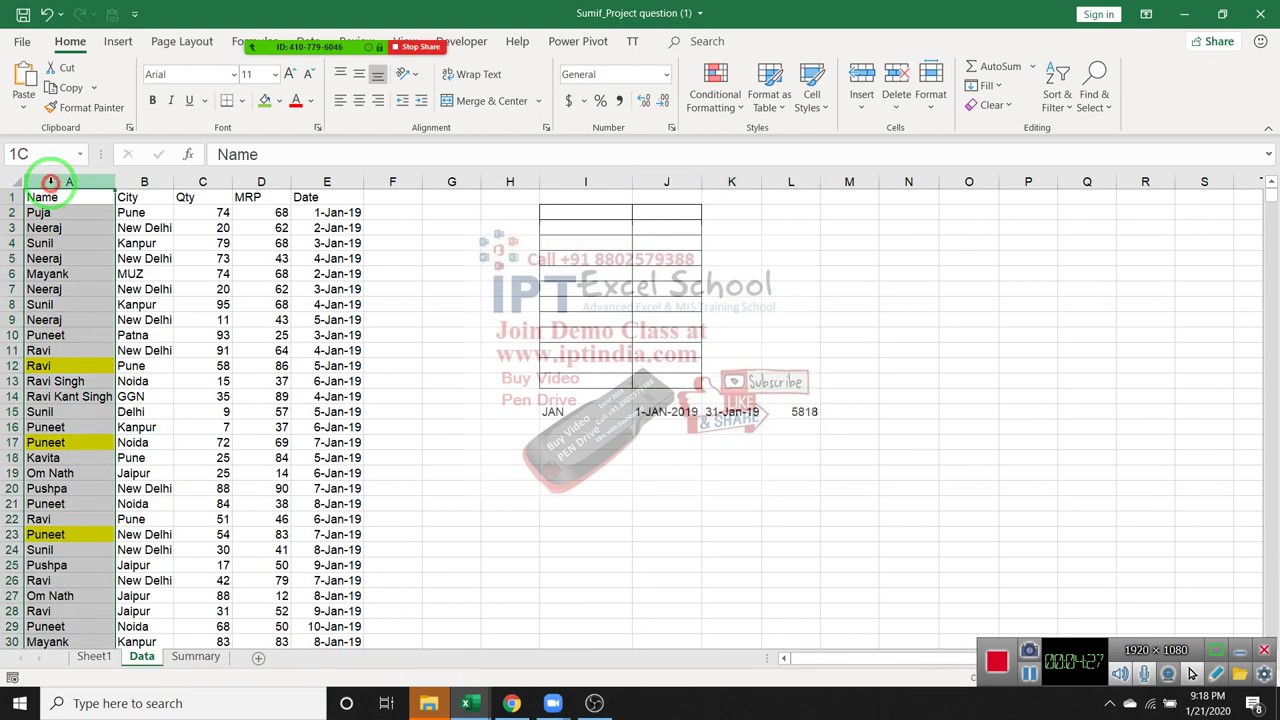
pyautogui.click(140, 181)
pyautogui.click(217, 181)
pyautogui.click(259, 181)
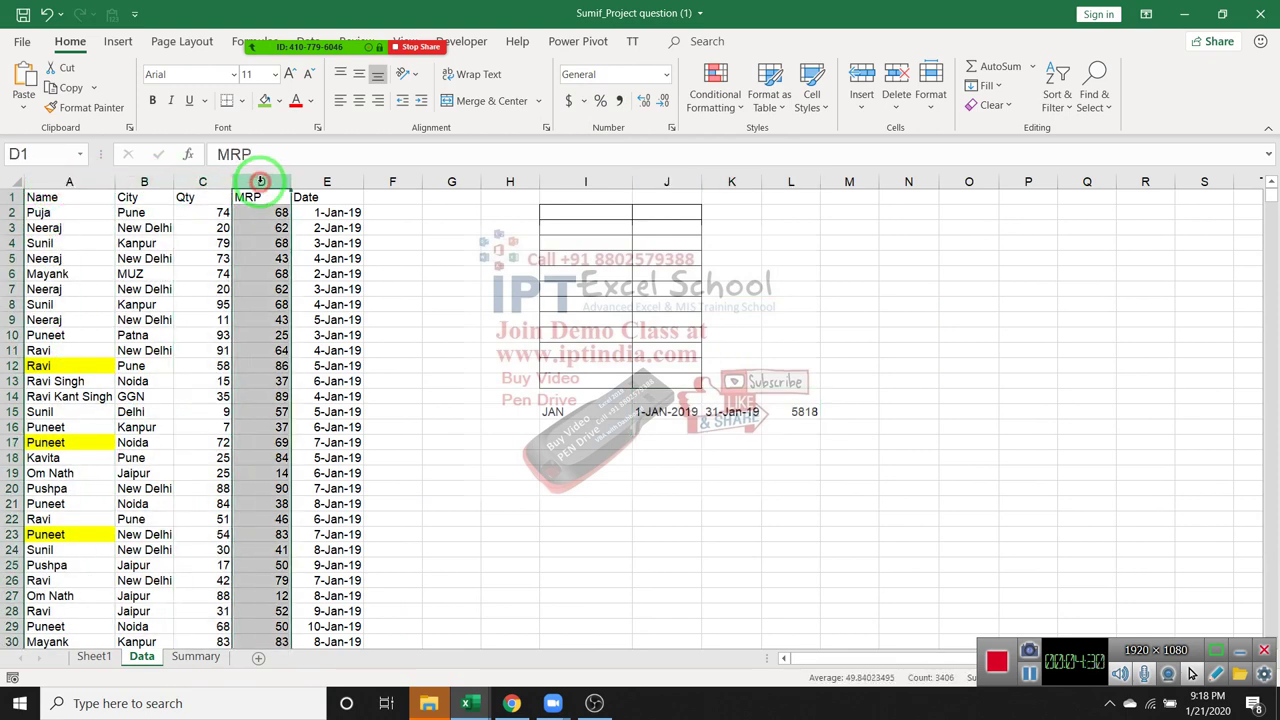
pyautogui.click(330, 181)
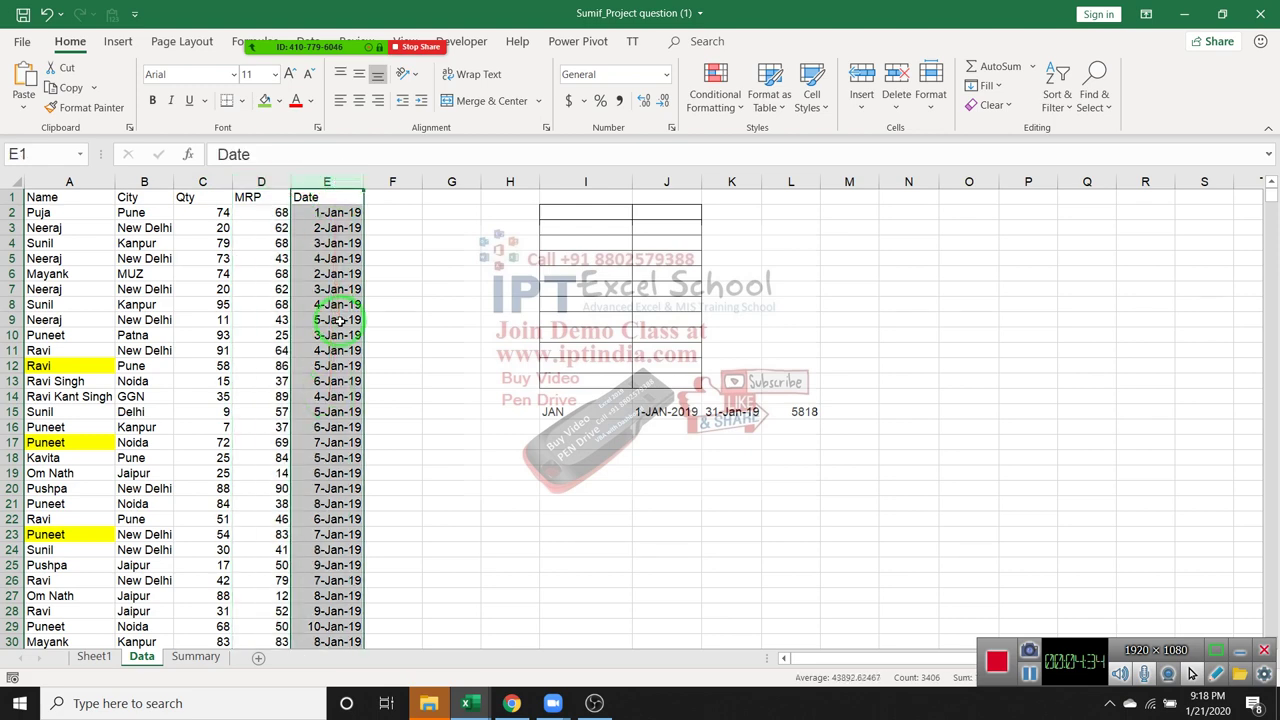
pyautogui.moveTo(566, 181); pyautogui.dragTo(835, 224)
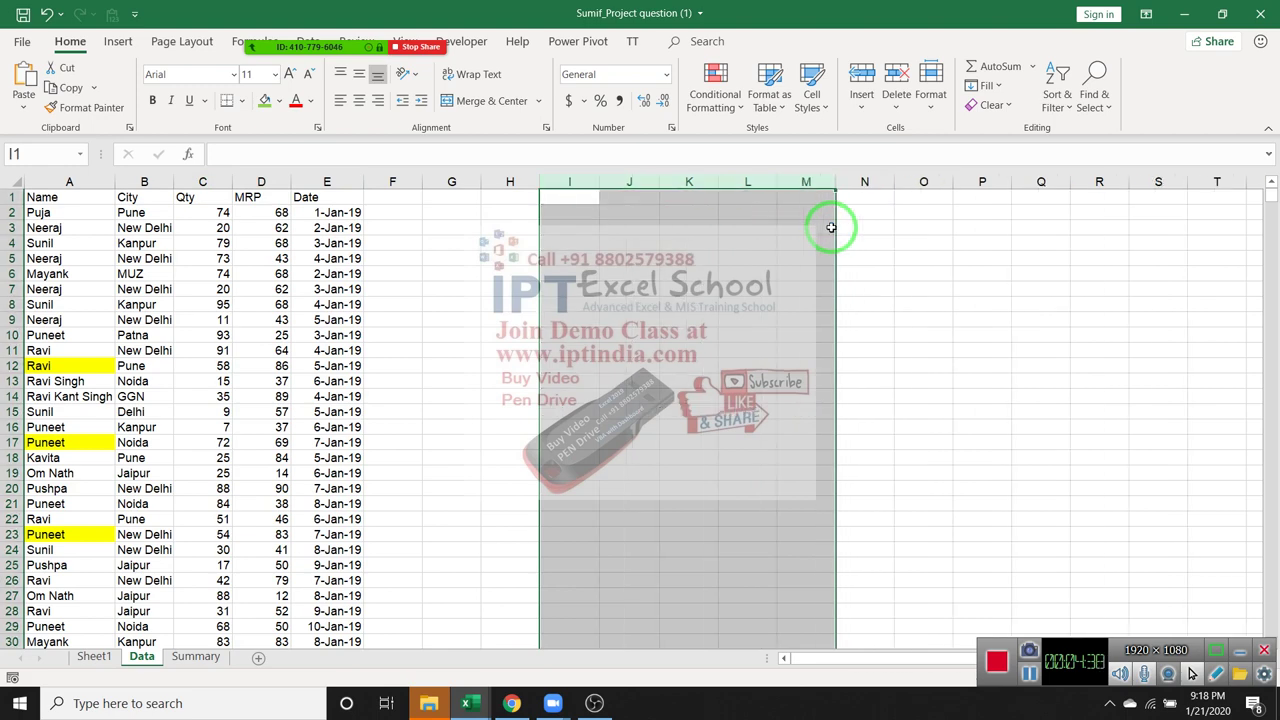
pyautogui.hotkey('ctrl', '-')
pyautogui.click(566, 243)
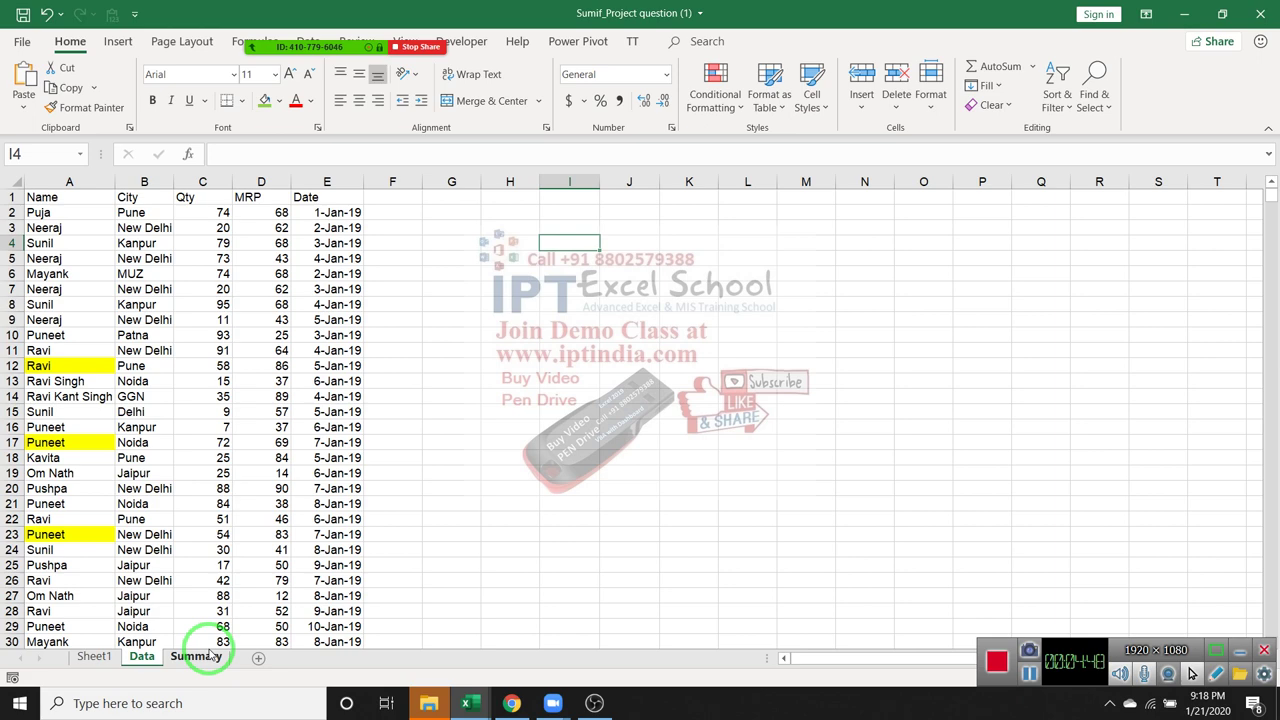
# Step: Review the Summary sheet's JAN–DEC labels in A8:A19 and criteria B2, B3 Jaipur, B4 2019
pyautogui.click(186, 657)
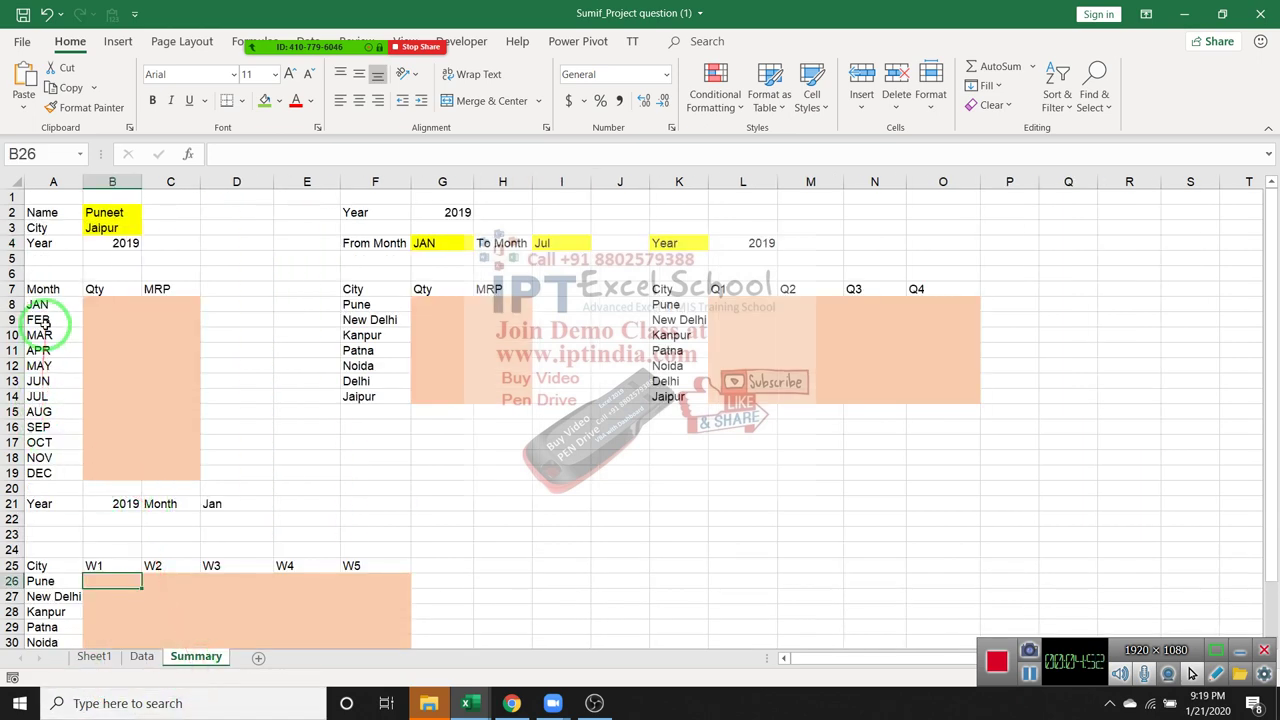
pyautogui.moveTo(38, 305); pyautogui.dragTo(45, 468)
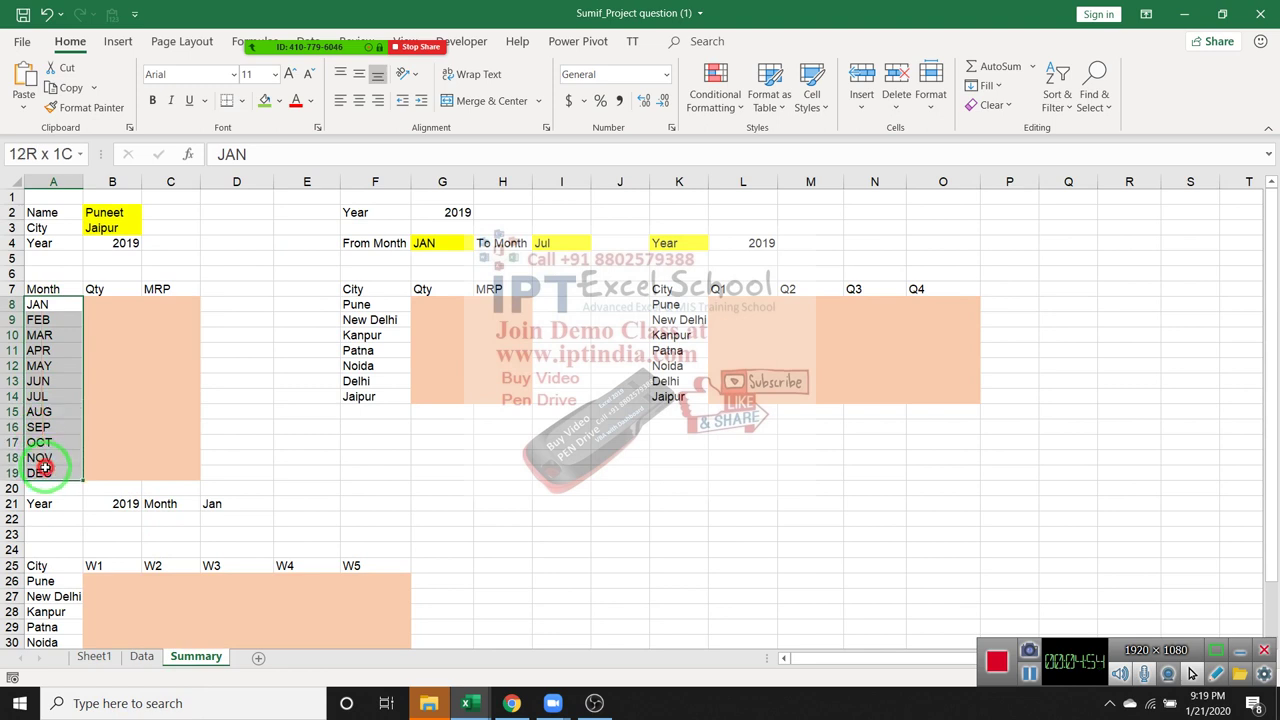
pyautogui.click(108, 212)
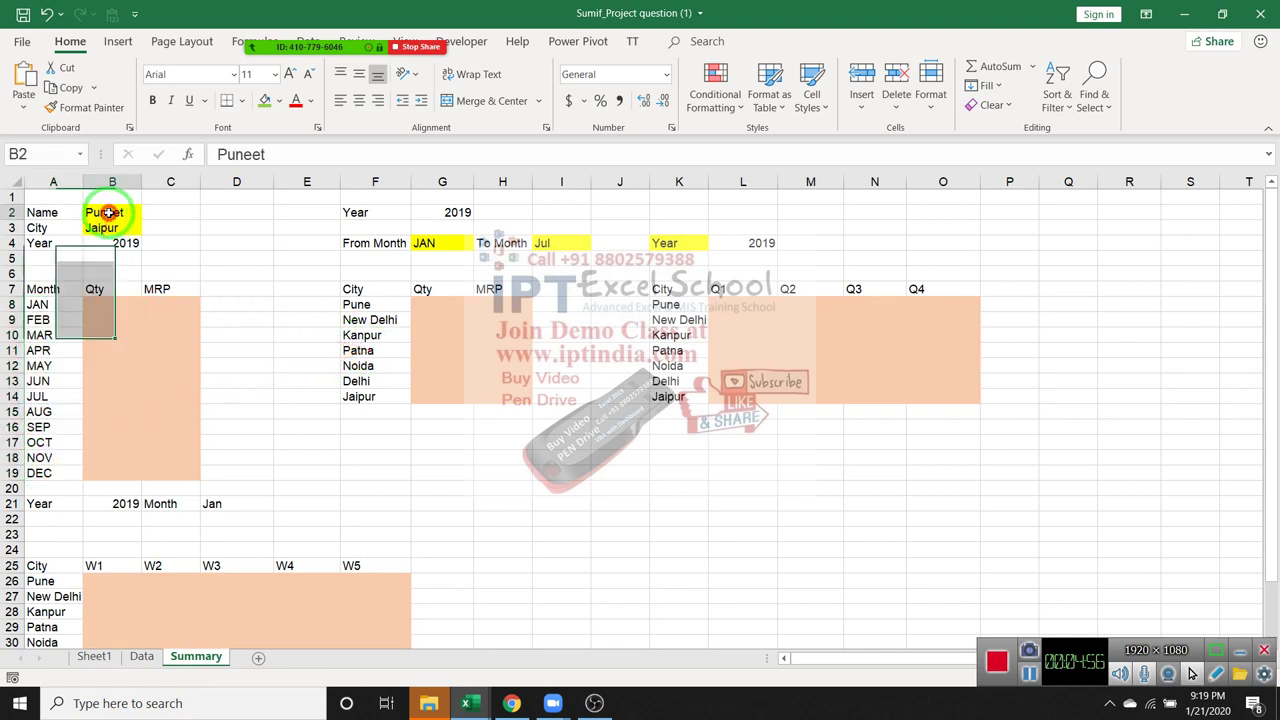
pyautogui.click(112, 311)
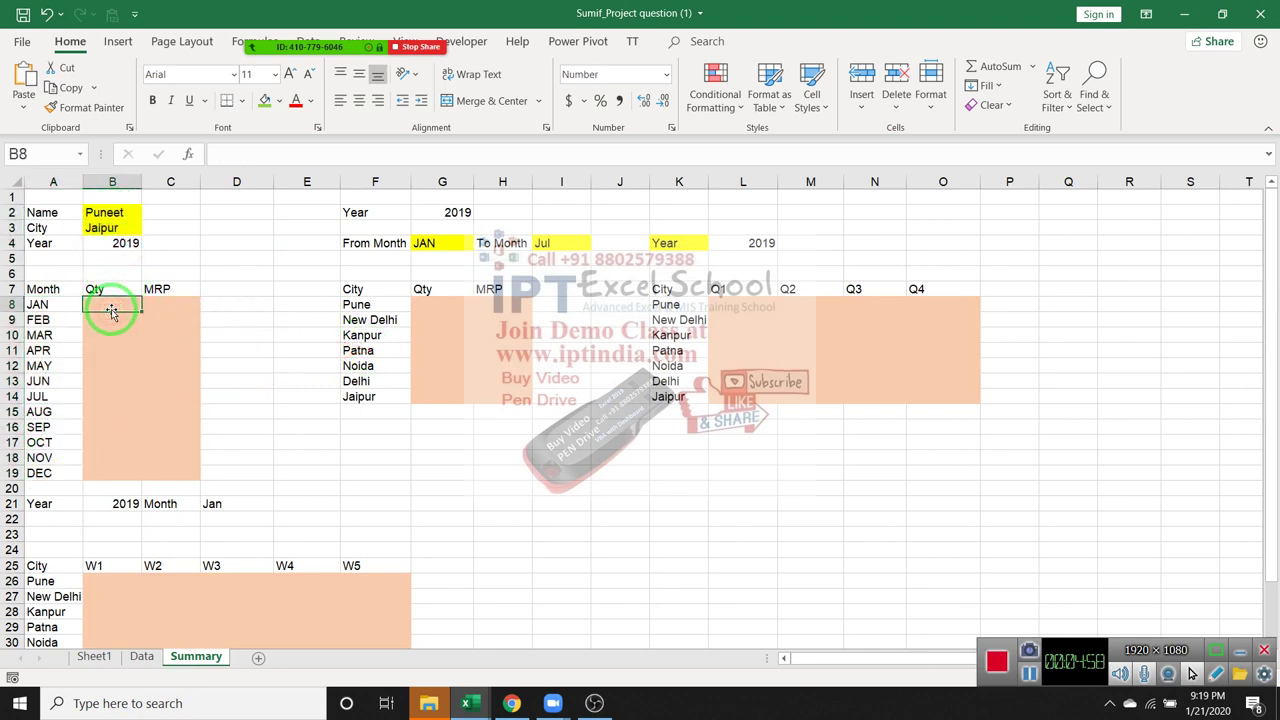
pyautogui.click(40, 304)
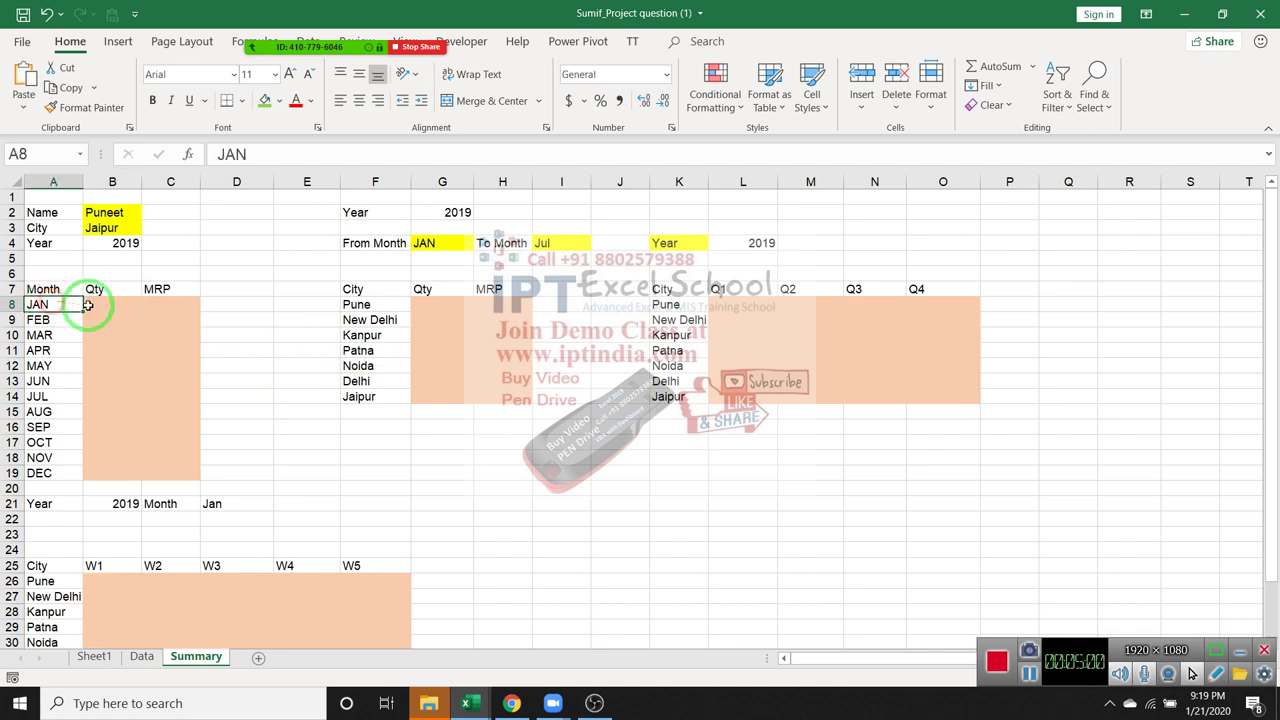
pyautogui.click(88, 304)
pyautogui.click(104, 212)
pyautogui.click(100, 228)
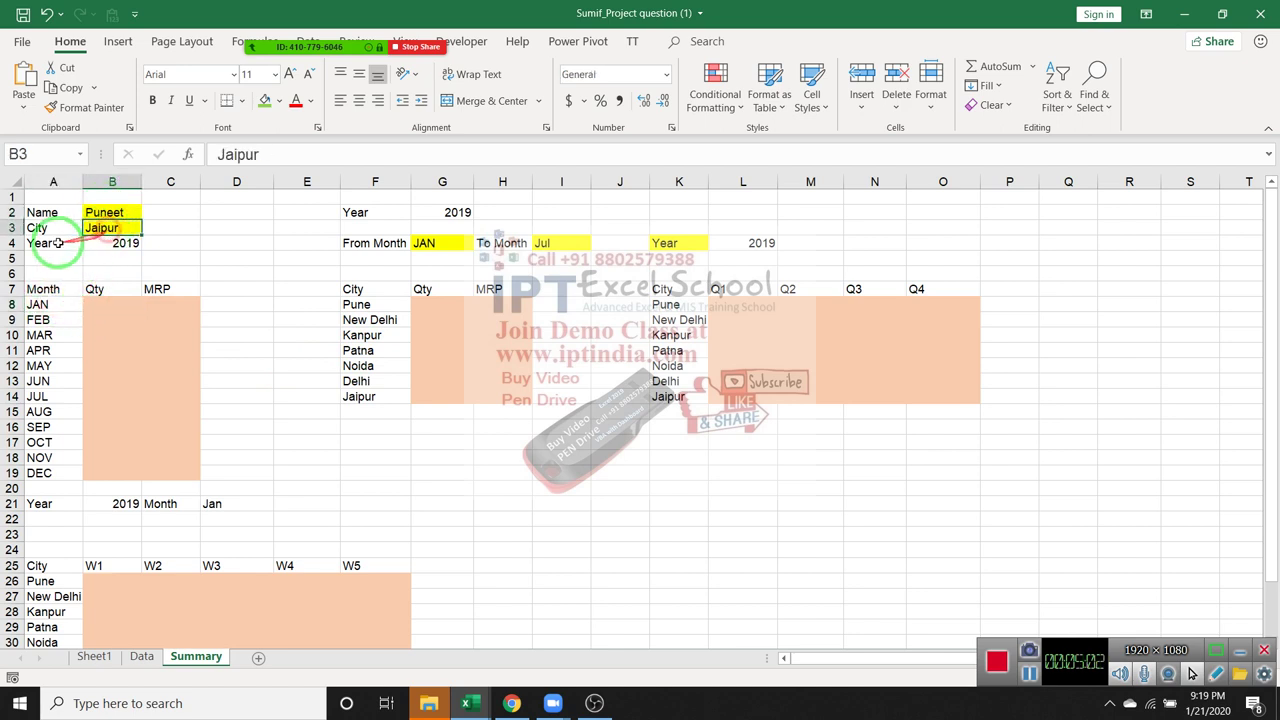
pyautogui.click(162, 243)
pyautogui.click(122, 243)
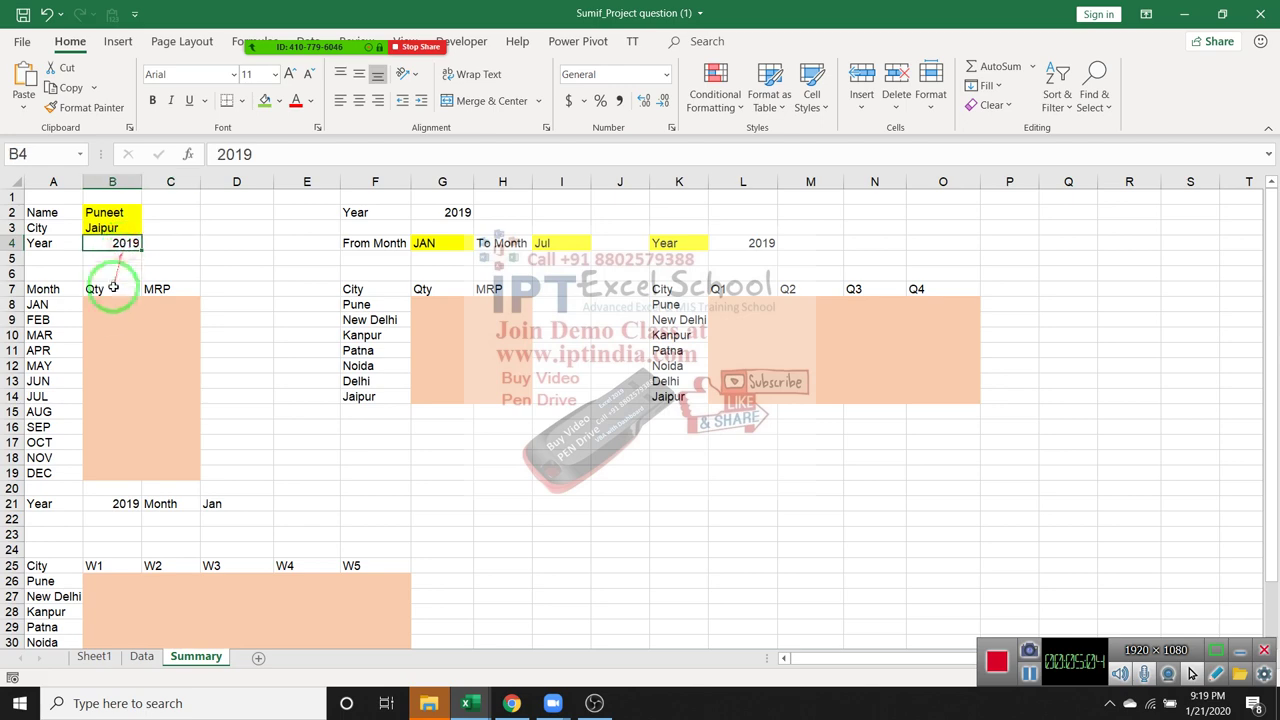
pyautogui.click(109, 308)
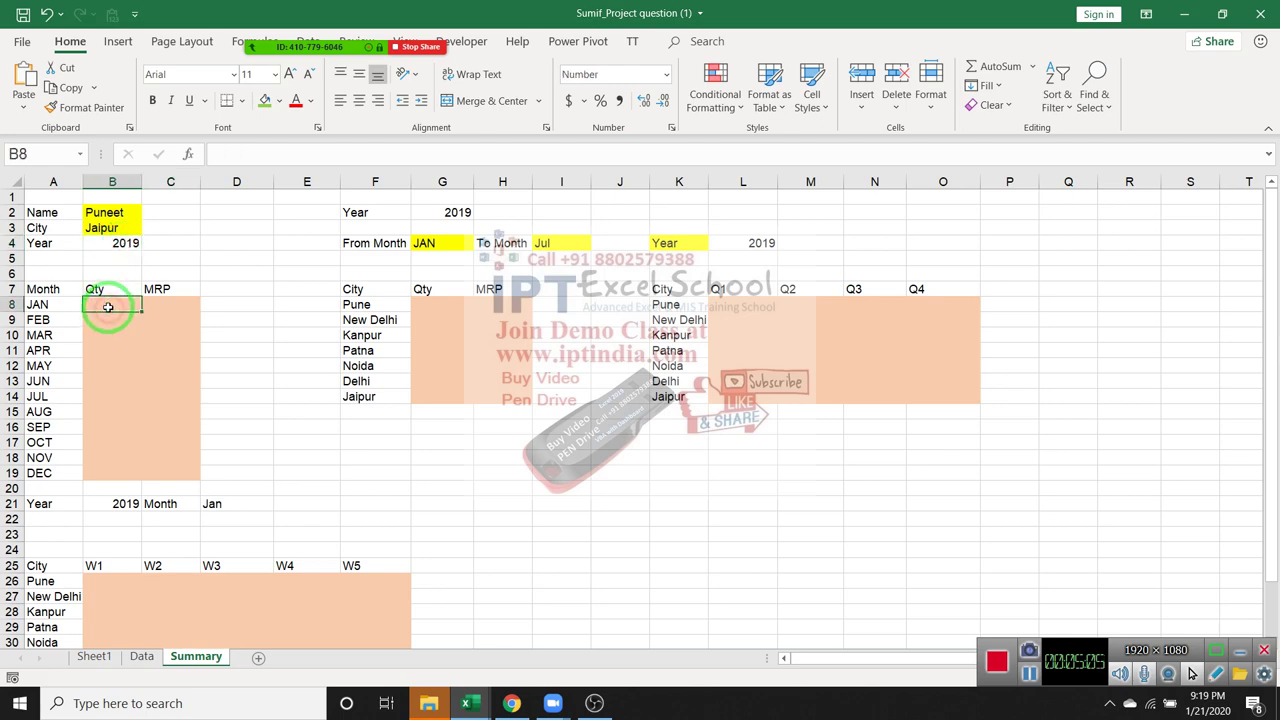
# Step: On the Data sheet, review the dates and enter the month label JAN in H8
pyautogui.click(146, 655)
pyautogui.moveTo(325, 273); pyautogui.dragTo(313, 494)
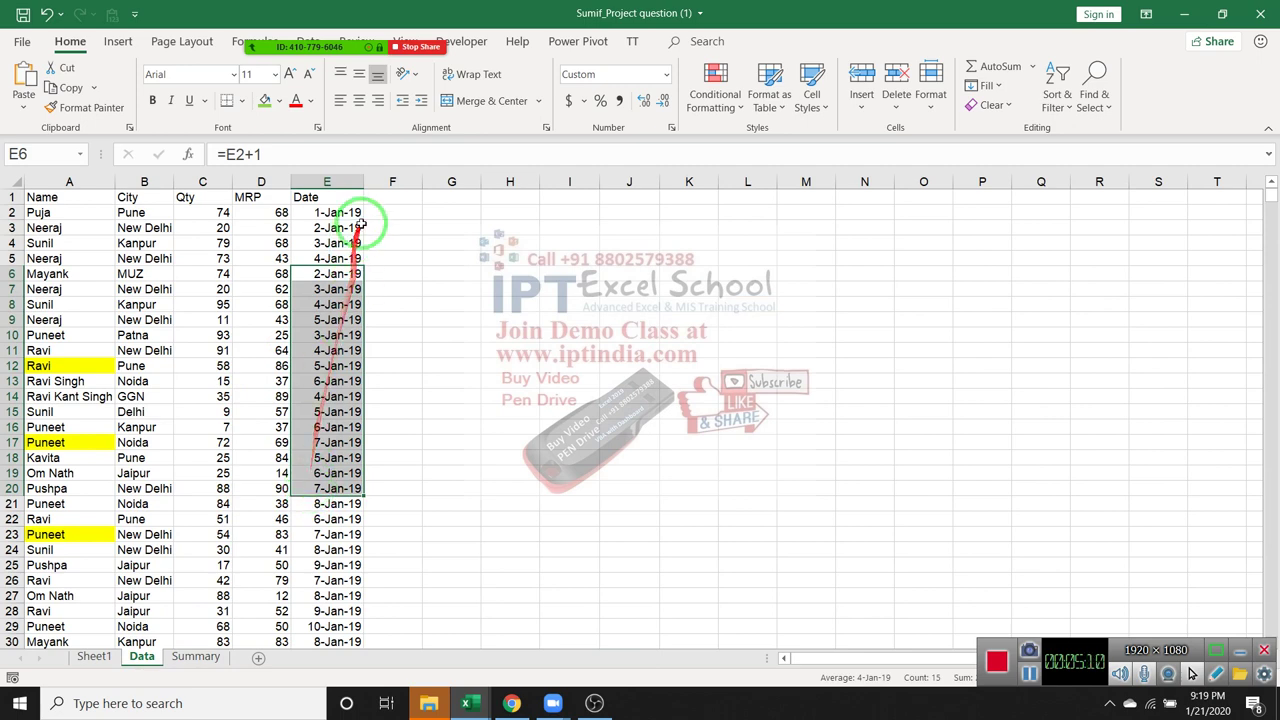
pyautogui.click(395, 200)
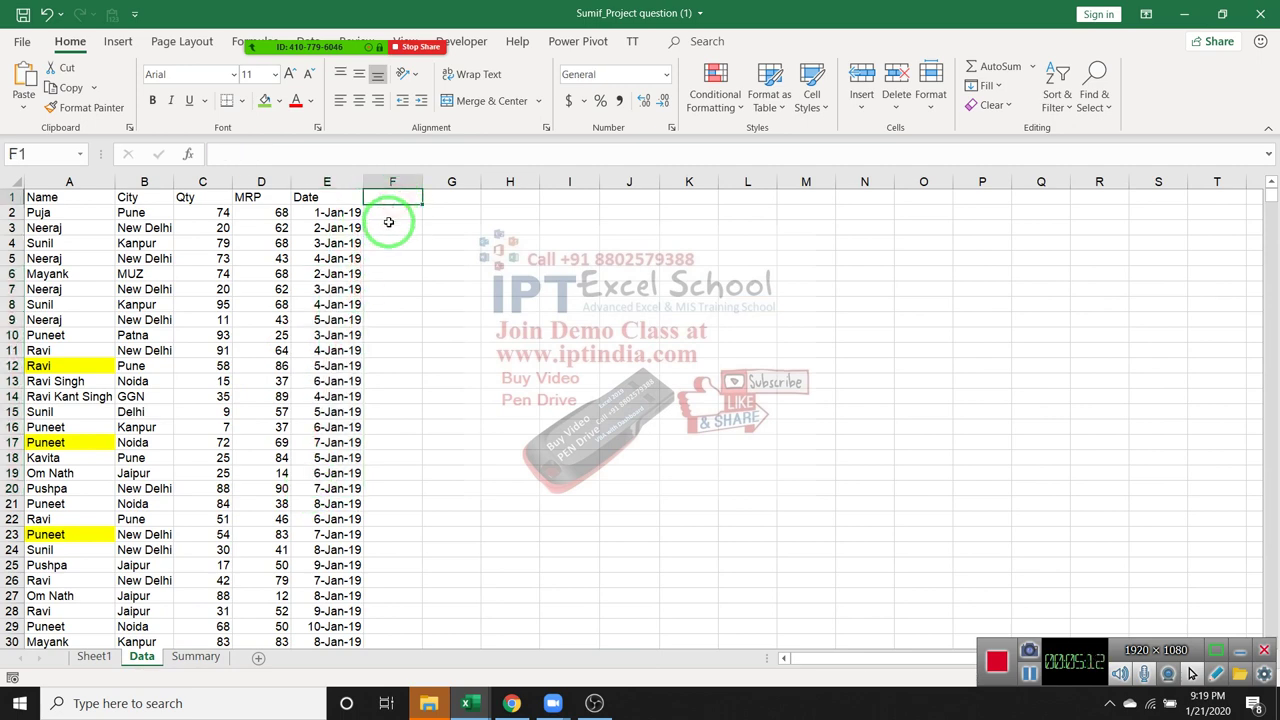
pyautogui.moveTo(398, 213); pyautogui.dragTo(385, 209)
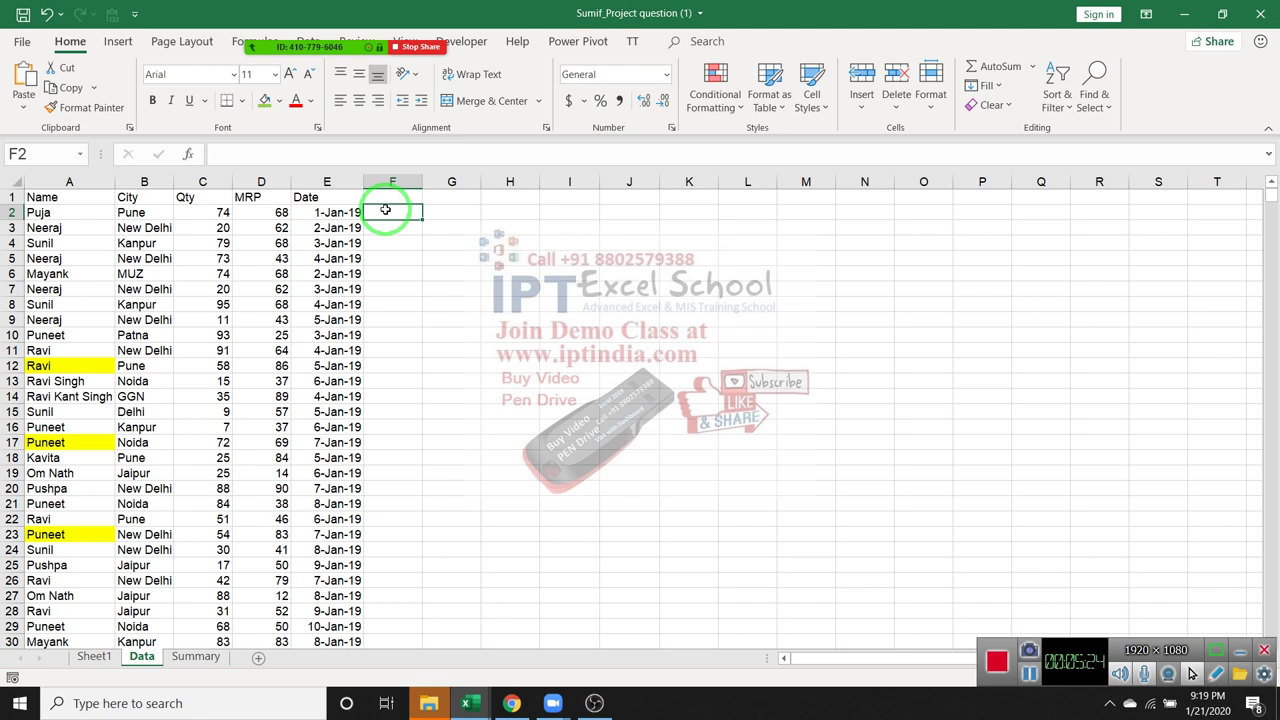
pyautogui.click(510, 307)
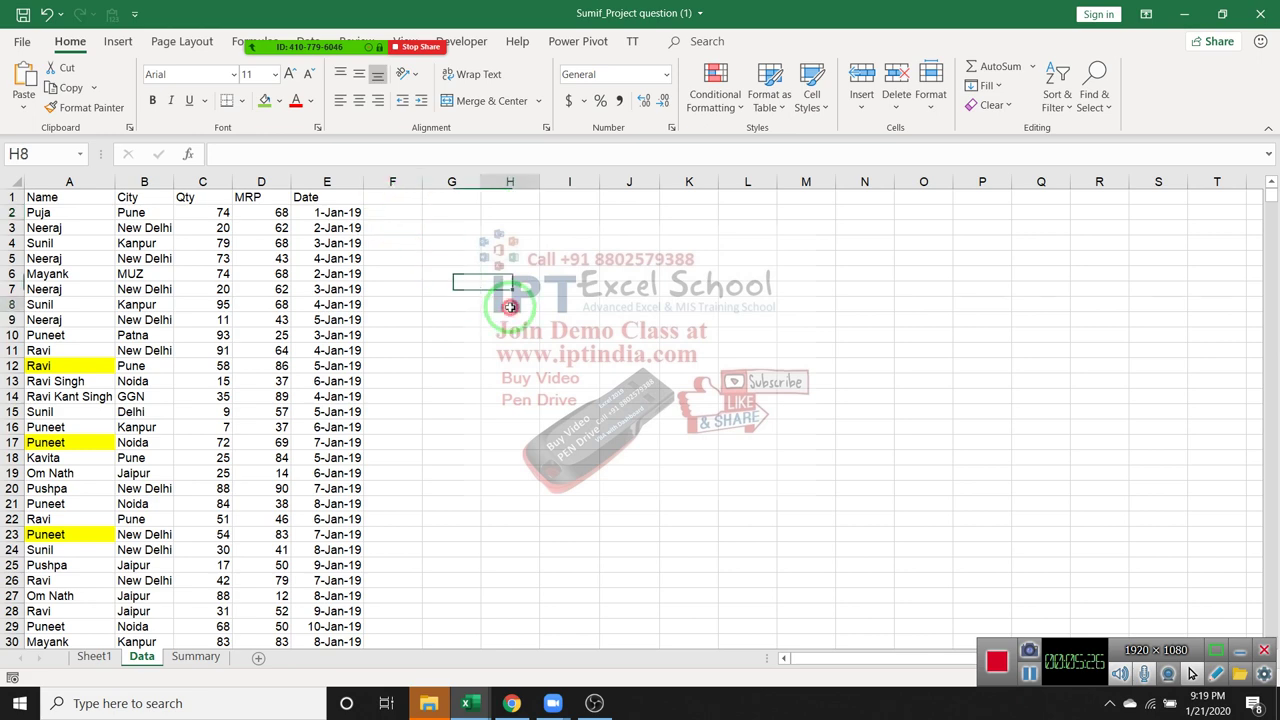
pyautogui.write('1/1')
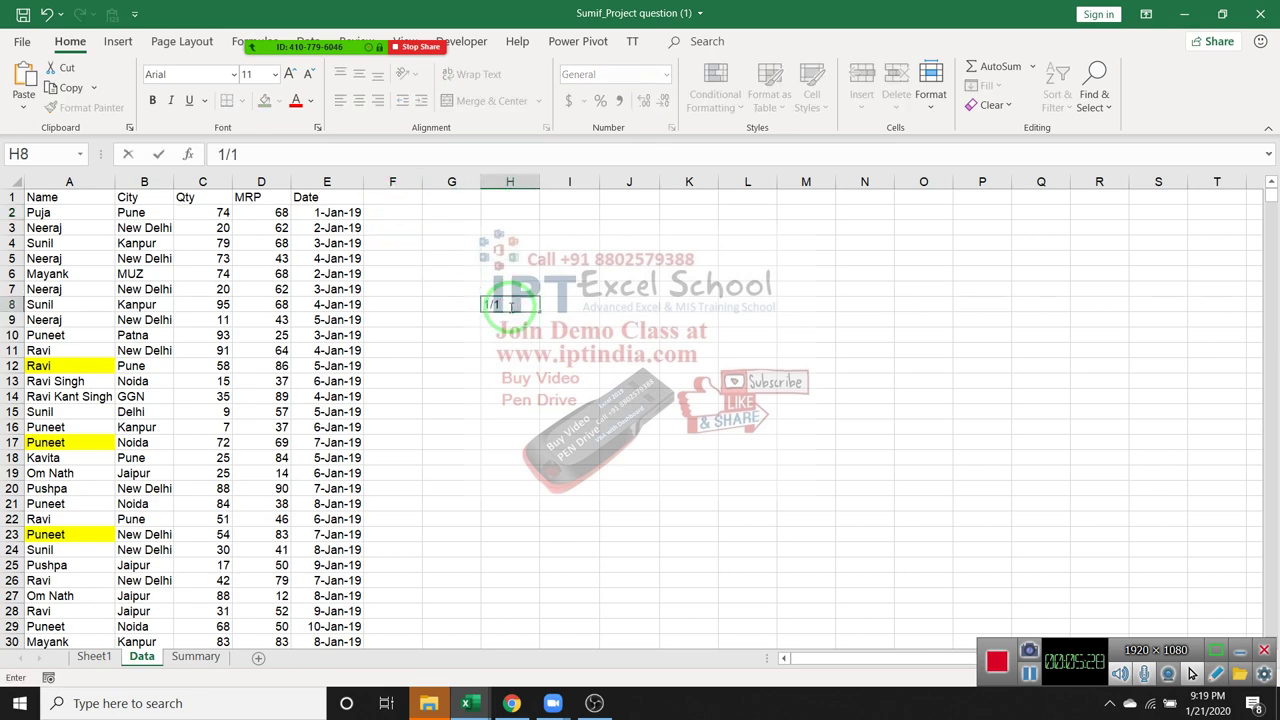
pyautogui.press('Escape')
pyautogui.write('JA')
pyautogui.write('N')
pyautogui.press('Tab')
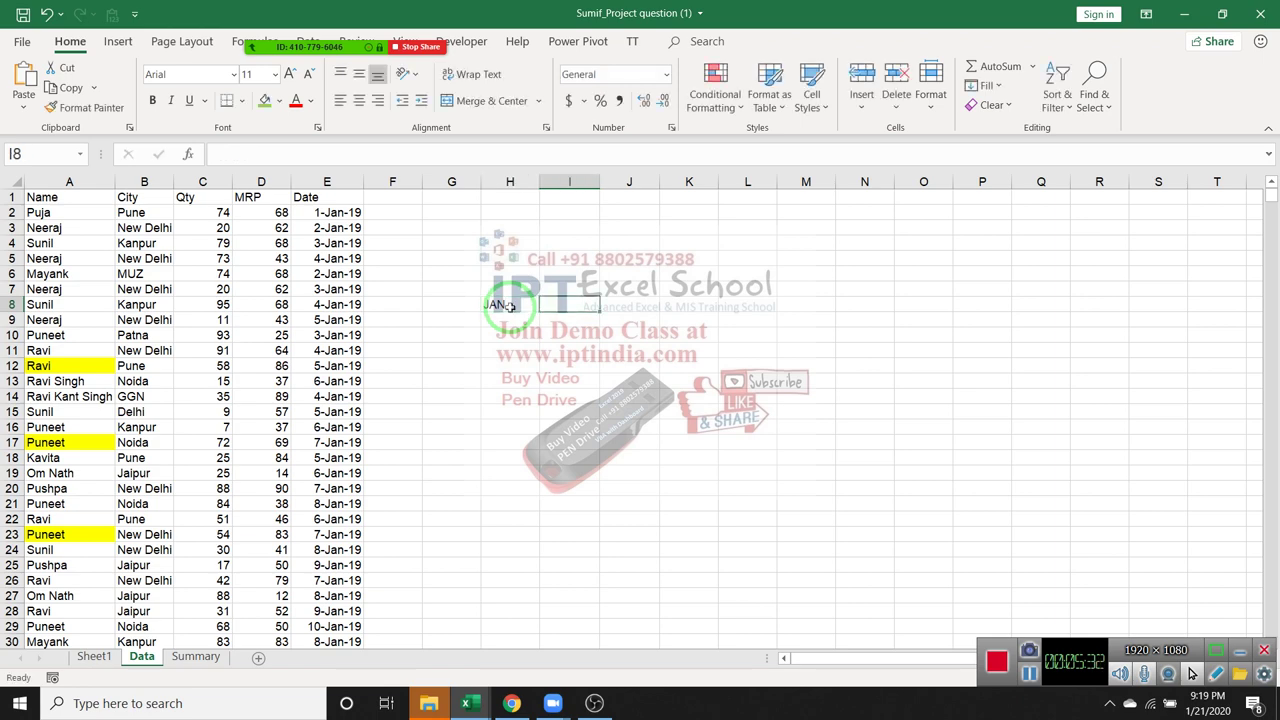
# Step: Enter ="1-"&H8&"-2019" in I8 to build the first-of-month date 1-JAN-2019
pyautogui.write('="1-"')
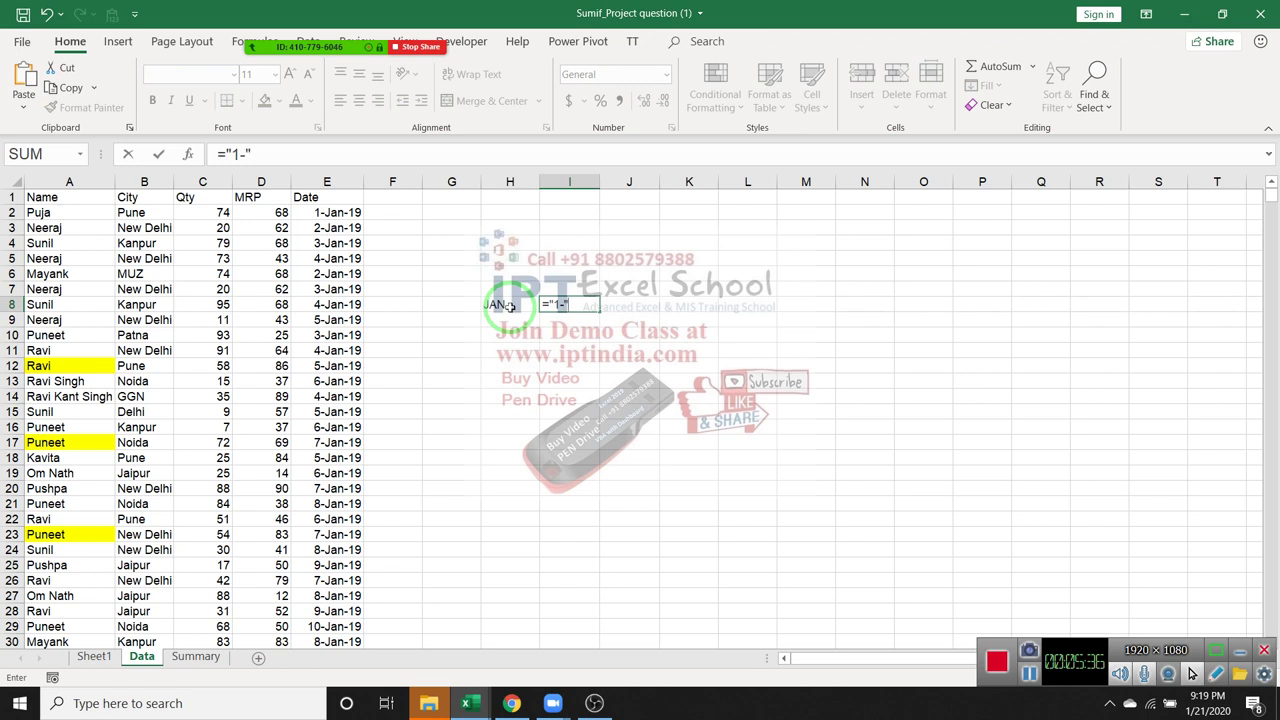
pyautogui.write('&')
pyautogui.click(509, 306)
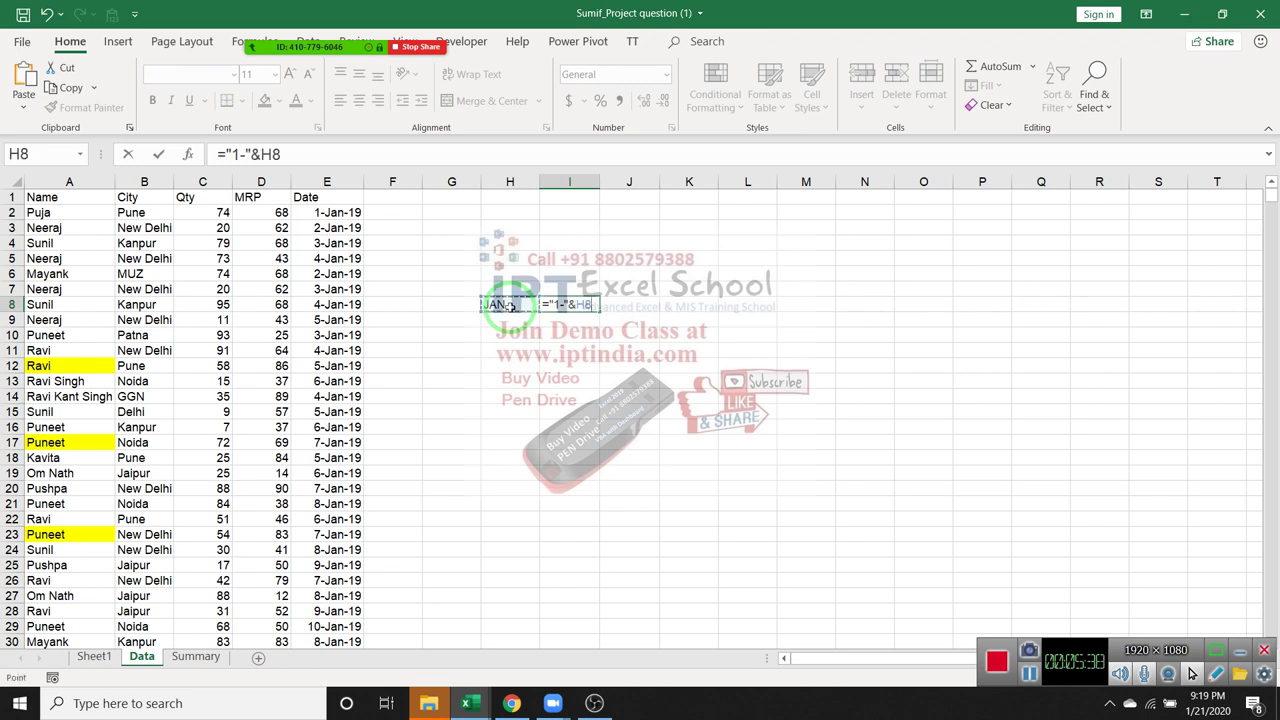
pyautogui.write('&"-')
pyautogui.write('2019')
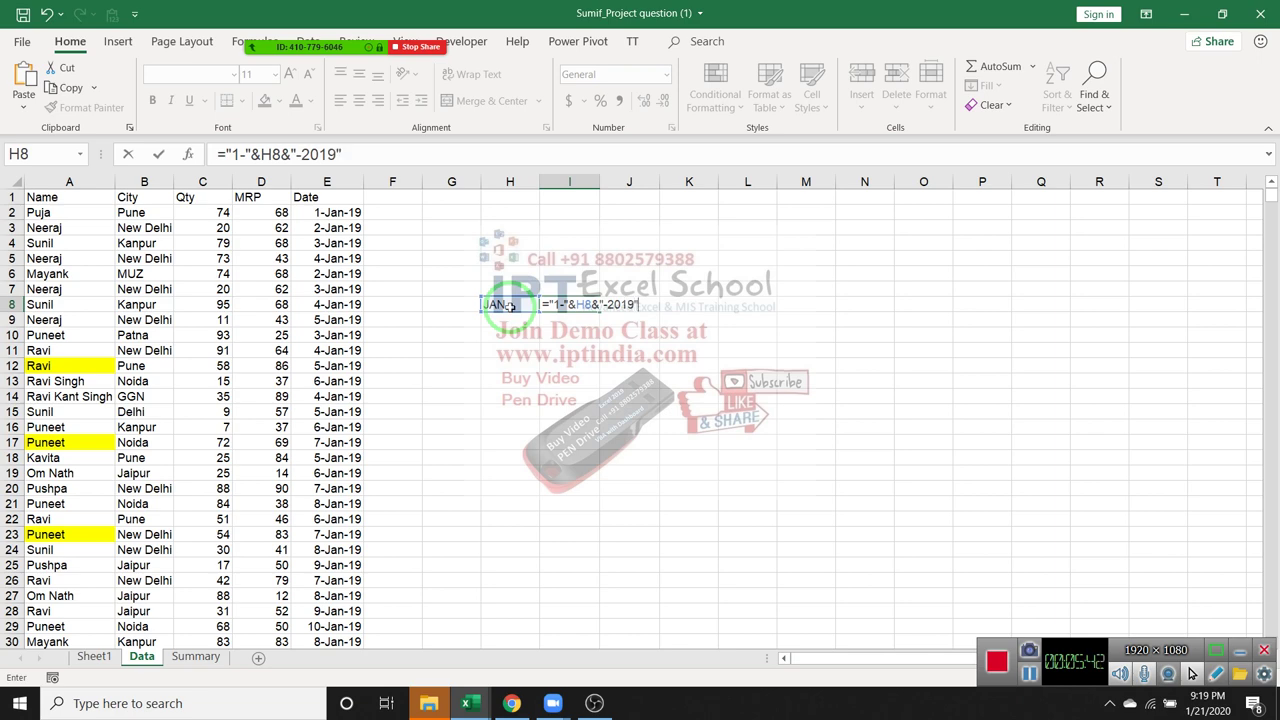
pyautogui.click(509, 306)
pyautogui.press('Right')
pyautogui.press('Right')
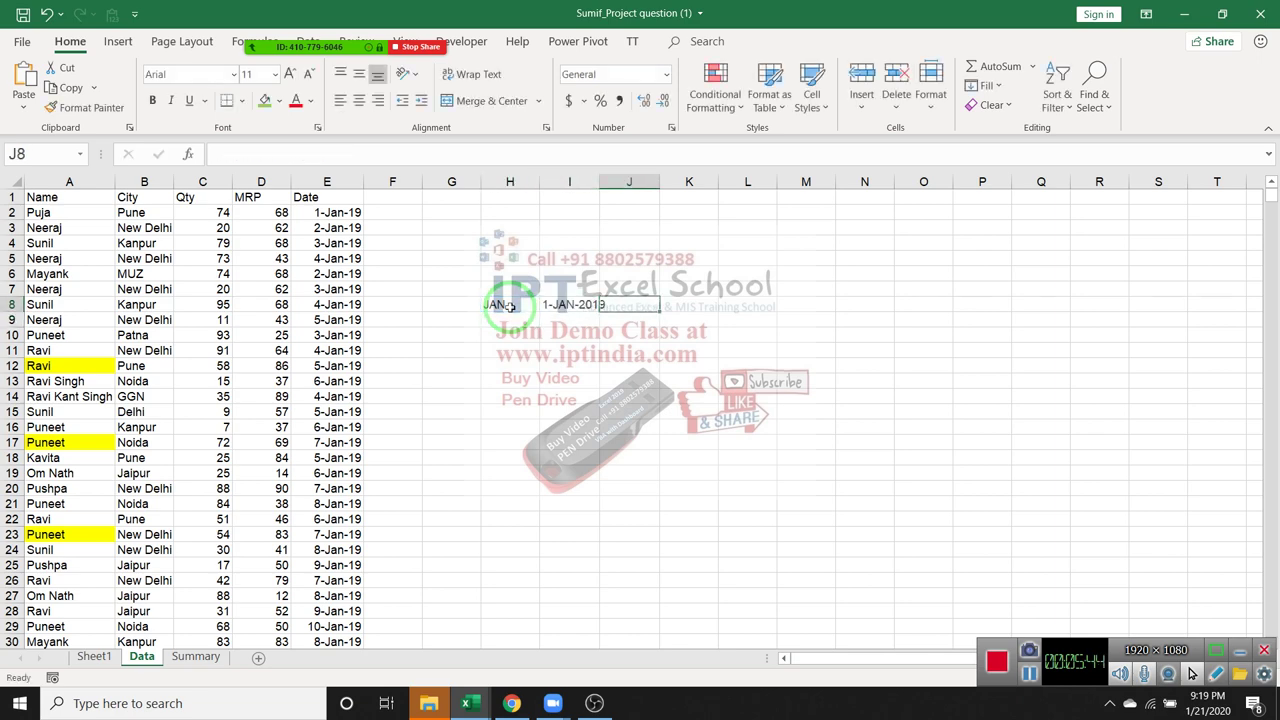
# Step: Enter =EOMONTH(I8,0) in J8 and format it as a date showing 31-Jan-19
pyautogui.write('=eo')
pyautogui.press('Tab')
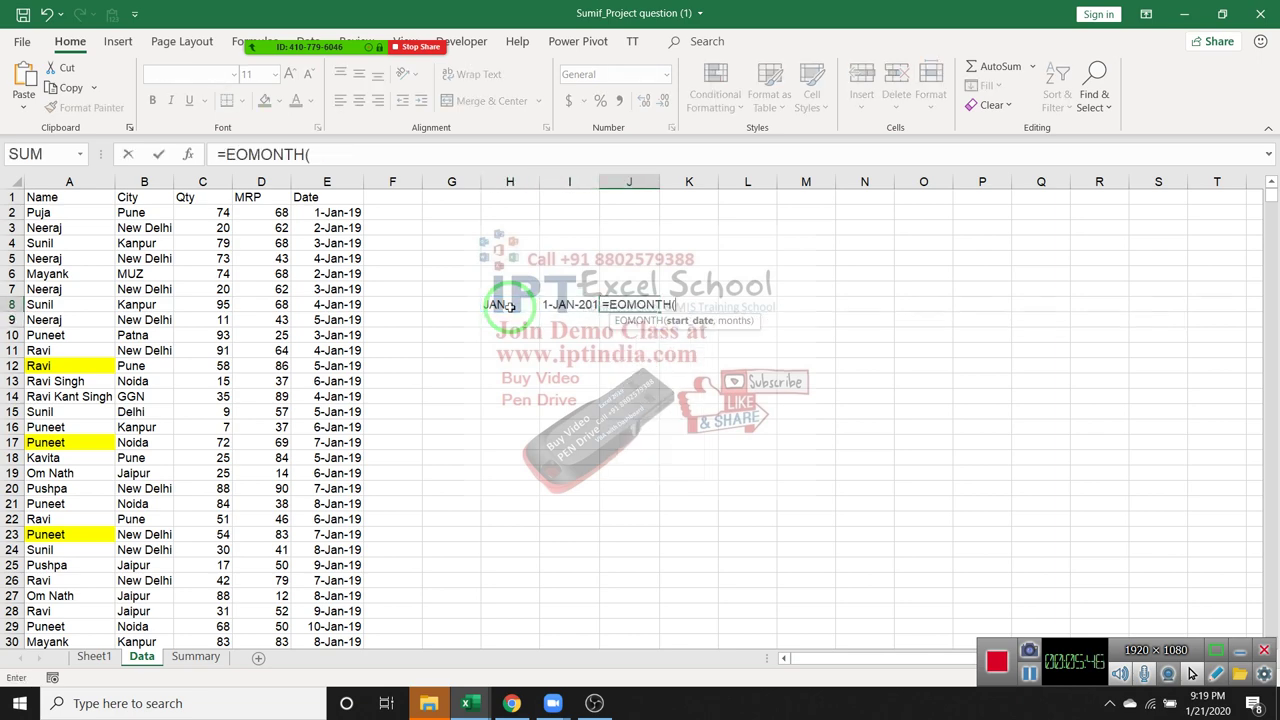
pyautogui.write('I8m')
pyautogui.press('BackSpace')
pyautogui.write(',0')
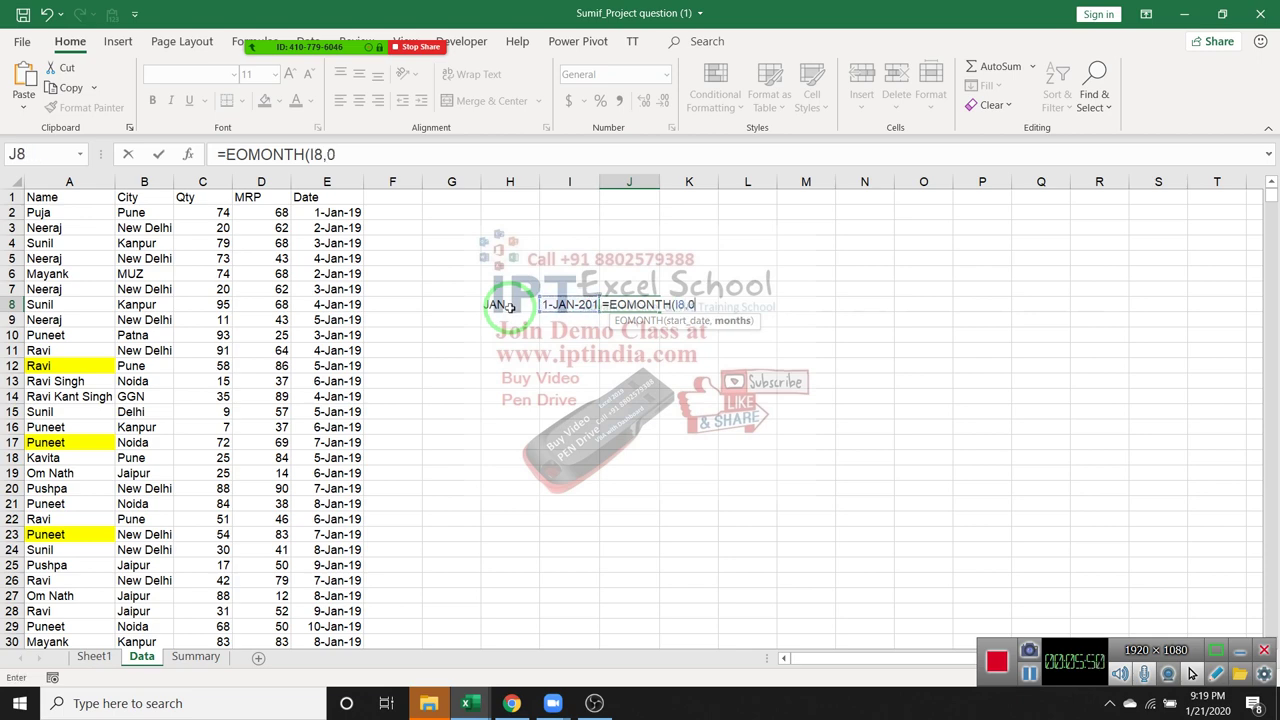
pyautogui.hotkey('ctrl', 'Return')
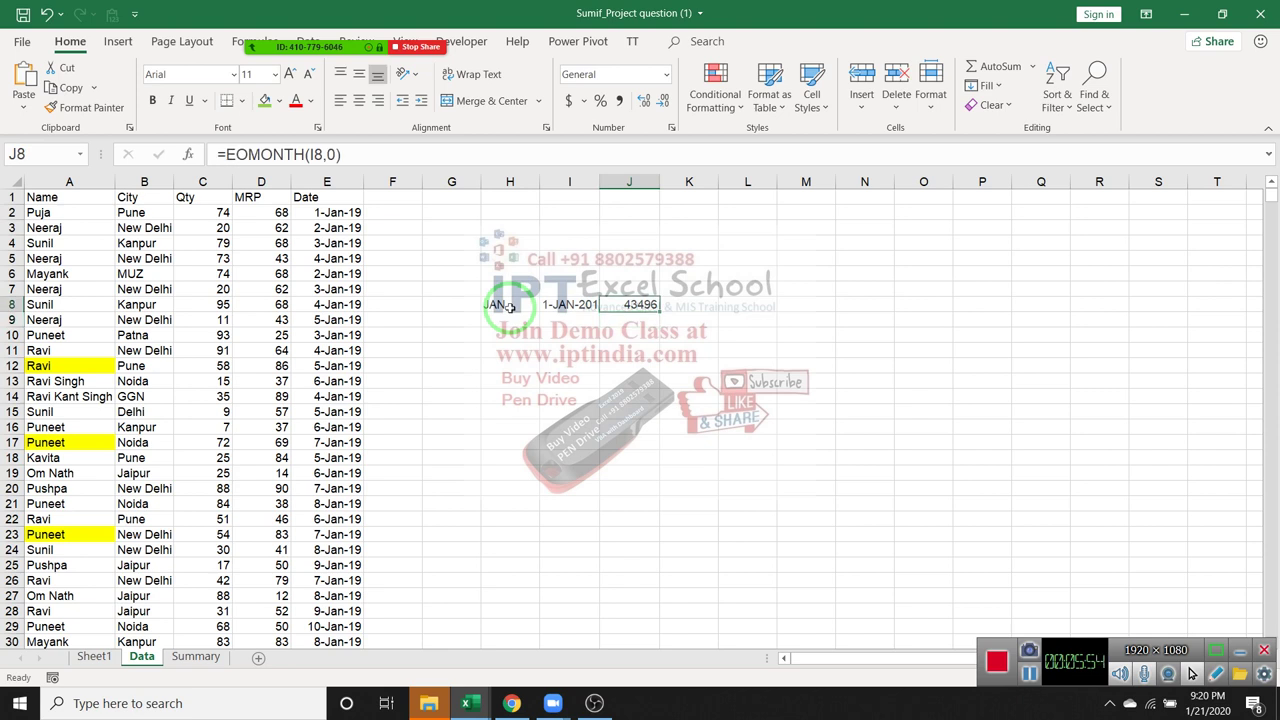
pyautogui.hotkey('ctrl', 'shift', '3')
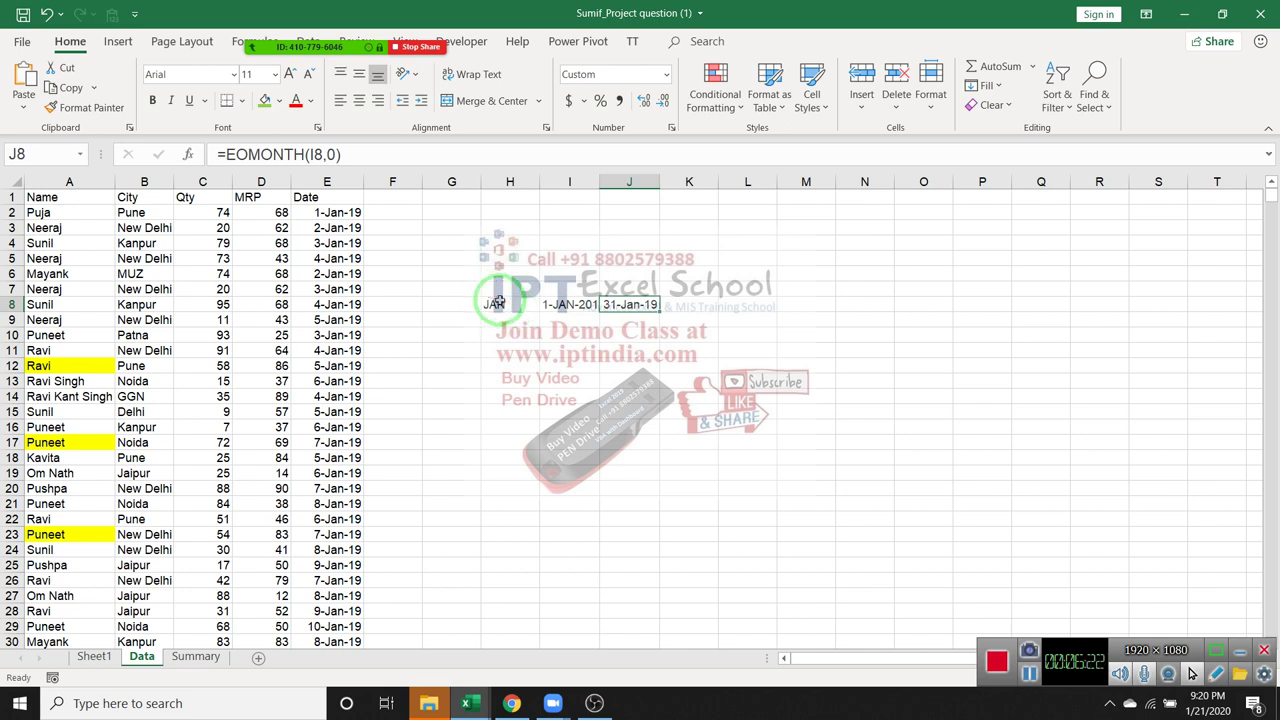
# Step: Check the I8 and J8 dates, then insert SUMIFS into K8
pyautogui.click(546, 301)
pyautogui.click(610, 304)
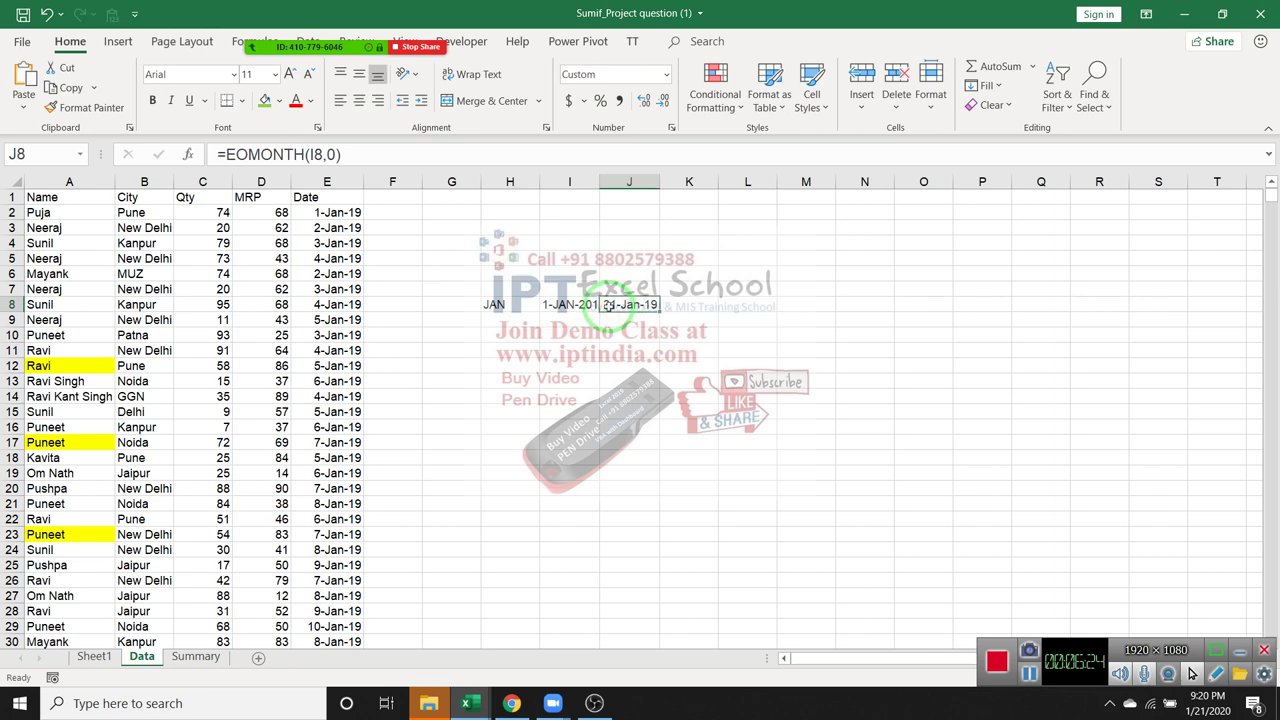
pyautogui.click(668, 304)
pyautogui.write('=sum')
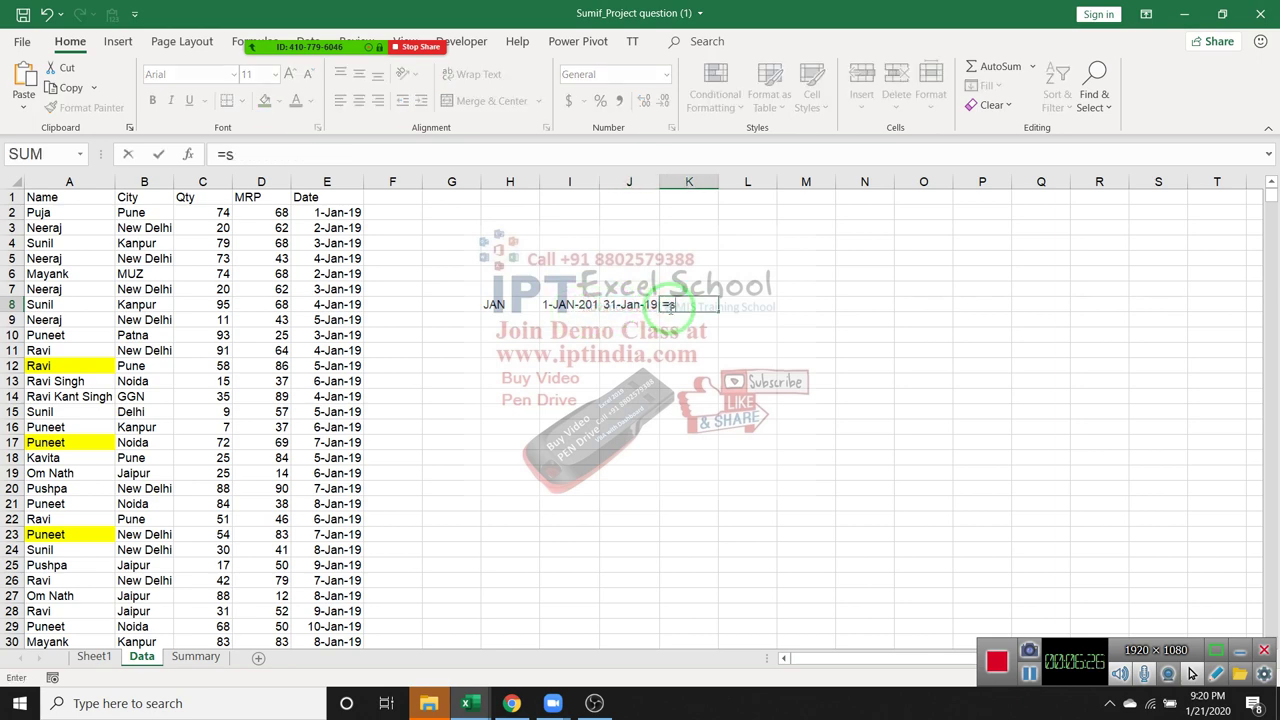
pyautogui.press('Down')
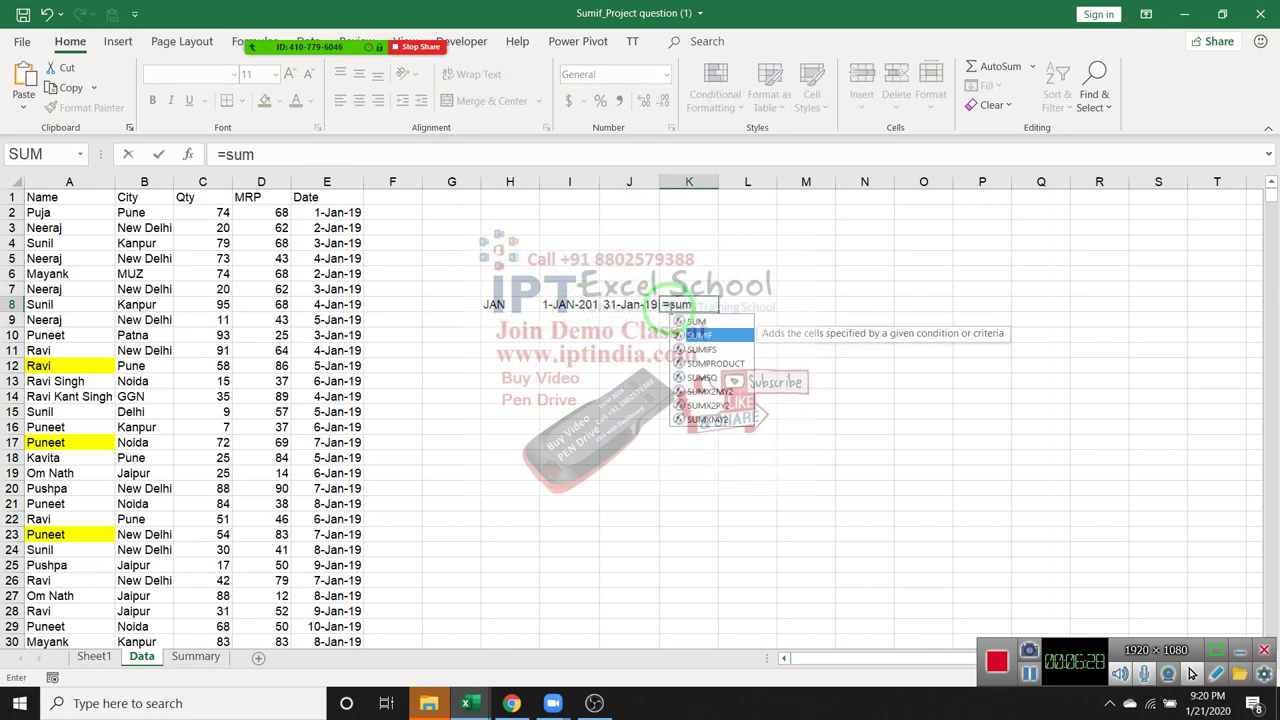
pyautogui.press('Down')
pyautogui.press('Tab')
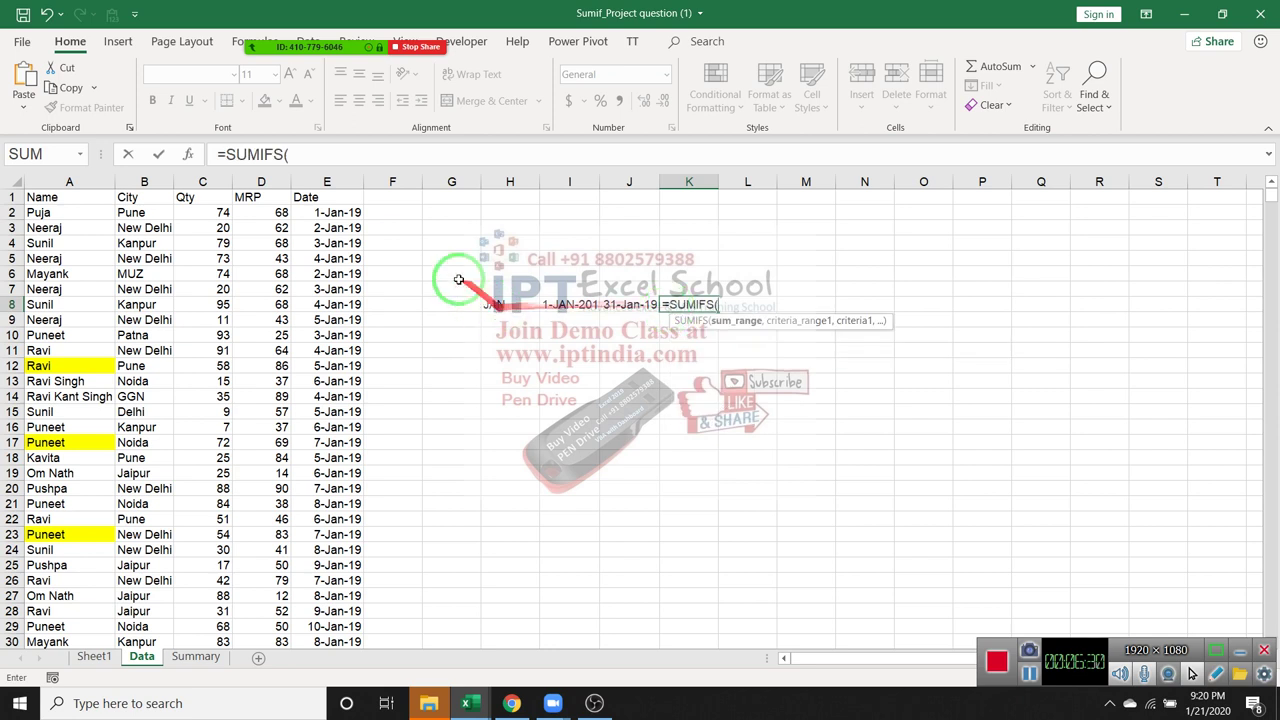
# Step: Add Qty column C as sum range and Date column E with the ">="&I8 criterion
pyautogui.click(210, 182)
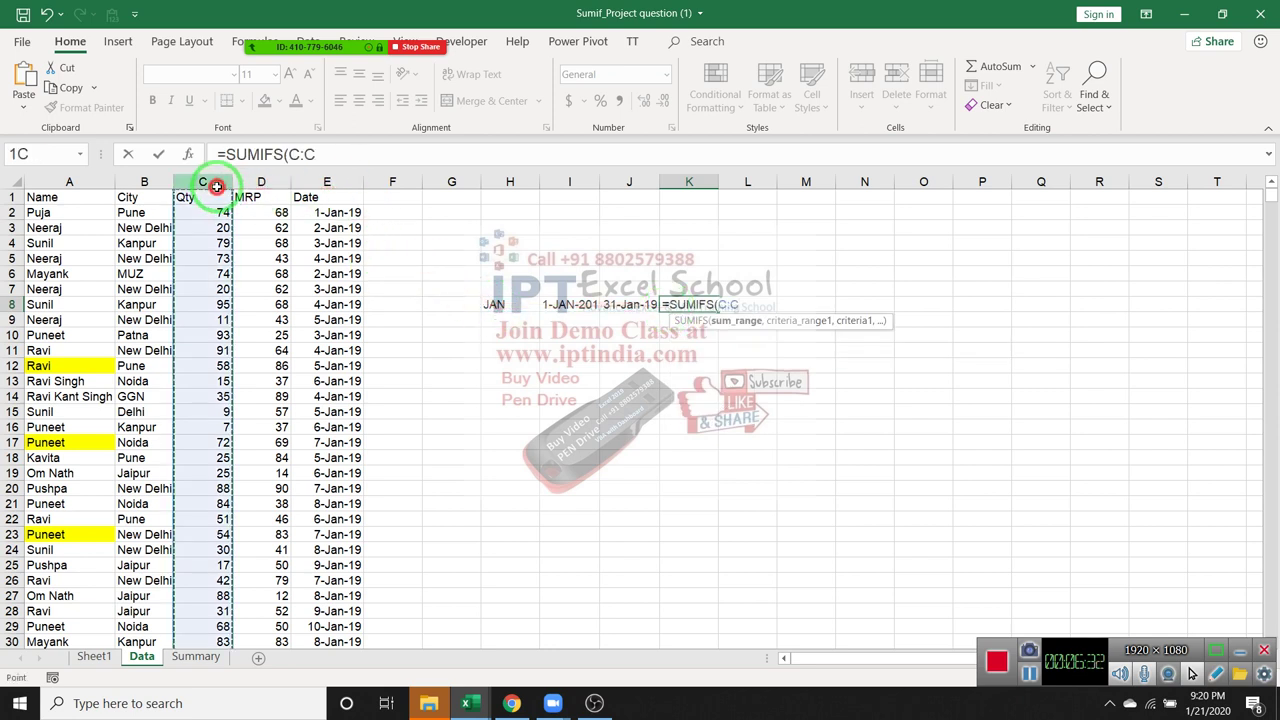
pyautogui.write(',')
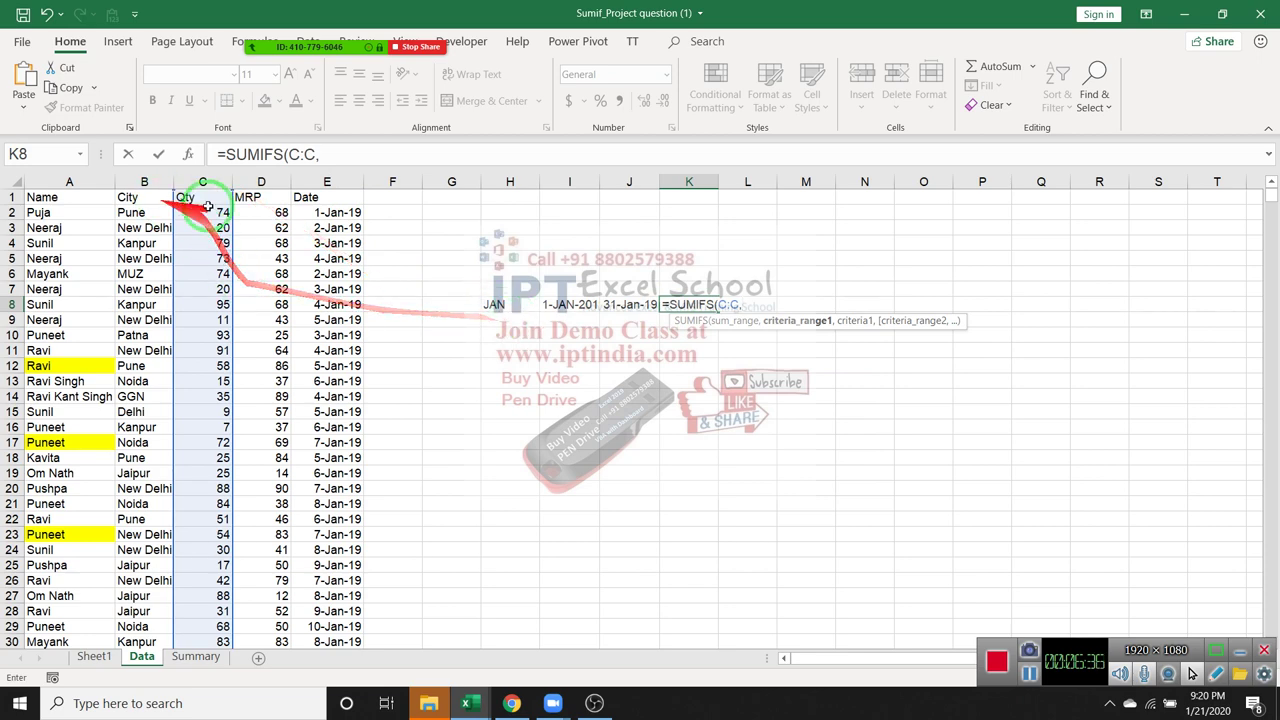
pyautogui.click(327, 182)
pyautogui.write(',"')
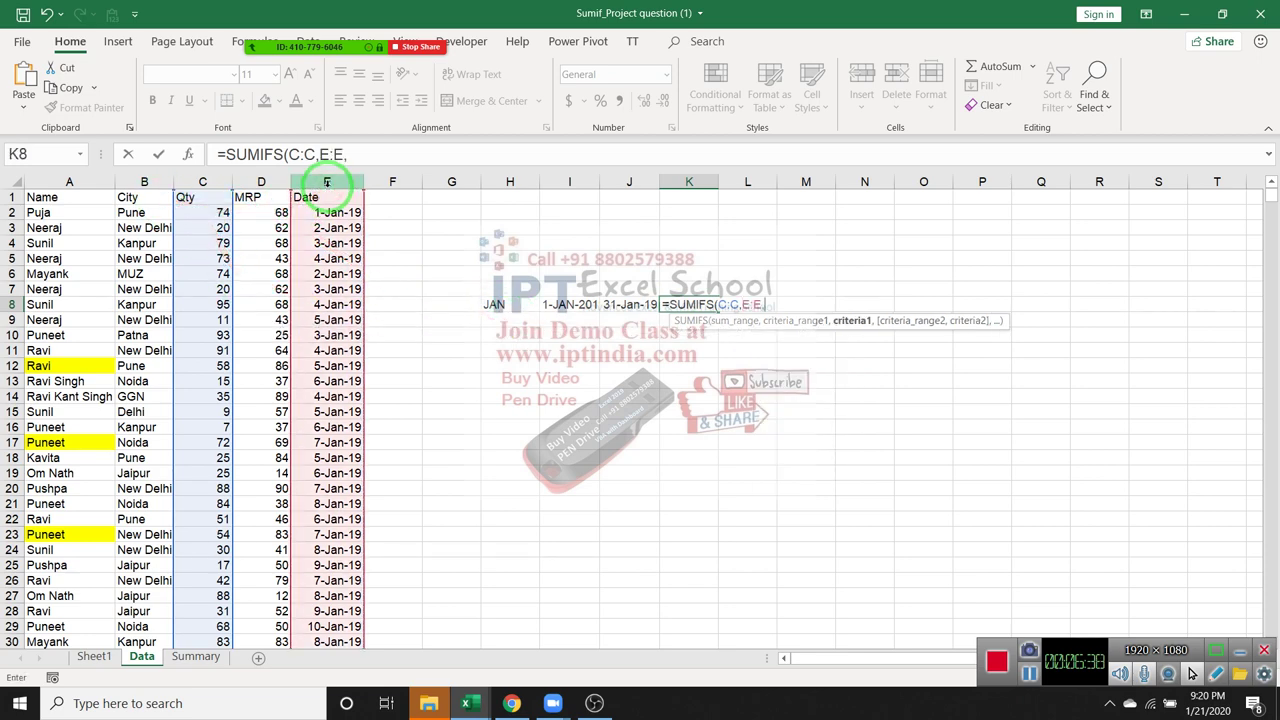
pyautogui.write('>="&')
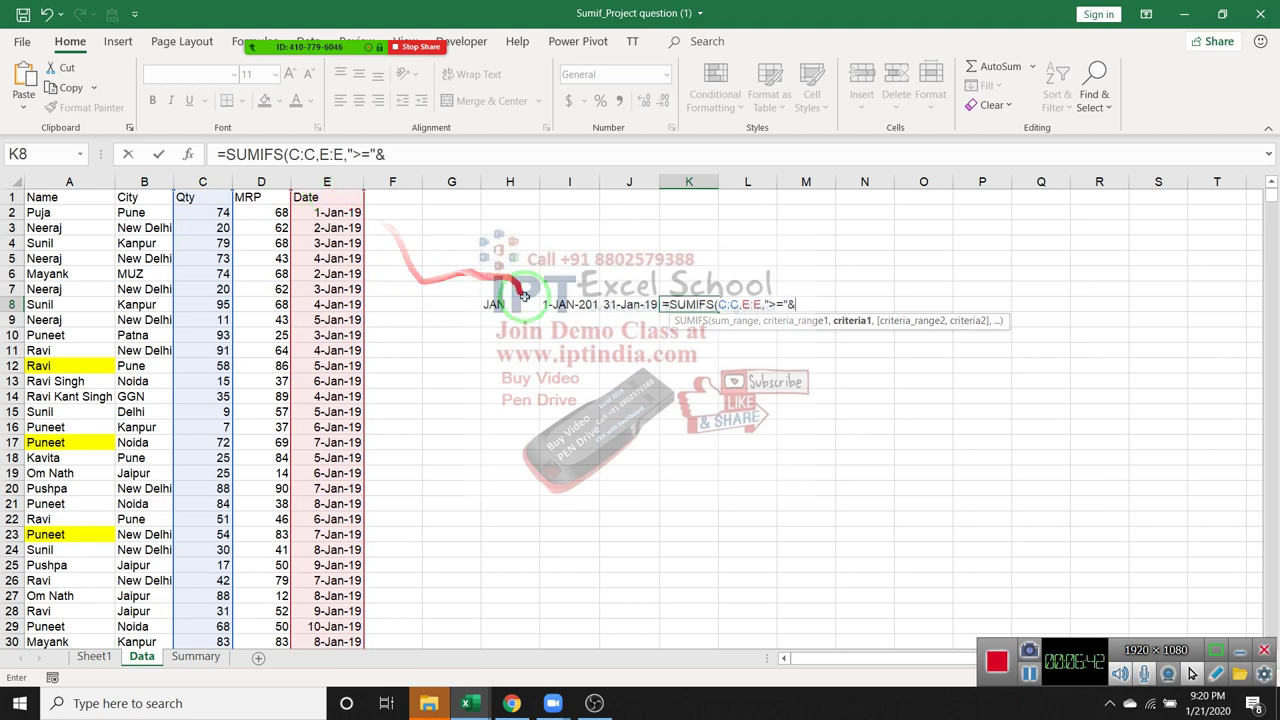
pyautogui.click(537, 308)
pyautogui.click(583, 304)
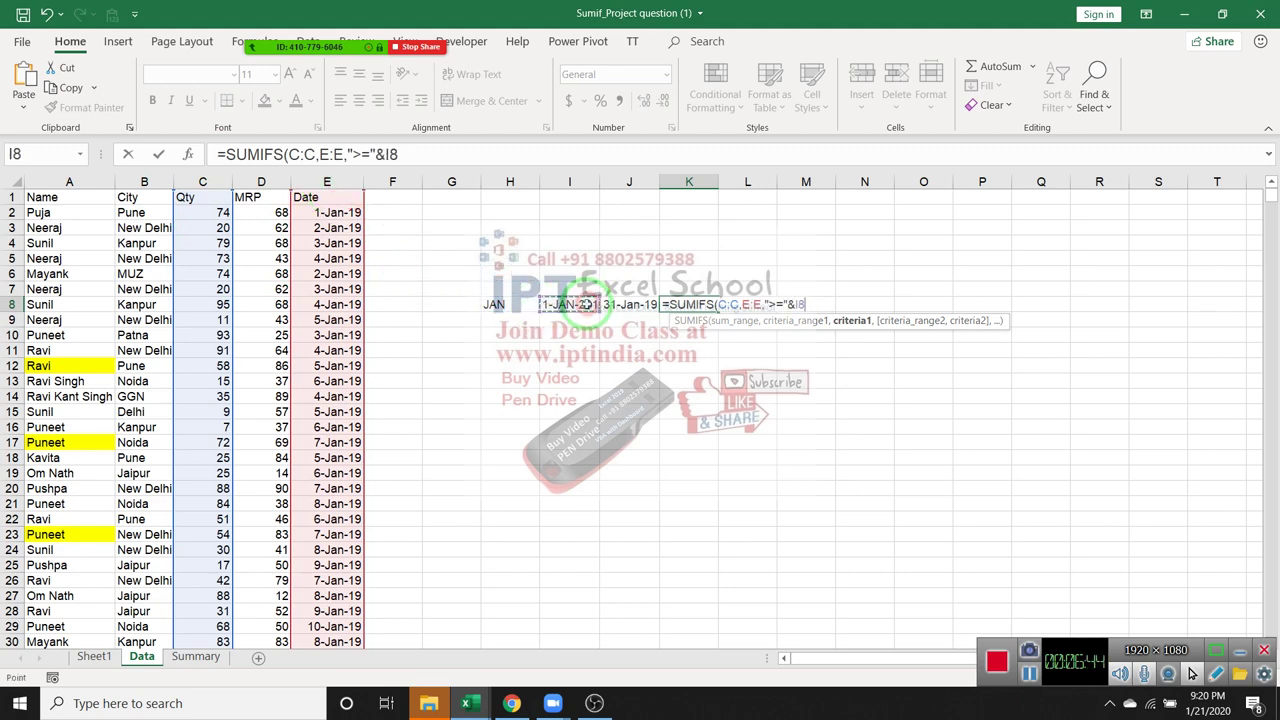
pyautogui.write(',')
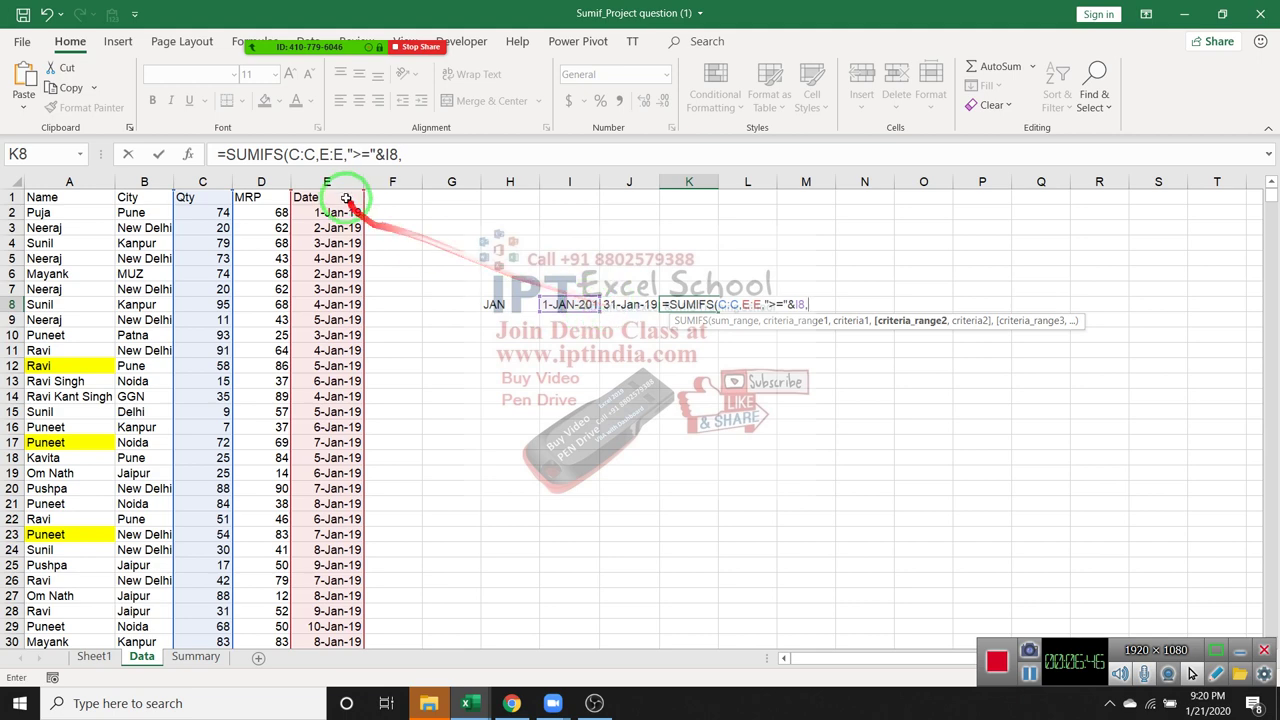
pyautogui.click(336, 181)
pyautogui.write(',')
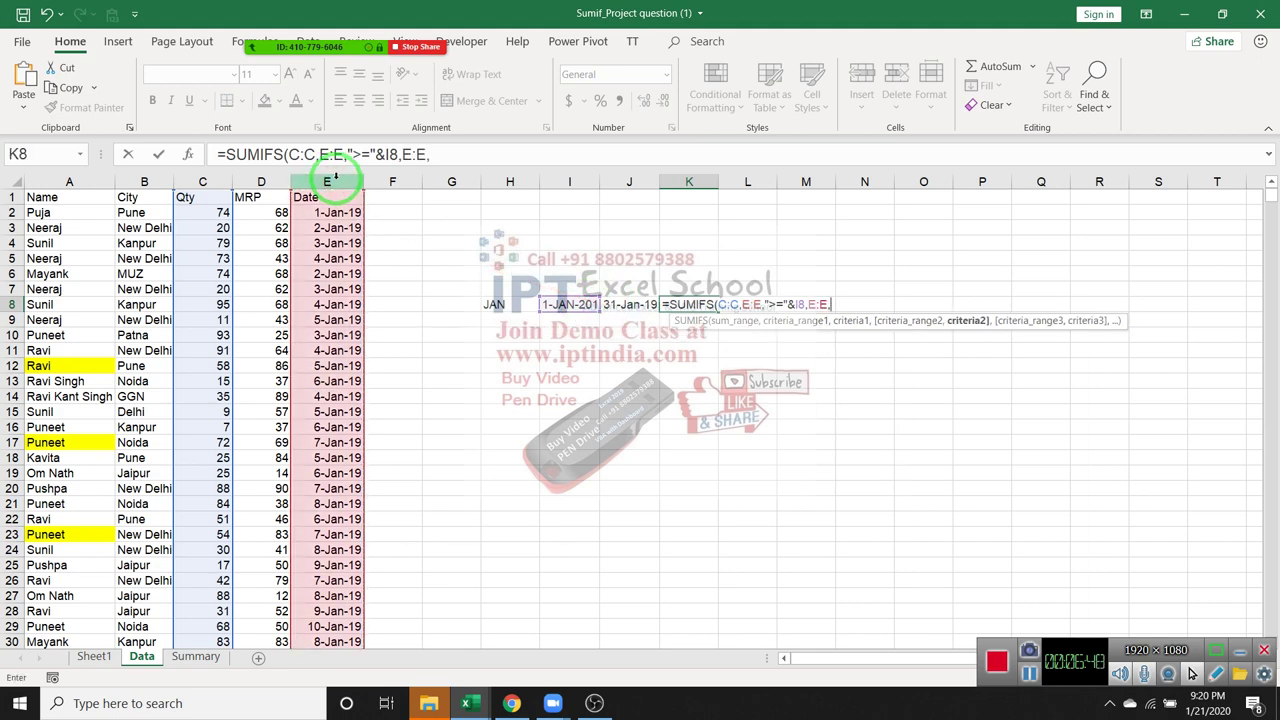
# Step: Recover the premature entry and finish with the "<="&J8 end-date criterion, returning 5818
pyautogui.hotkey('ctrl', 'Return')
pyautogui.press('Up')
pyautogui.write('"')
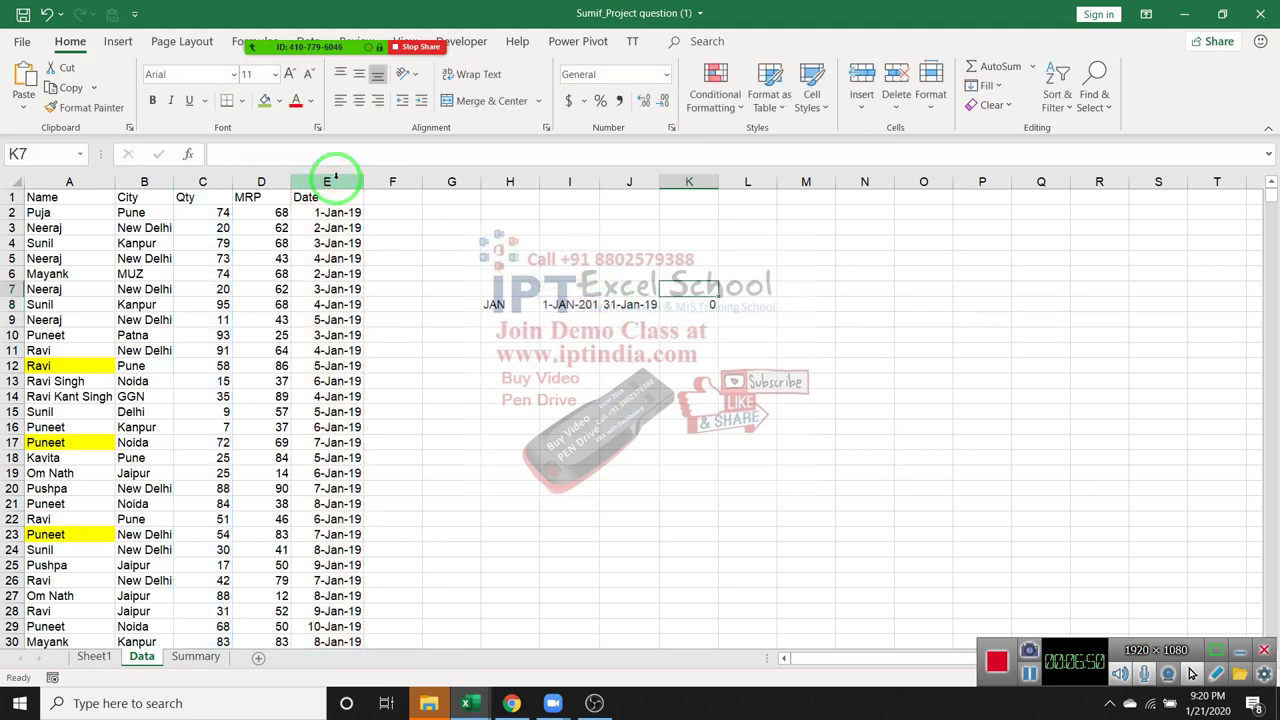
pyautogui.press('Escape')
pyautogui.press('Down')
pyautogui.click(493, 157)
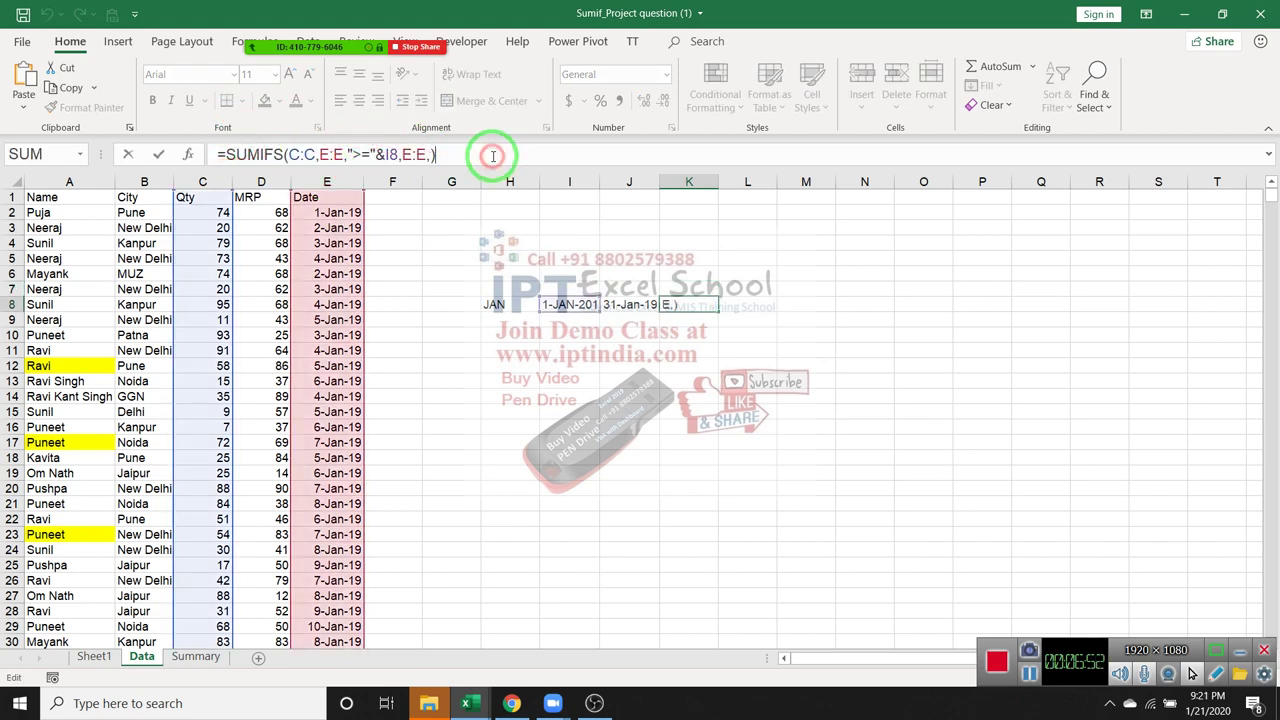
pyautogui.press('BackSpace')
pyautogui.write('"<="&')
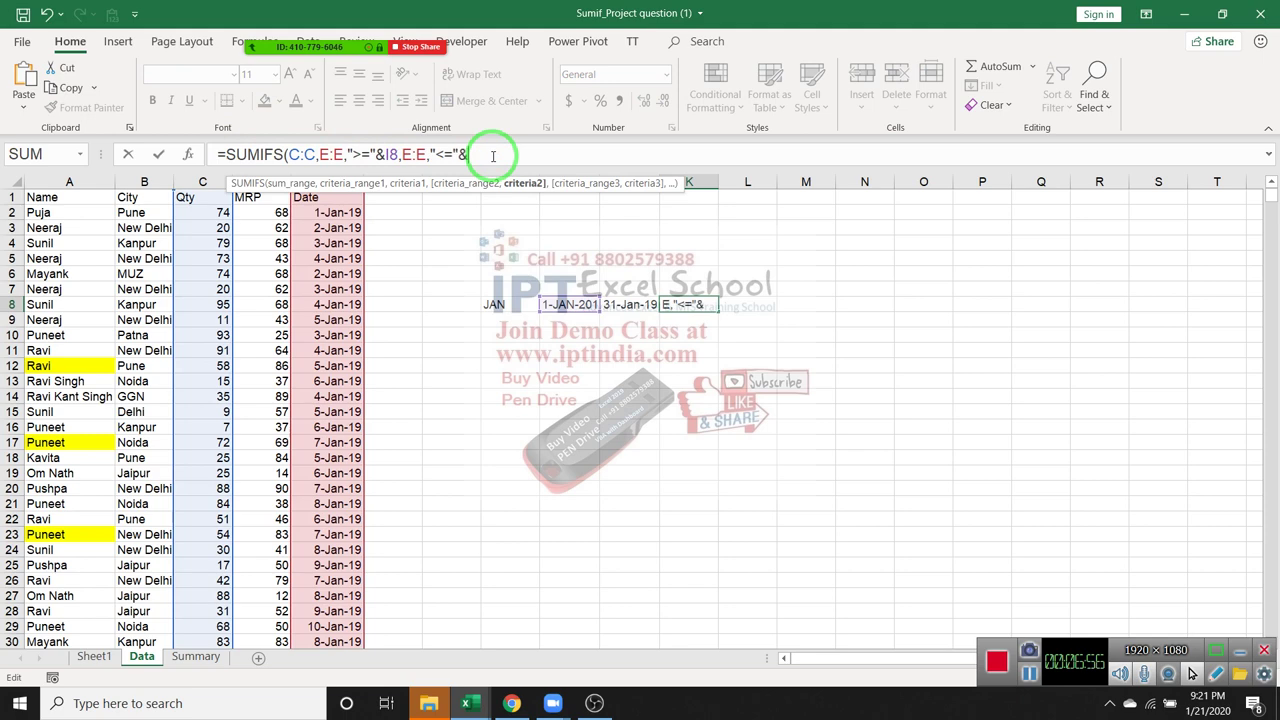
pyautogui.click(626, 305)
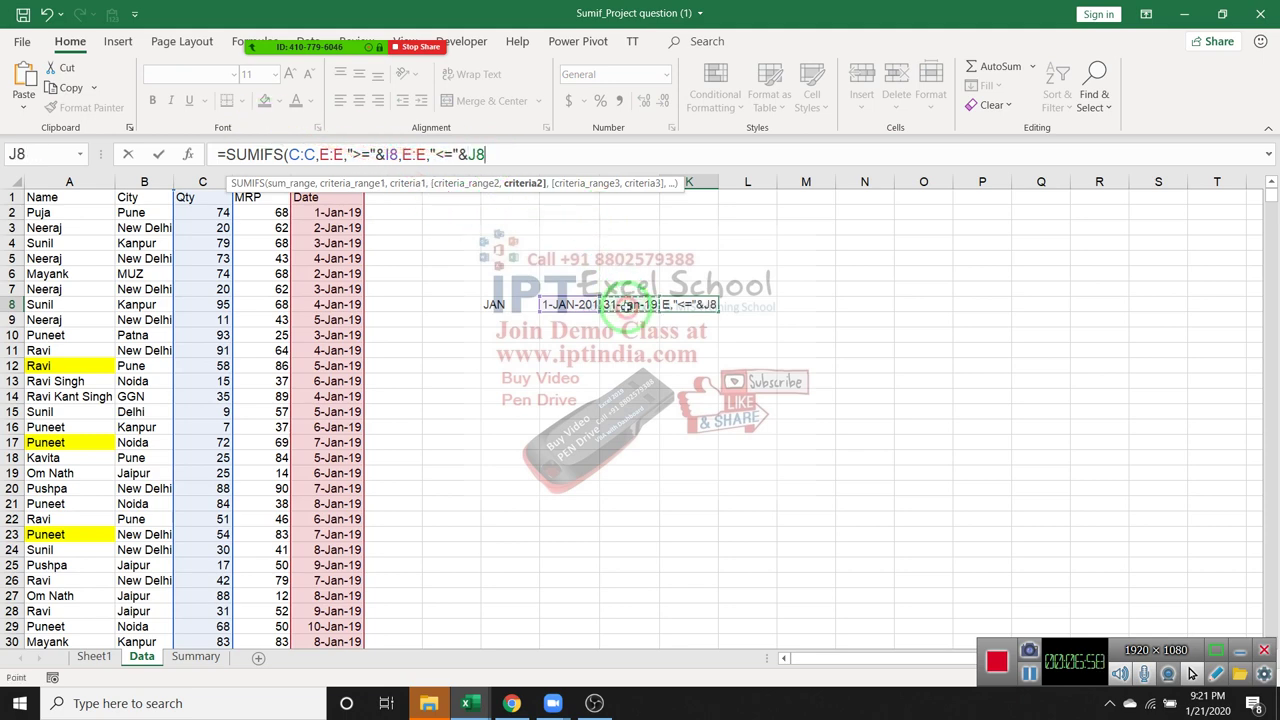
pyautogui.hotkey('ctrl', 'Return')
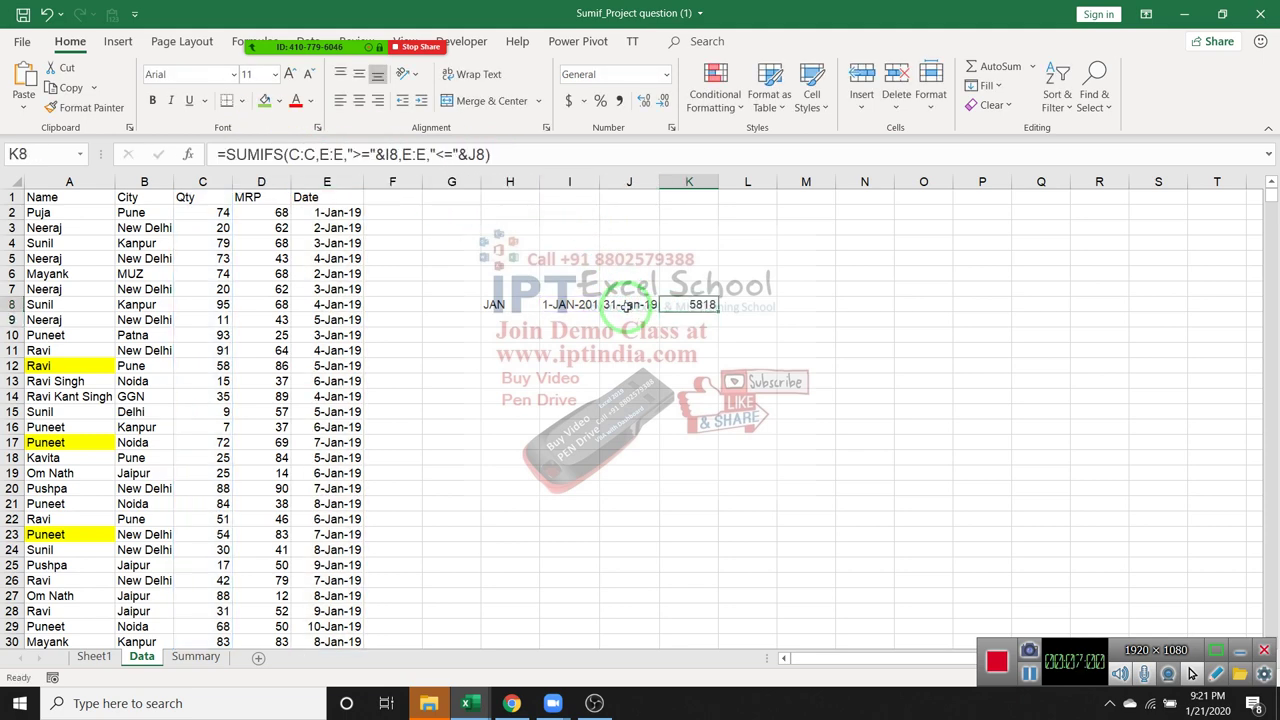
# Step: On the Summary sheet, build a first-of-month date in D8 from A8's month and B4's year
pyautogui.click(196, 657)
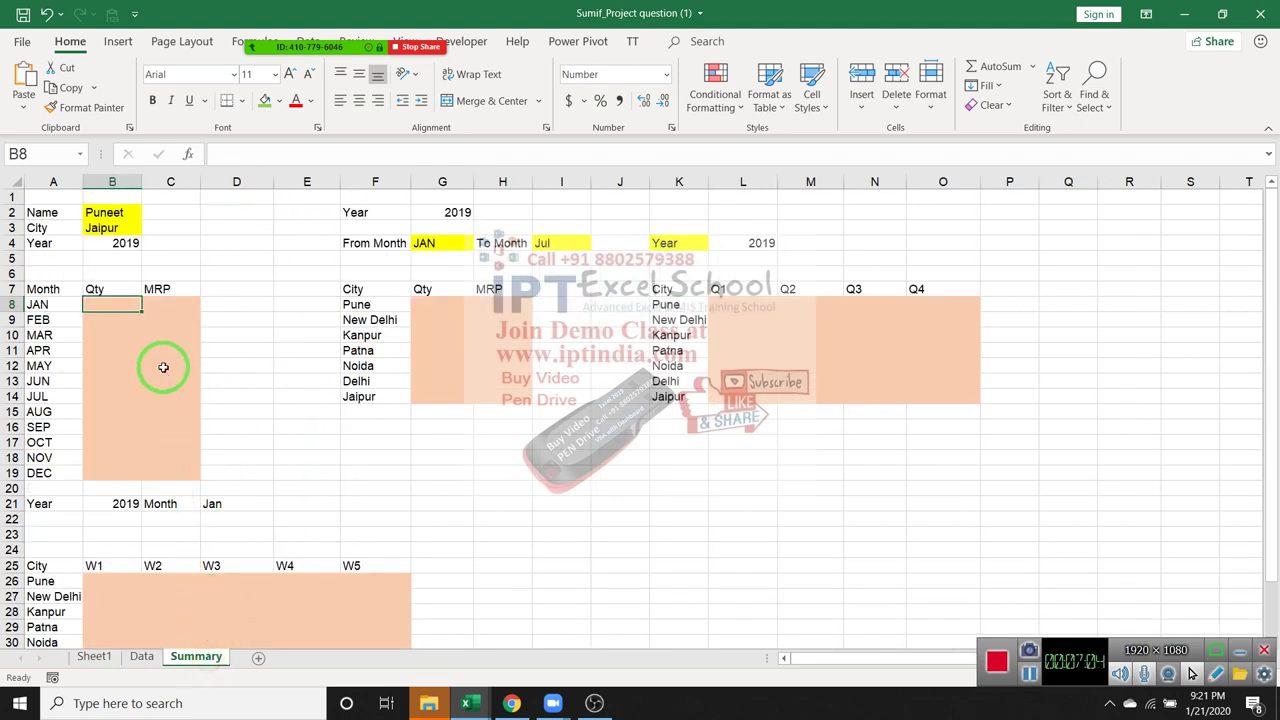
pyautogui.press('Right')
pyautogui.press('Right')
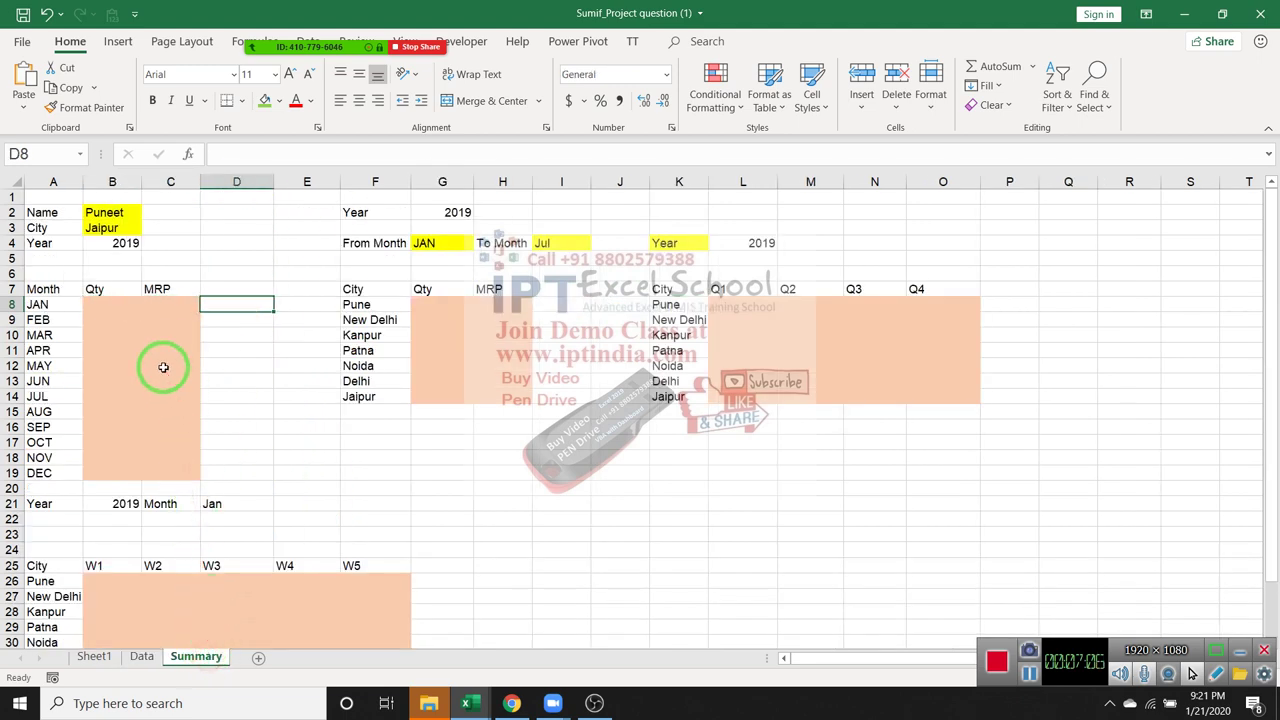
pyautogui.write('="1-"&')
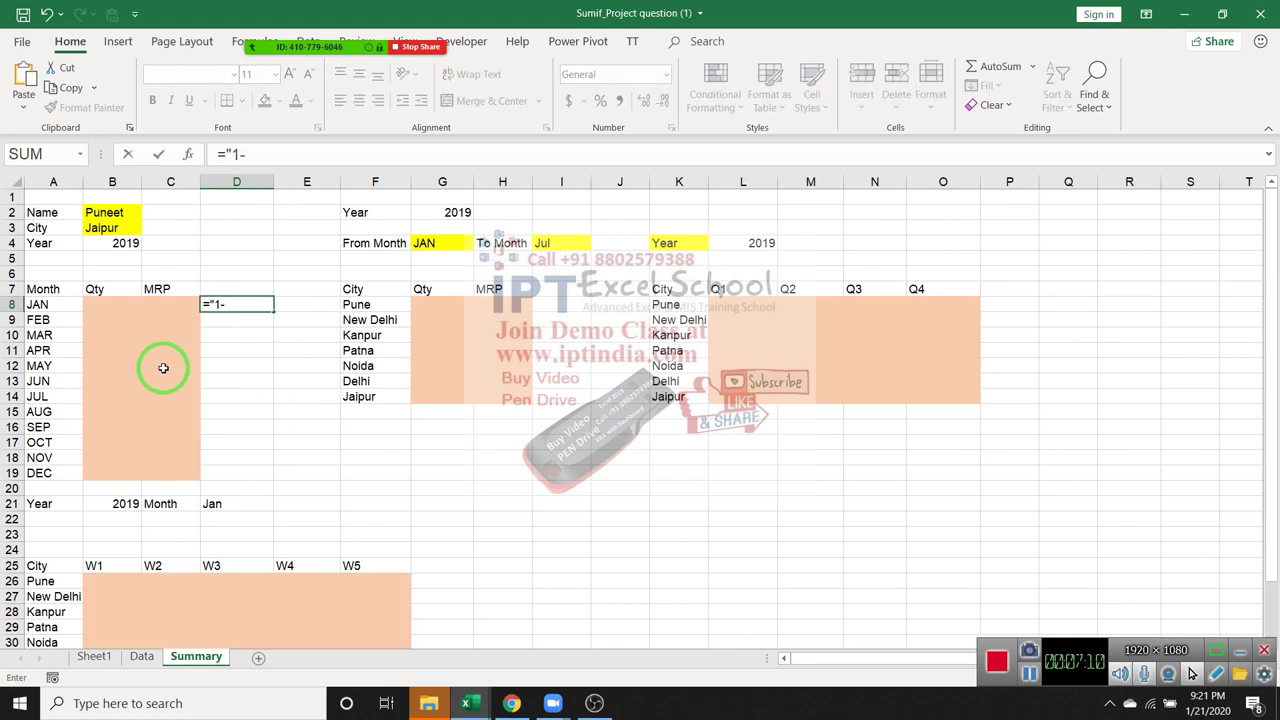
pyautogui.click(36, 303)
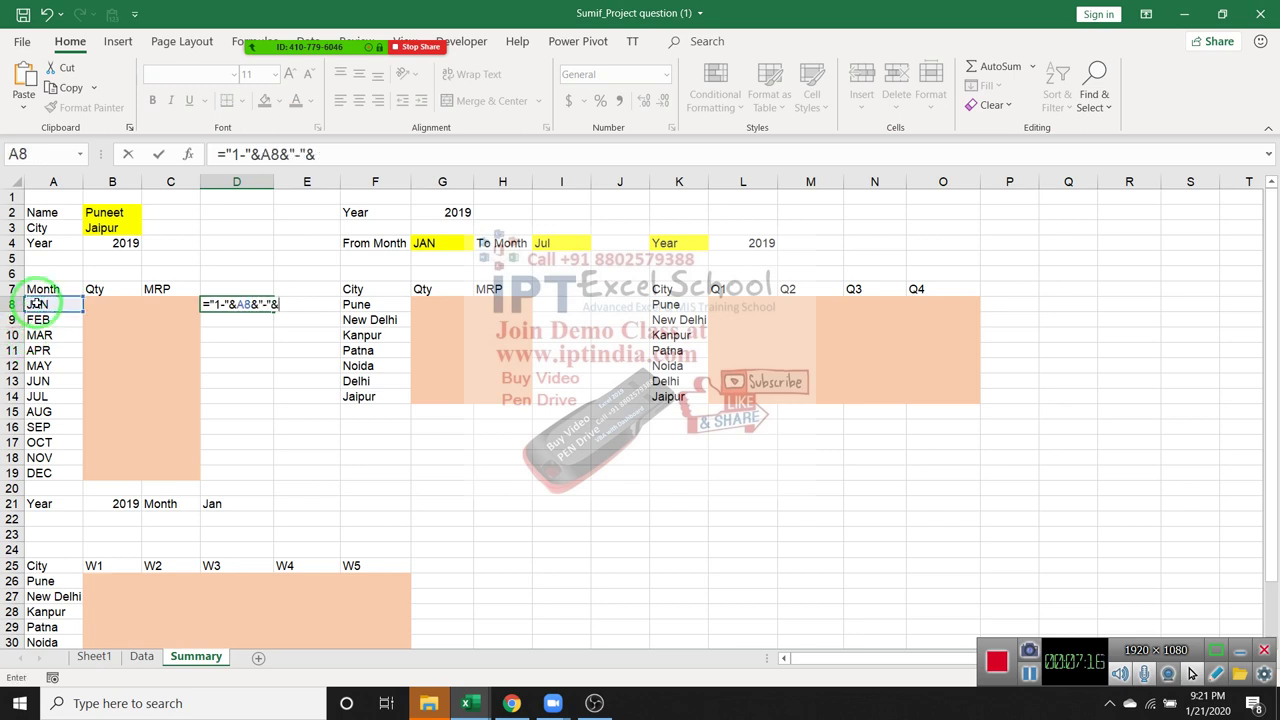
pyautogui.click(95, 244)
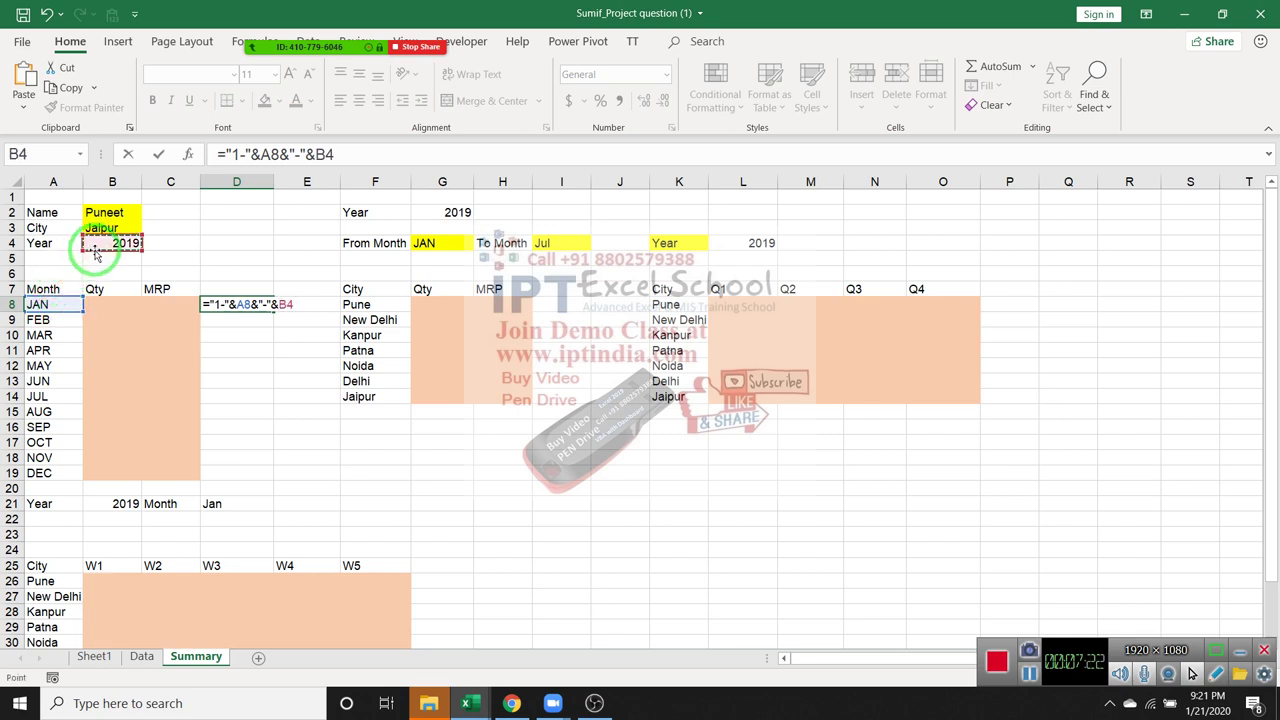
pyautogui.hotkey('ctrl', 'Return')
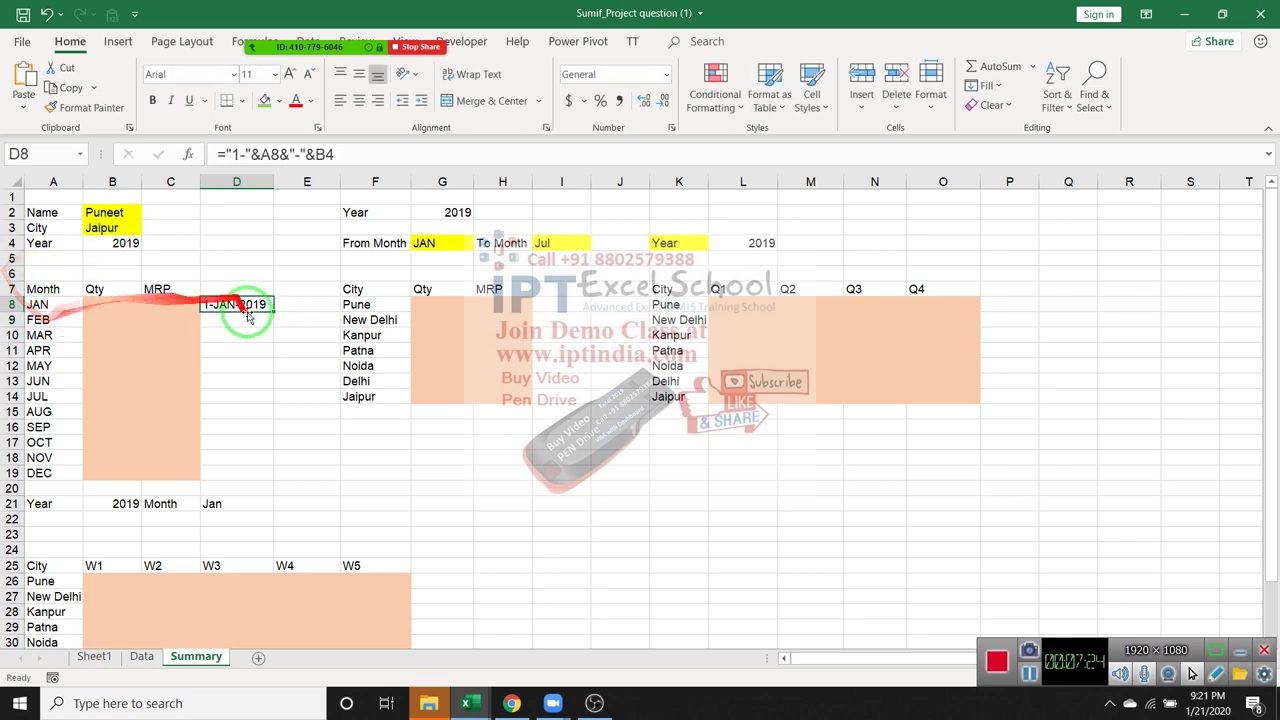
# Step: Lock the year as $B$4 and fill D8:D19 down to 1-DEC-2019
pyautogui.moveTo(273, 311); pyautogui.dragTo(276, 477)
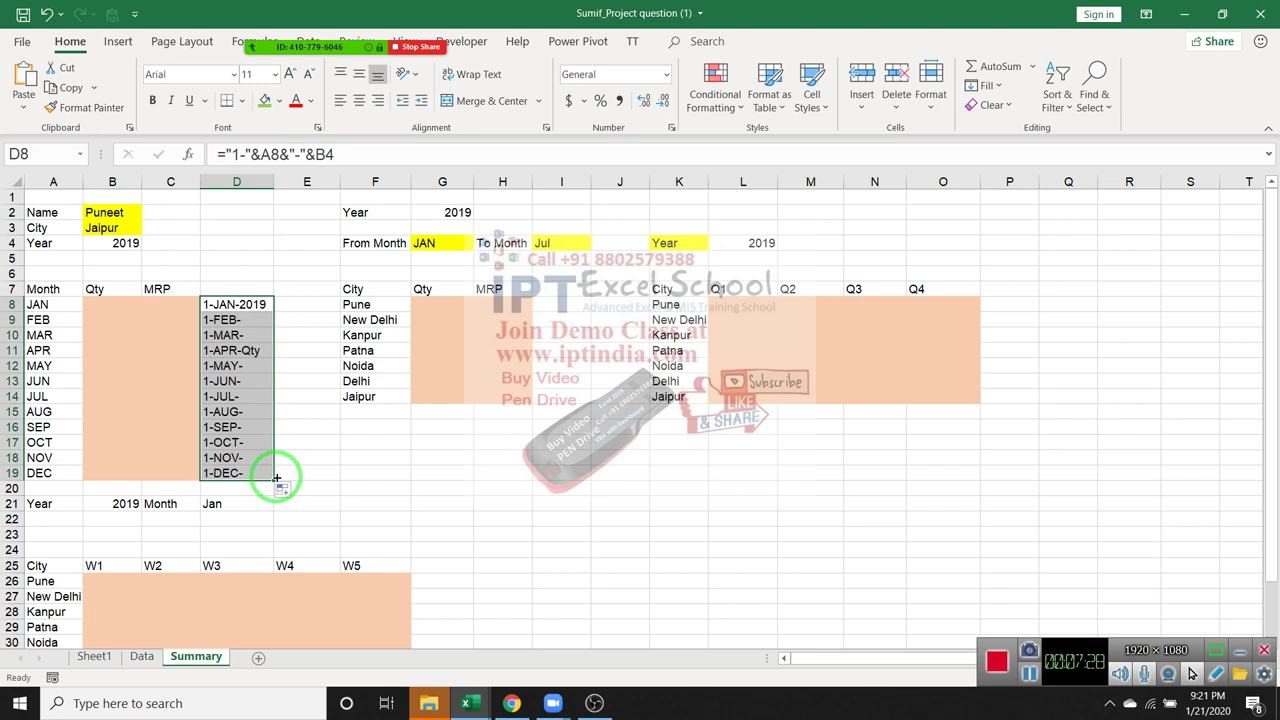
pyautogui.click(250, 305)
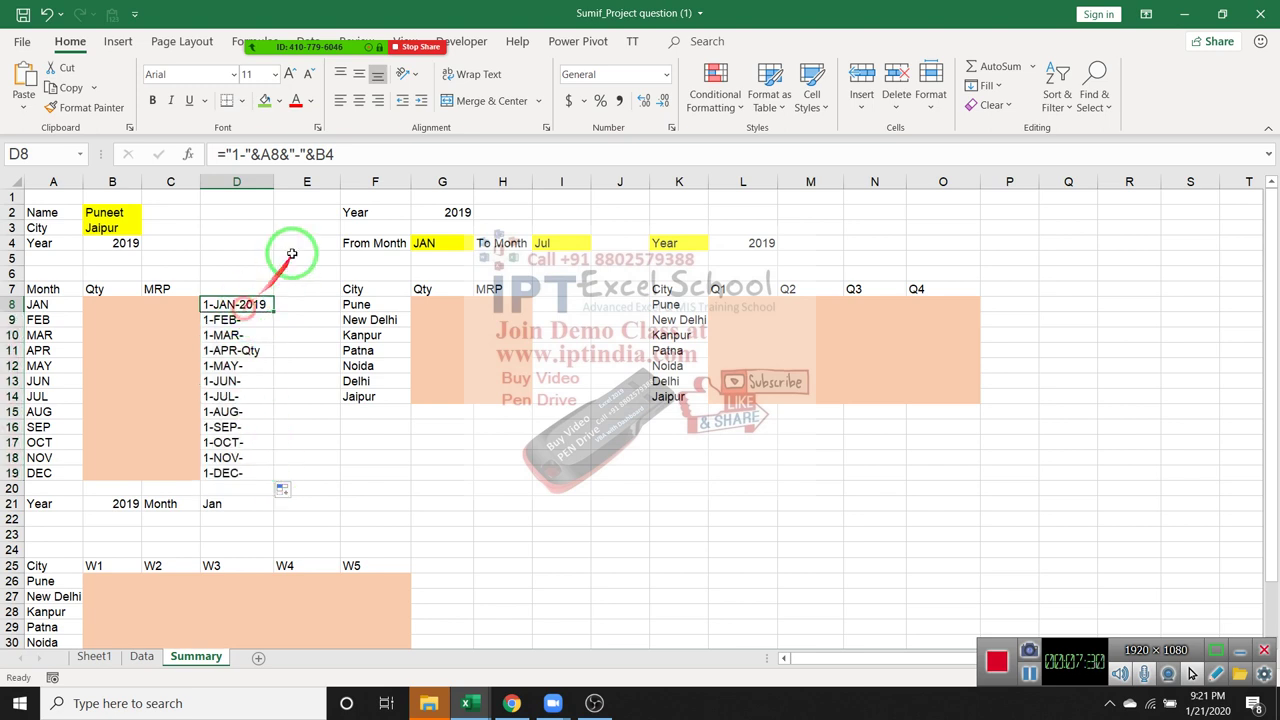
pyautogui.click(320, 156)
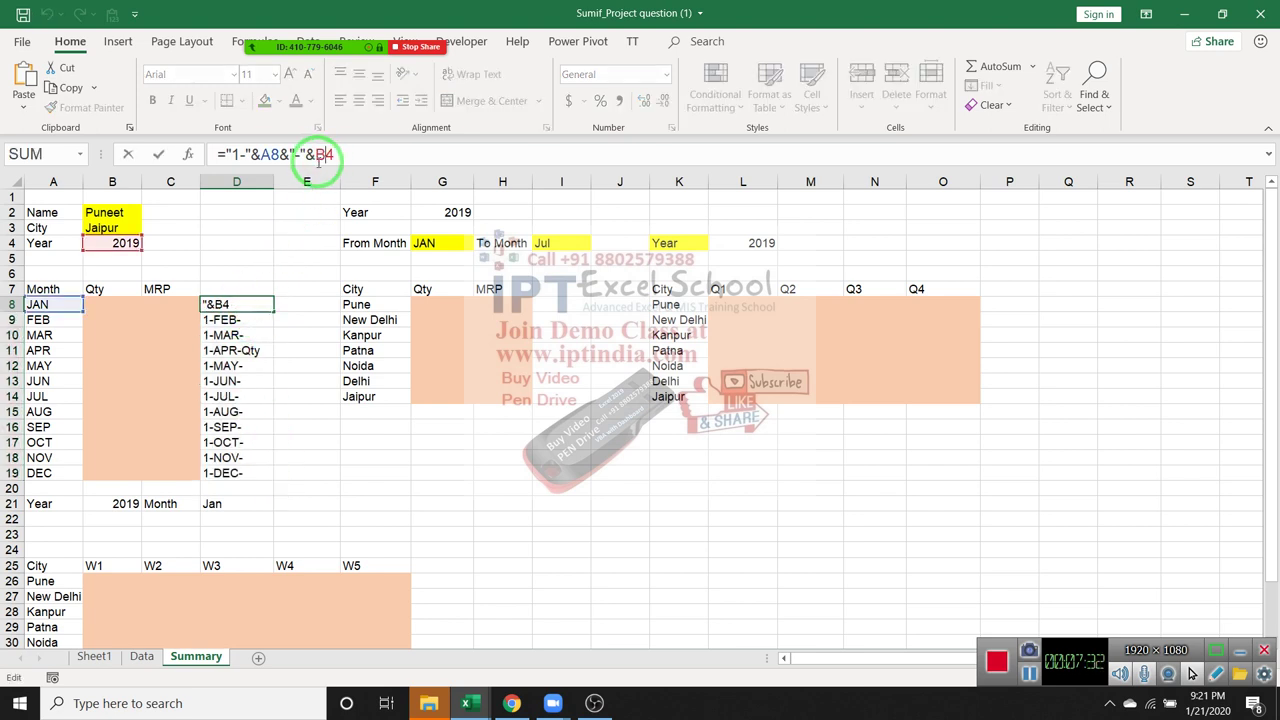
pyautogui.press('F4')
pyautogui.hotkey('ctrl', 'Return')
pyautogui.hotkey('ctrl', 'shift', 'Down')
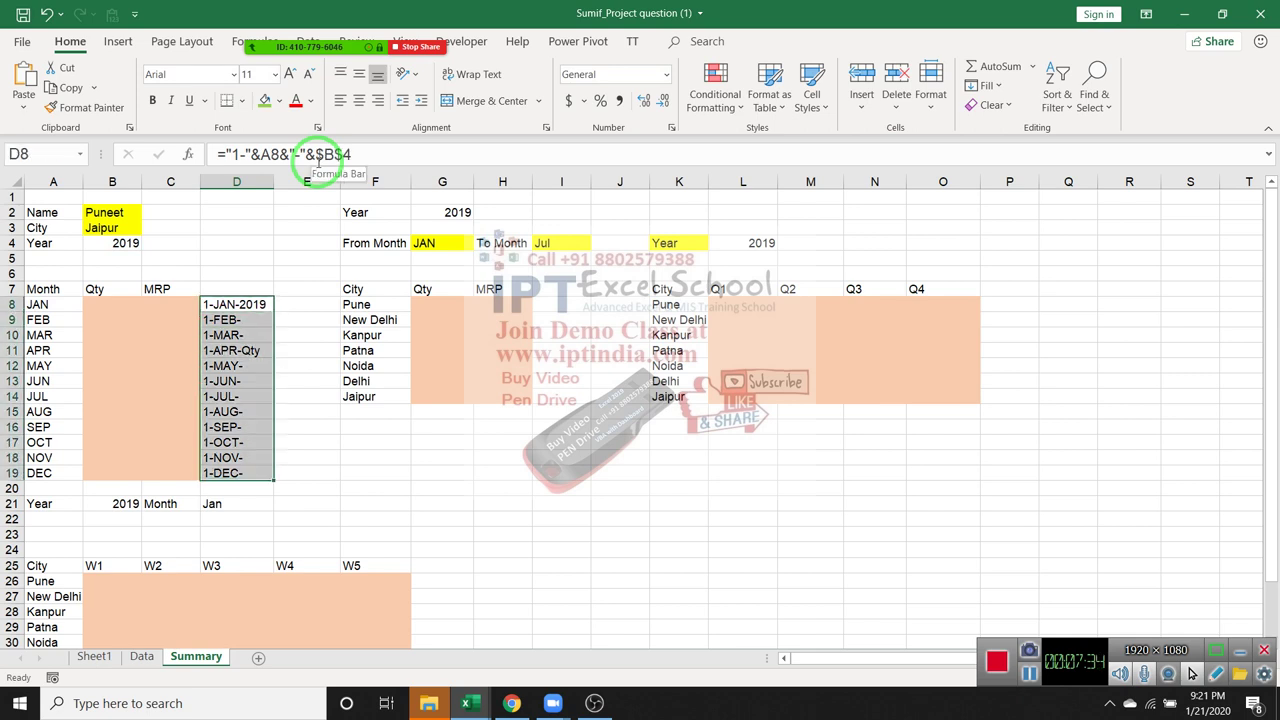
pyautogui.hotkey('ctrl', 'd')
pyautogui.press('Right')
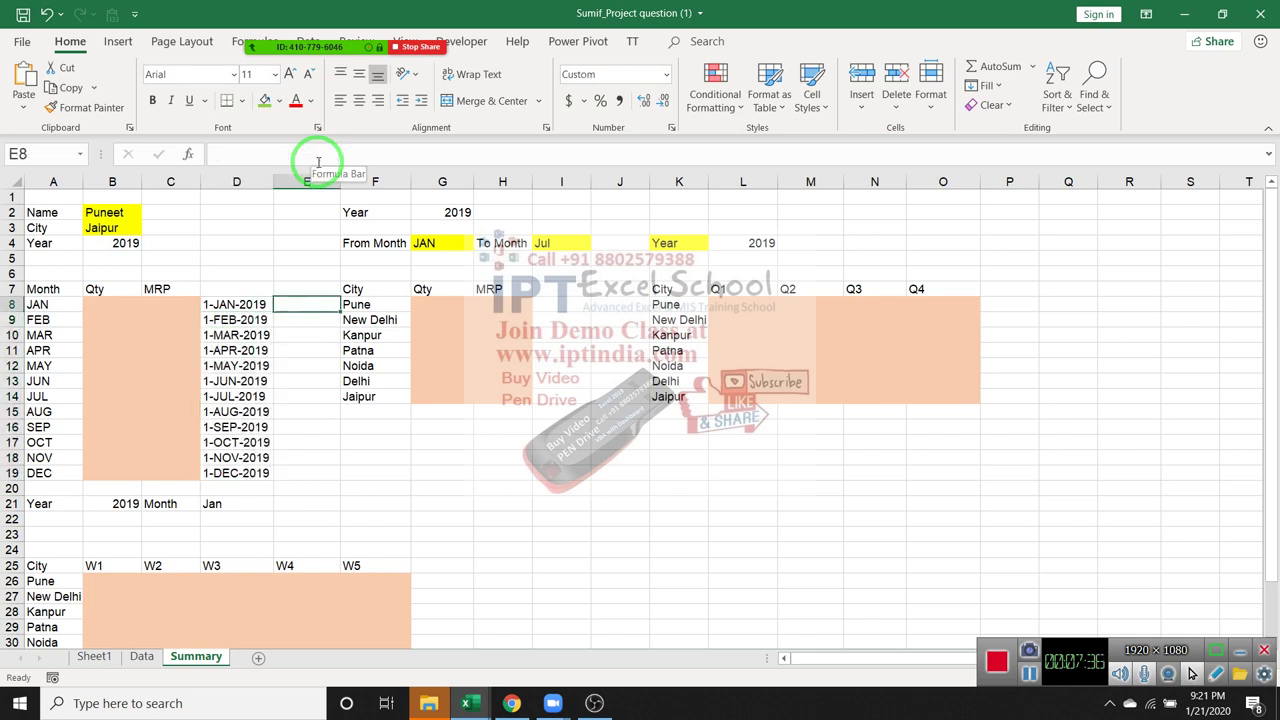
# Step: Enter =EOMONTH(D8,0) in E8 for January's month-end date
pyautogui.write('=en')
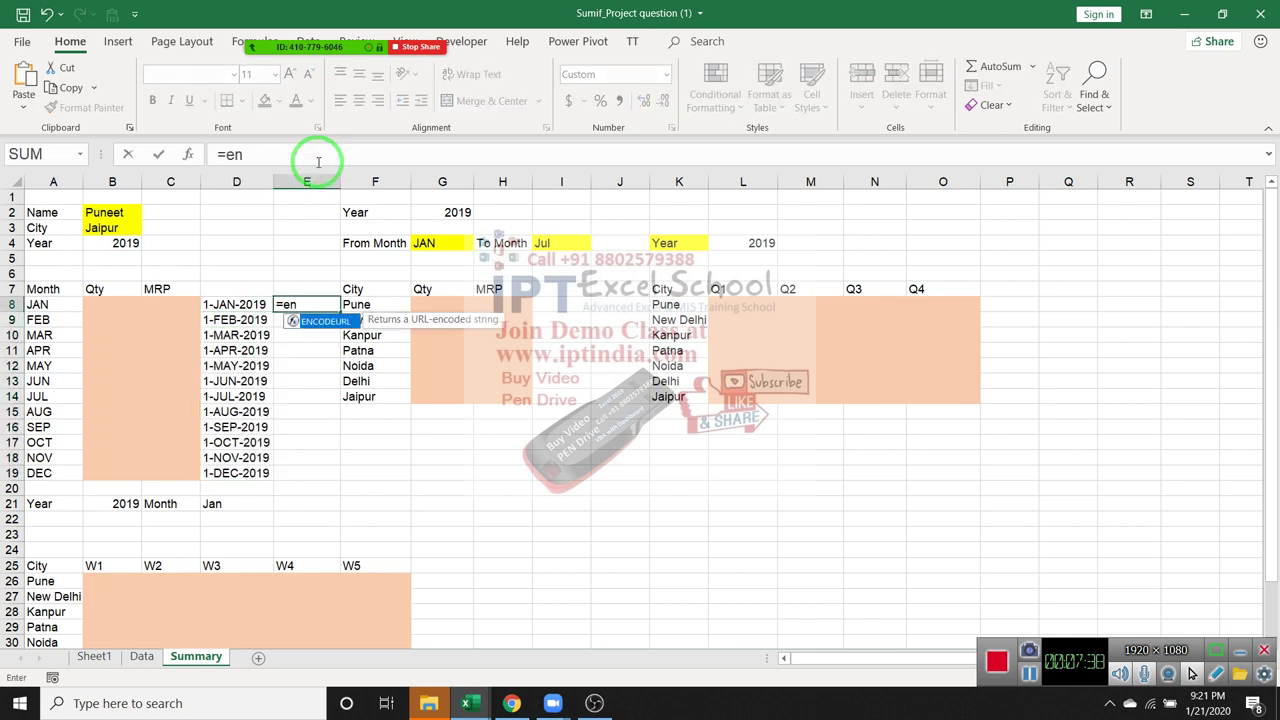
pyautogui.press('BackSpace')
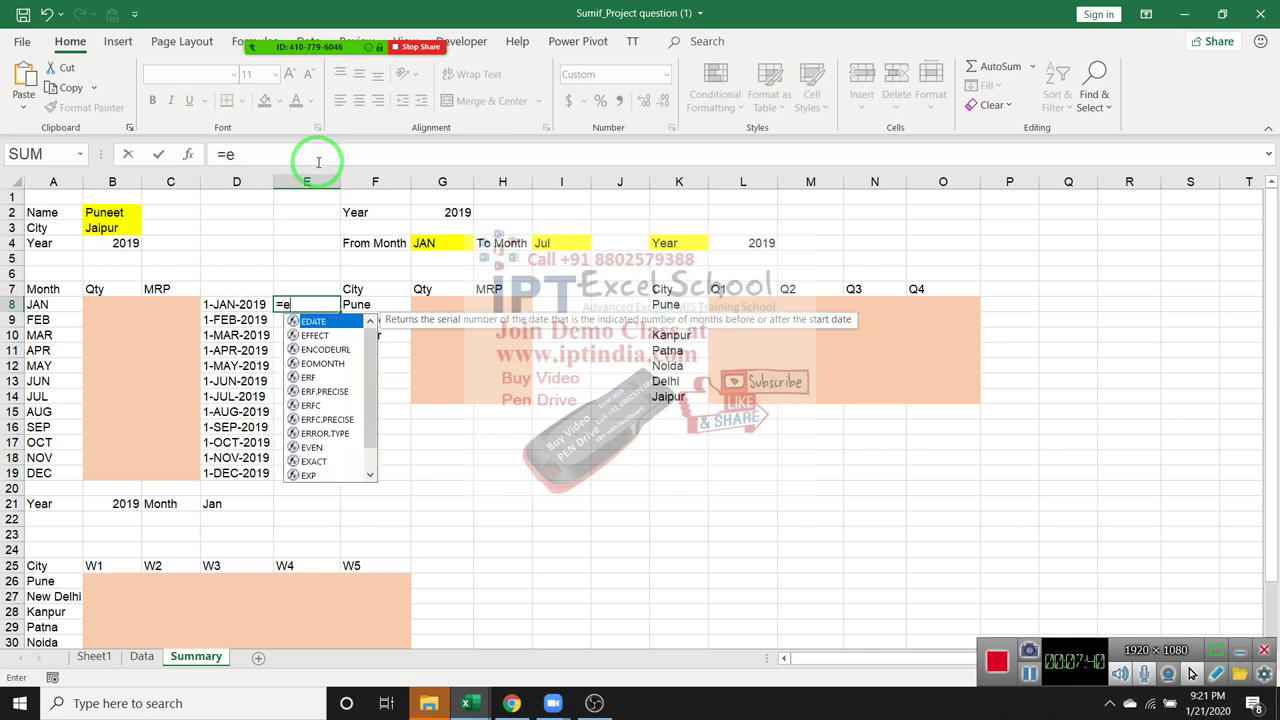
pyautogui.write('o')
pyautogui.press('Tab')
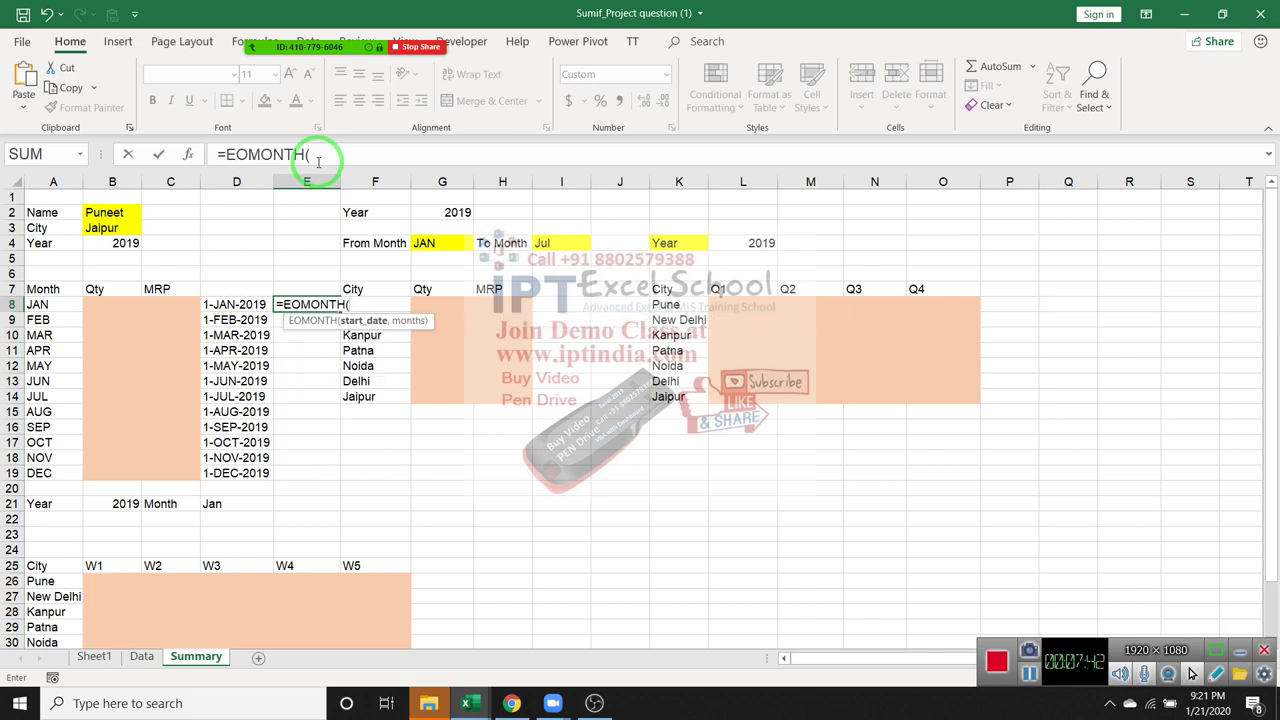
pyautogui.press('Left')
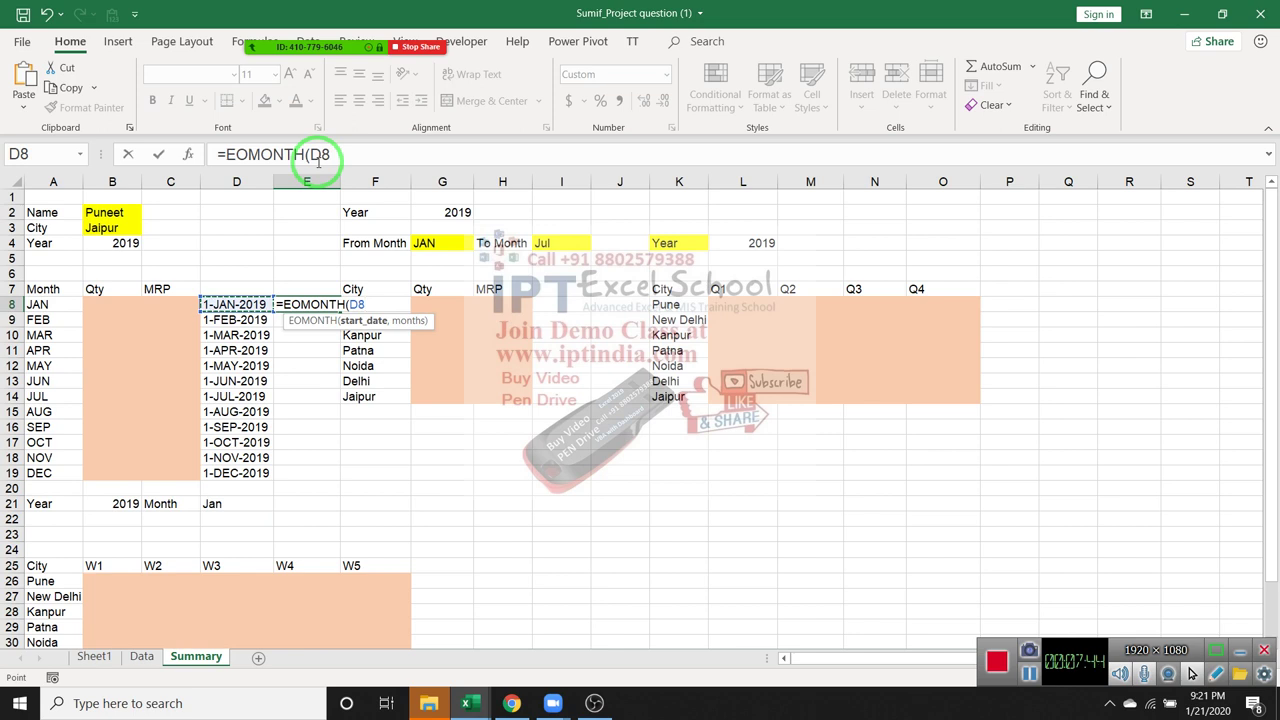
pyautogui.press('Return')
# Step: Fill the EOMONTH formula down E8:E19 through 31-Dec-19
pyautogui.press('Left')
pyautogui.hotkey('ctrl', 'Down')
pyautogui.press('Right')
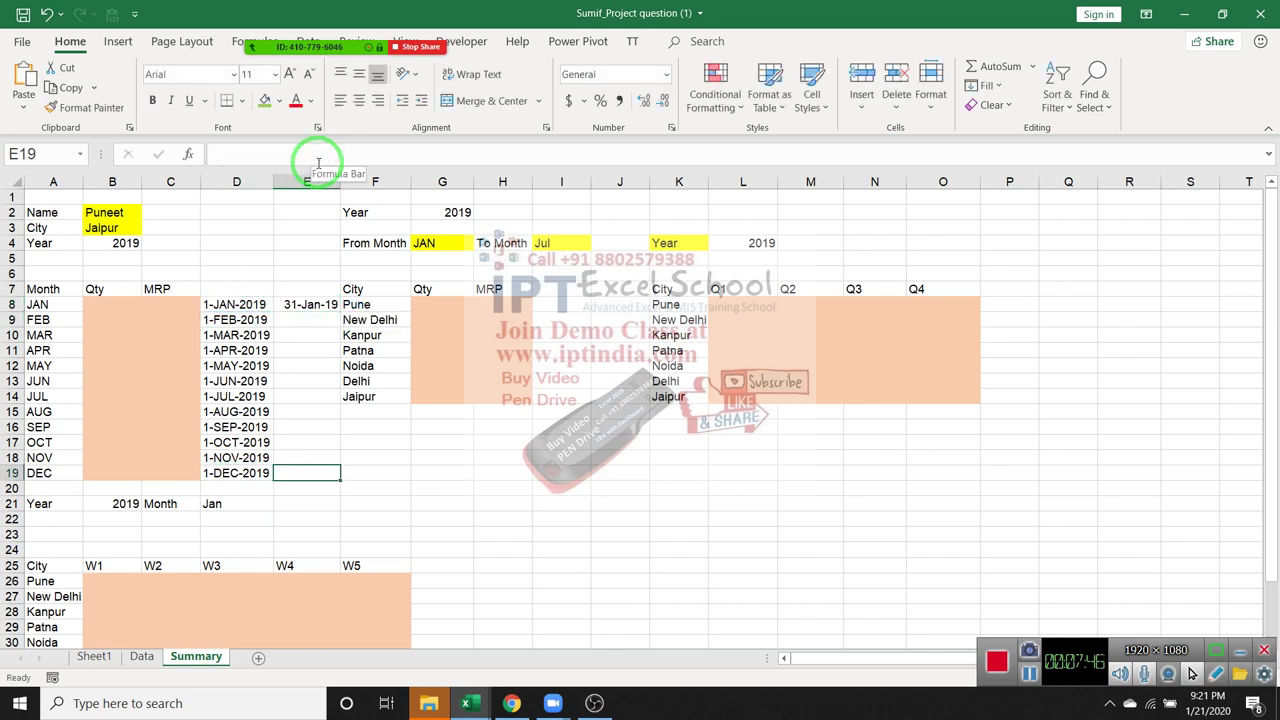
pyautogui.hotkey('ctrl', 'shift', 'Up')
pyautogui.hotkey('ctrl', 'd')
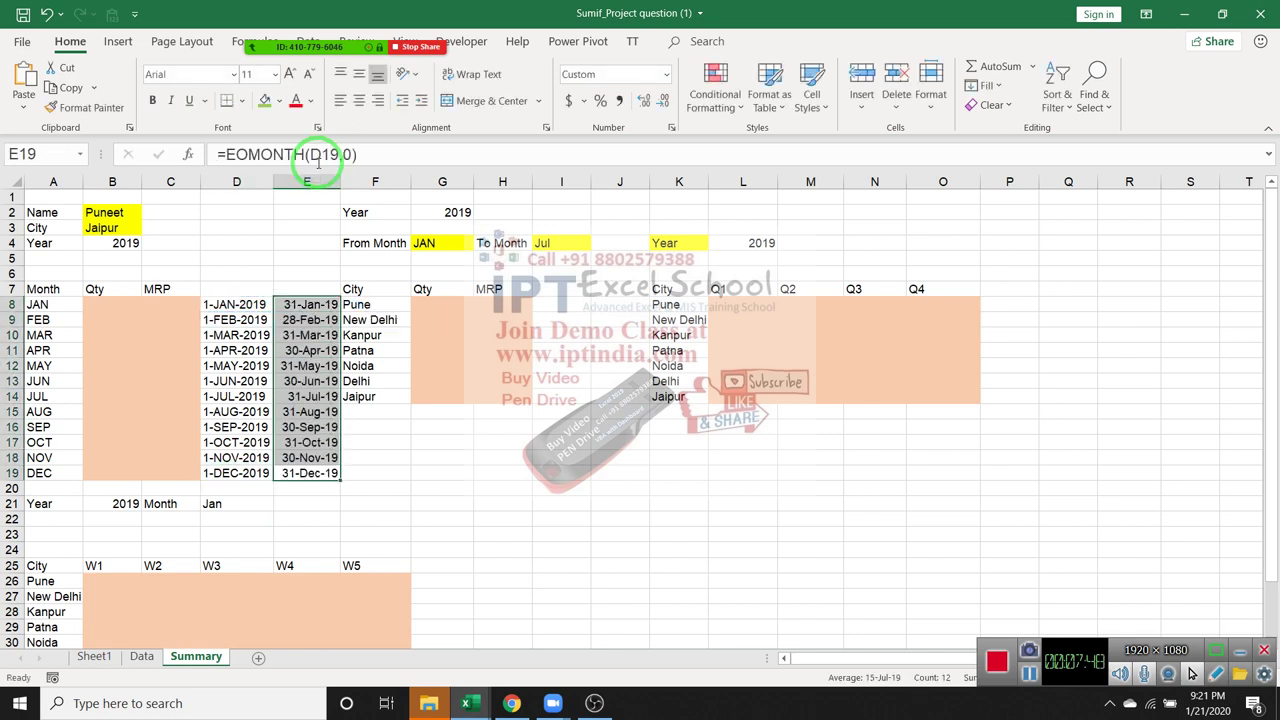
pyautogui.press('Left')
pyautogui.press('Left')
pyautogui.press('Left')
pyautogui.press('Up')
pyautogui.hotkey('ctrl', 'Up')
pyautogui.press('Down')
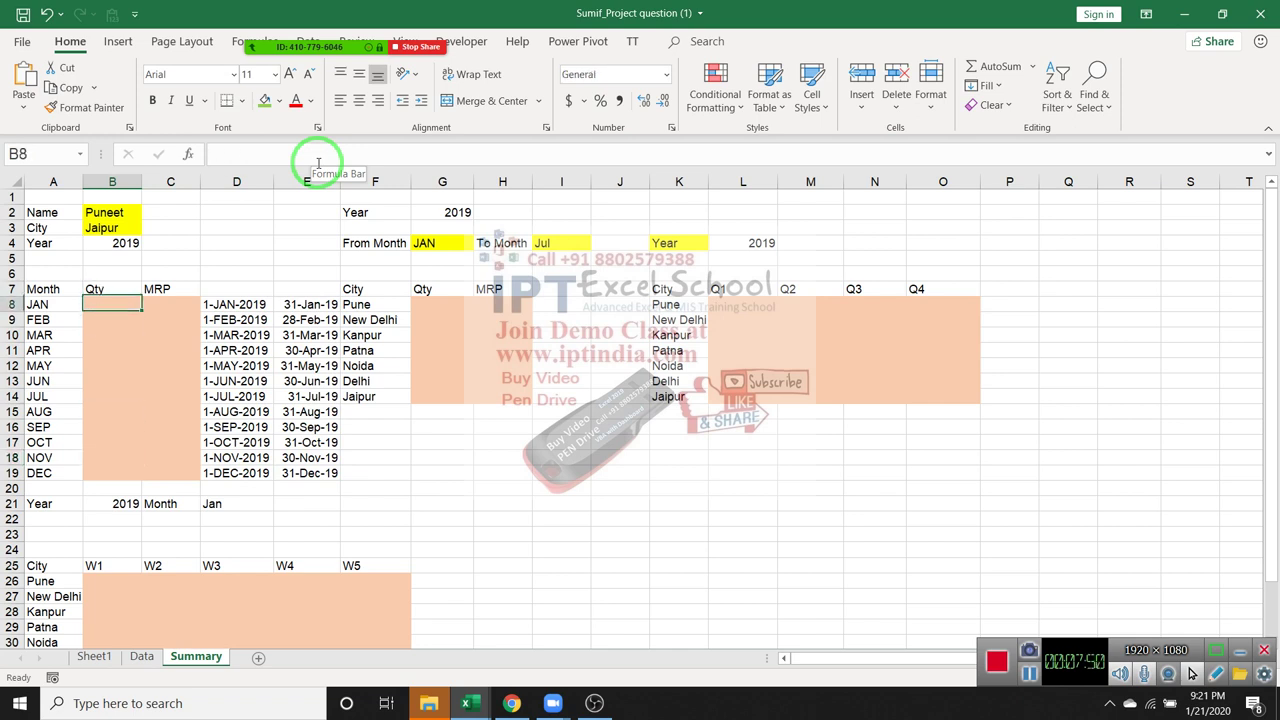
# Step: Start B8's SUMIFS with Data's Qty column as sum range and Name column as criteria range
pyautogui.write('=sum')
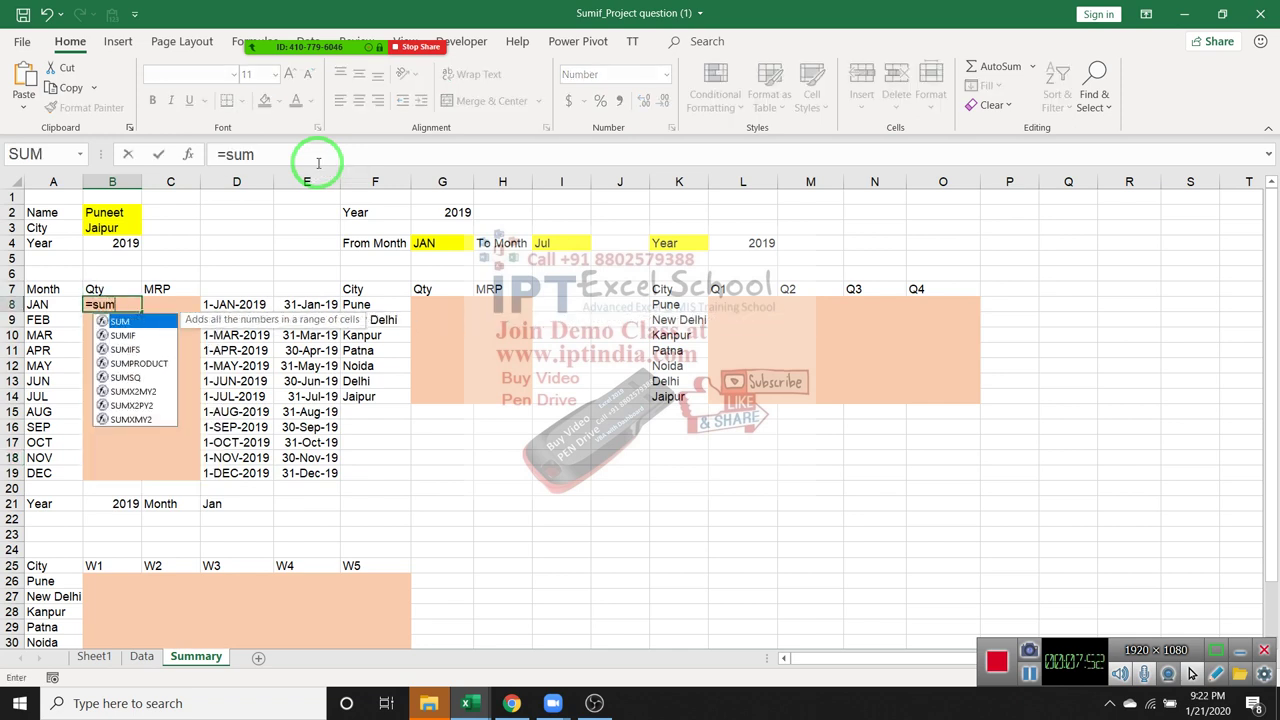
pyautogui.write('if')
pyautogui.write('s')
pyautogui.press('Tab')
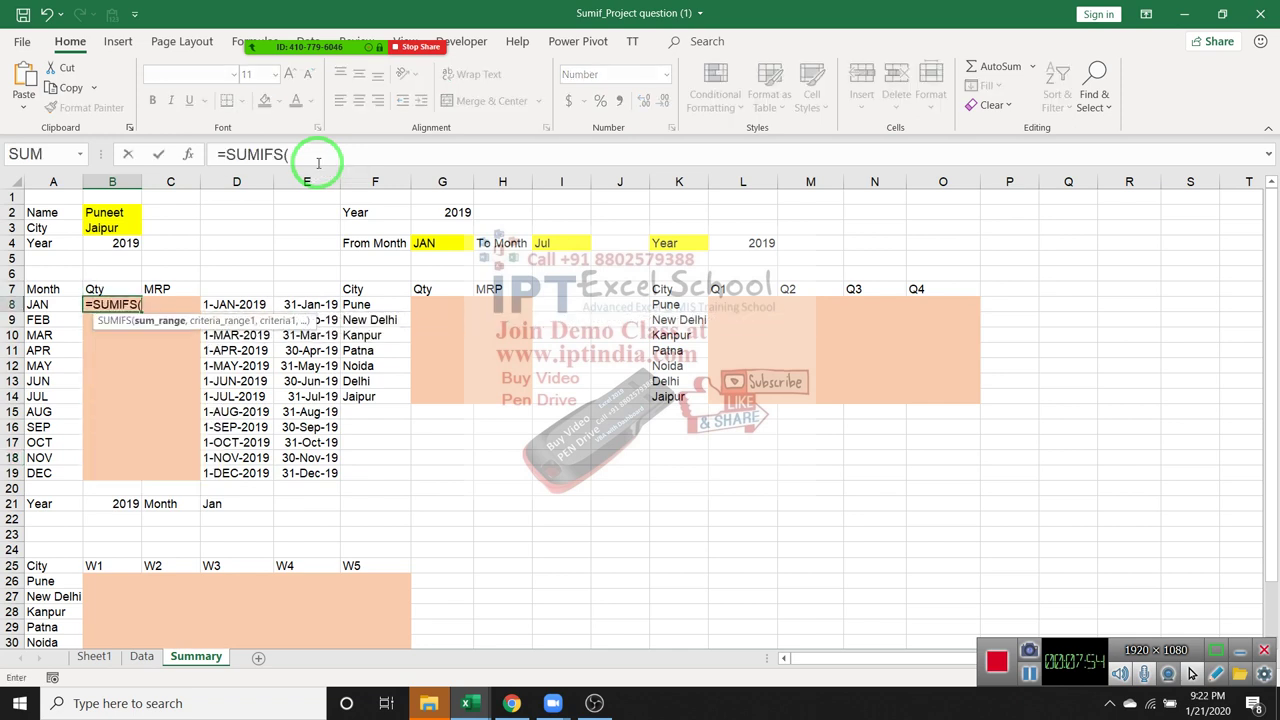
pyautogui.click(142, 658)
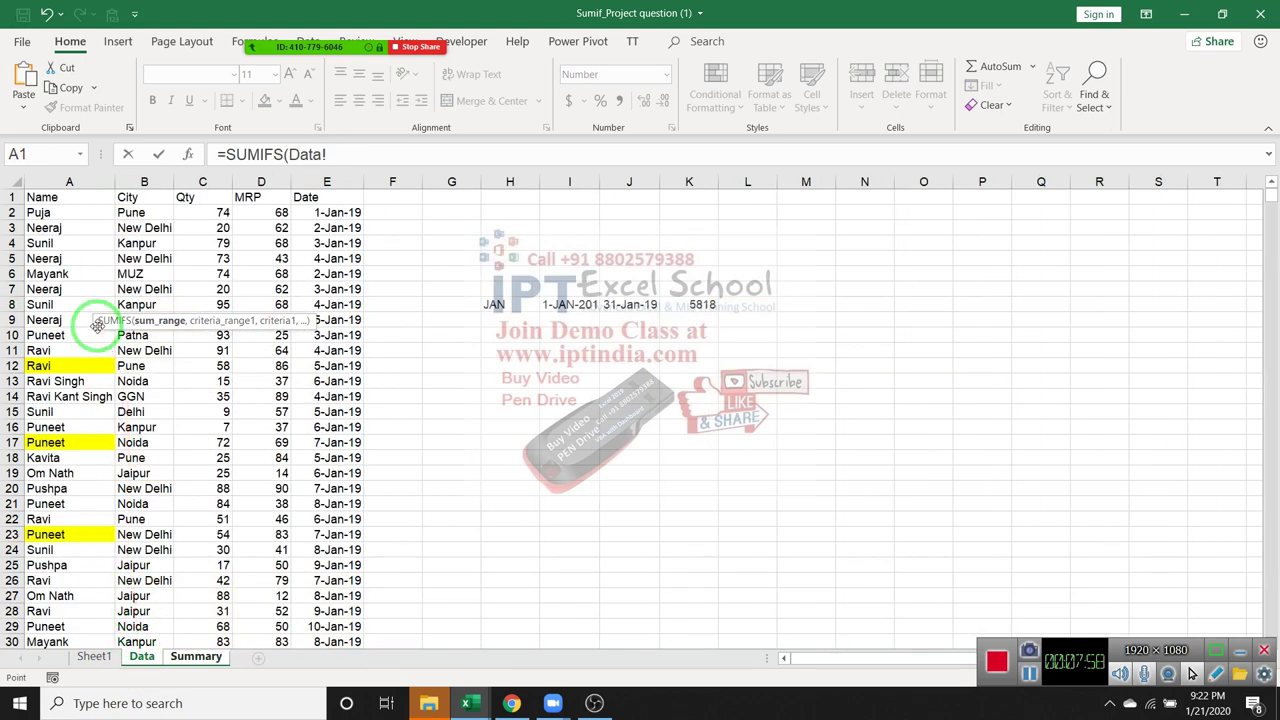
pyautogui.click(207, 182)
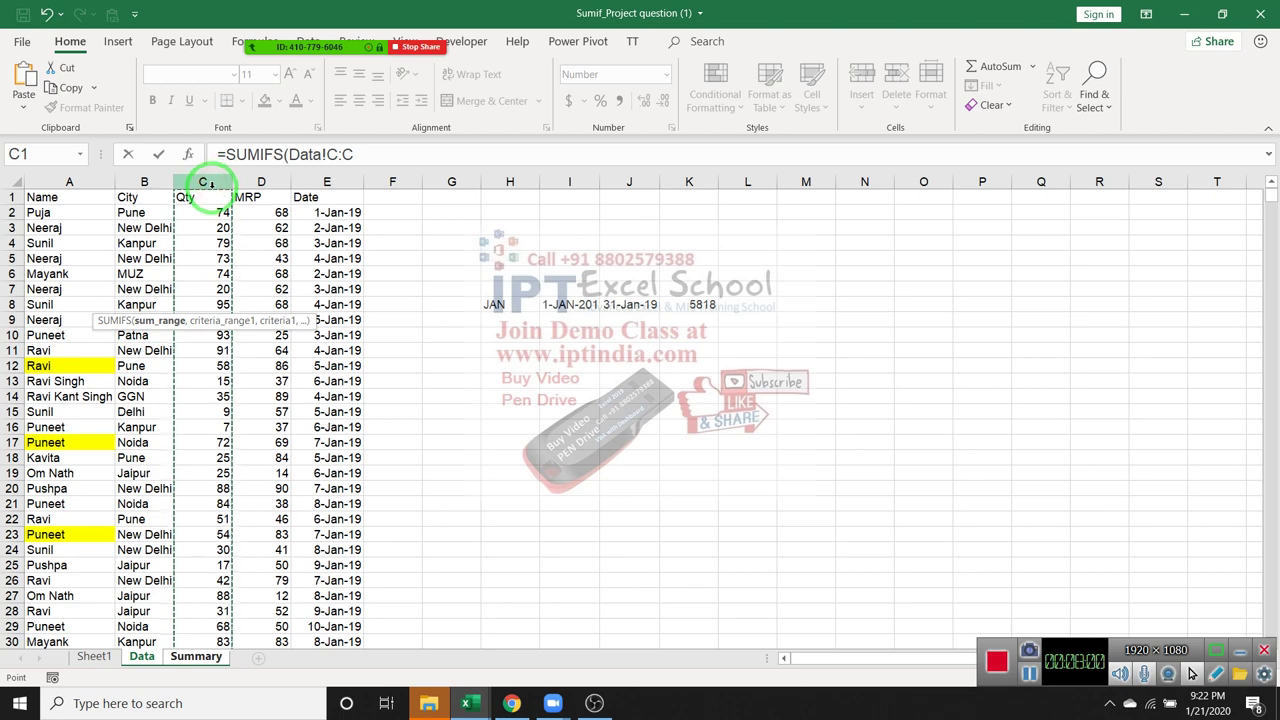
pyautogui.write(',')
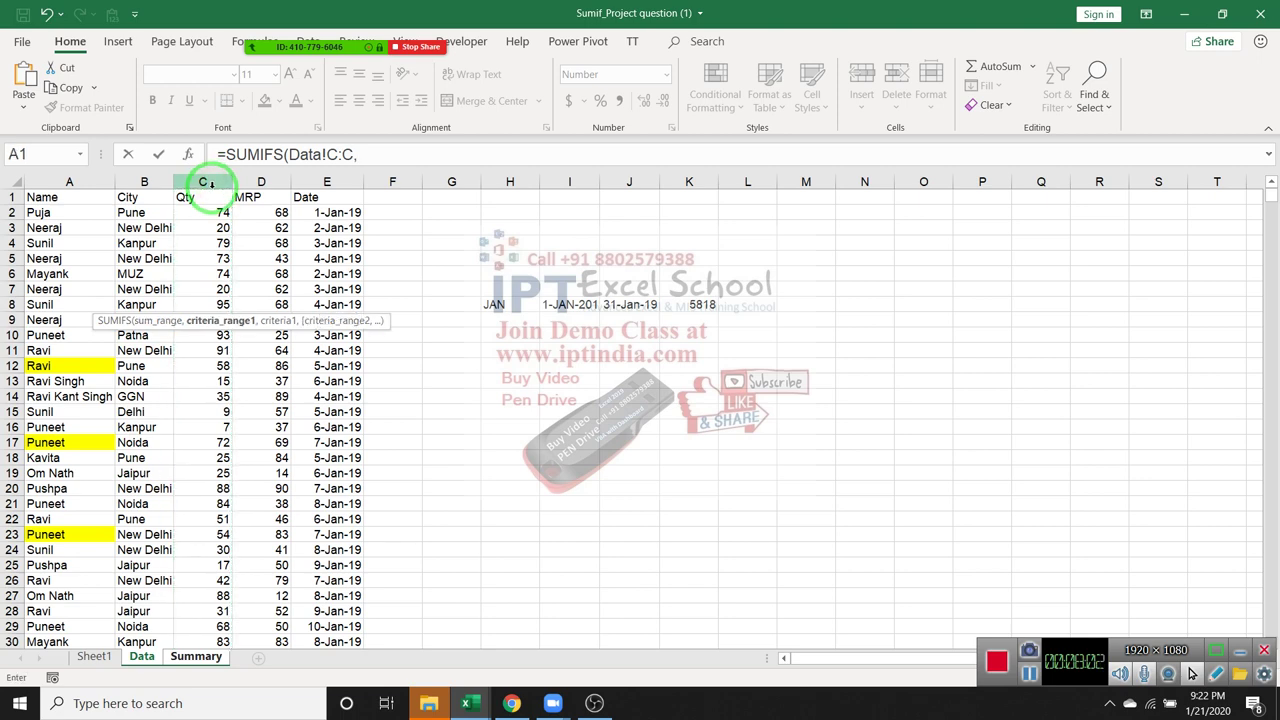
pyautogui.click(72, 182)
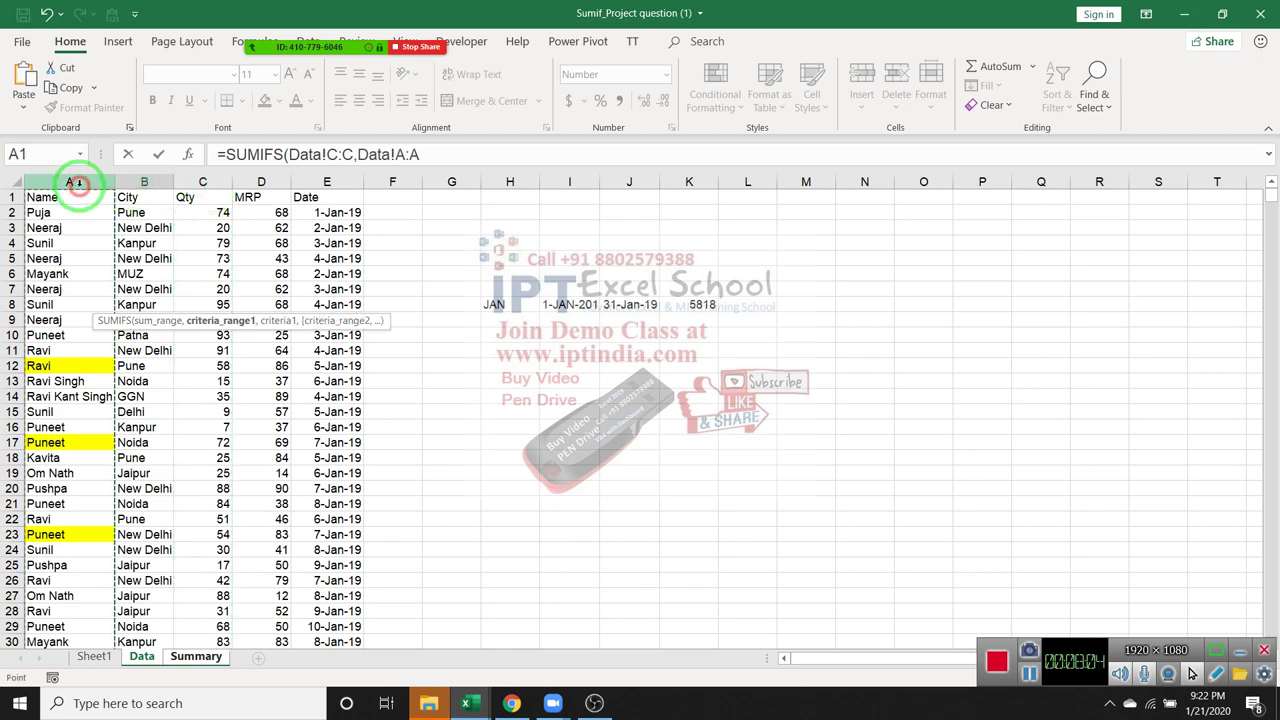
pyautogui.write(',')
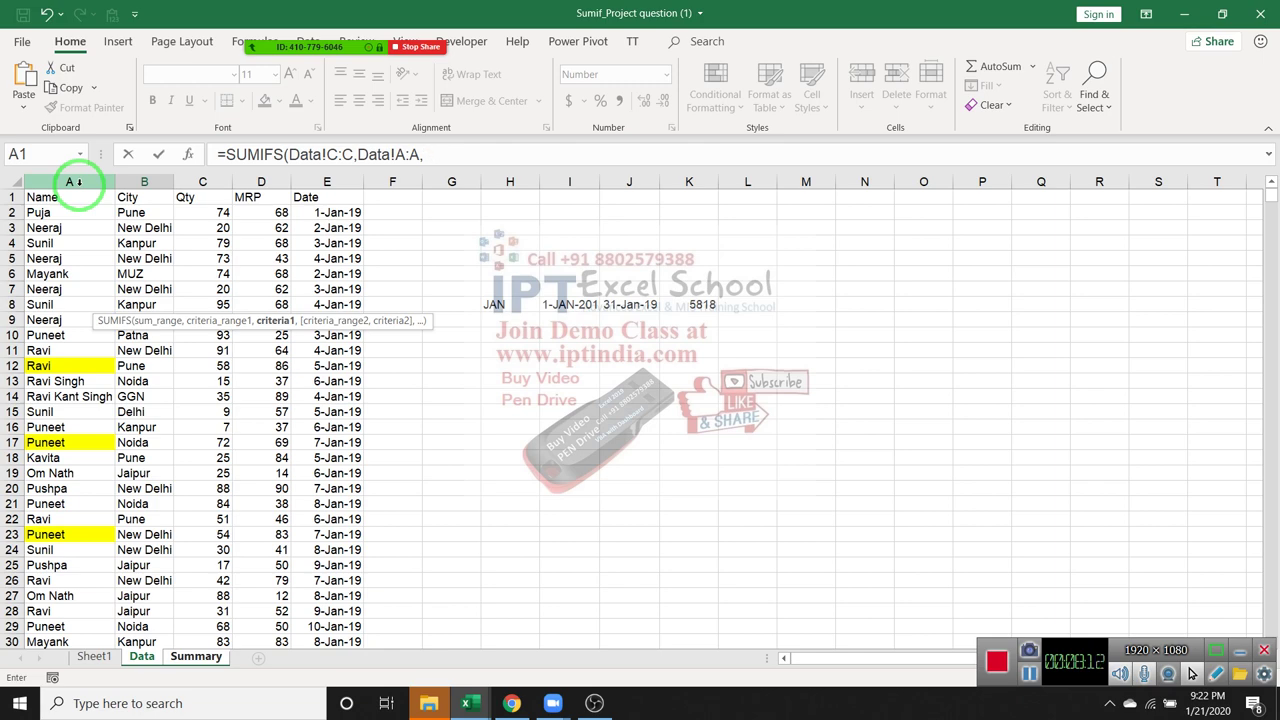
# Step: Match the name against B2 and add Data's City column matched against B3
pyautogui.click(202, 641)
pyautogui.click(205, 656)
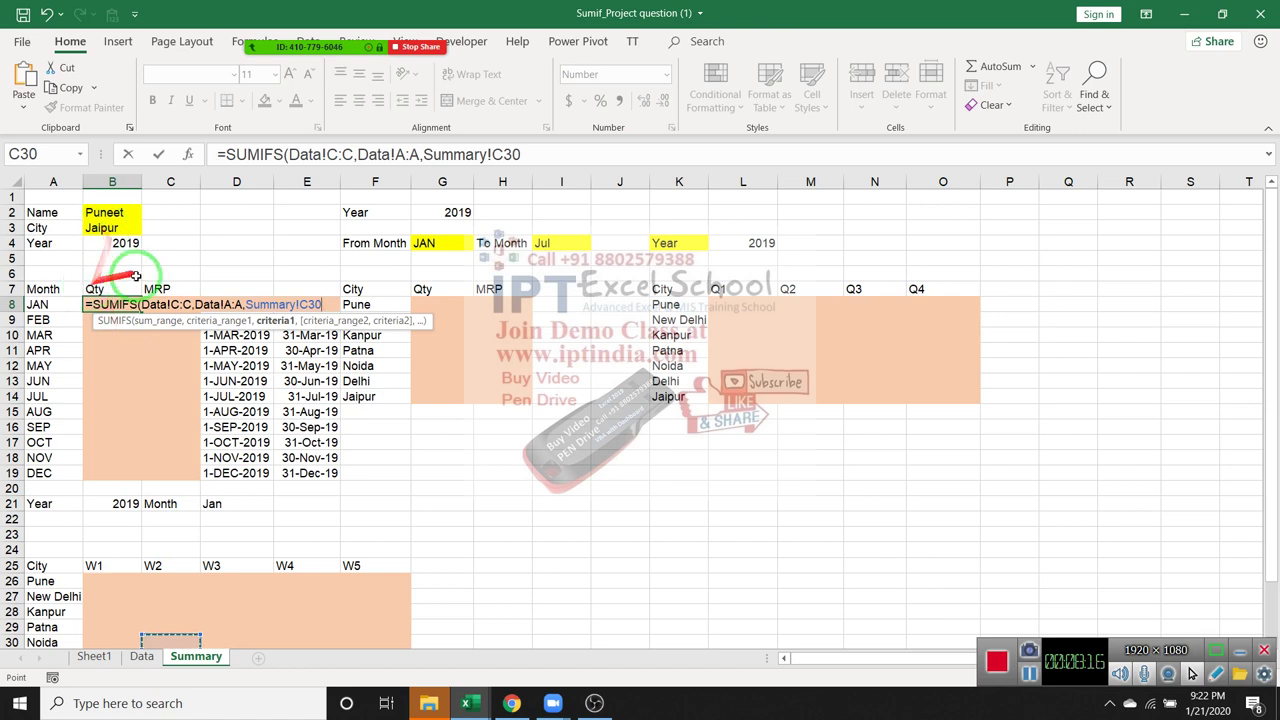
pyautogui.moveTo(521, 154); pyautogui.dragTo(427, 149)
pyautogui.write('B')
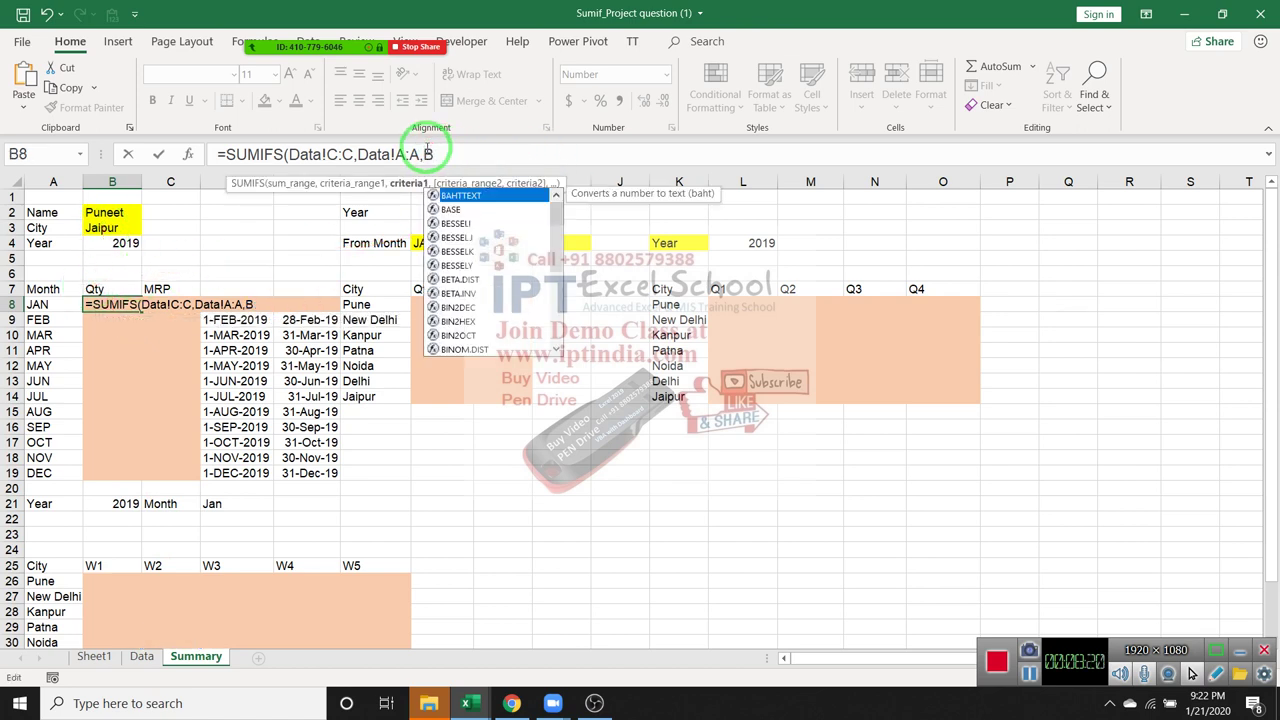
pyautogui.write('2')
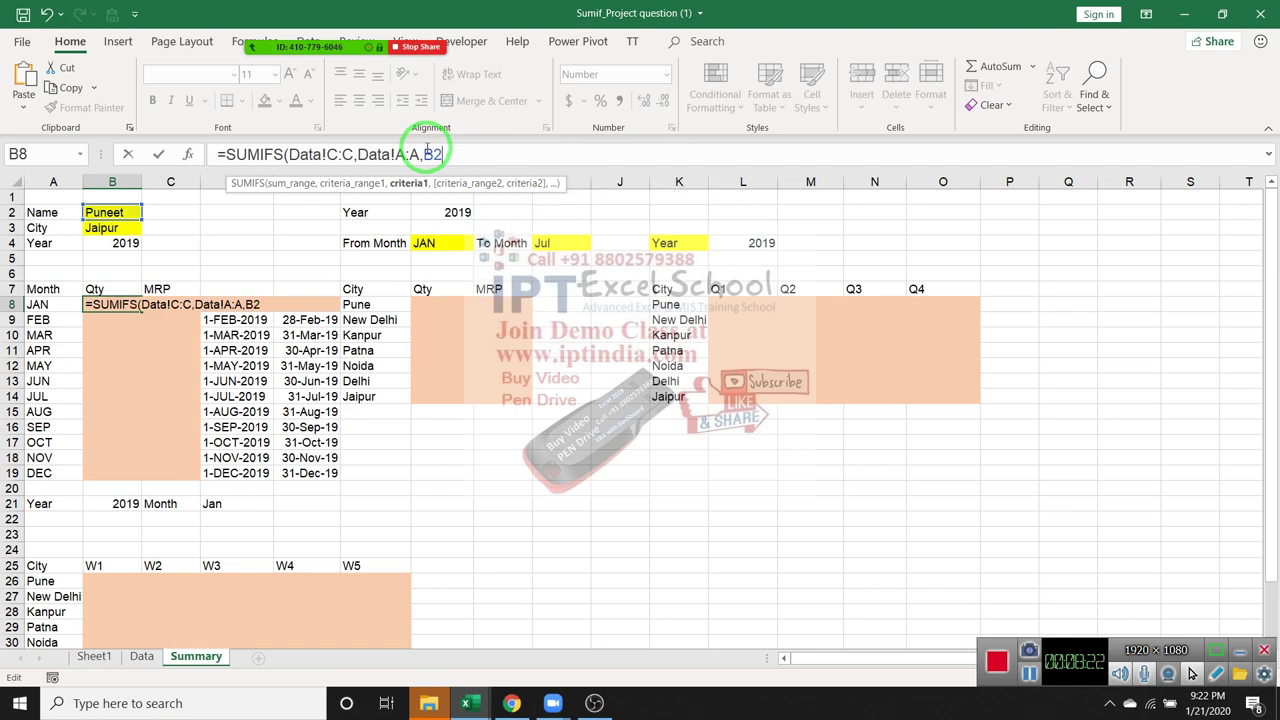
pyautogui.write(',')
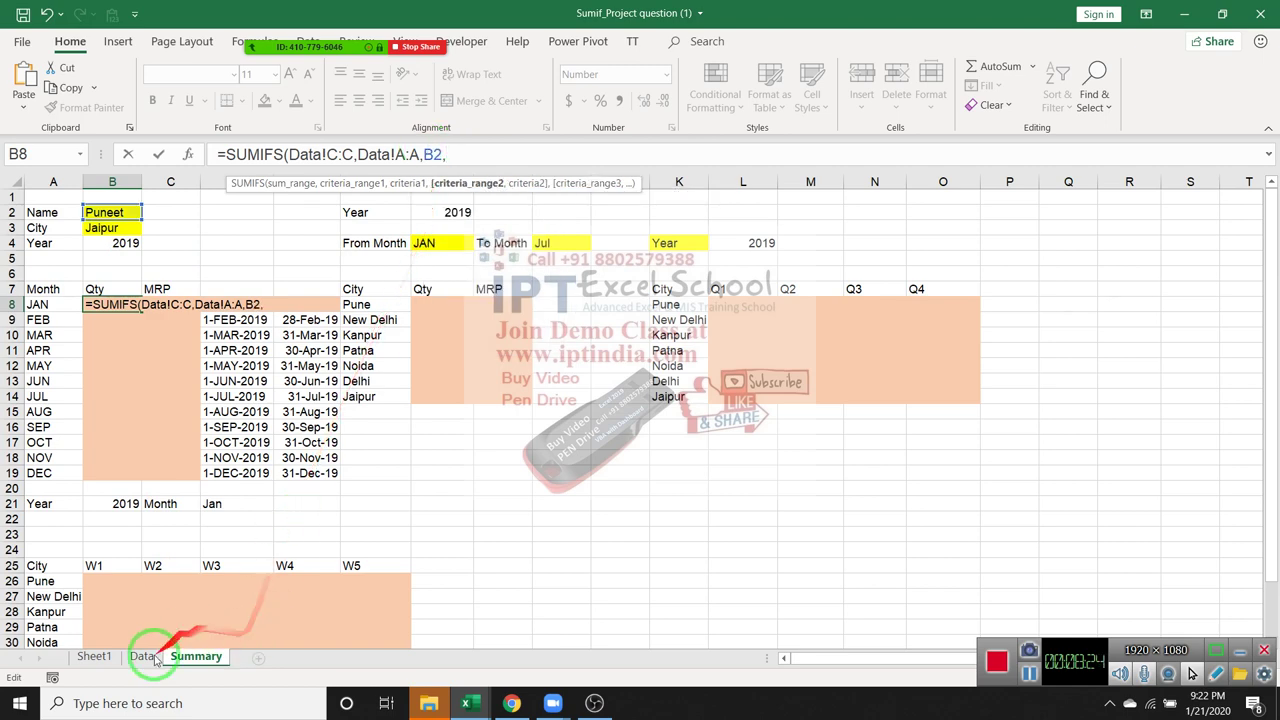
pyautogui.click(141, 656)
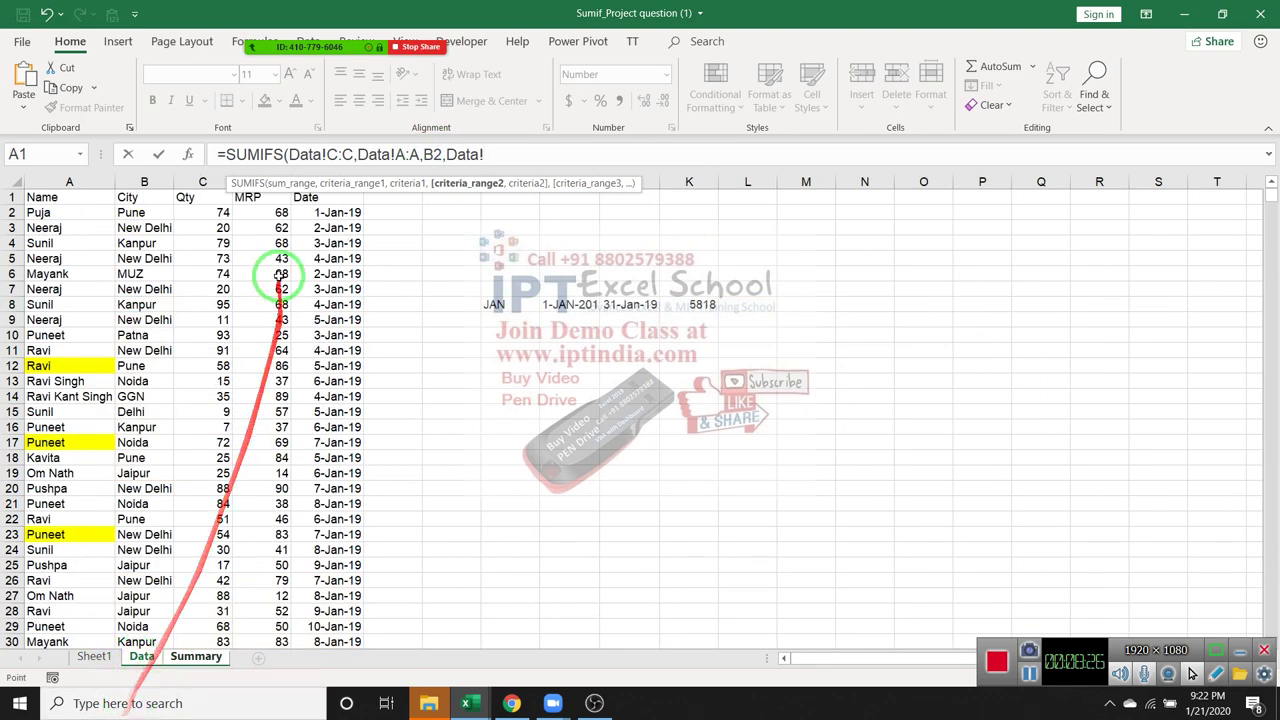
pyautogui.click(144, 182)
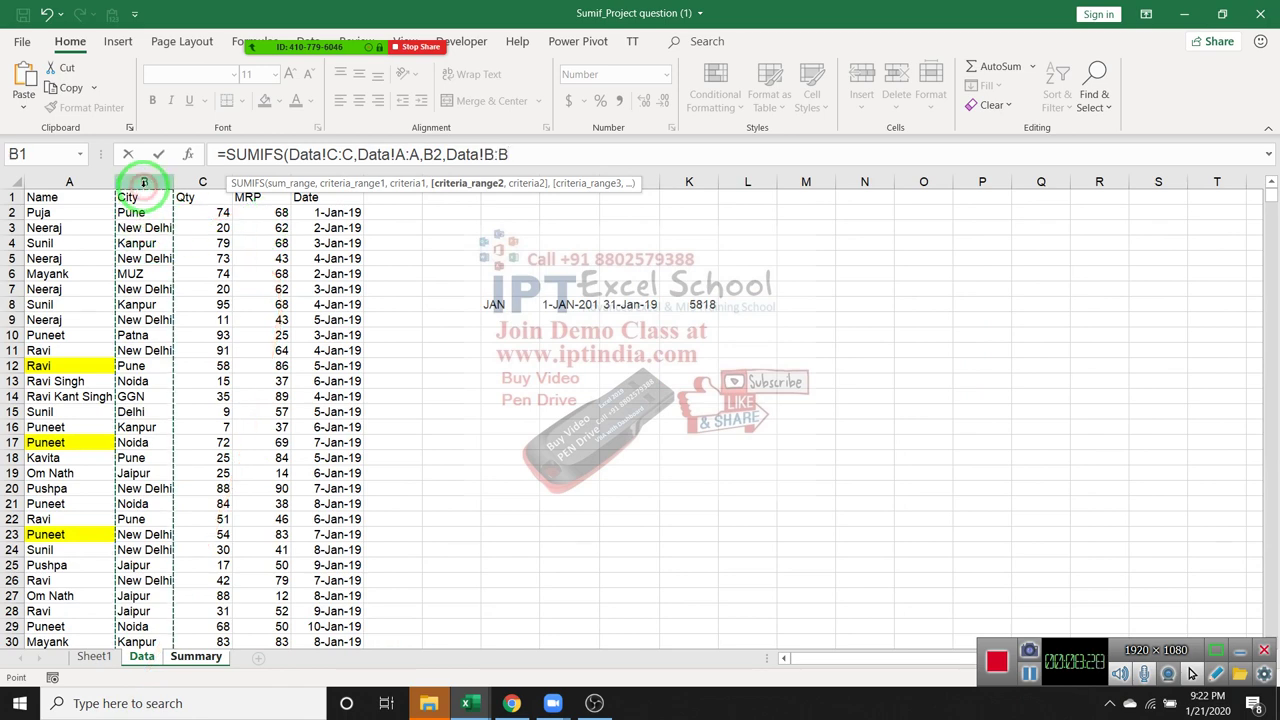
pyautogui.write(',')
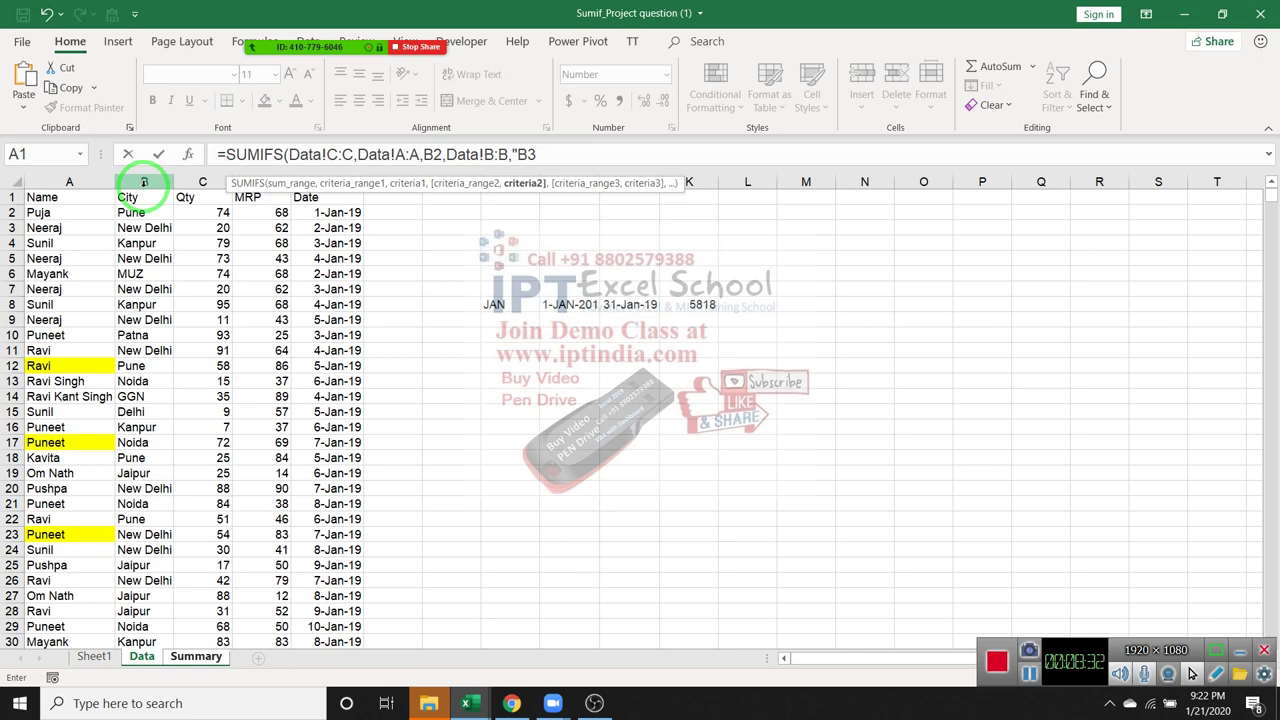
pyautogui.write('B')
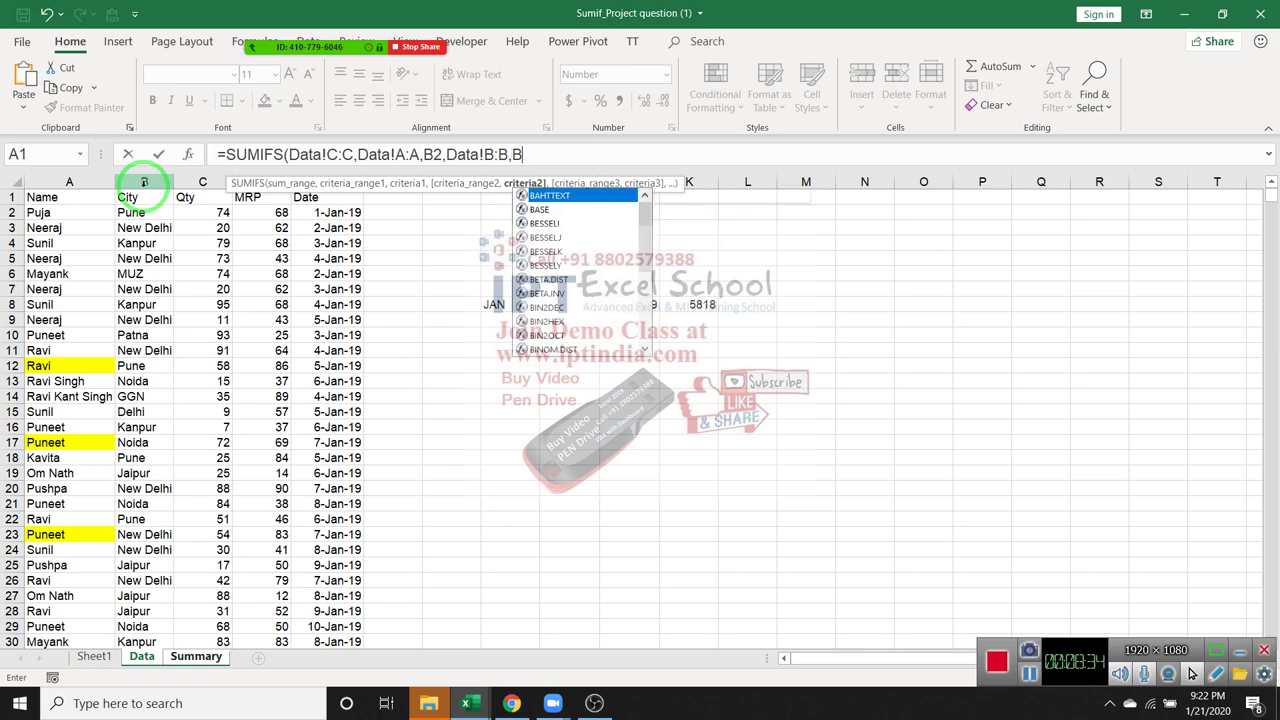
pyautogui.write('3,')
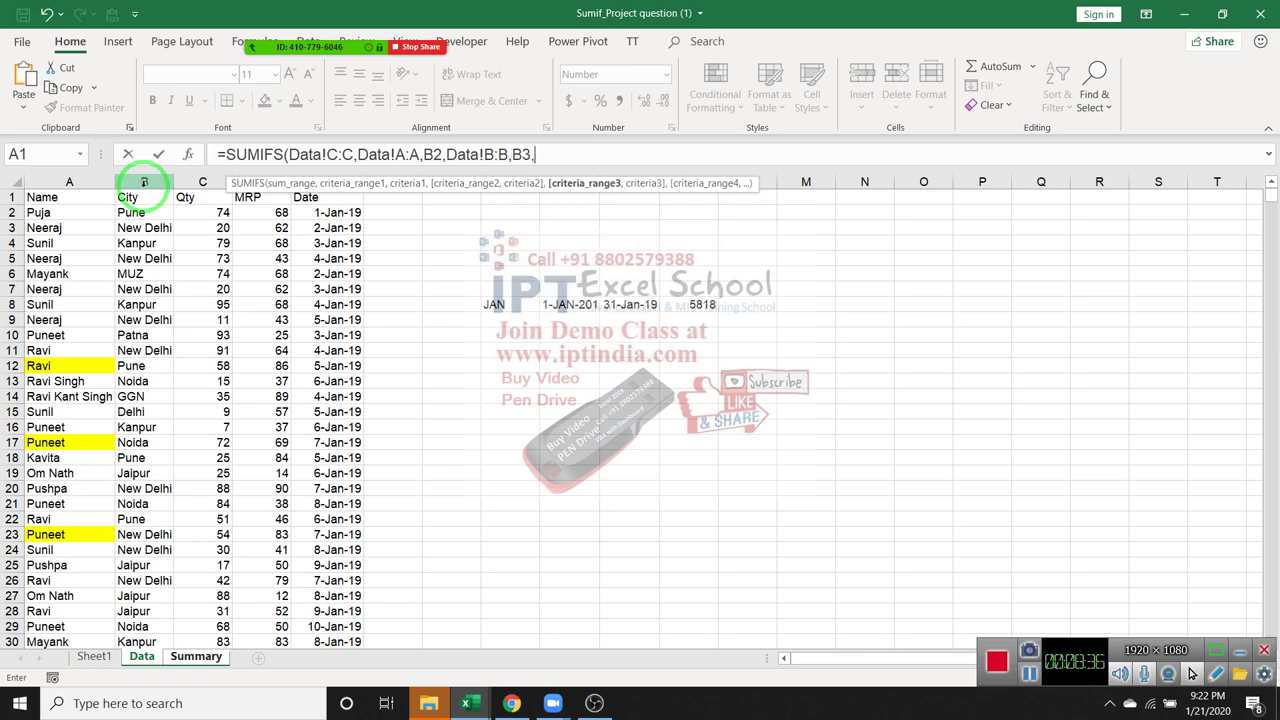
# Step: Add Data's Date column with Summary!D9's month start date as the lower bound
pyautogui.click(320, 197)
pyautogui.hotkey('ctrl', 'space')
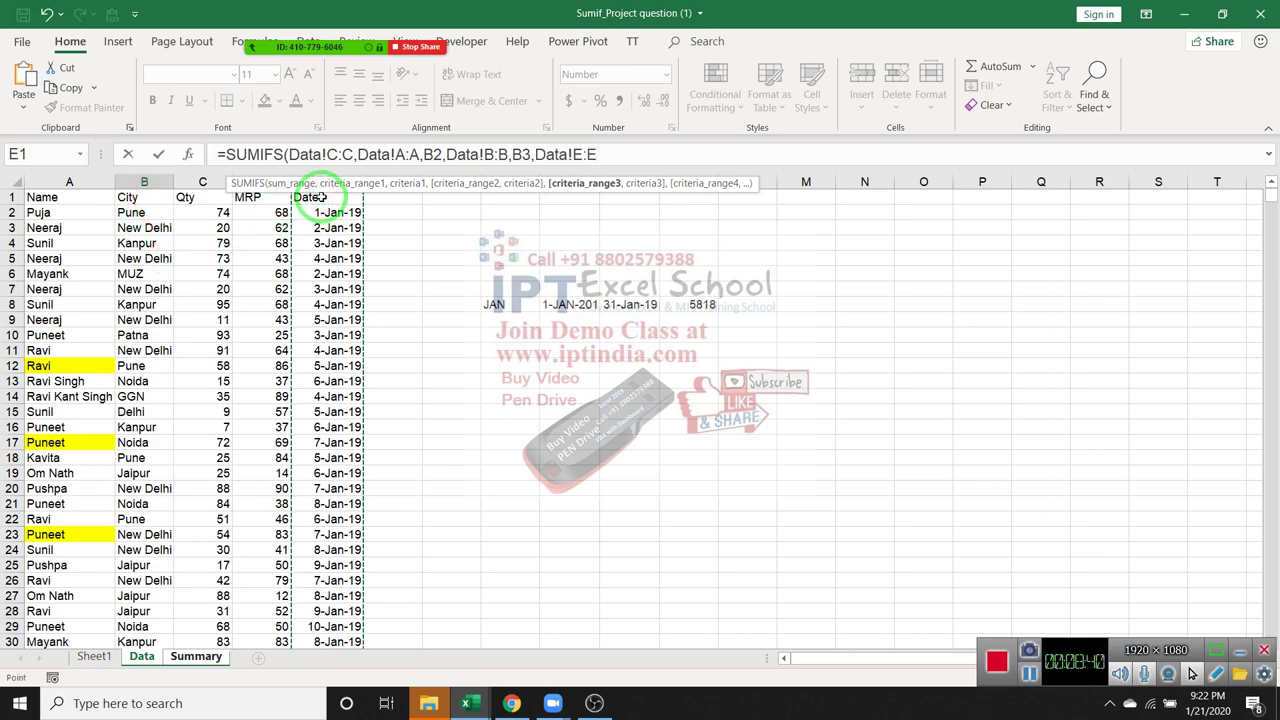
pyautogui.write(',">="&')
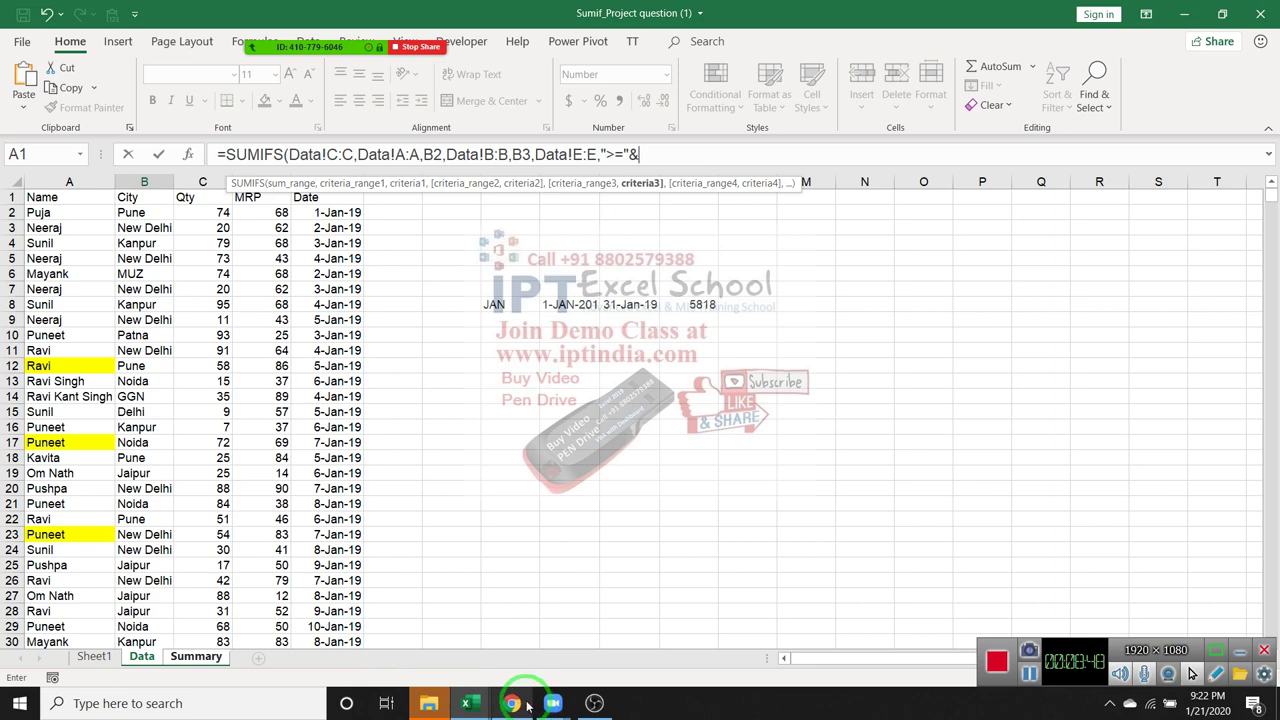
pyautogui.moveTo(466, 703)
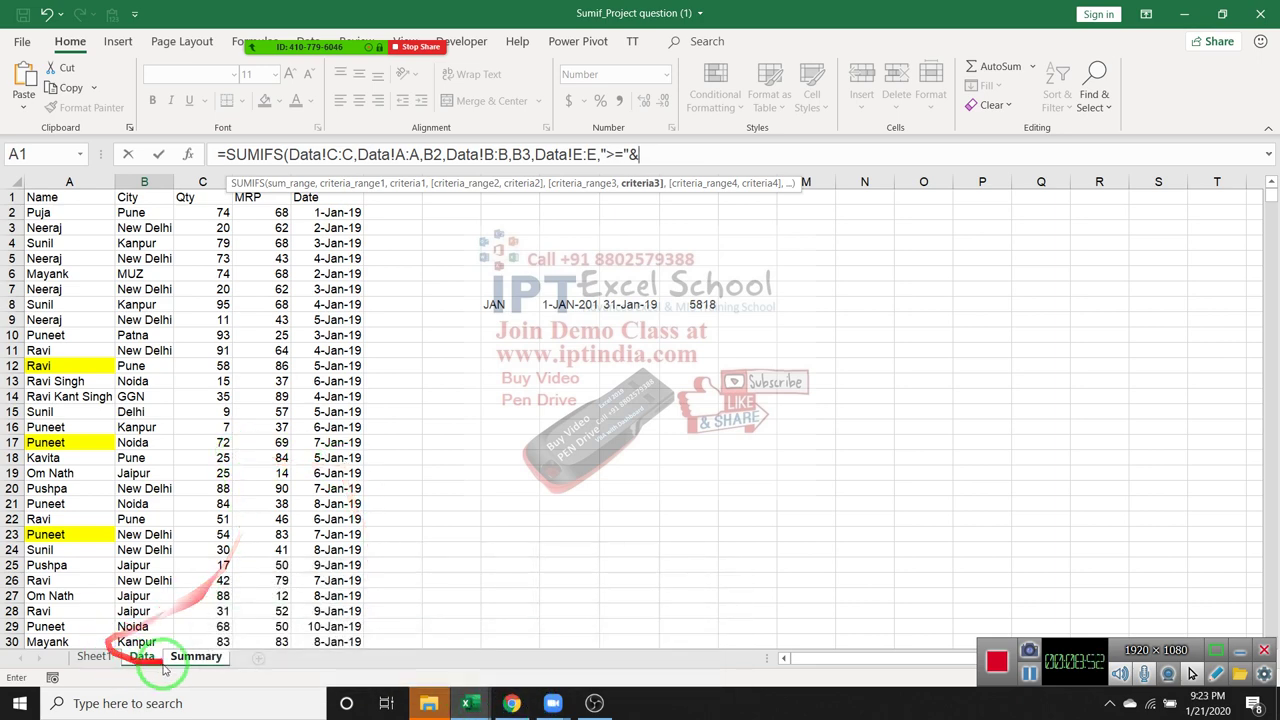
pyautogui.click(193, 658)
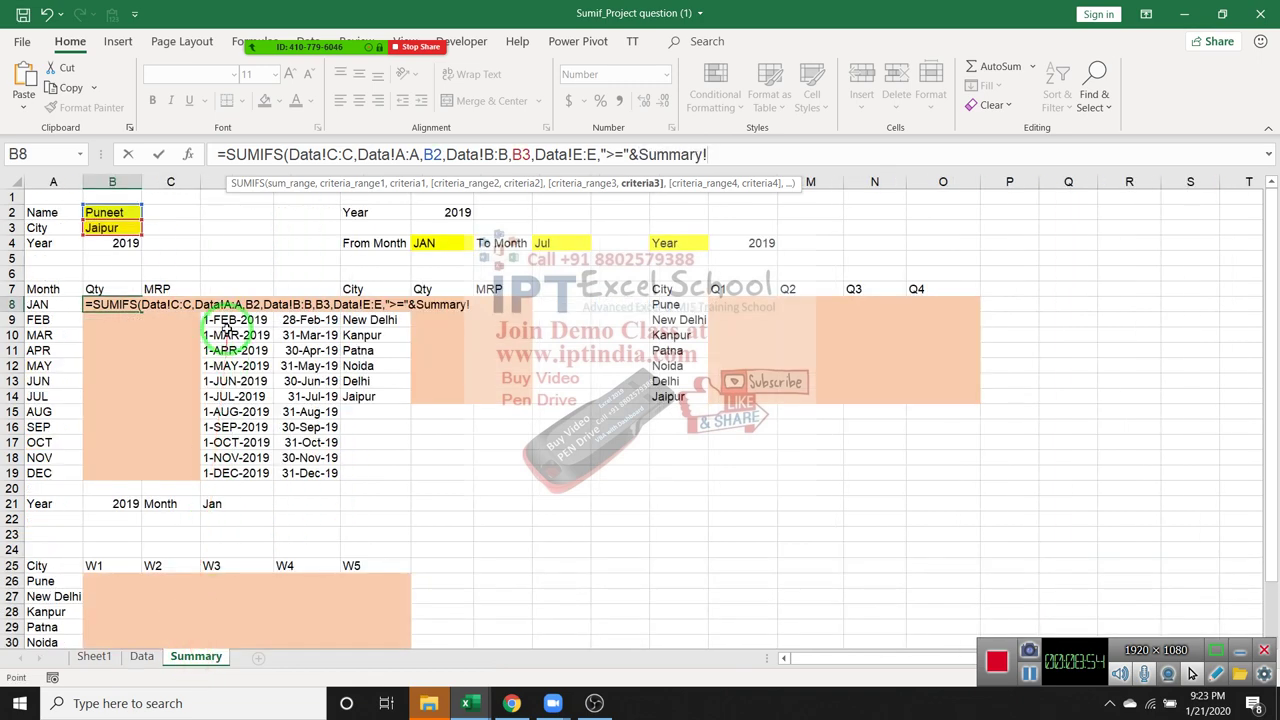
pyautogui.click(226, 319)
pyautogui.write(',')
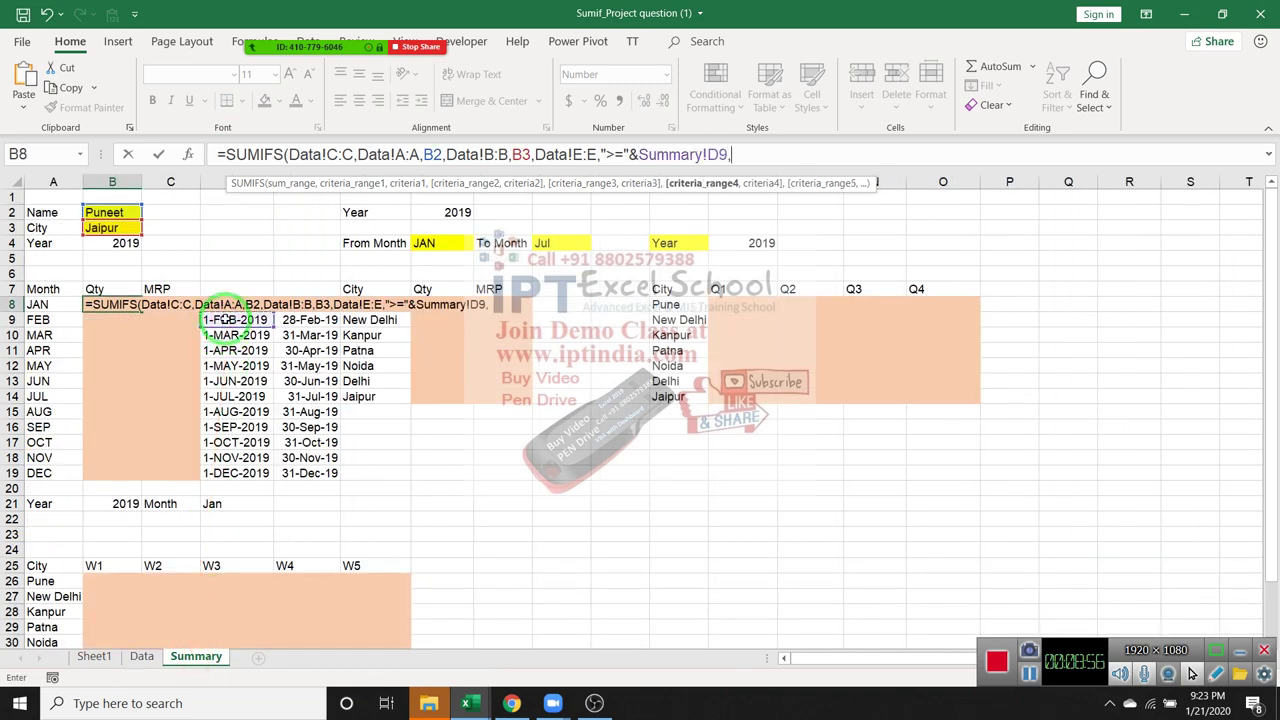
# Step: Add the Date column again with Summary!E9's month end as upper bound, returning 199.000
pyautogui.click(141, 656)
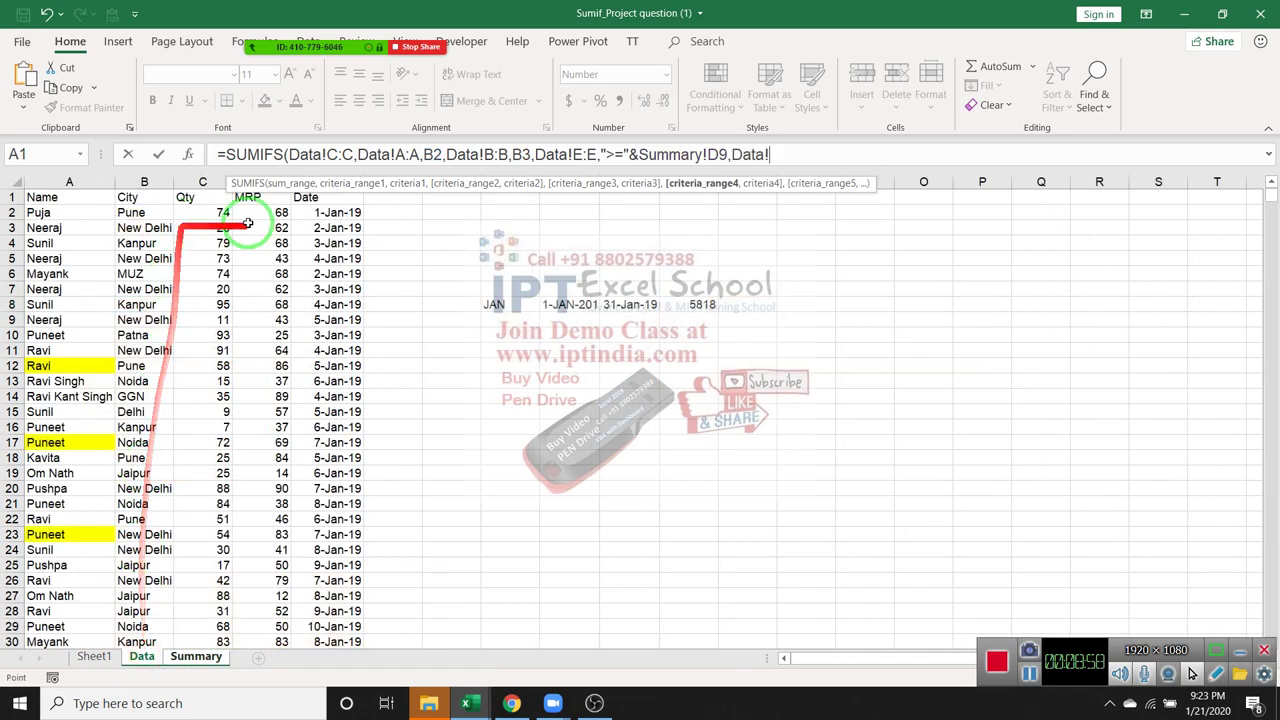
pyautogui.click(345, 240)
pyautogui.hotkey('ctrl', 'space')
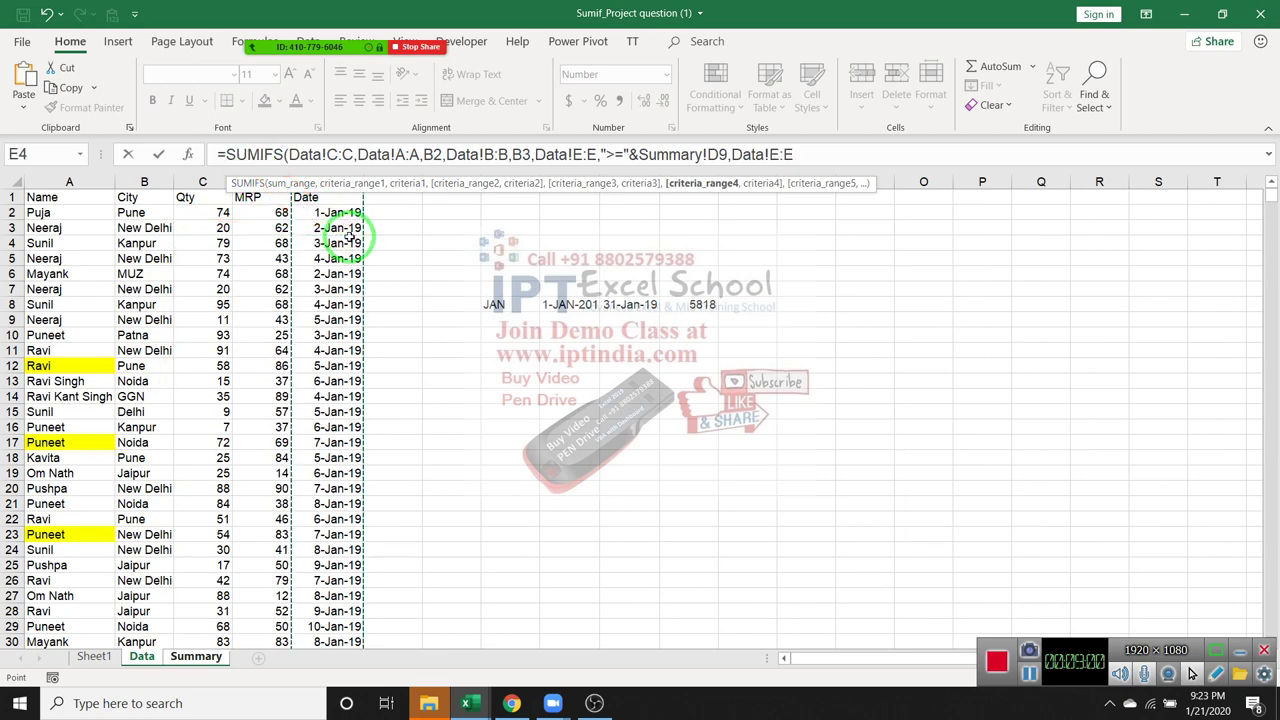
pyautogui.write(',"<="&')
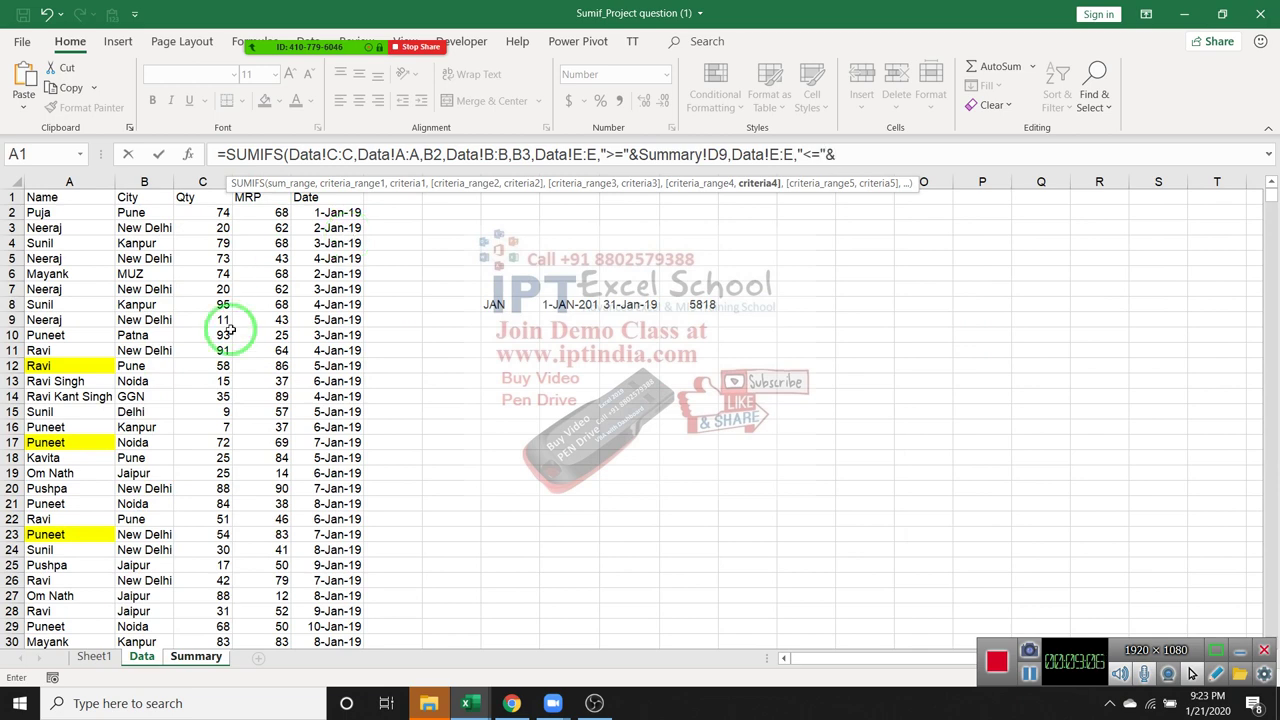
pyautogui.click(185, 656)
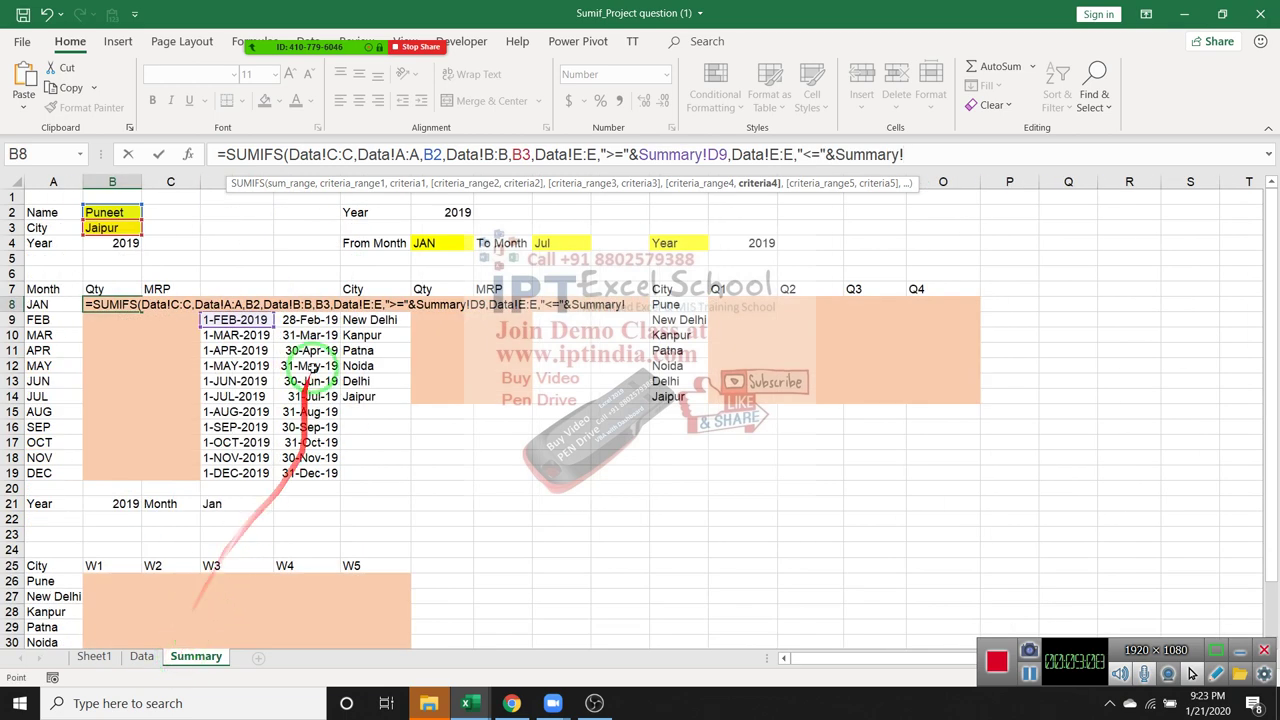
pyautogui.click(310, 320)
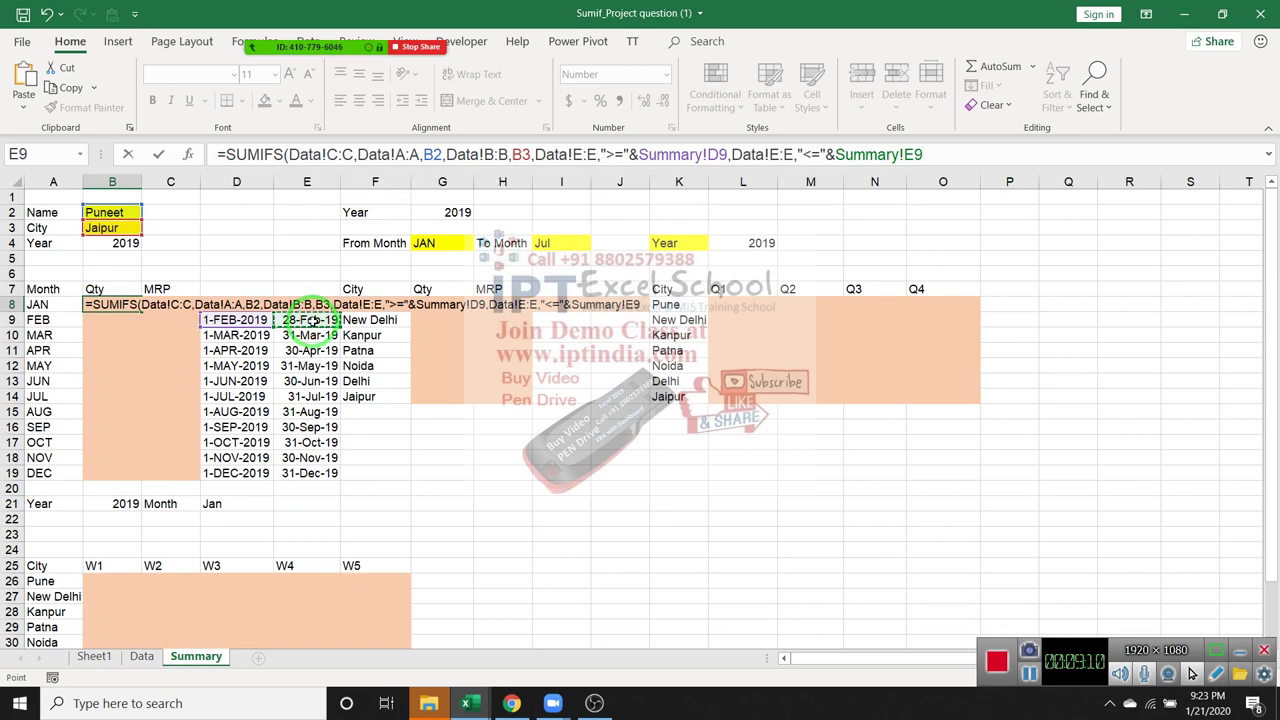
pyautogui.press('Return')
pyautogui.press('Up')
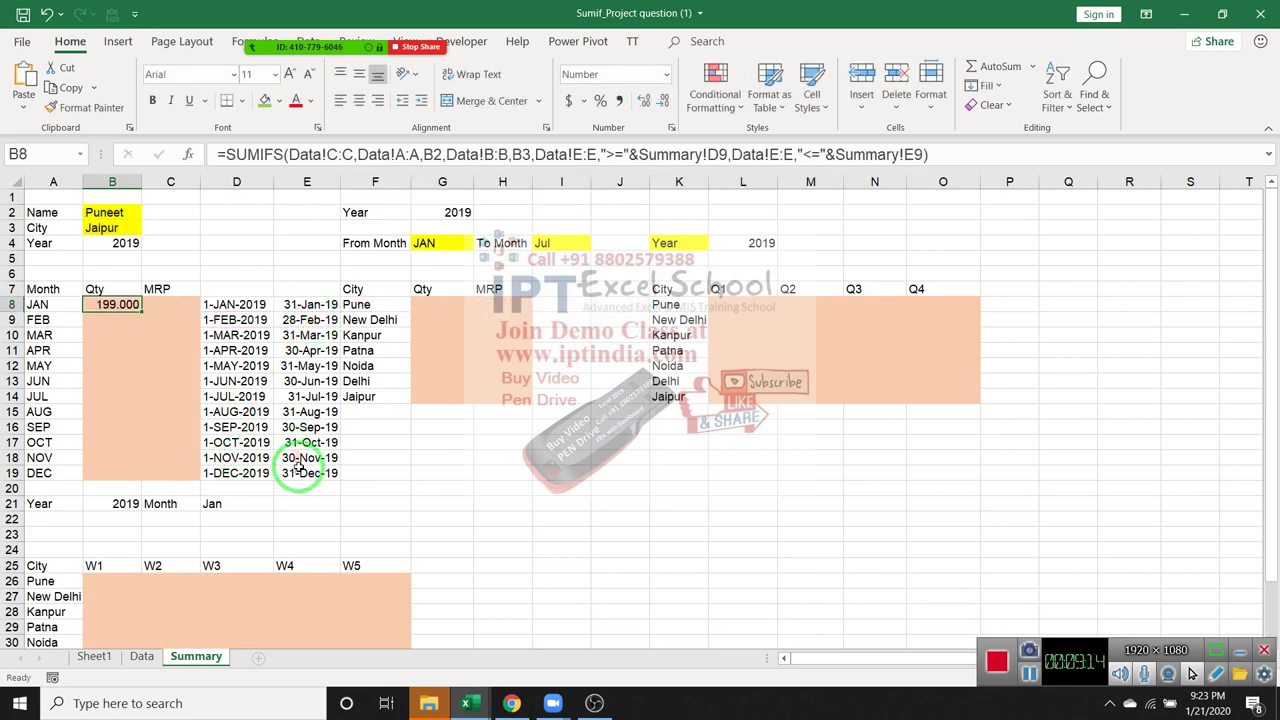
# Step: Make E8's EOMONTH use the inline date "1-"&A8&"-"&$B$4 instead of D8
pyautogui.moveTo(240, 305); pyautogui.dragTo(305, 305)
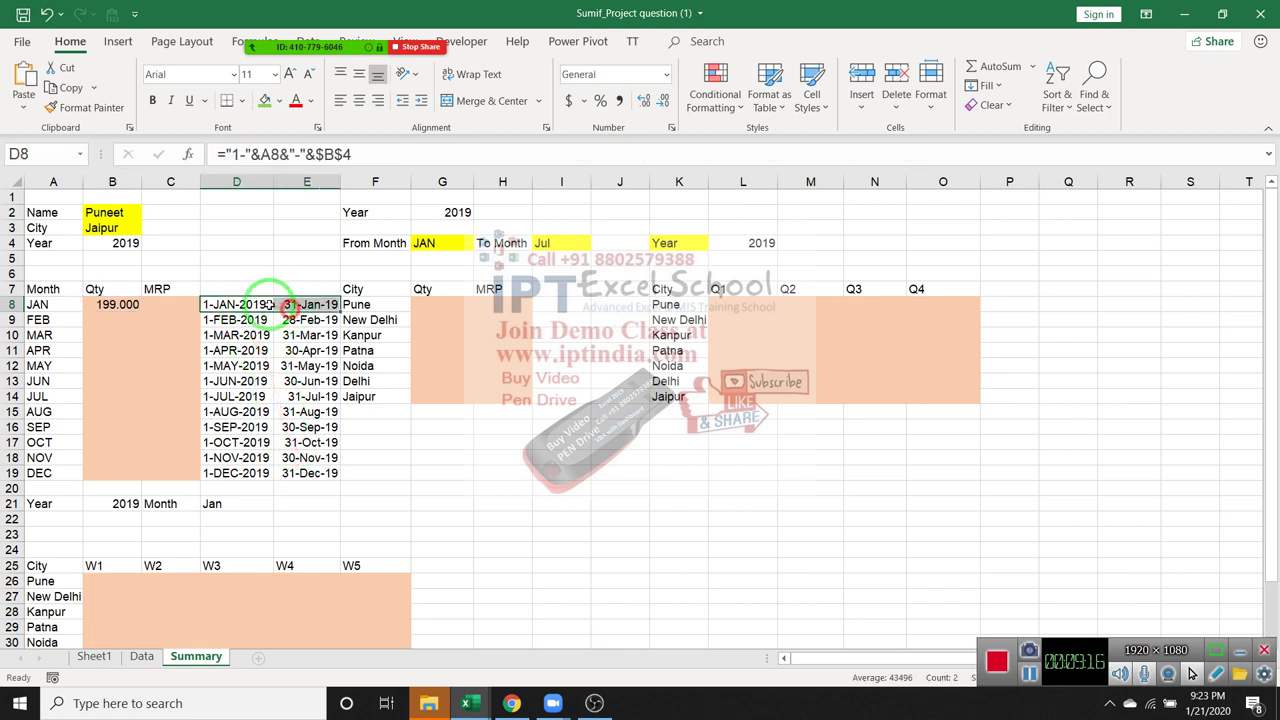
pyautogui.click(256, 302)
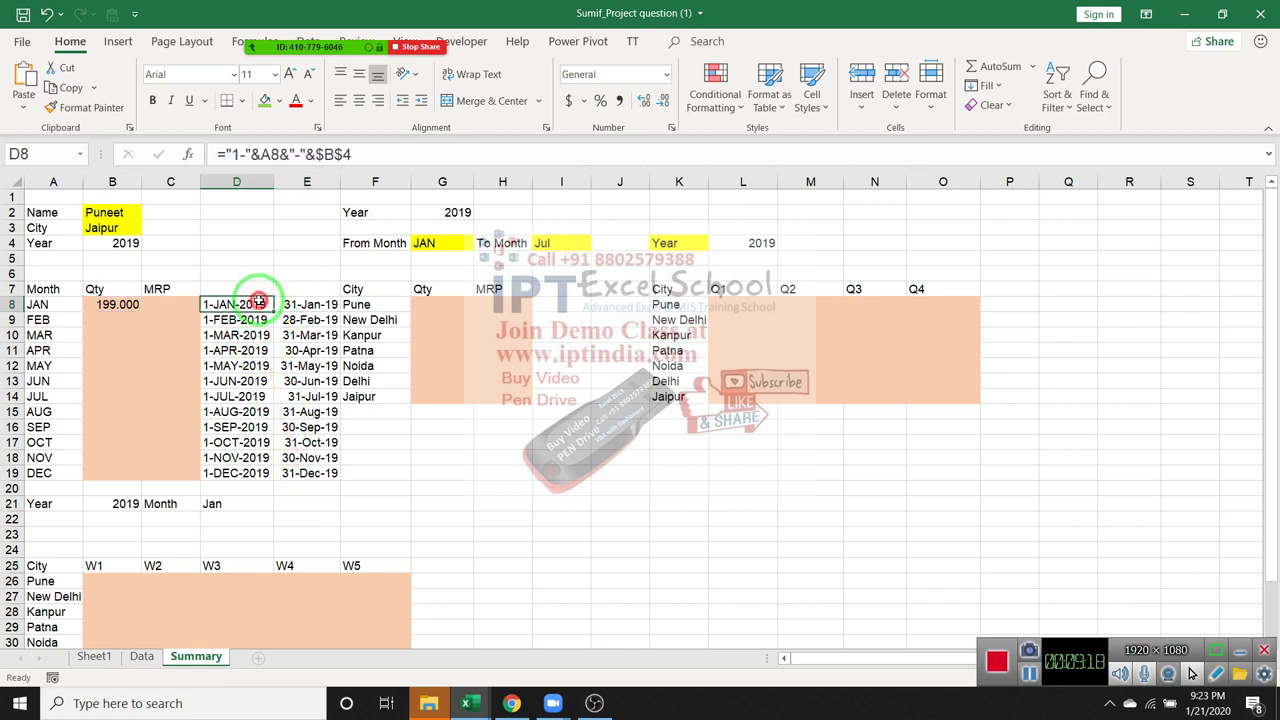
pyautogui.moveTo(230, 155); pyautogui.dragTo(451, 150)
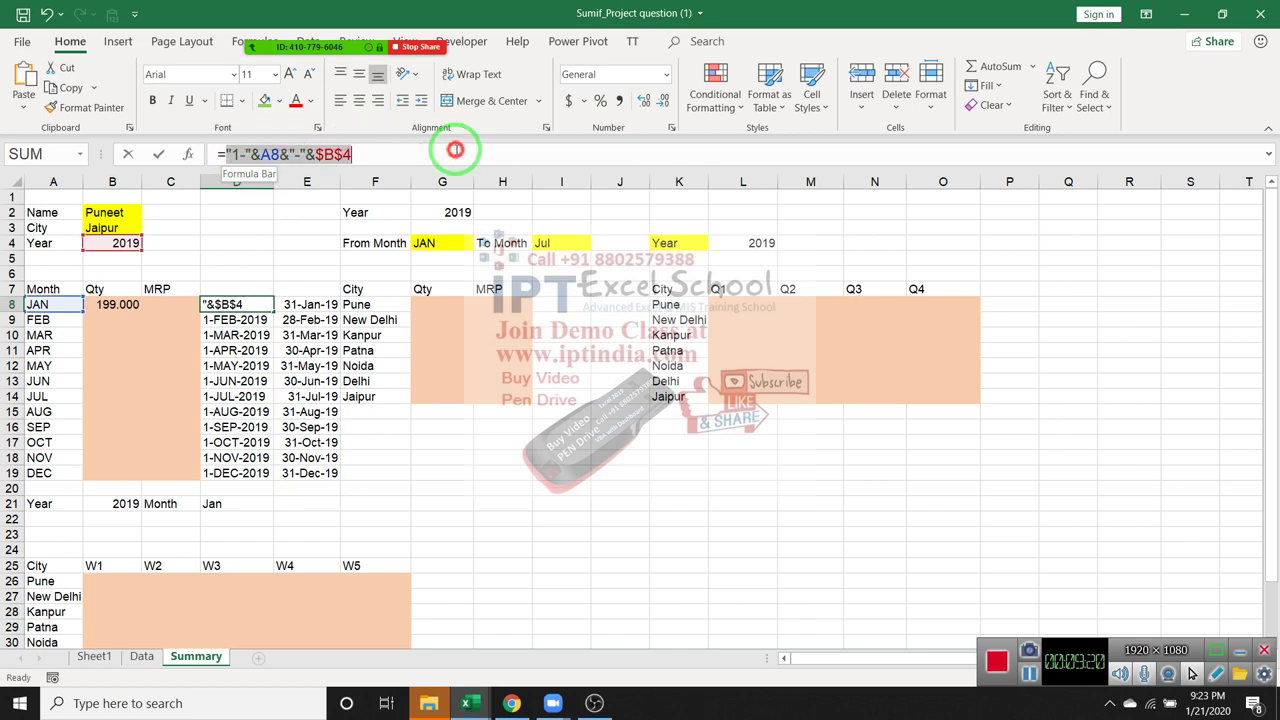
pyautogui.press('Escape')
pyautogui.click(306, 304)
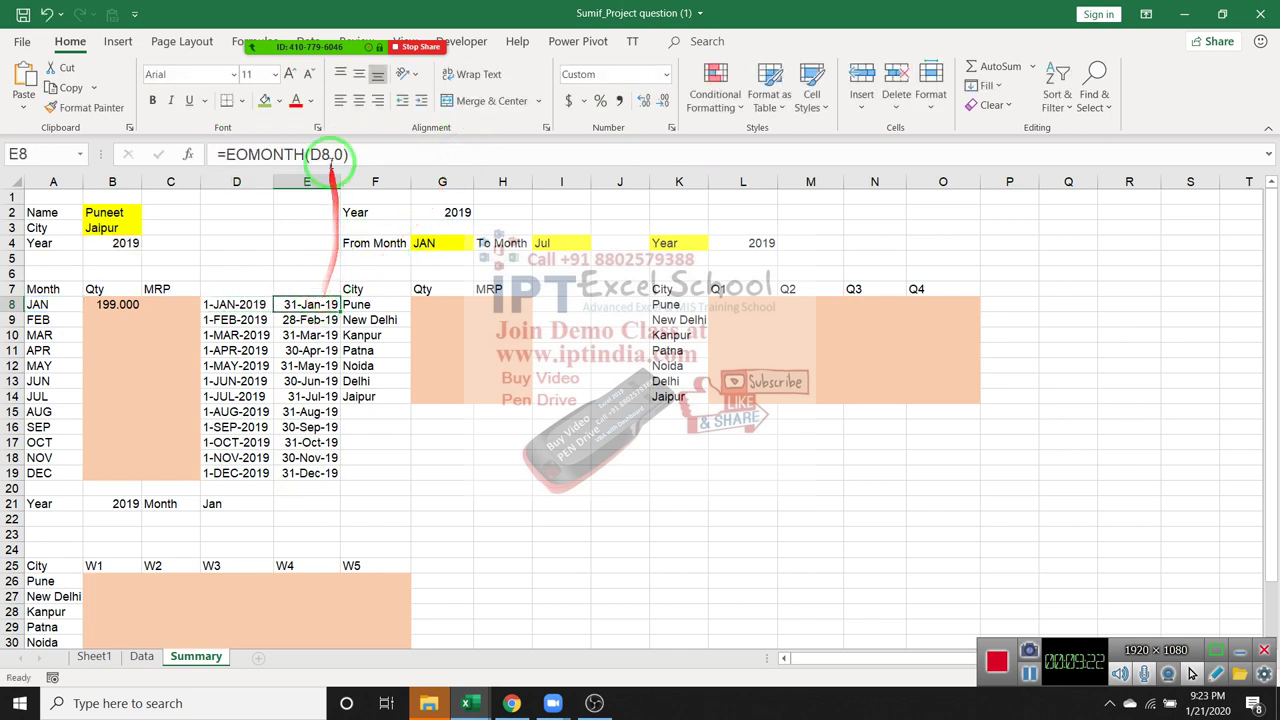
pyautogui.doubleClick(320, 154)
pyautogui.hotkey('ctrl', 'v')
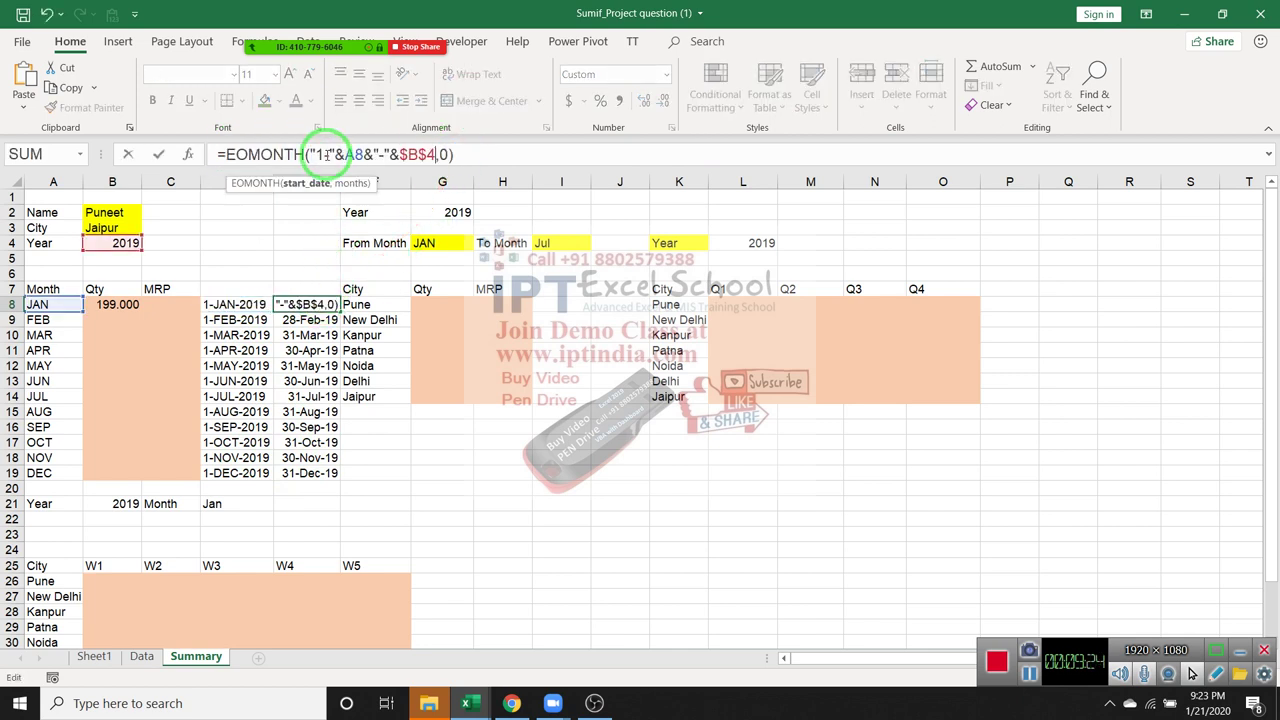
pyautogui.press('Return')
pyautogui.press('Up')
pyautogui.press('Left')
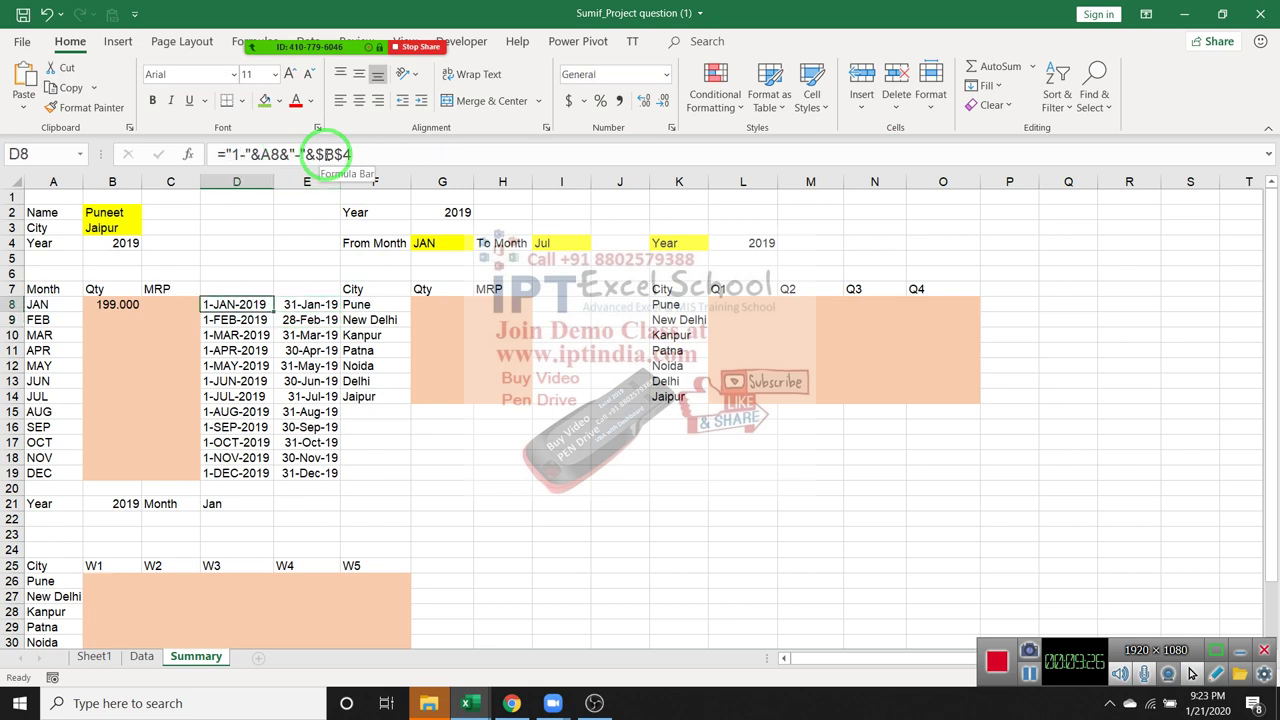
pyautogui.press('Left')
pyautogui.press('Left')
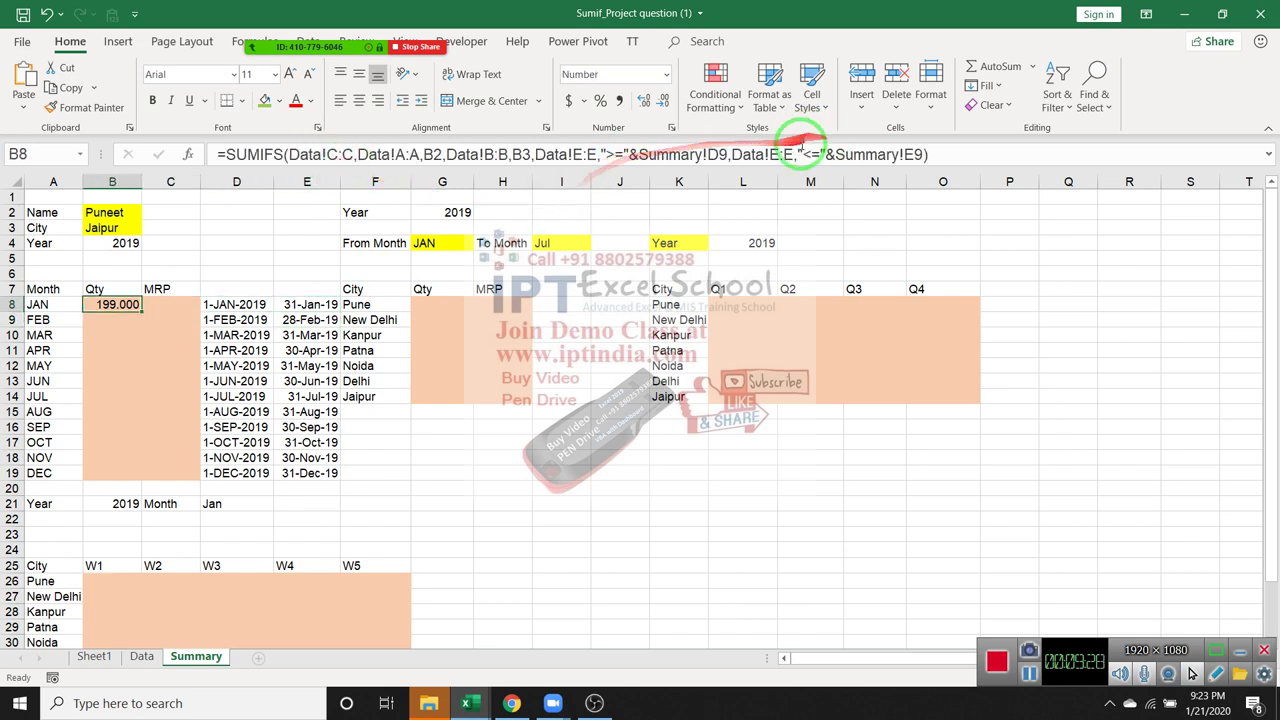
# Step: Replace B8's Summary!D9 start-date criterion with "1-"&A8&"-"&$B$4
pyautogui.moveTo(648, 157)
pyautogui.mouseDown()
pyautogui.moveTo(614, 160)
pyautogui.moveTo(722, 152)
pyautogui.mouseUp()
pyautogui.click(643, 153)
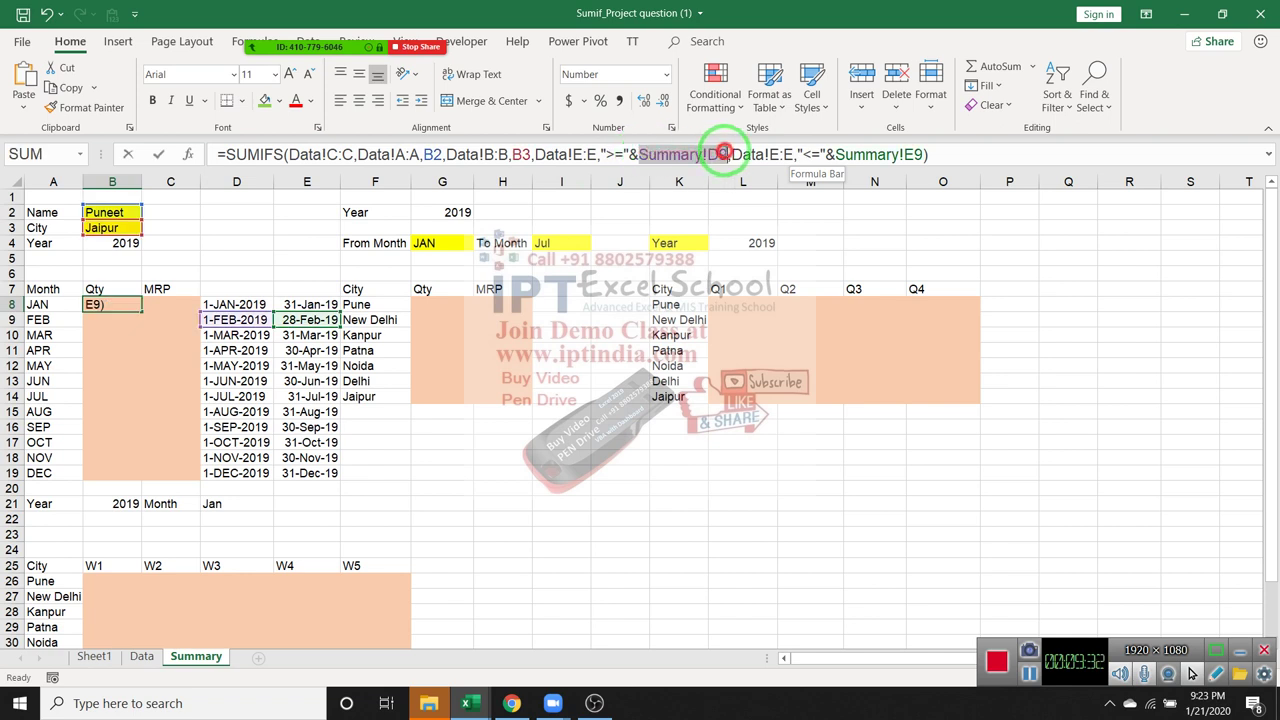
pyautogui.click(727, 154)
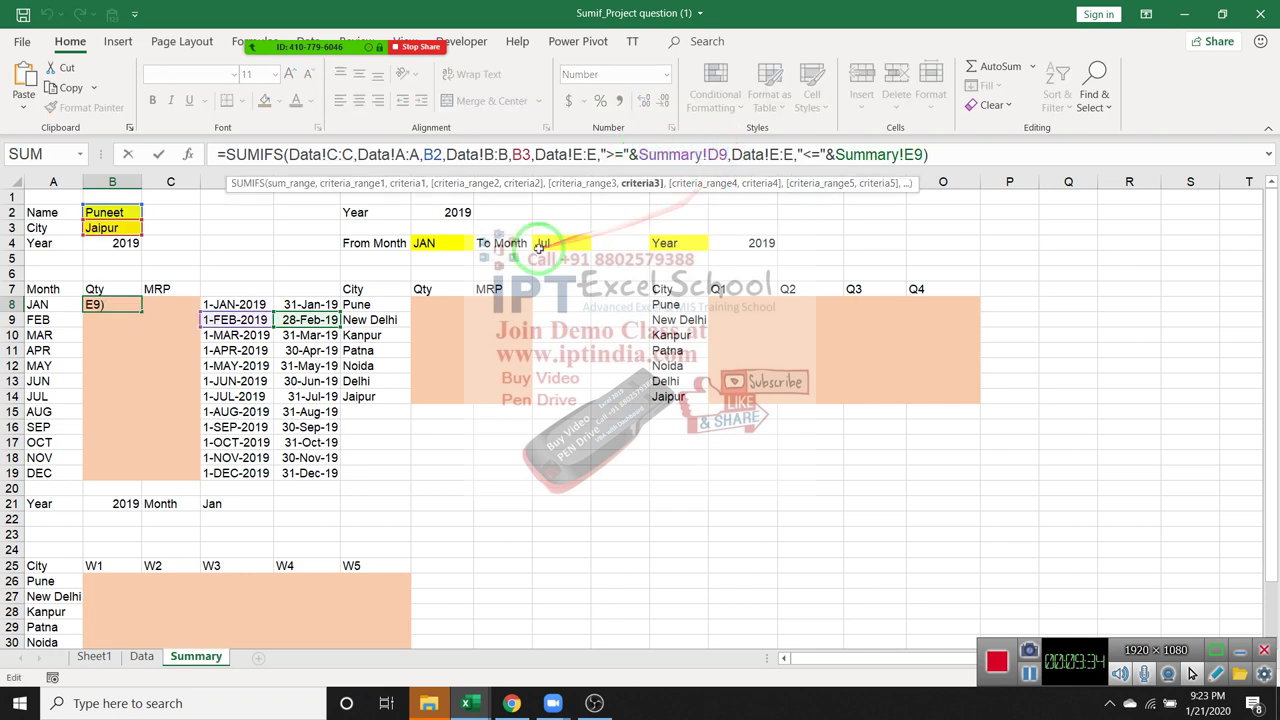
pyautogui.press('BackSpace')
pyautogui.press('BackSpace')
pyautogui.press('BackSpace')
pyautogui.press('BackSpace')
pyautogui.press('BackSpace')
pyautogui.press('BackSpace')
pyautogui.press('BackSpace')
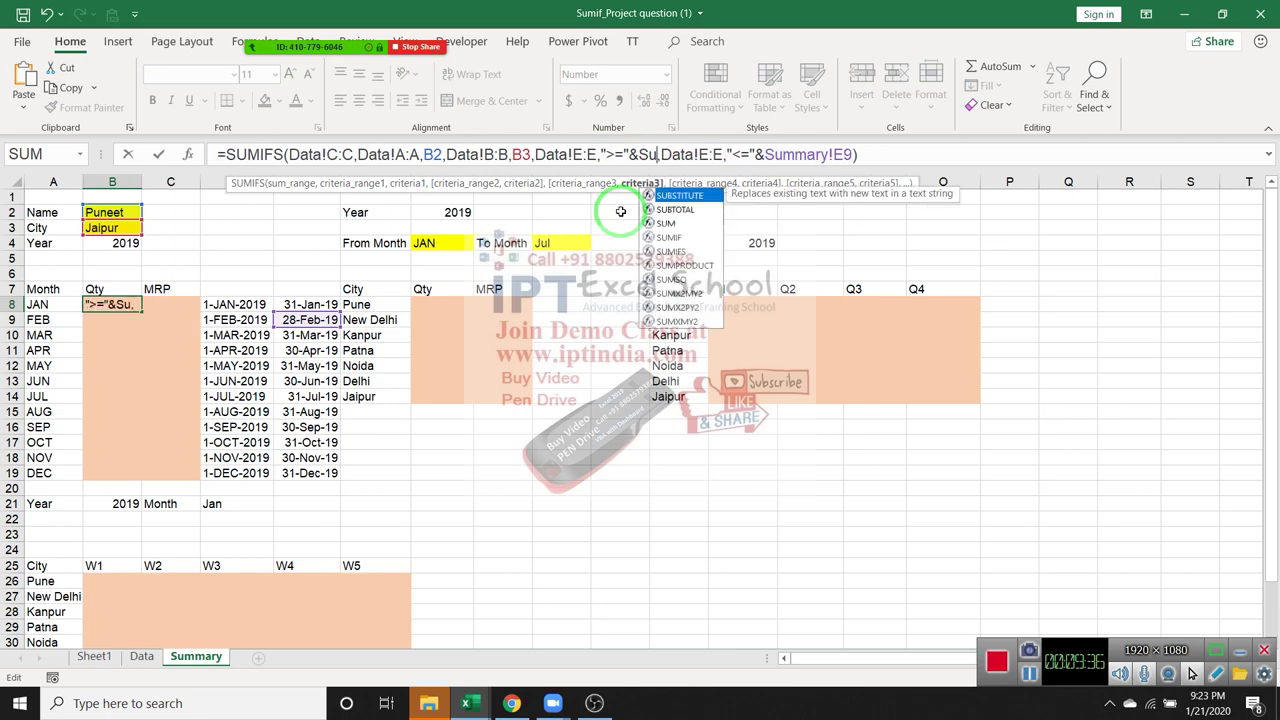
pyautogui.press('BackSpace')
pyautogui.write('"1-"&A8&"-"&$B$4')
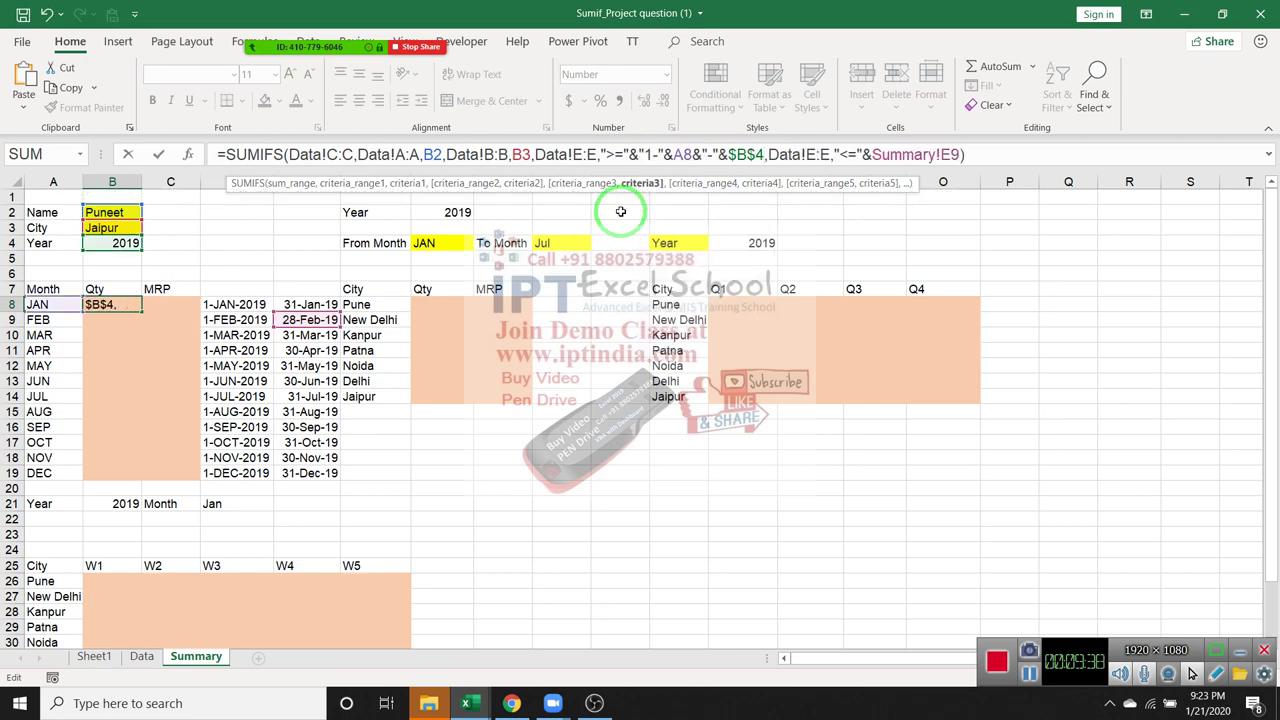
pyautogui.press('Return')
pyautogui.press('Up')
# Step: Replace B8's Summary!E9 end date with the EOMONTH expression, giving 183.000
pyautogui.press('Right')
pyautogui.press('Right')
pyautogui.press('Right')
pyautogui.press('Right')
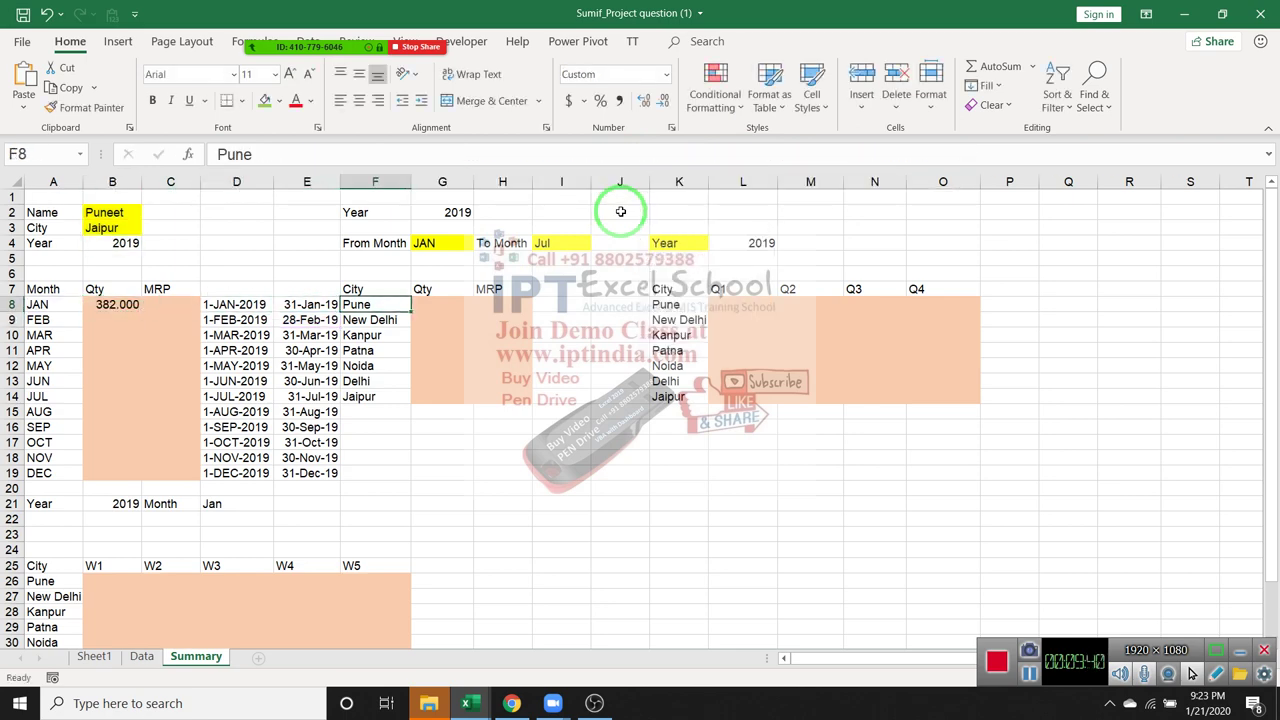
pyautogui.press('Left')
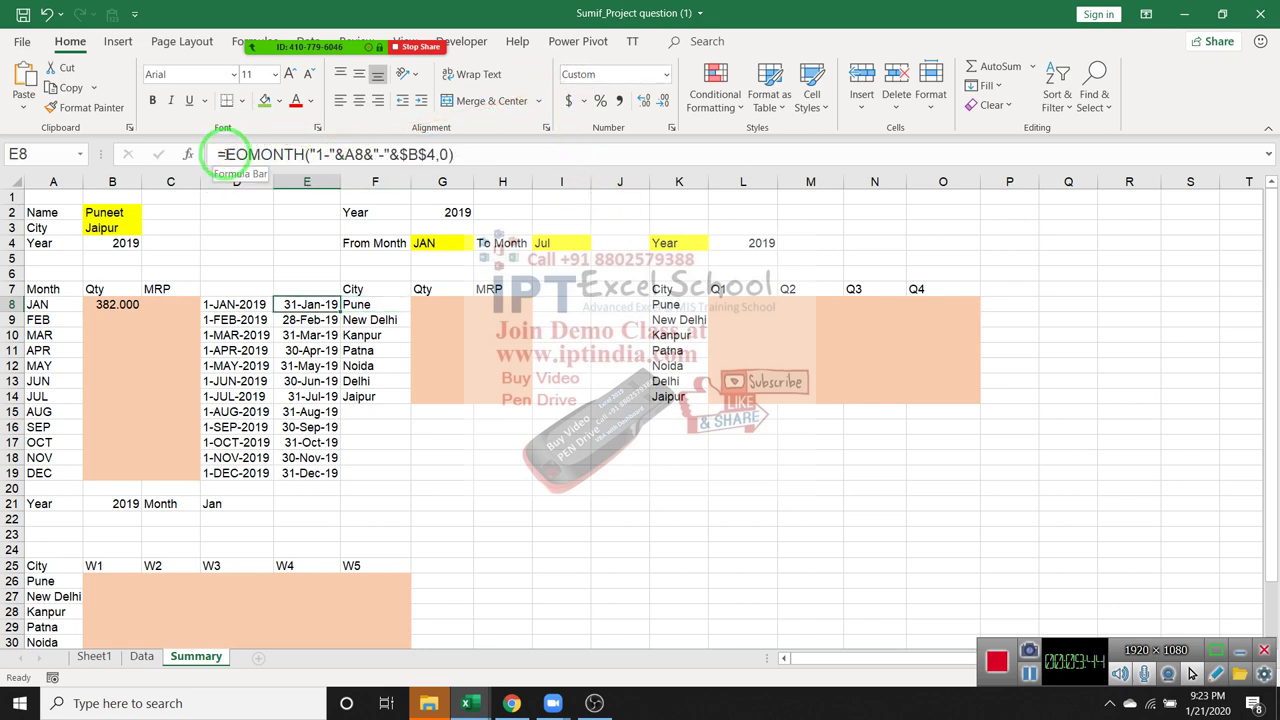
pyautogui.moveTo(225, 154); pyautogui.dragTo(517, 167)
pyautogui.hotkey('ctrl', 'c')
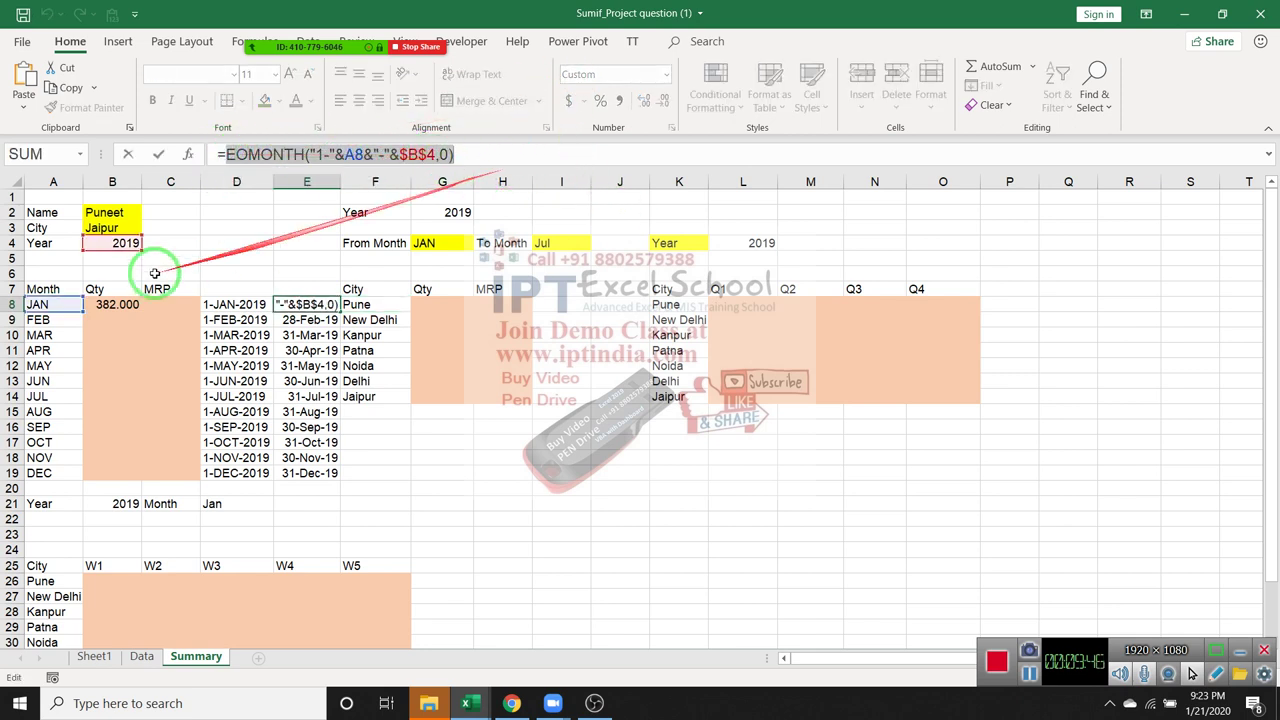
pyautogui.press('Escape')
pyautogui.click(117, 304)
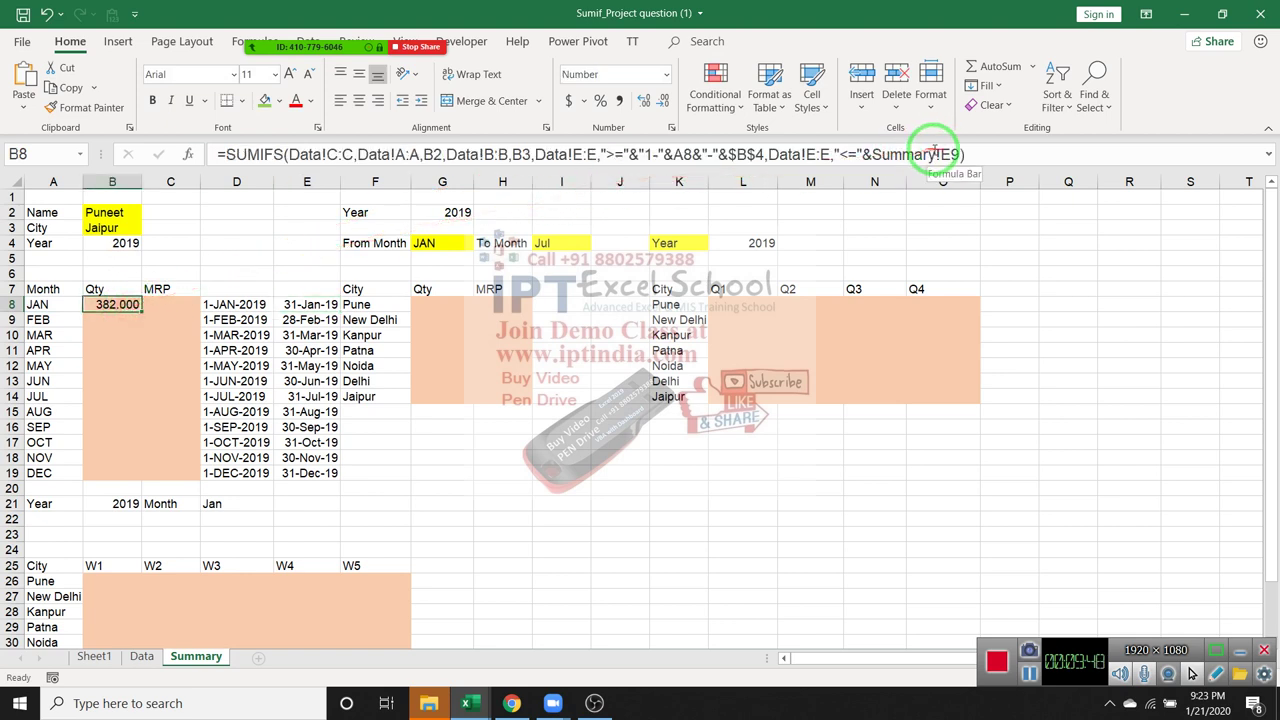
pyautogui.click(874, 154)
pyautogui.moveTo(874, 154); pyautogui.dragTo(957, 154)
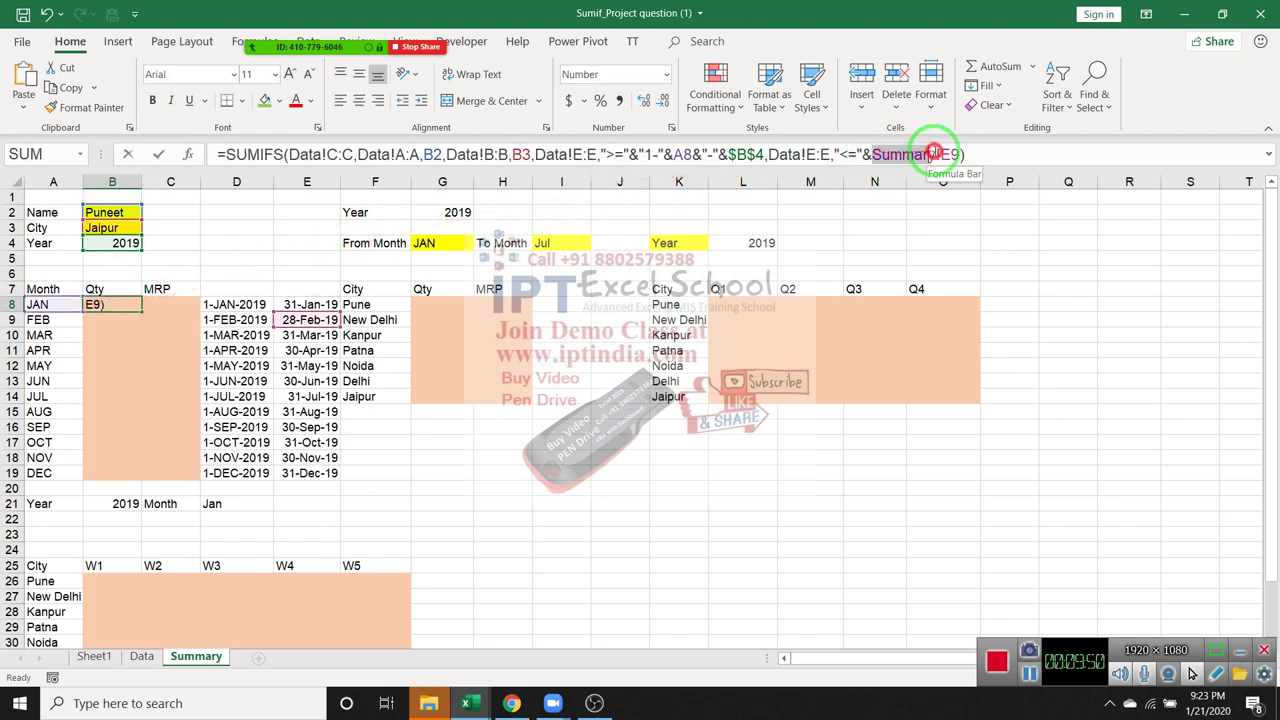
pyautogui.hotkey('ctrl', 'v')
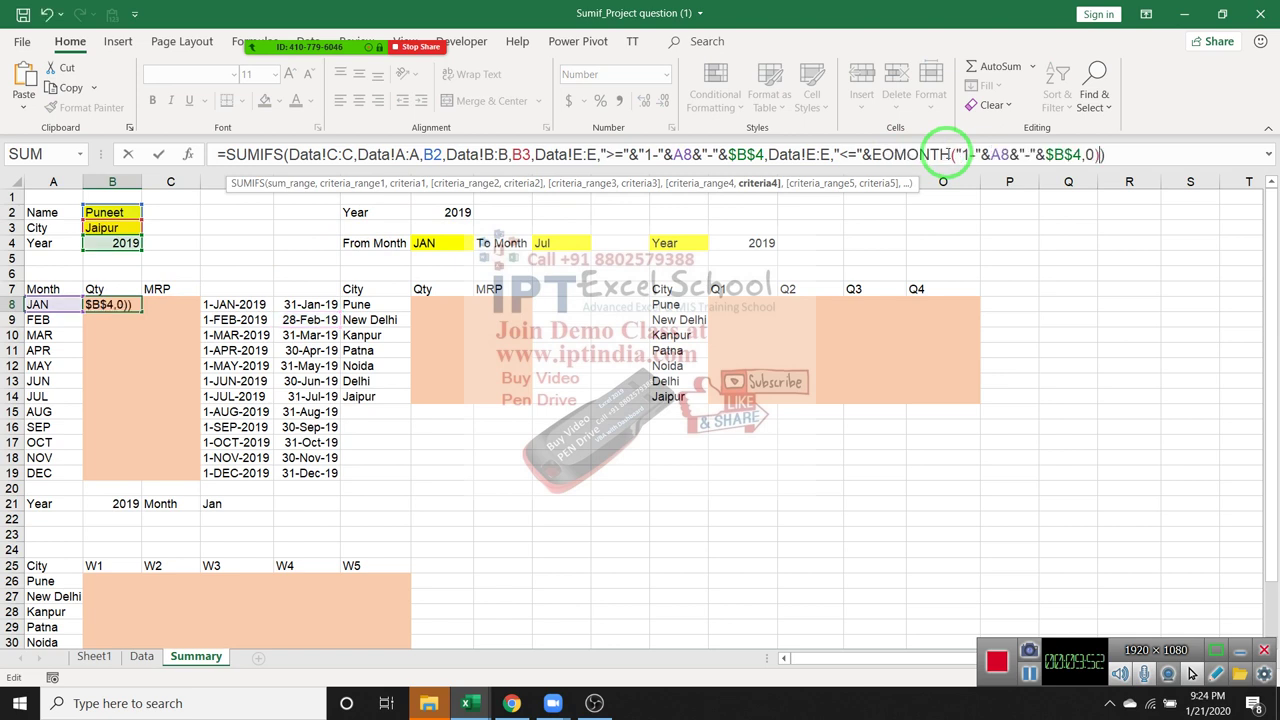
pyautogui.hotkey('ctrl', 'Return')
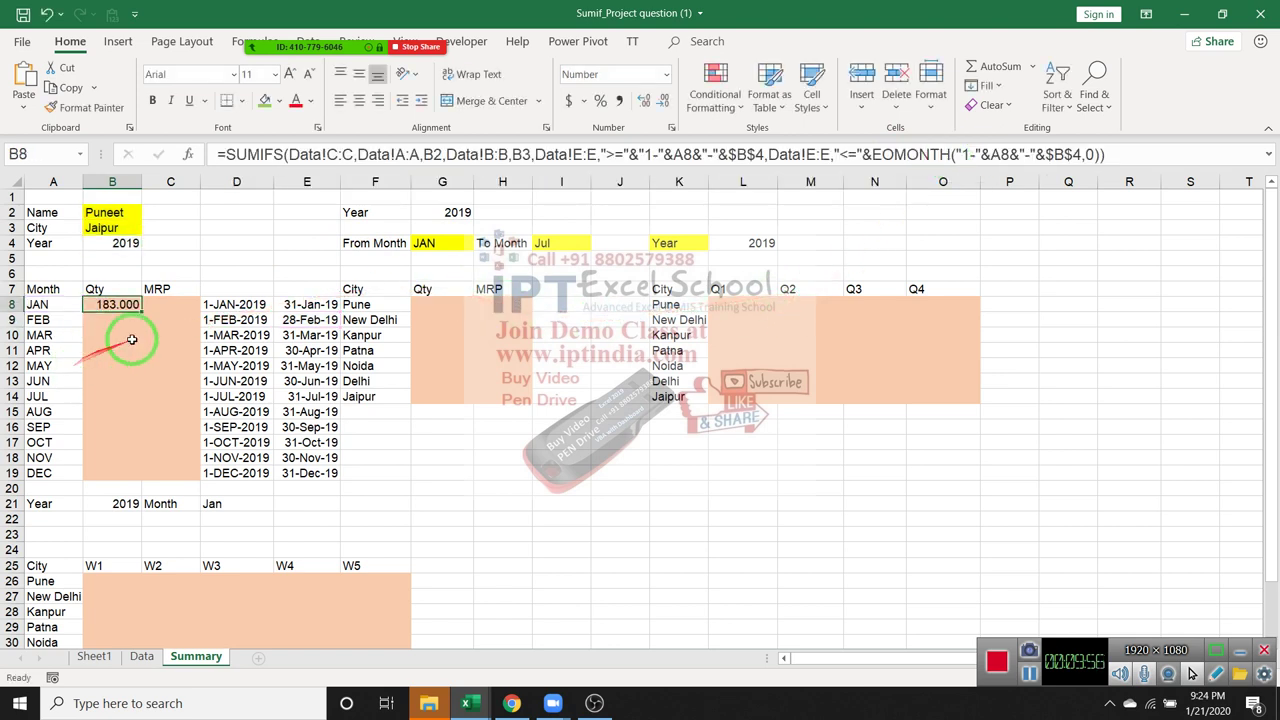
# Step: Lock B8's name and city criteria as absolute references $B$2 and $B$3
pyautogui.doubleClick(433, 155)
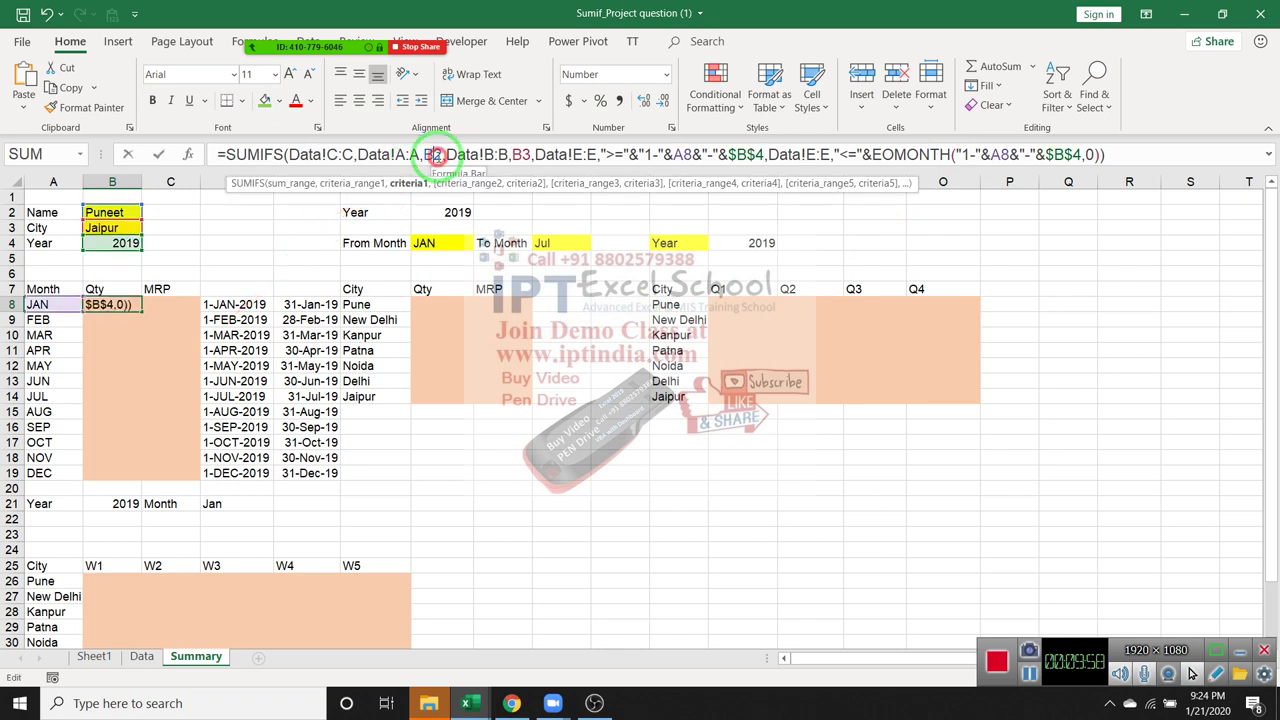
pyautogui.press('F4')
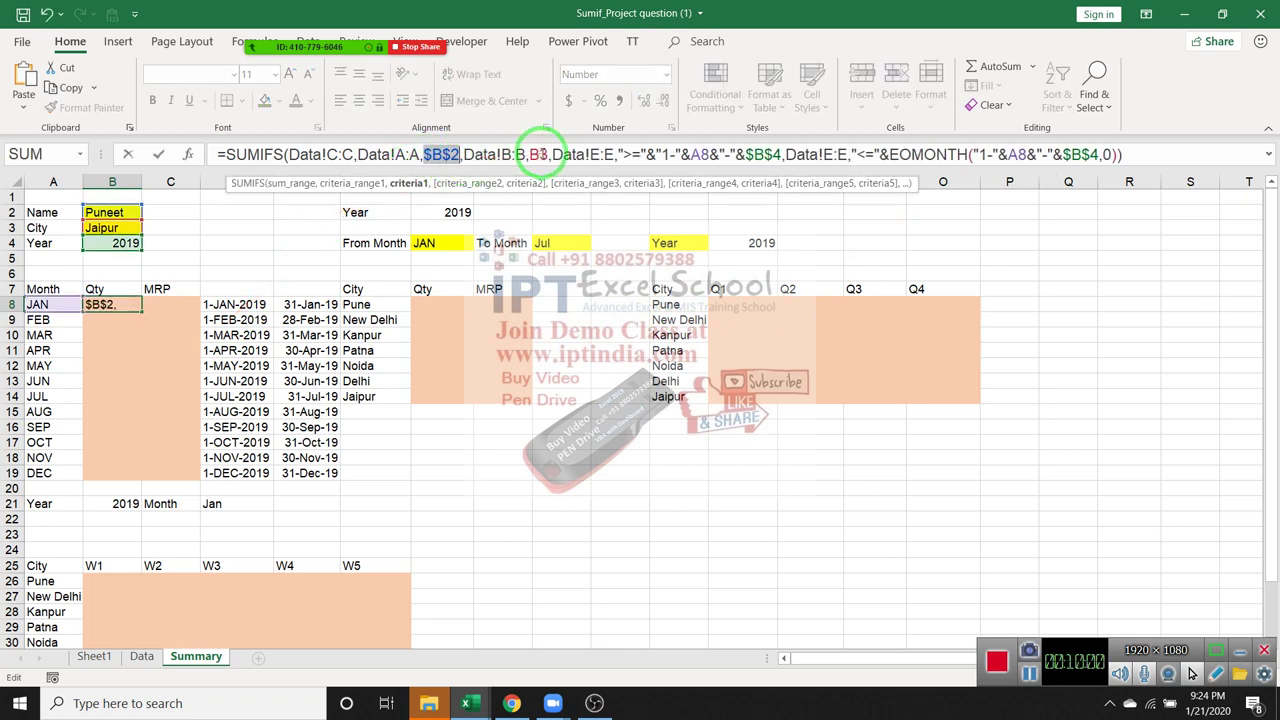
pyautogui.doubleClick(538, 155)
pyautogui.press('F4')
pyautogui.press('Return')
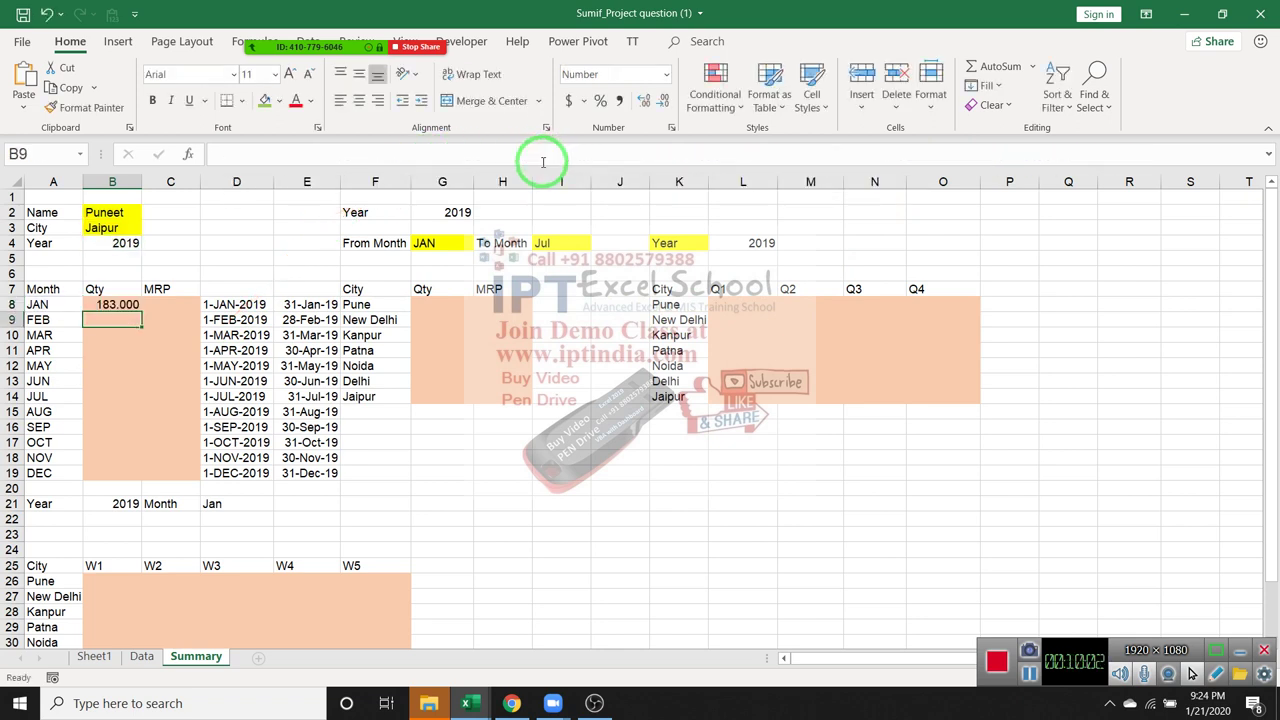
# Step: Fill the SUMIFS down B8:B19 for JAN through DEC
pyautogui.press('Left')
pyautogui.hotkey('ctrl', 'Down')
pyautogui.press('Right')
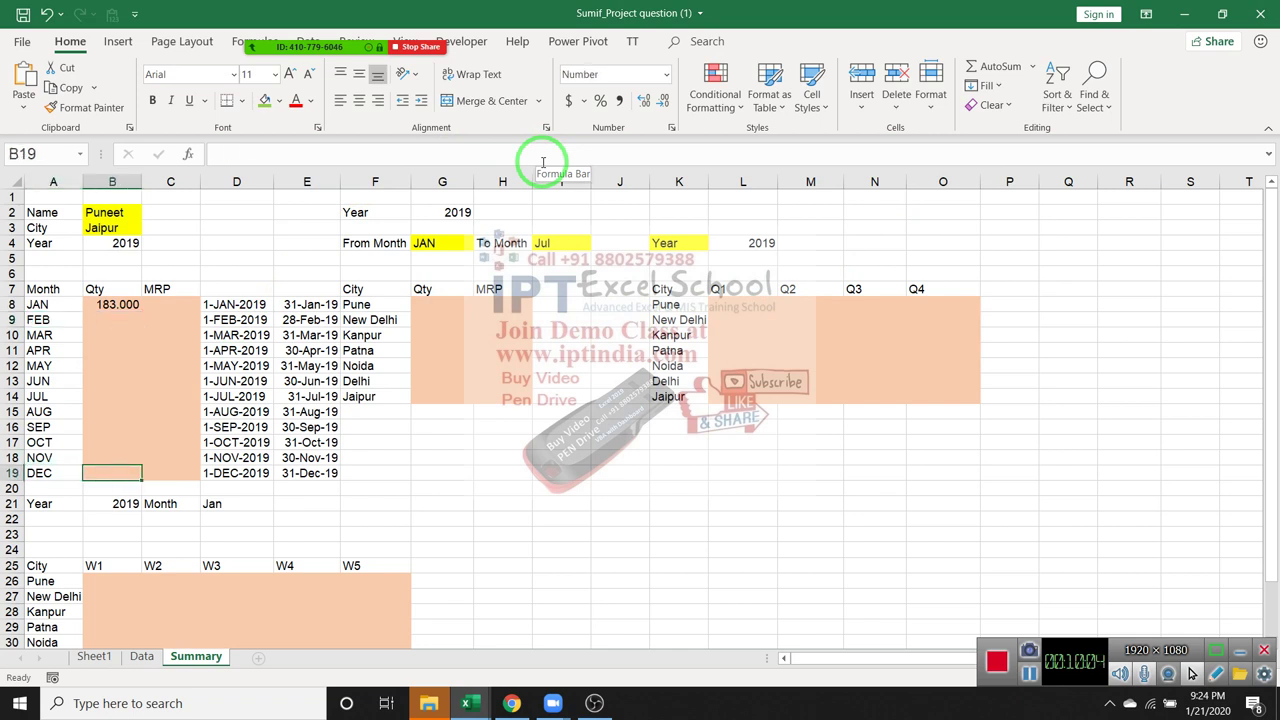
pyautogui.hotkey('ctrl', 'shift', 'Up')
pyautogui.hotkey('ctrl', 'd')
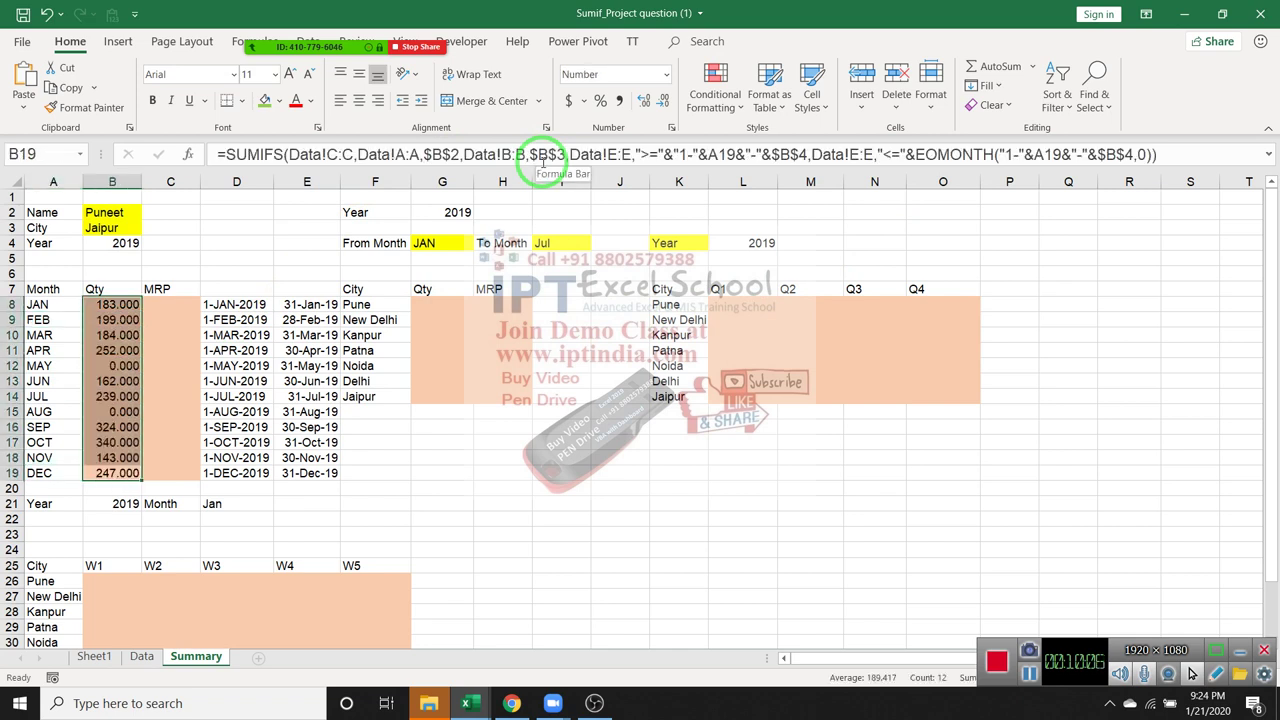
# Step: Clear the formulas accidentally copied into the MRP column C8:C19
pyautogui.hotkey('shift', 'Right')
pyautogui.hotkey('ctrl', 'r')
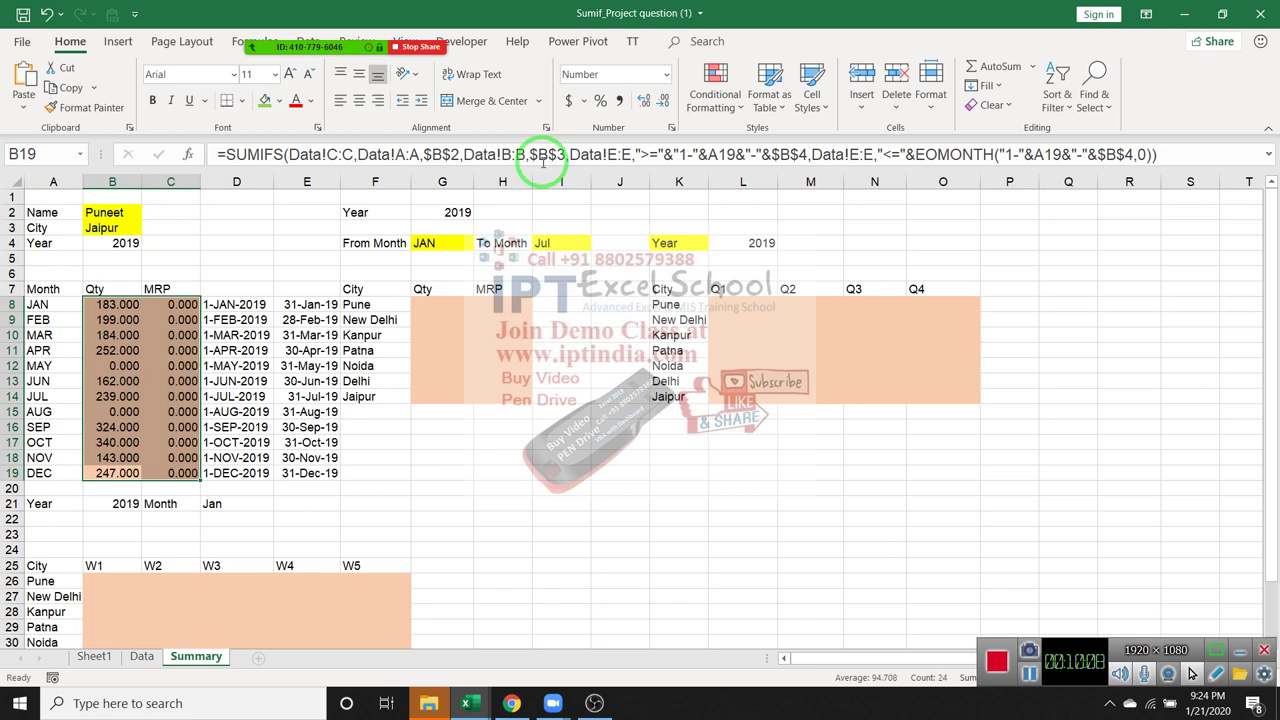
pyautogui.press('Right')
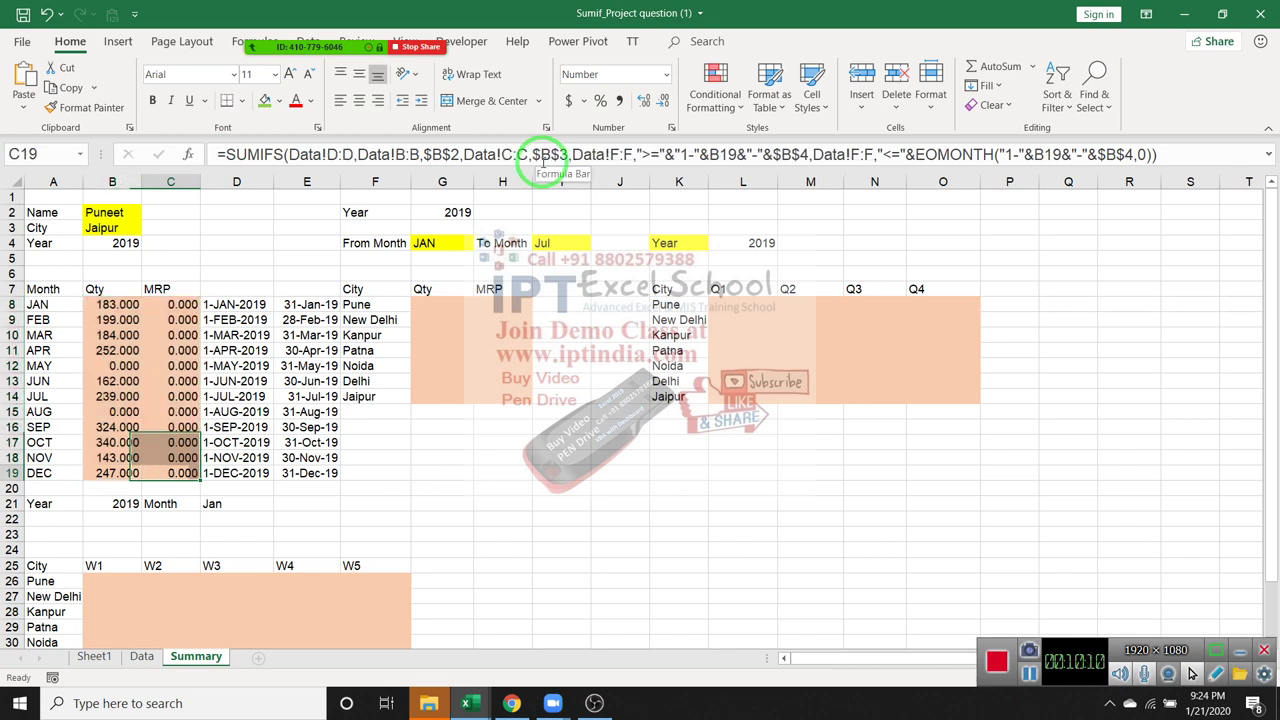
pyautogui.hotkey('ctrl', 'Up')
pyautogui.hotkey('ctrl', 'shift', 'Down')
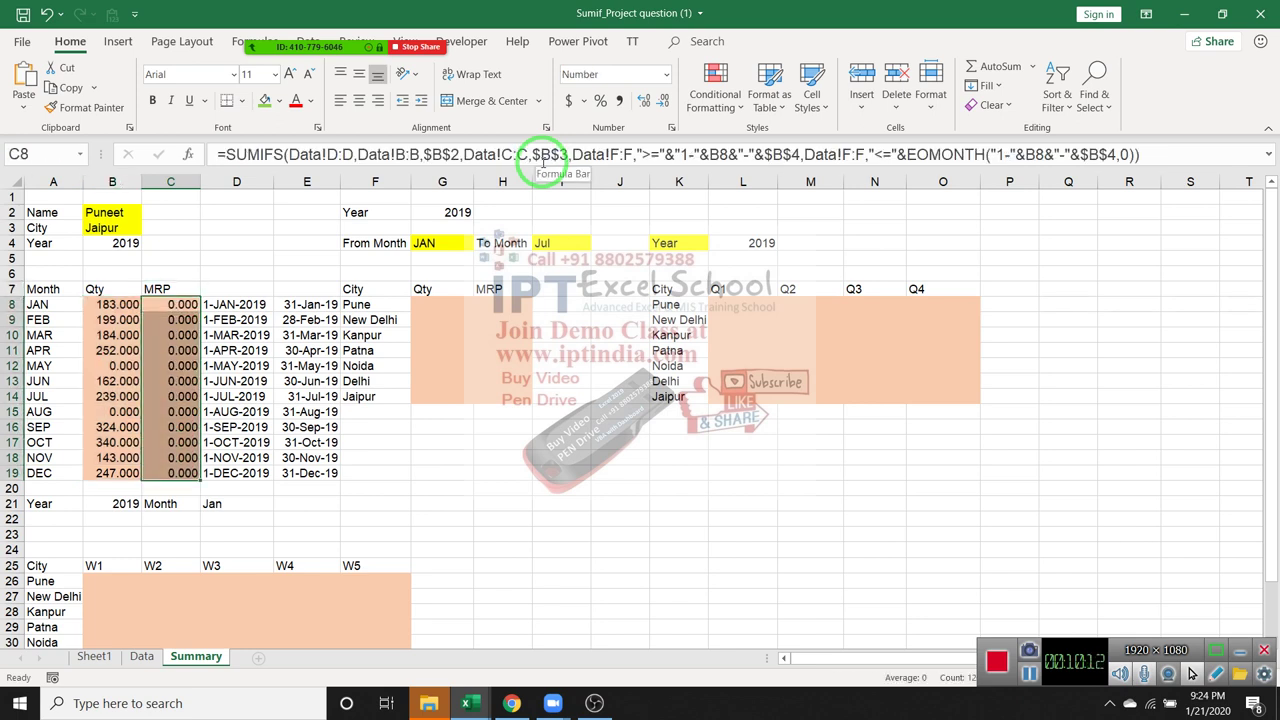
pyautogui.press('Delete')
pyautogui.press('Up')
pyautogui.press('Down')
pyautogui.press('Left')
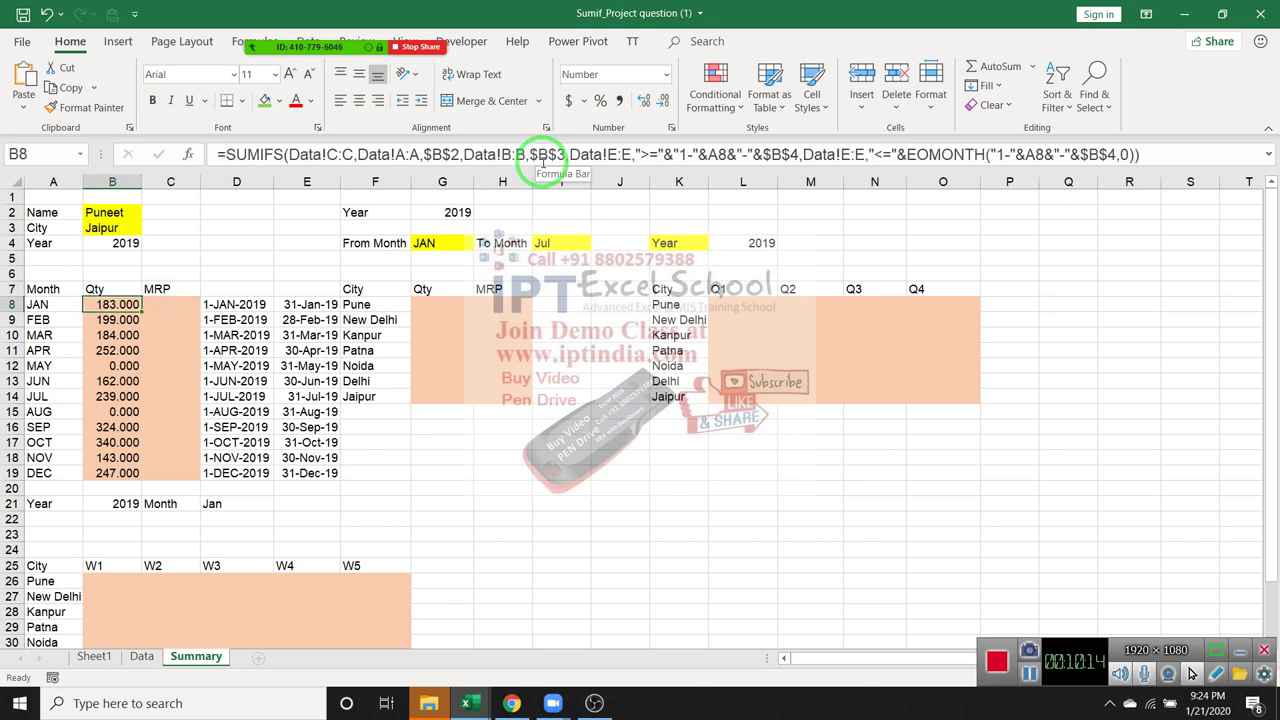
pyautogui.moveTo(223, 154)
pyautogui.mouseDown()
pyautogui.moveTo(1080, 167)
pyautogui.moveTo(1041, 175)
pyautogui.mouseUp()
# Step: Paste the Qty SUMIFS formula into JAN's MRP cell C8 and change it to AVERAGEIFS
pyautogui.press('Tab')
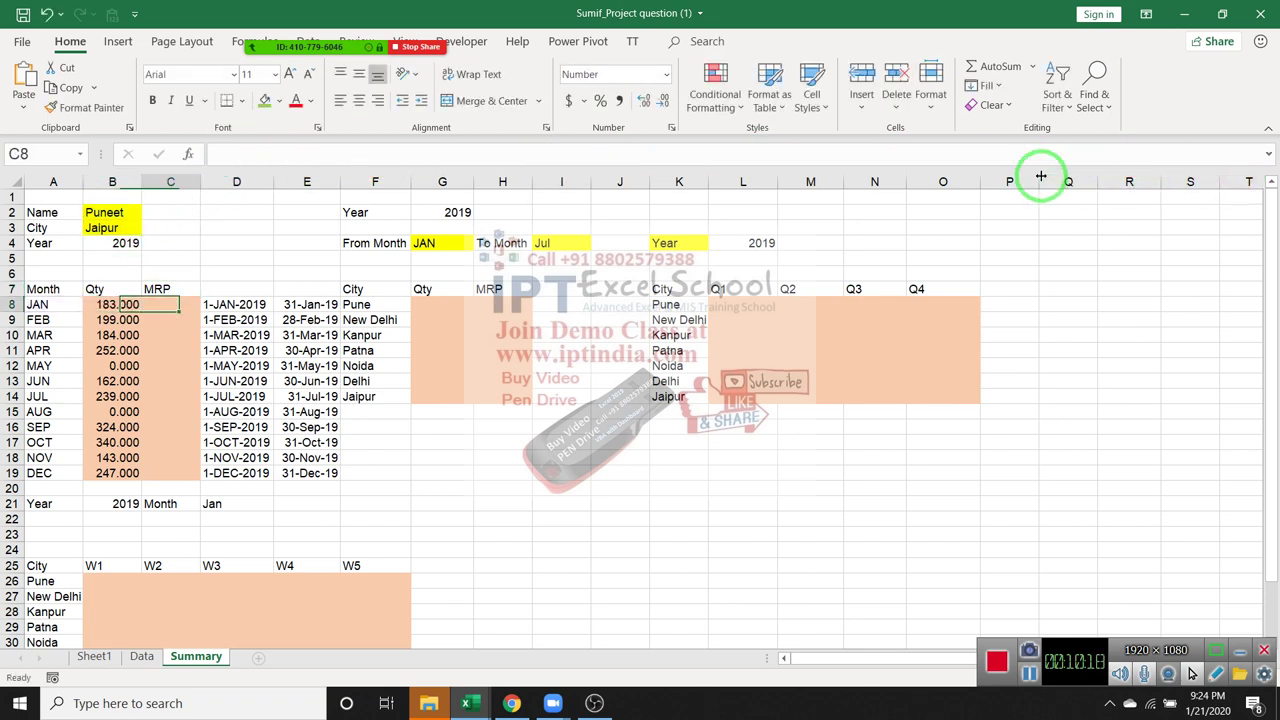
pyautogui.write('\'SUMIFS(Data!C:C,Data!A:A,$B$2,Data!B:B,$B$3,Data!E:E,">="&"1-"&A8&"-"&$B$4,Data!E:E,"<="&EOMONTH("1-"&A8&"-"&$B$4,0))')
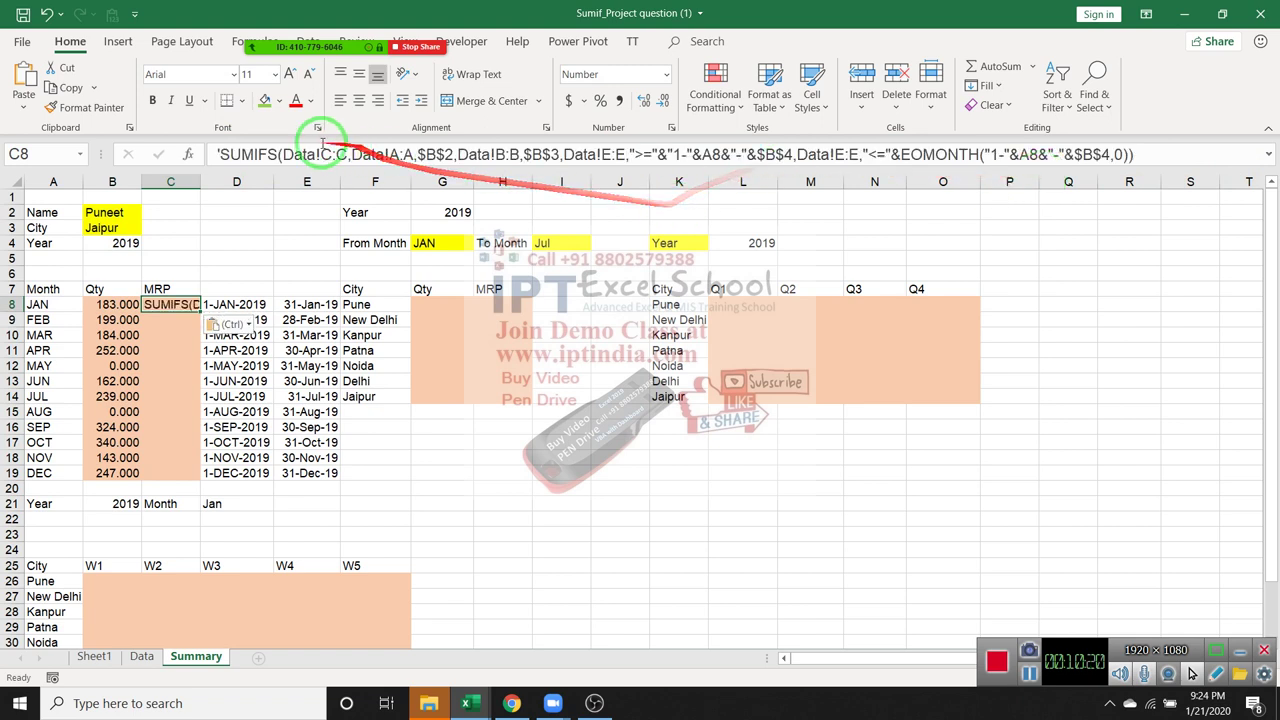
pyautogui.click(222, 157)
pyautogui.press('Delete')
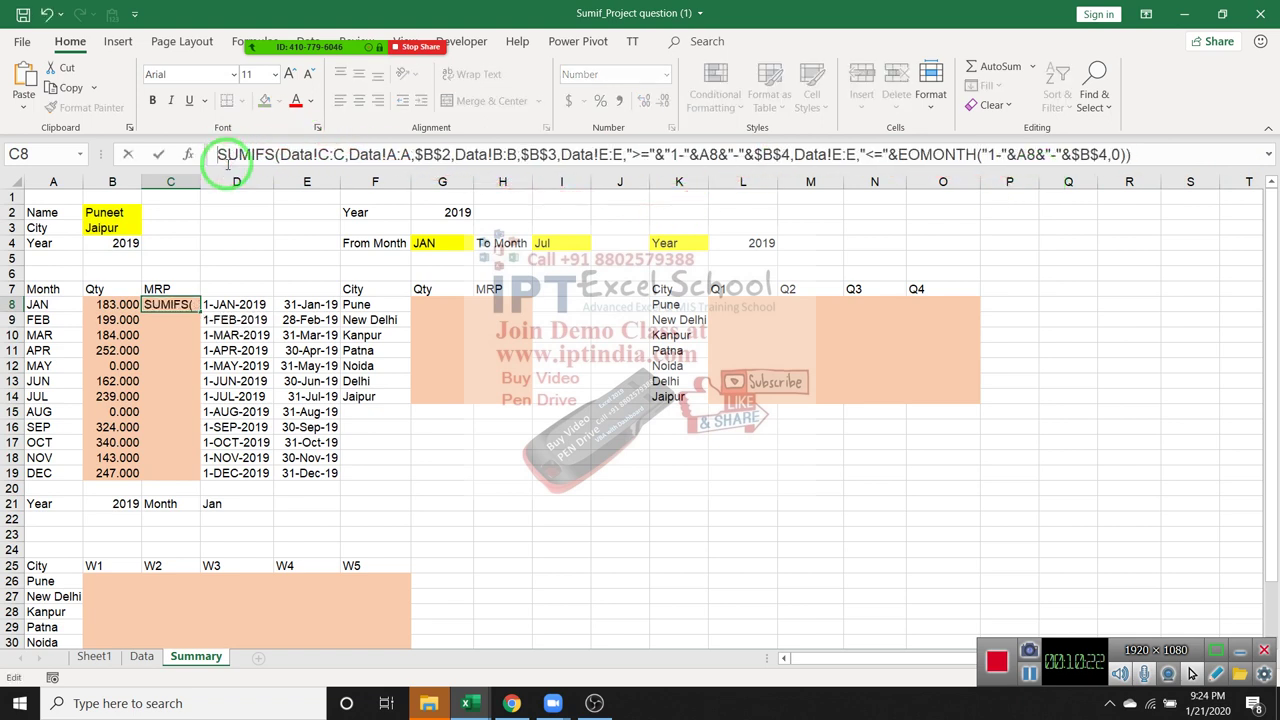
pyautogui.write('=')
pyautogui.press('Delete')
pyautogui.press('Delete')
pyautogui.press('Delete')
pyautogui.press('Delete')
pyautogui.press('Delete')
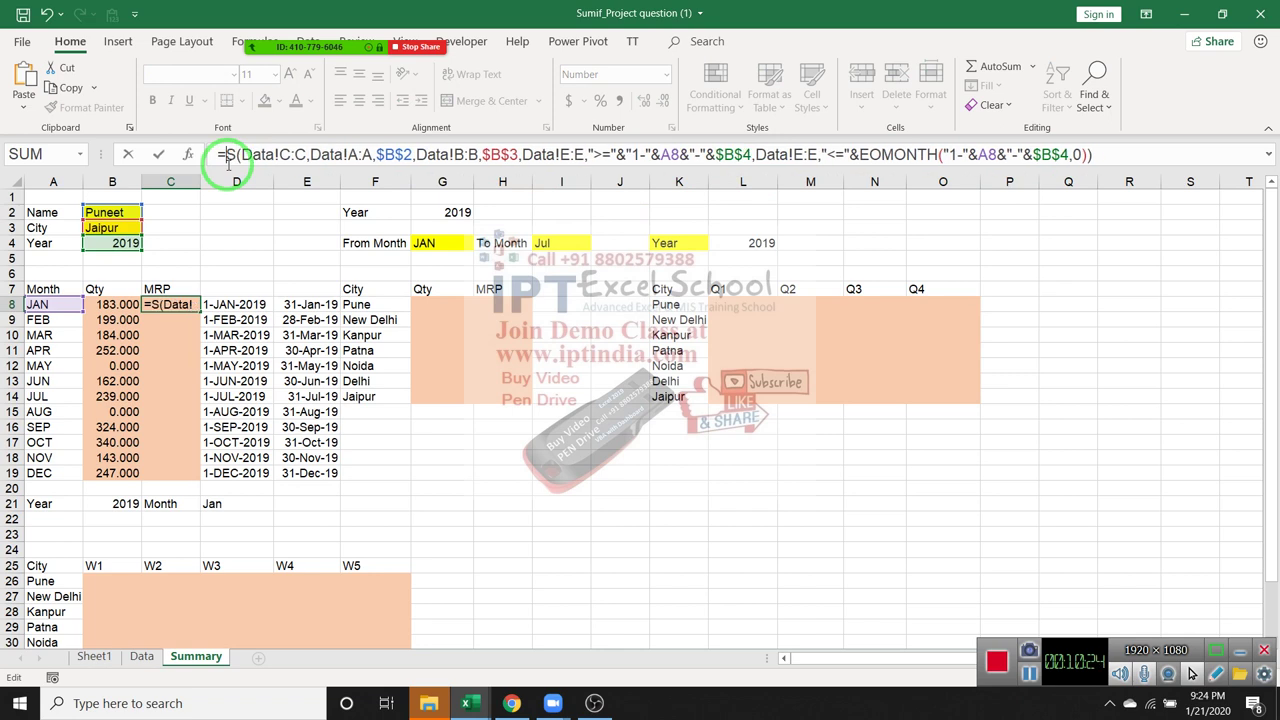
pyautogui.press('Delete')
pyautogui.write('av')
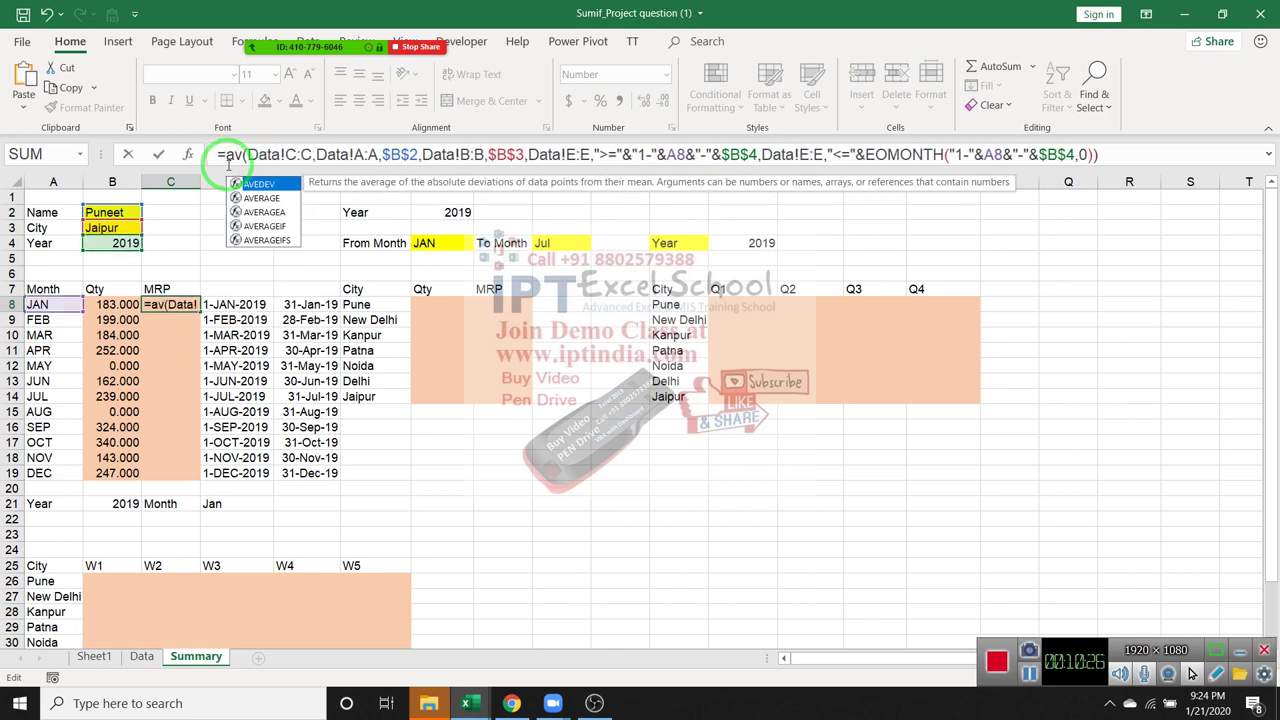
pyautogui.press('Down')
pyautogui.press('Down')
pyautogui.press('Down')
pyautogui.press('Down')
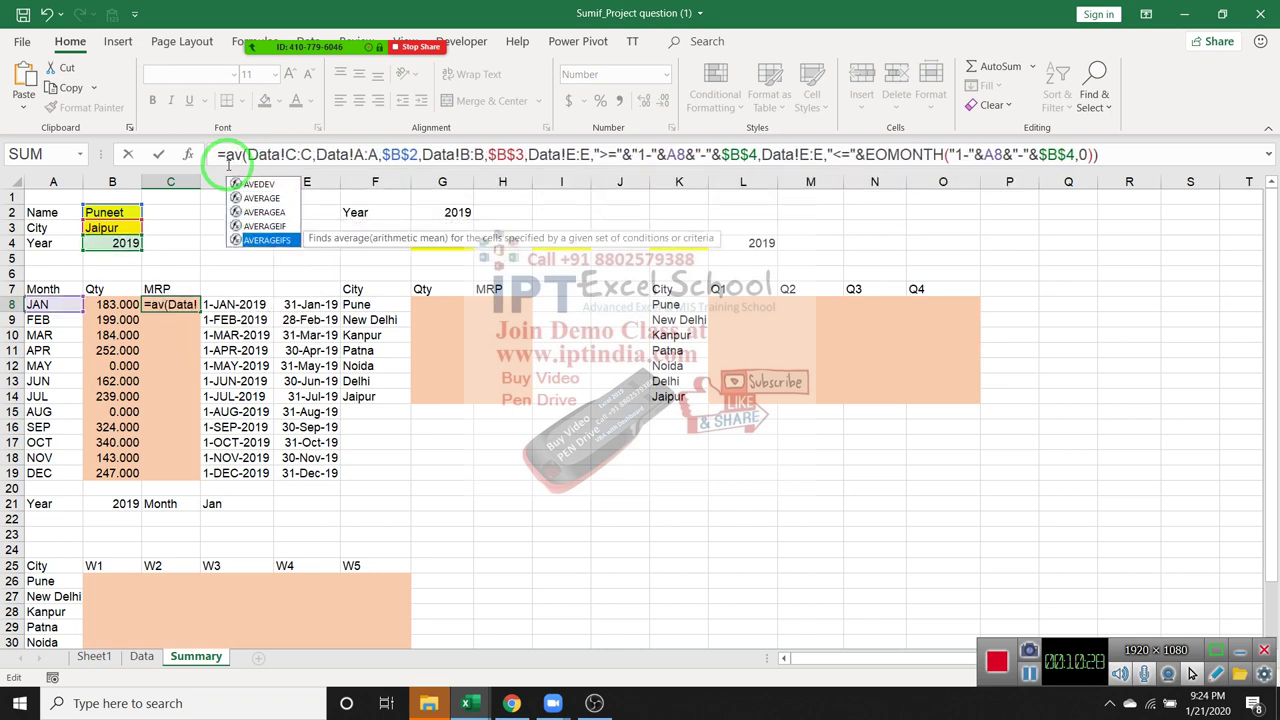
pyautogui.press('Tab')
pyautogui.press('Return')
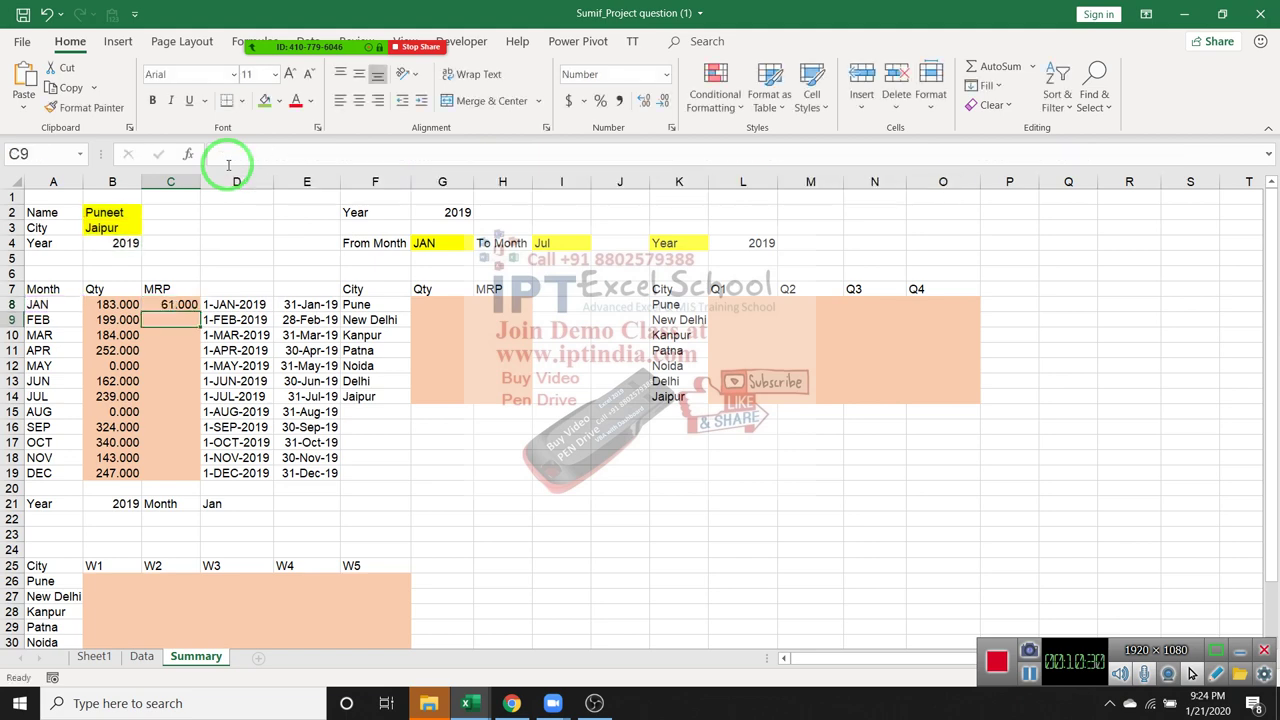
# Step: Fill the AVERAGEIFS formula down the MRP column from JAN to DEC (C8:C19)
pyautogui.press('Up')
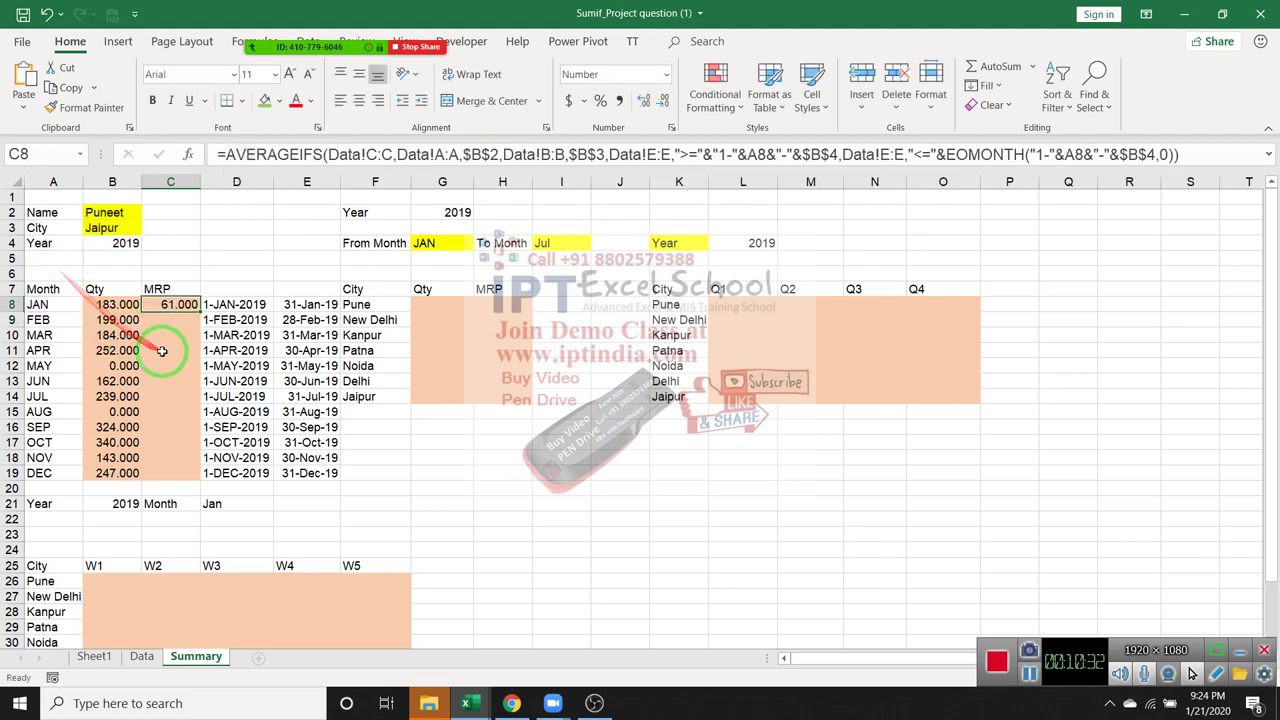
pyautogui.doubleClick(199, 311)
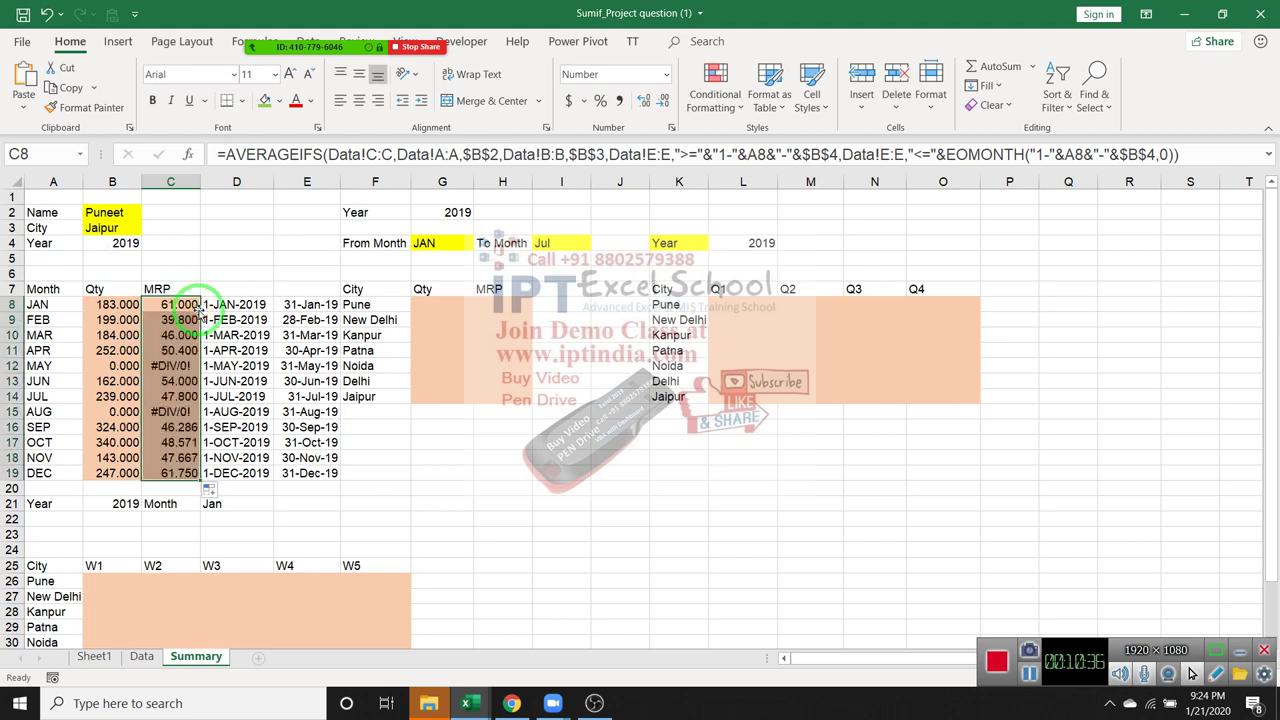
pyautogui.click(188, 306)
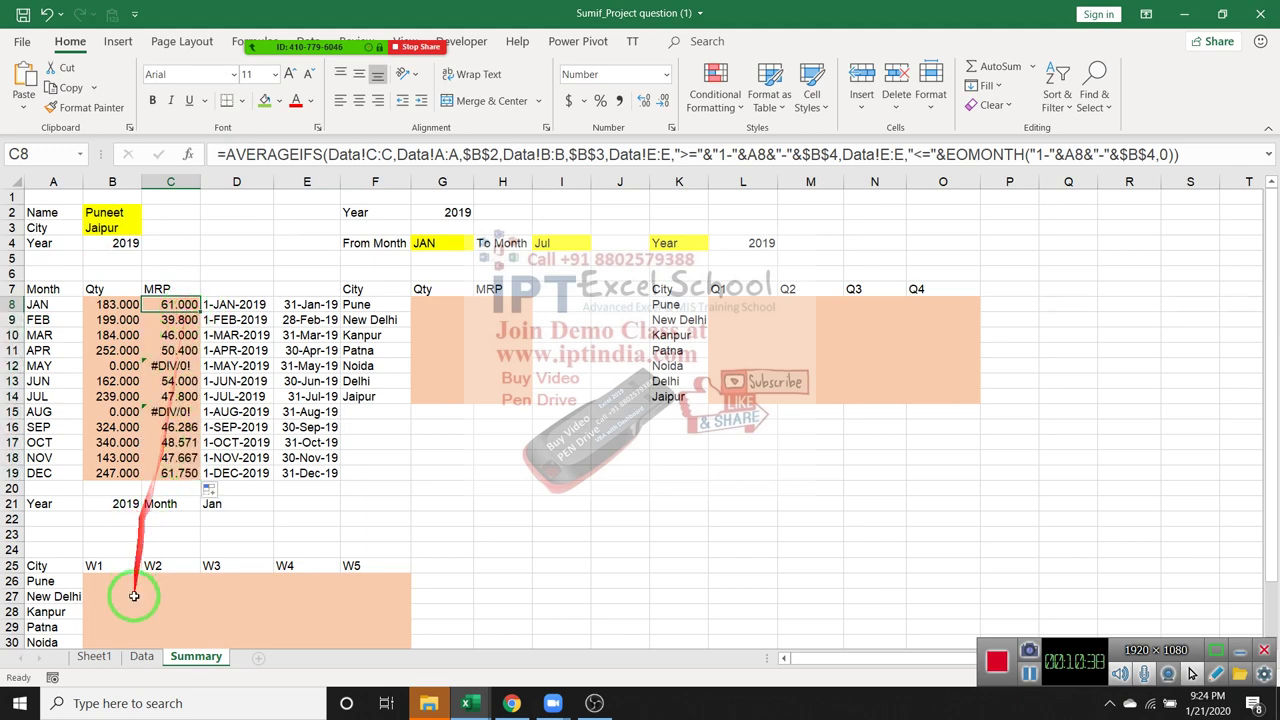
# Step: Check the columns on Sheet1 and the Data sheet, then edit the average range in JAN's MRP formula
pyautogui.click(110, 658)
pyautogui.click(138, 657)
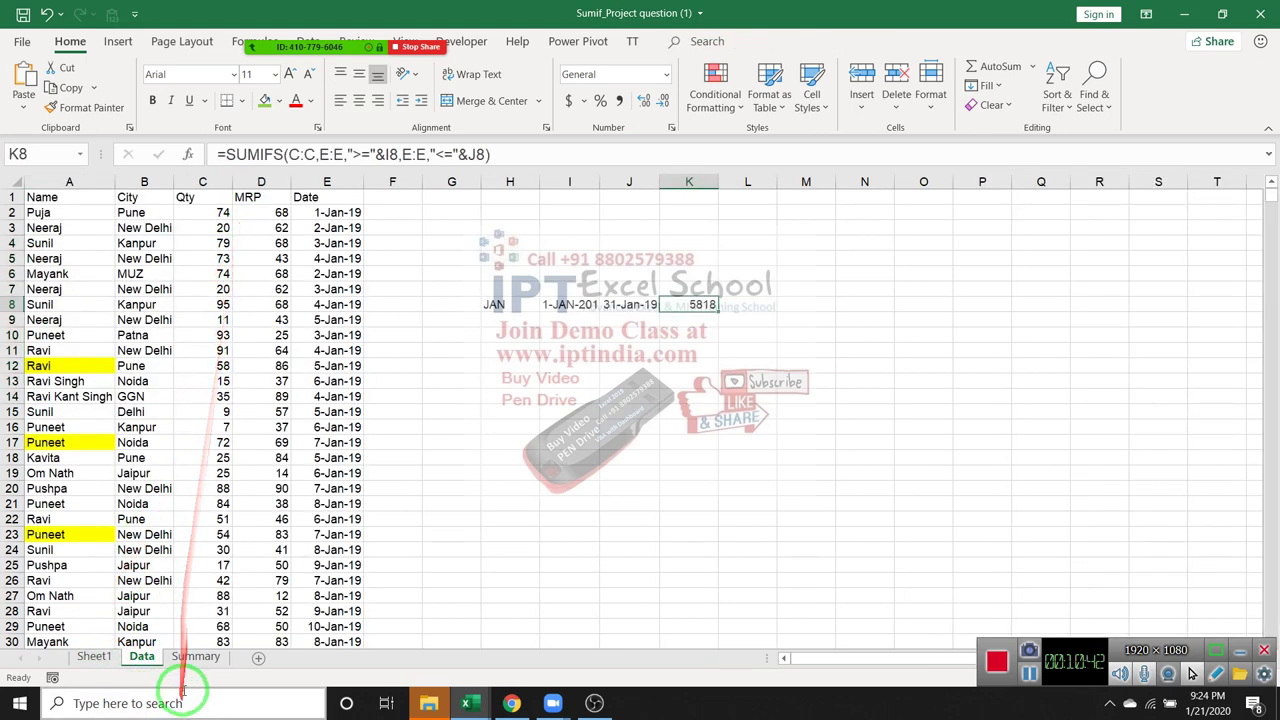
pyautogui.click(188, 656)
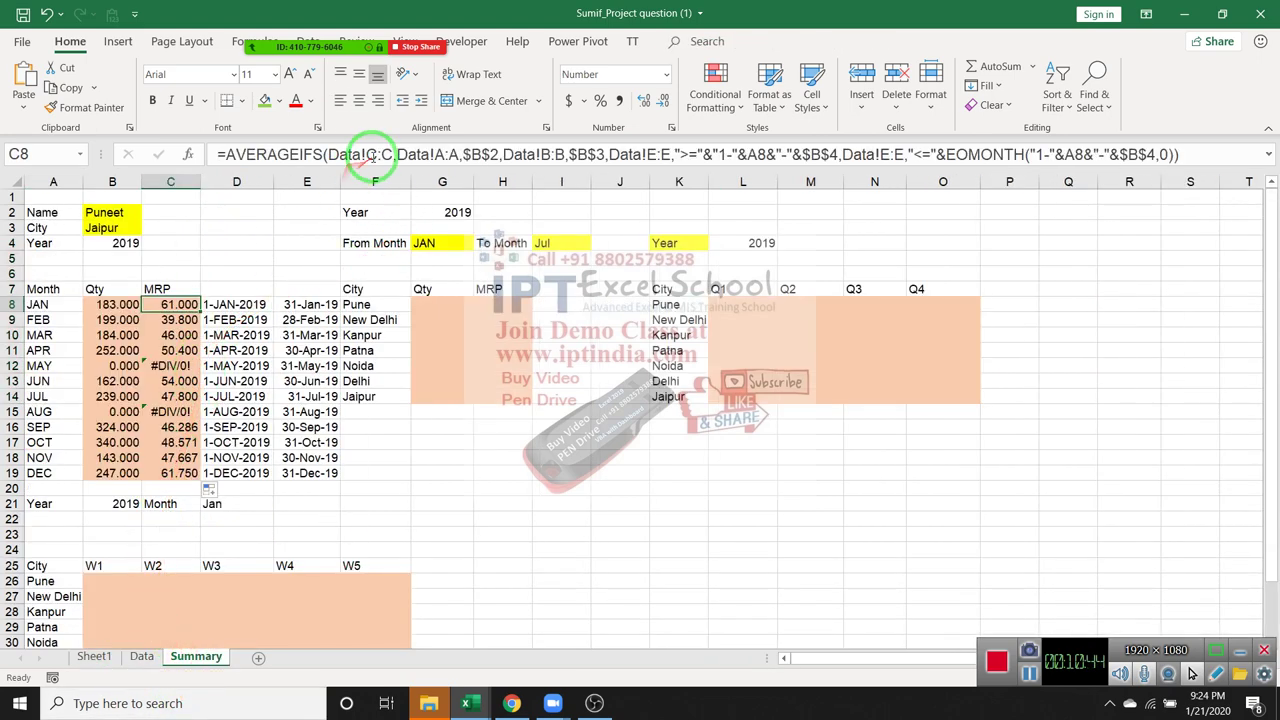
pyautogui.click(370, 155)
pyautogui.write('d')
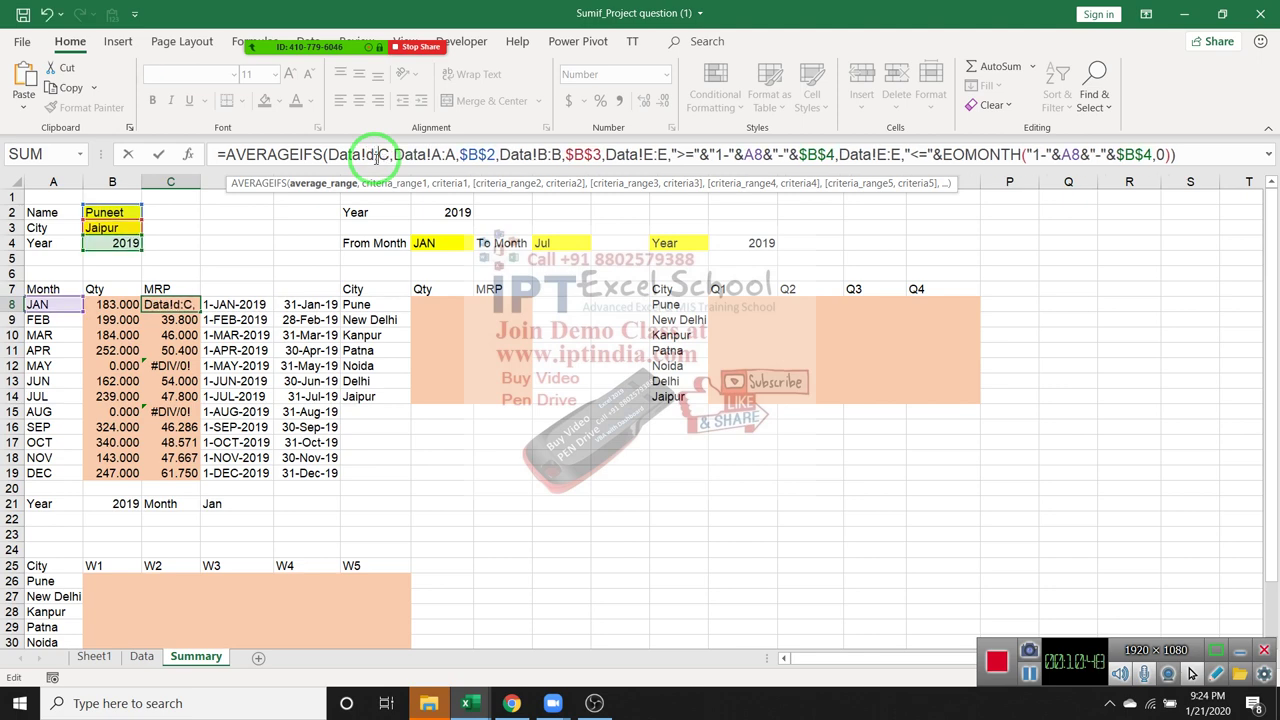
pyautogui.press('Delete')
pyautogui.write('e')
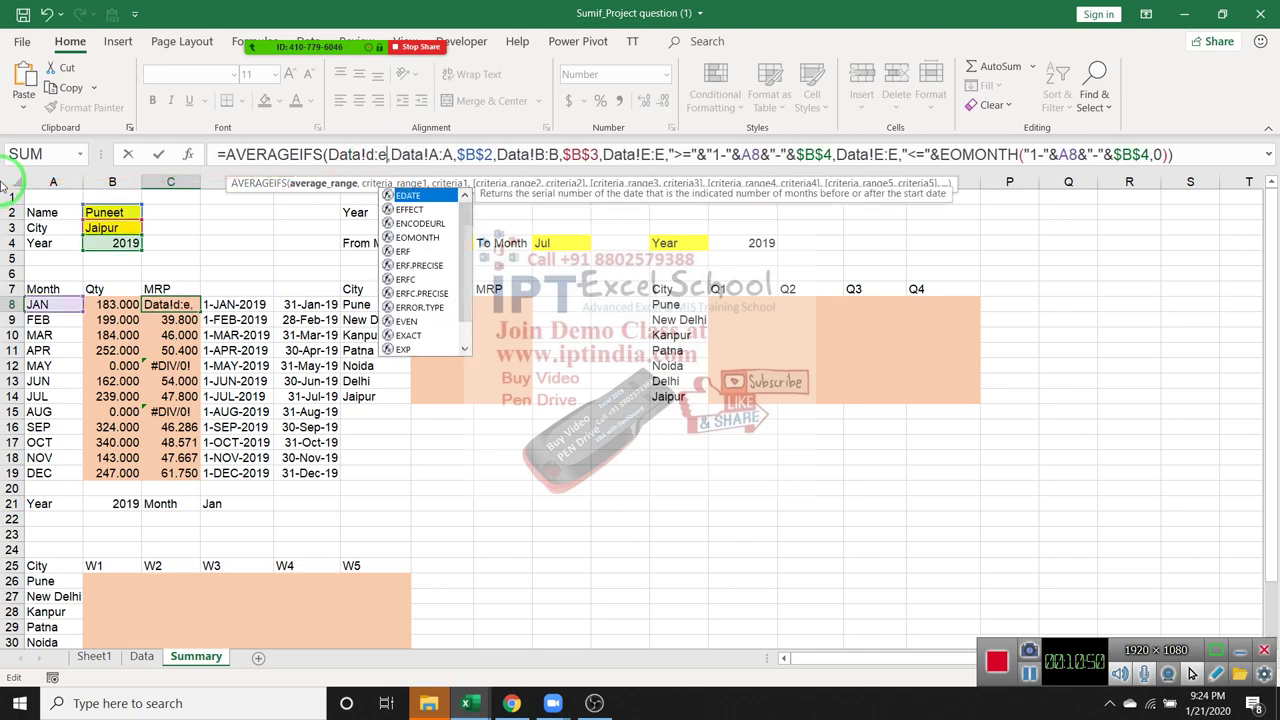
pyautogui.press('Return')
pyautogui.press('Up')
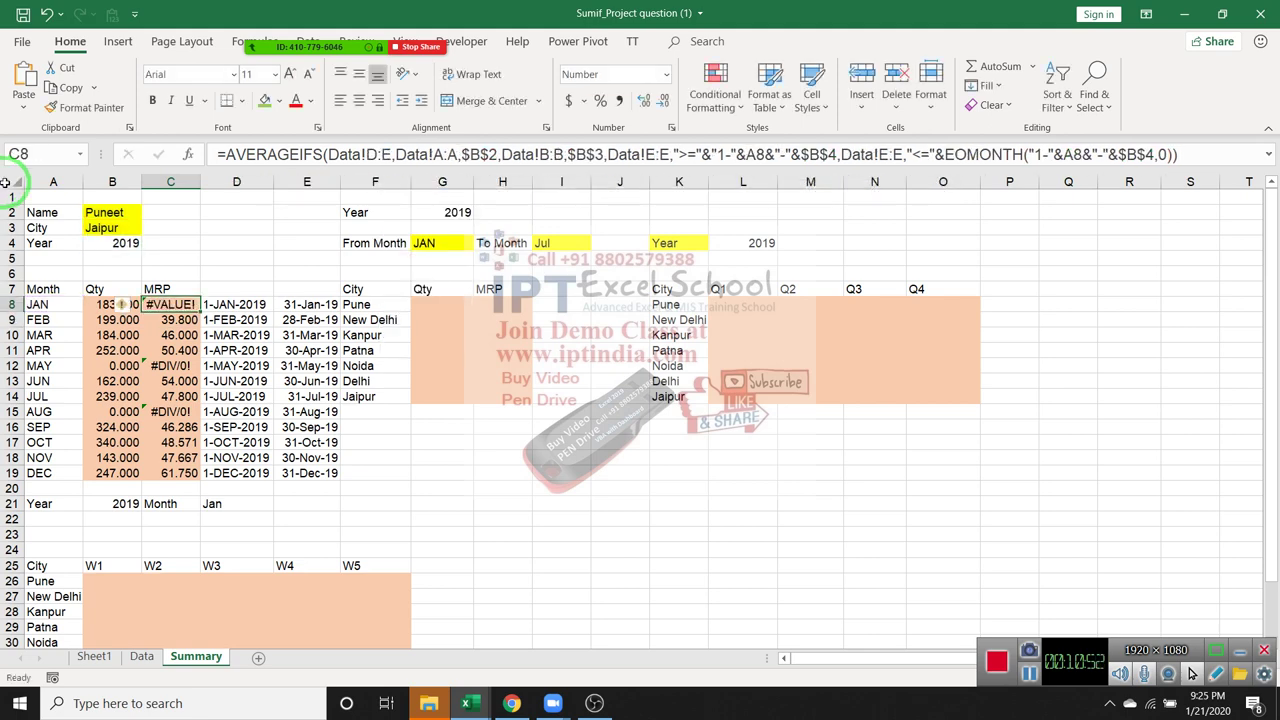
# Step: Change the MRP formula's average range to Data column E
pyautogui.click(376, 155)
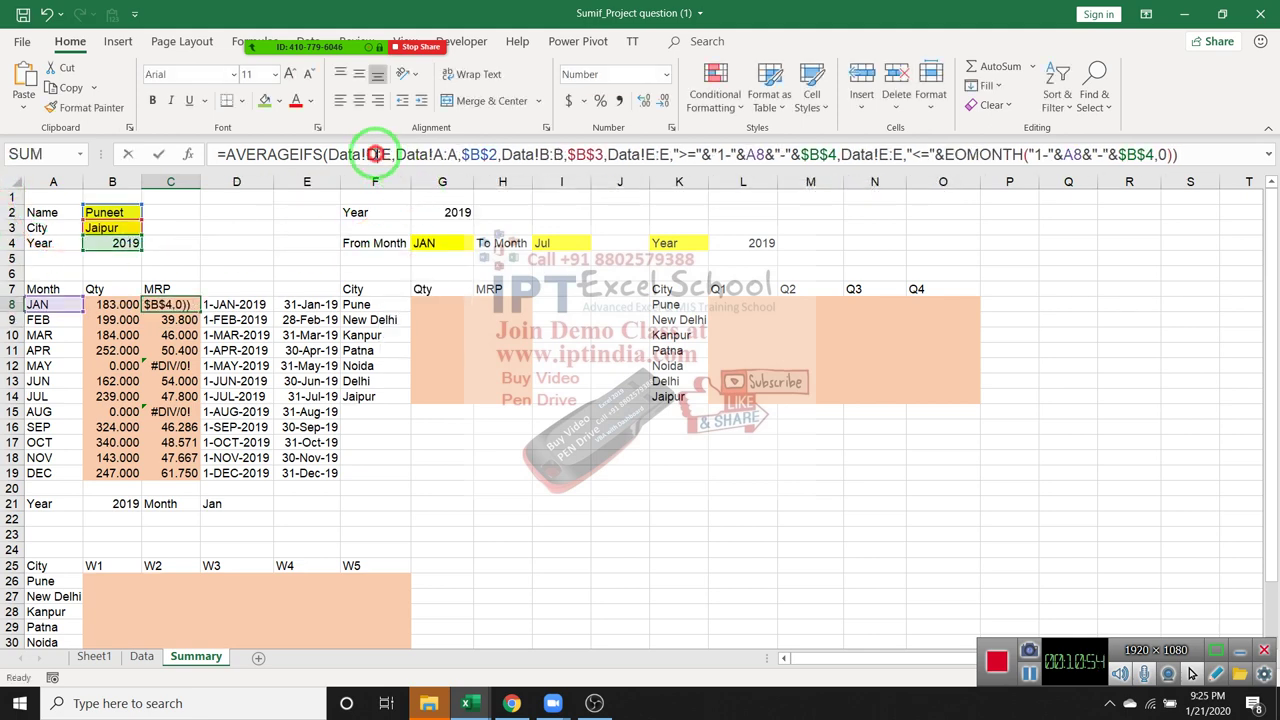
pyautogui.press('BackSpace')
pyautogui.write('e')
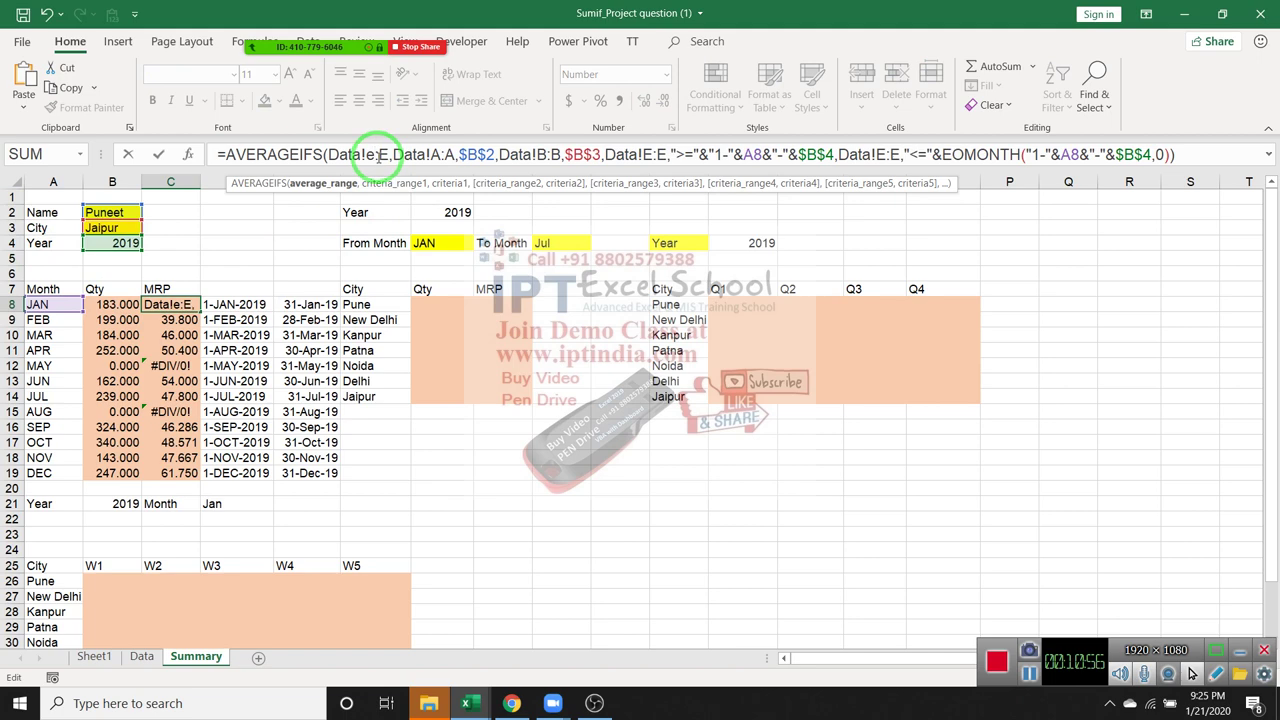
pyautogui.press('Return')
pyautogui.press('Up')
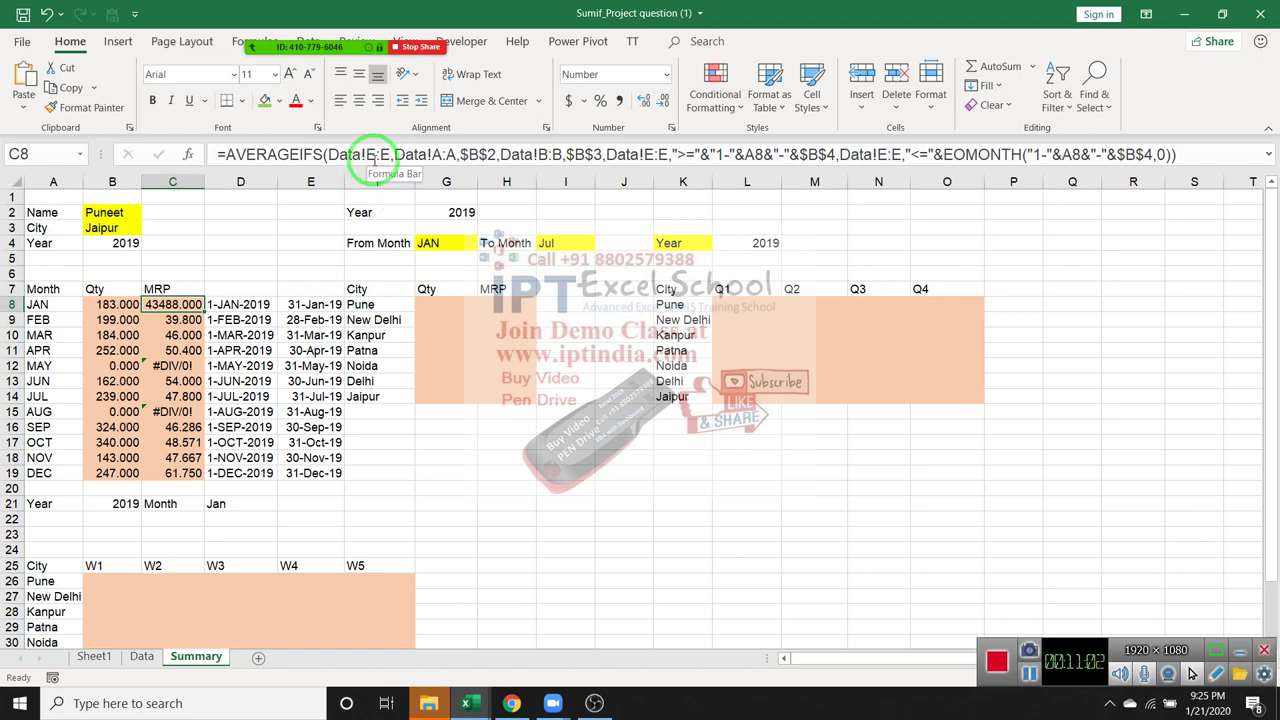
# Step: Point the average range at the Data sheet's MRP column and select C8 through C19
pyautogui.click(376, 155)
pyautogui.press('BackSpace')
pyautogui.write('d')
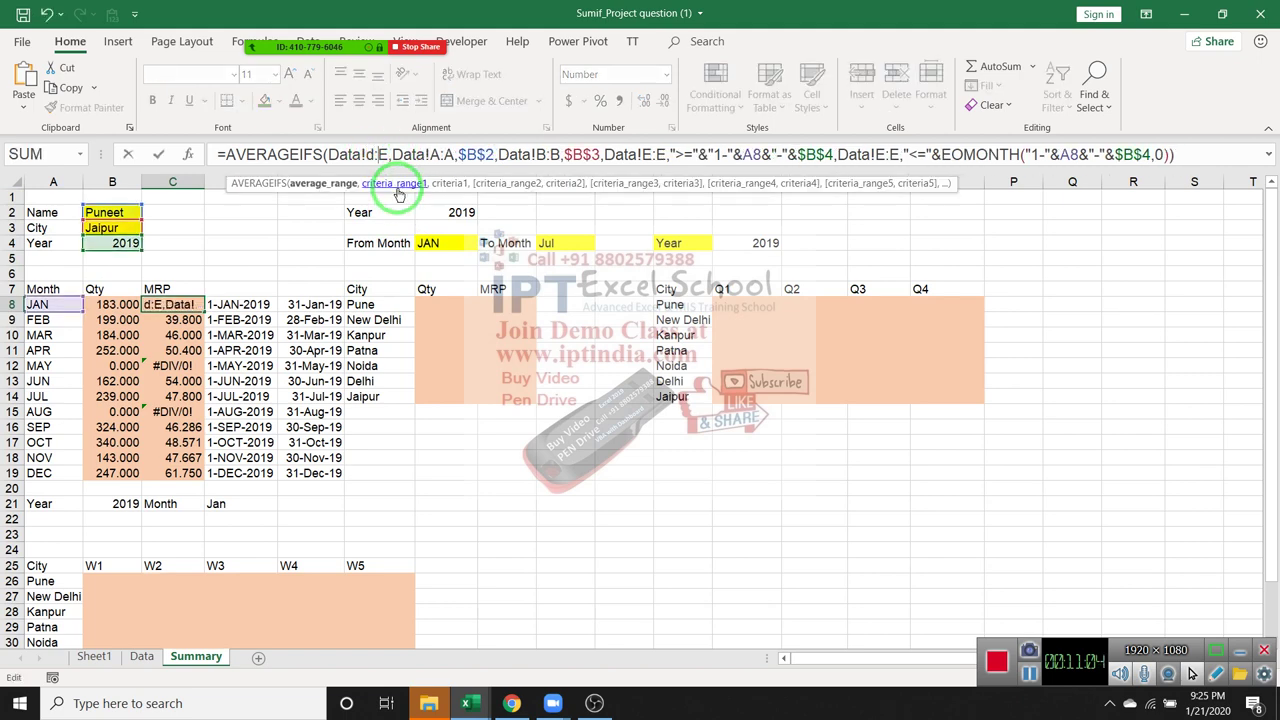
pyautogui.press('BackSpace')
pyautogui.press('Delete')
pyautogui.press('Delete')
pyautogui.write('c:c')
pyautogui.press('Return')
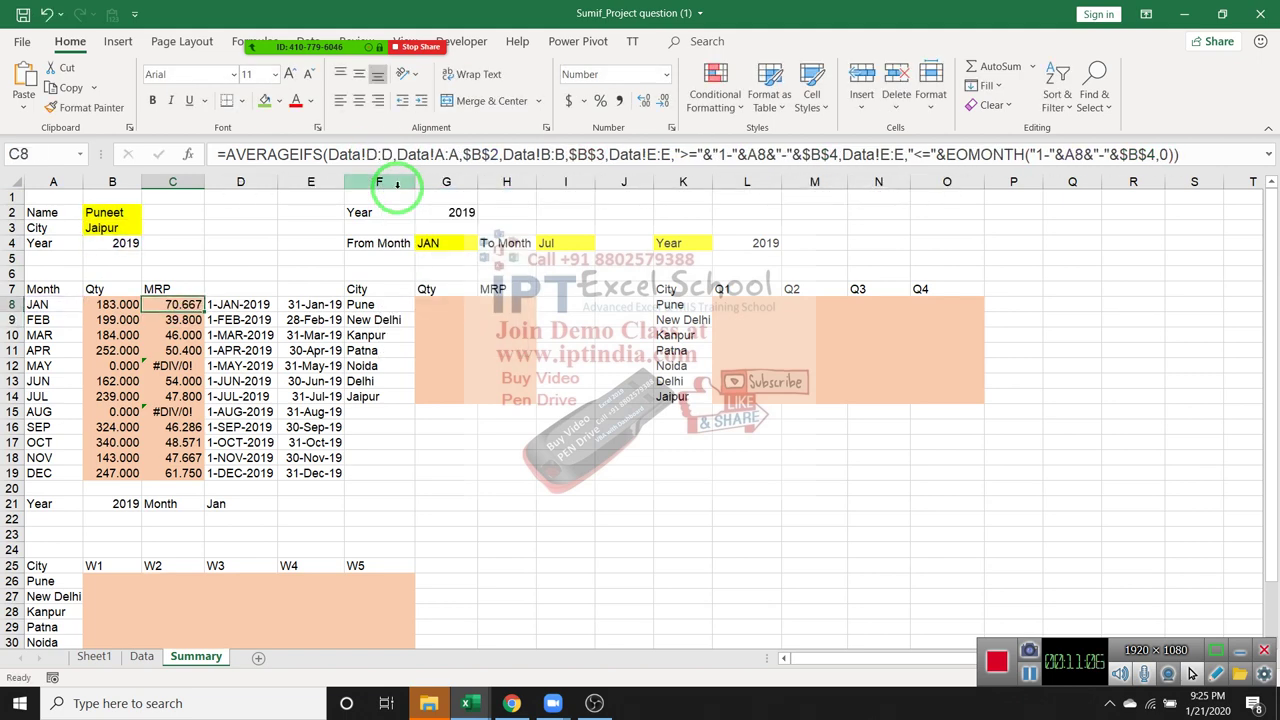
pyautogui.hotkey('ctrl', 'shift', 'Down')
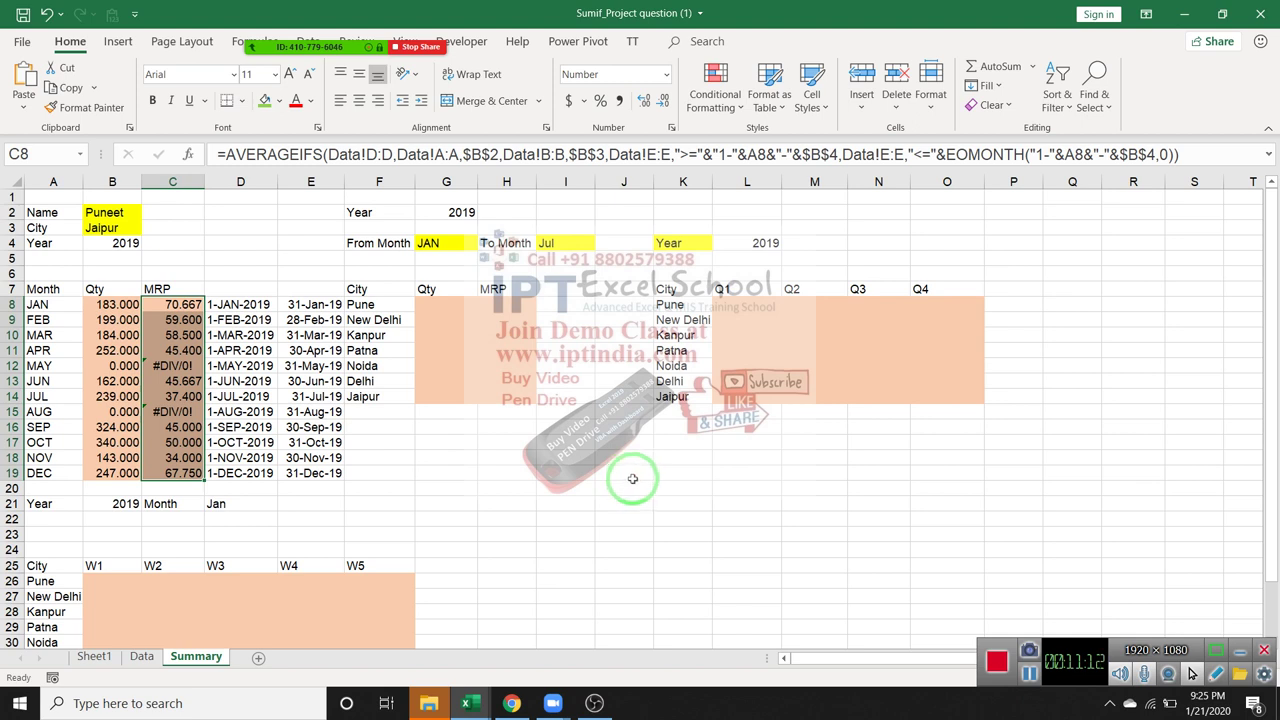
# Step: Save the Sumif_Project workbook and close it
pyautogui.click(23, 14)
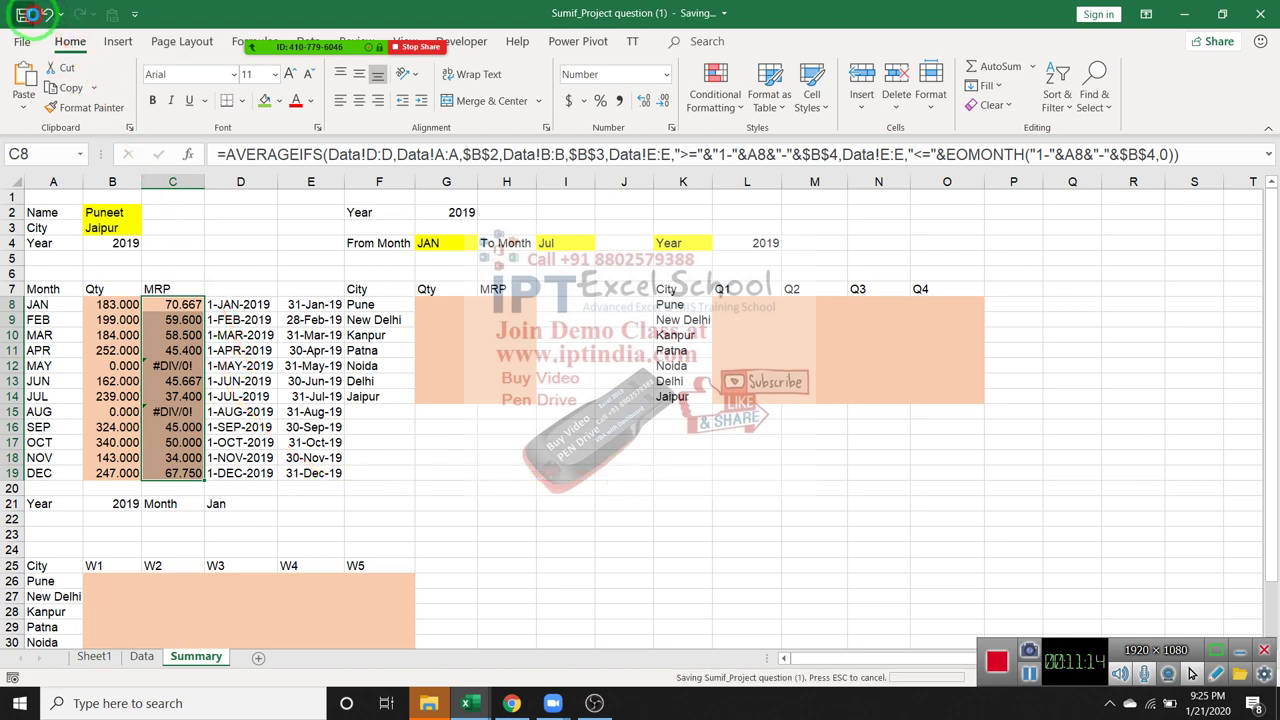
pyautogui.moveTo(105, 289); pyautogui.dragTo(208, 467)
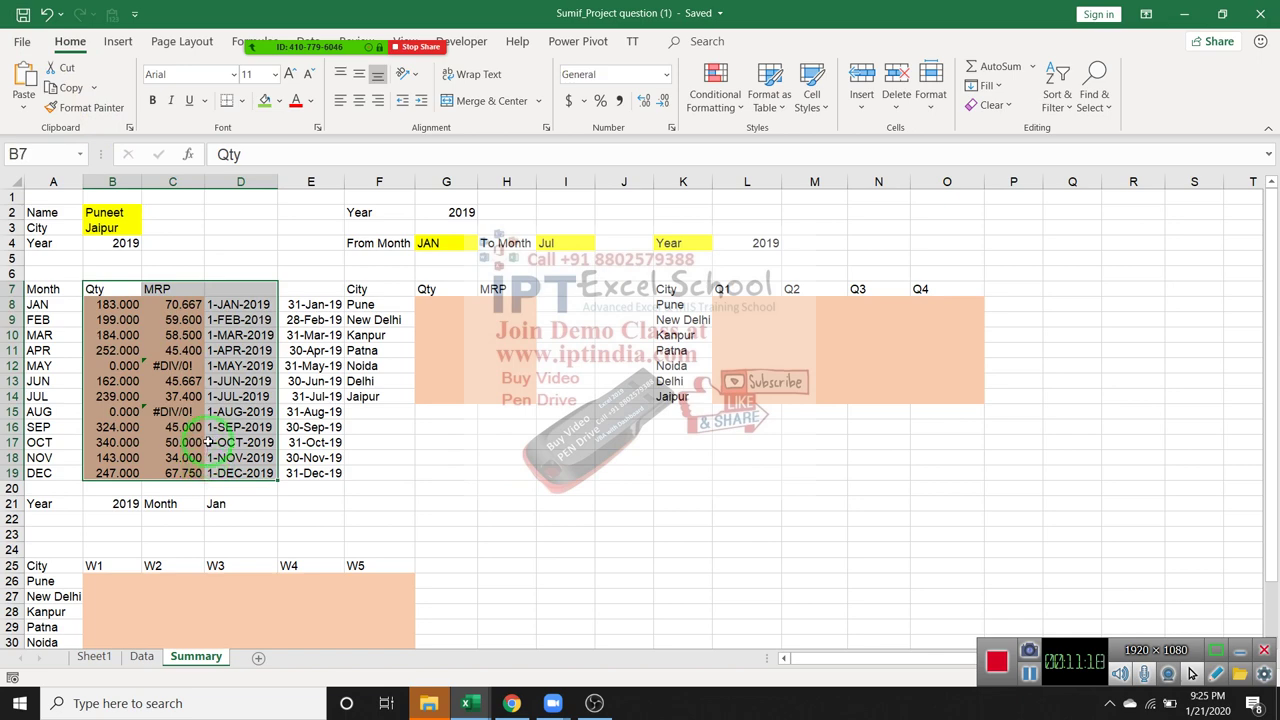
pyautogui.click(1260, 13)
# Step: Open Gmail in a new Chrome tab using the 'gm' address suggestion
pyautogui.click(511, 703)
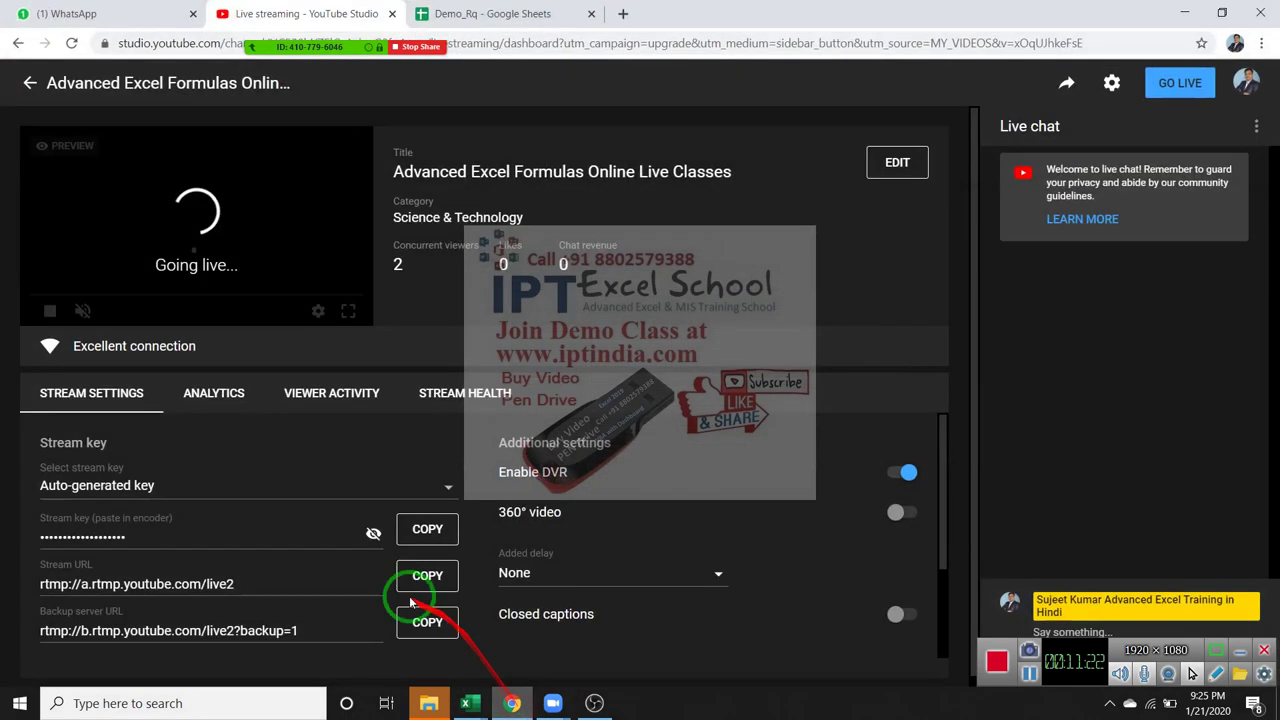
pyautogui.click(622, 14)
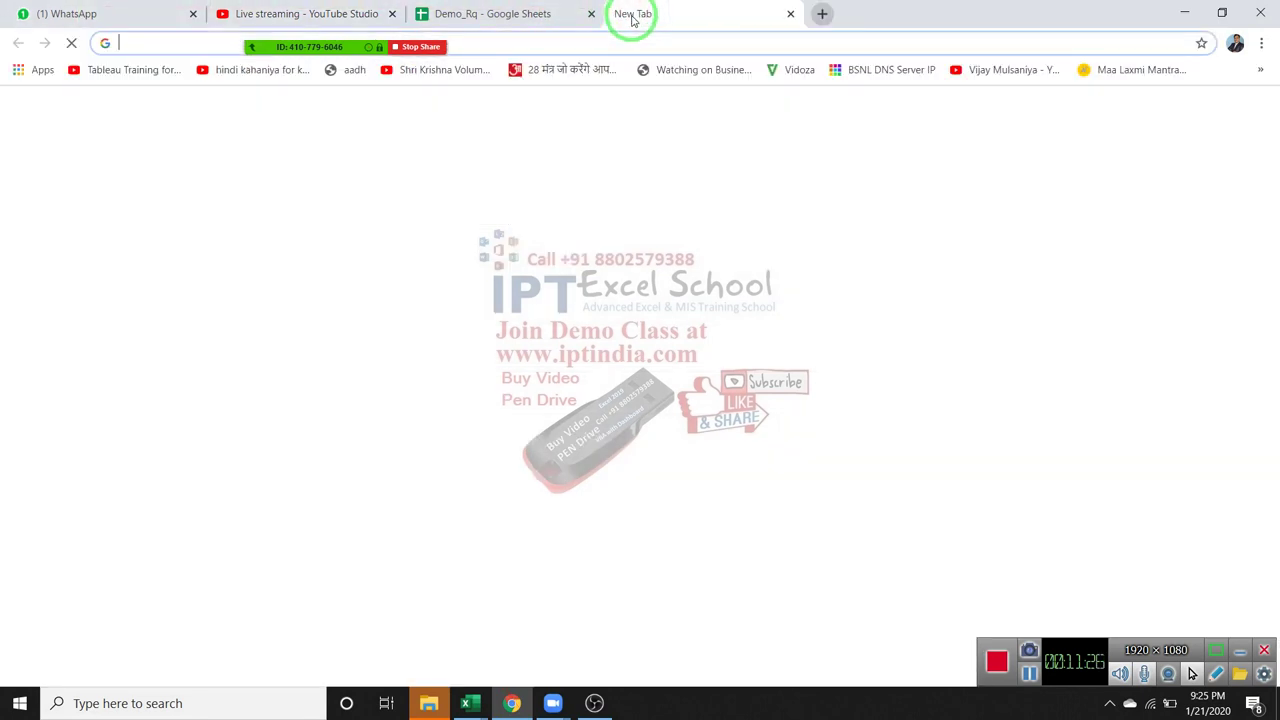
pyautogui.write('gmail.com')
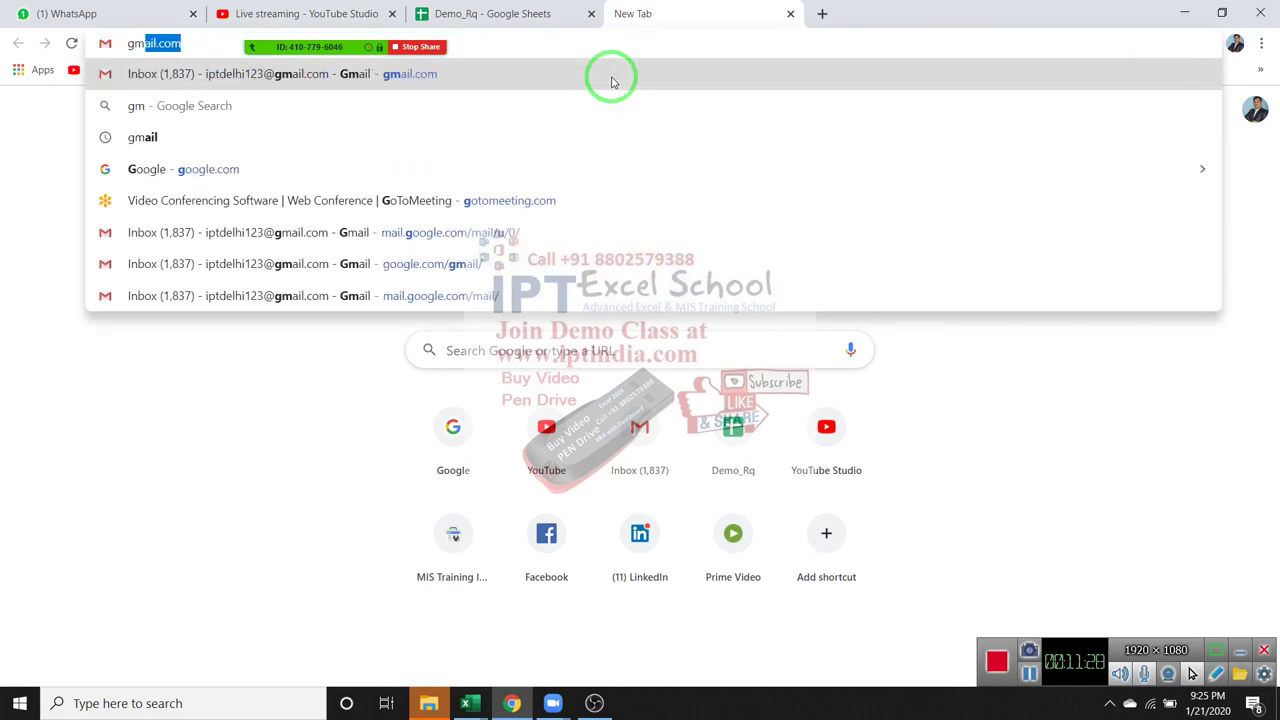
pyautogui.press('Return')
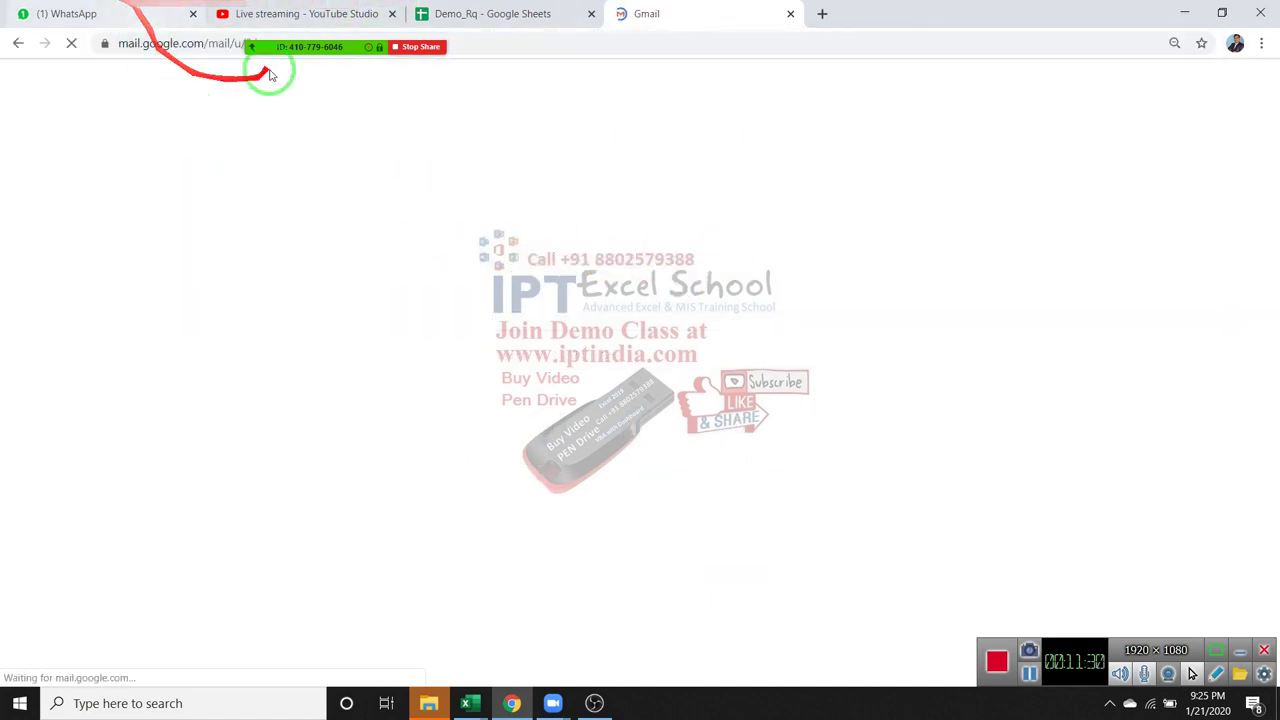
# Step: Open and then close the meeting's participant list
pyautogui.moveTo(294, 45)
pyautogui.click(280, 22)
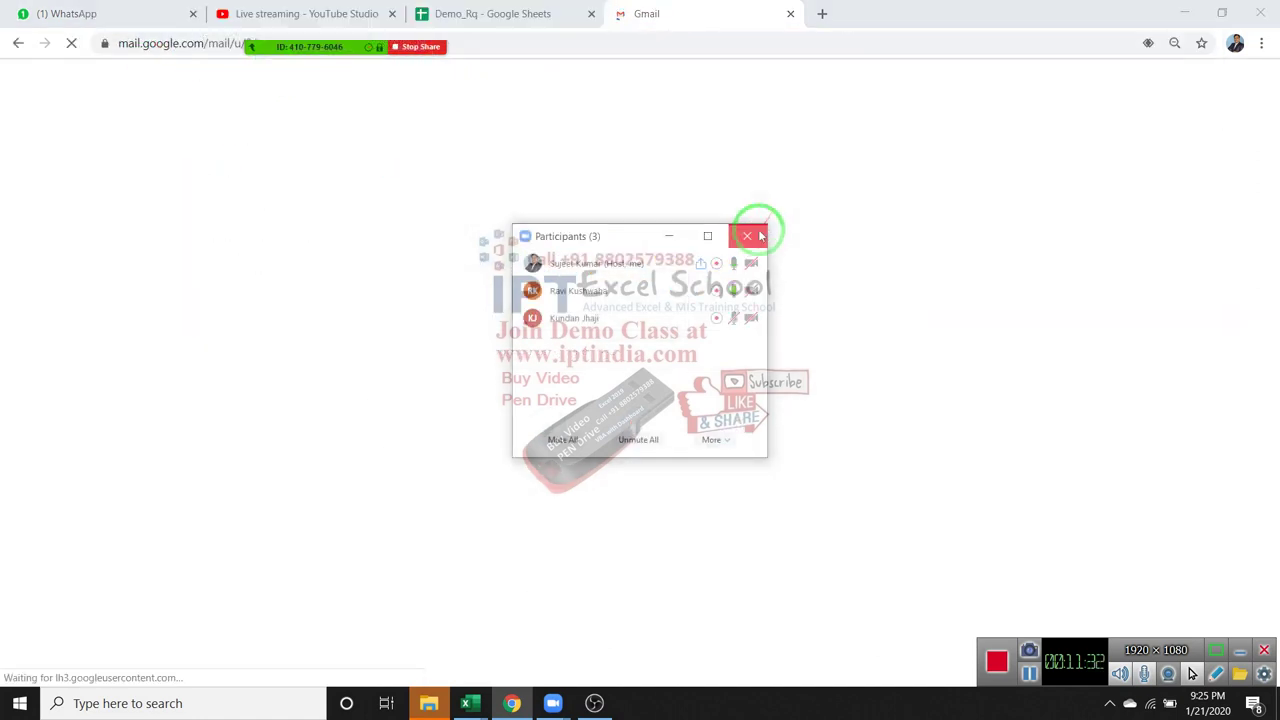
pyautogui.click(756, 234)
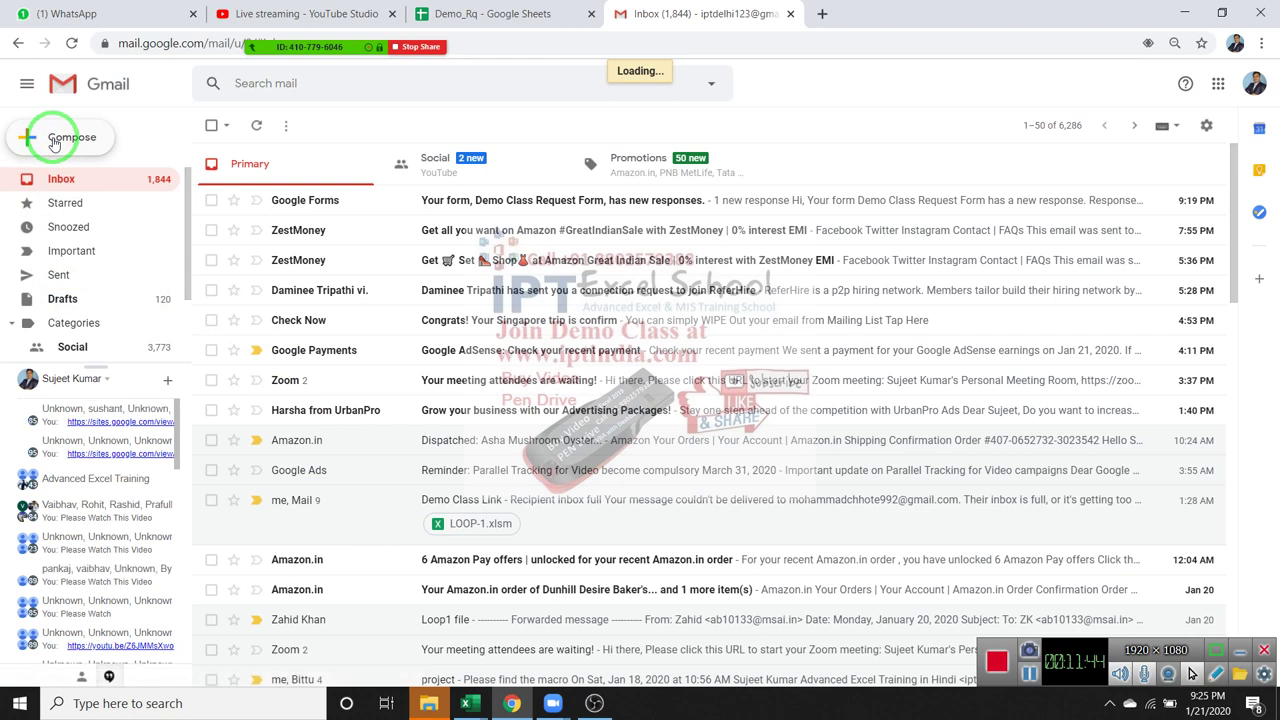
# Step: Start a new email and add the two contacts as recipients
pyautogui.click(55, 143)
pyautogui.write('gm')
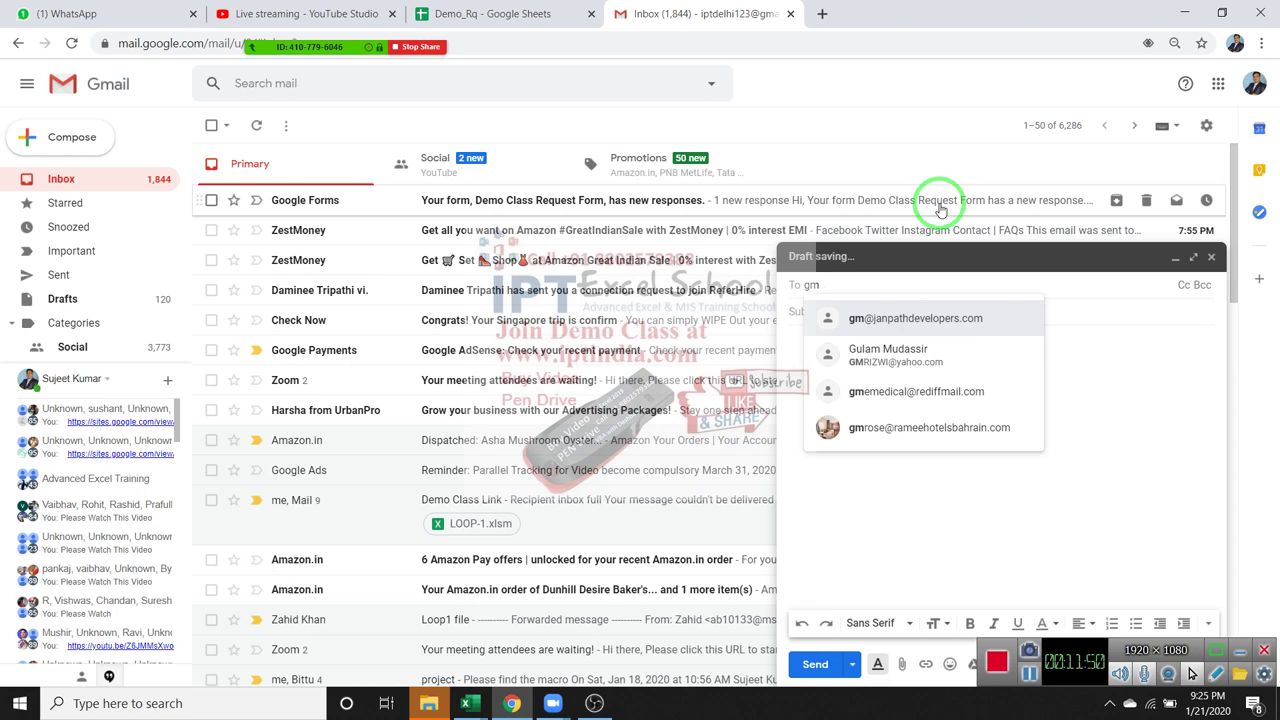
pyautogui.press('BackSpace')
pyautogui.press('BackSpace')
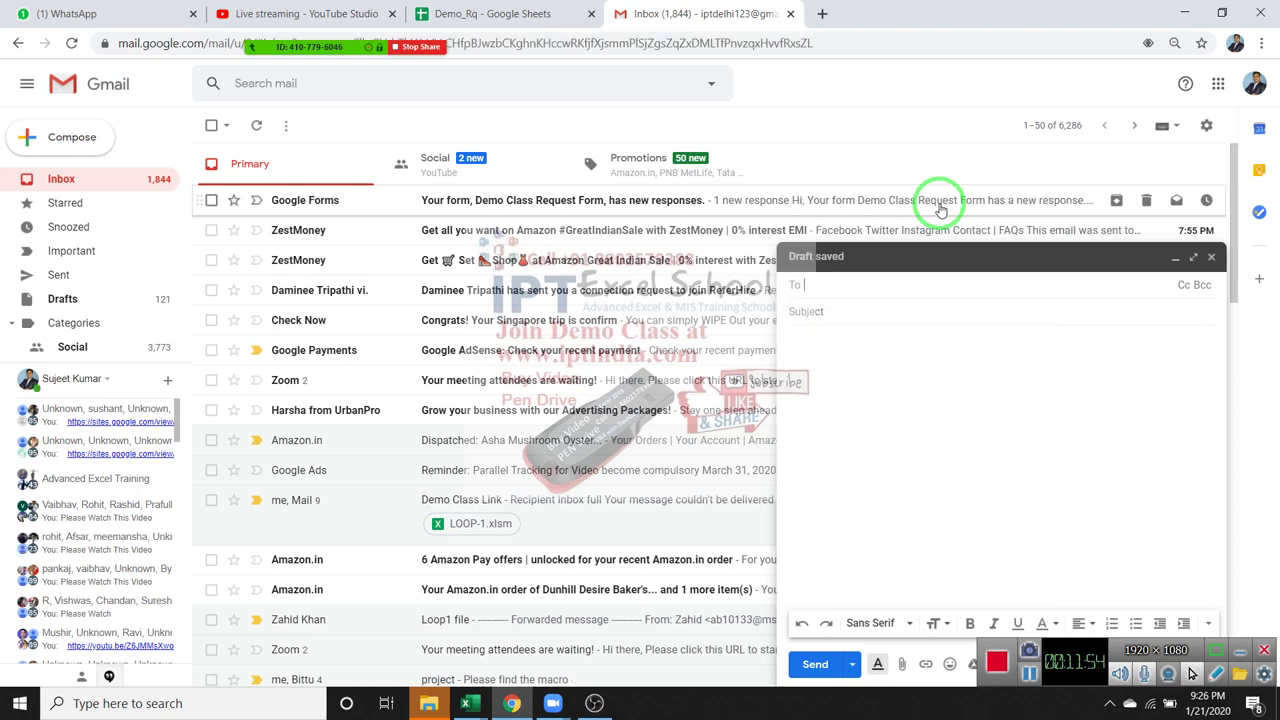
pyautogui.write('ravi')
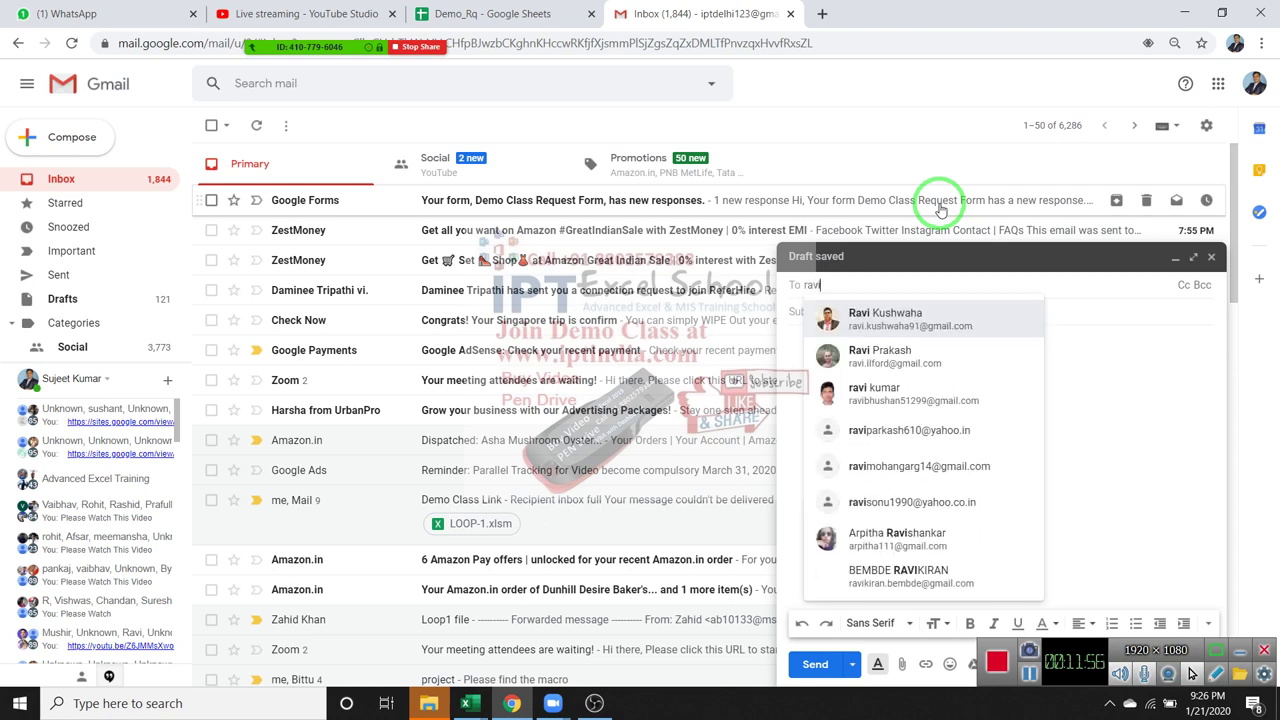
pyautogui.click(983, 328)
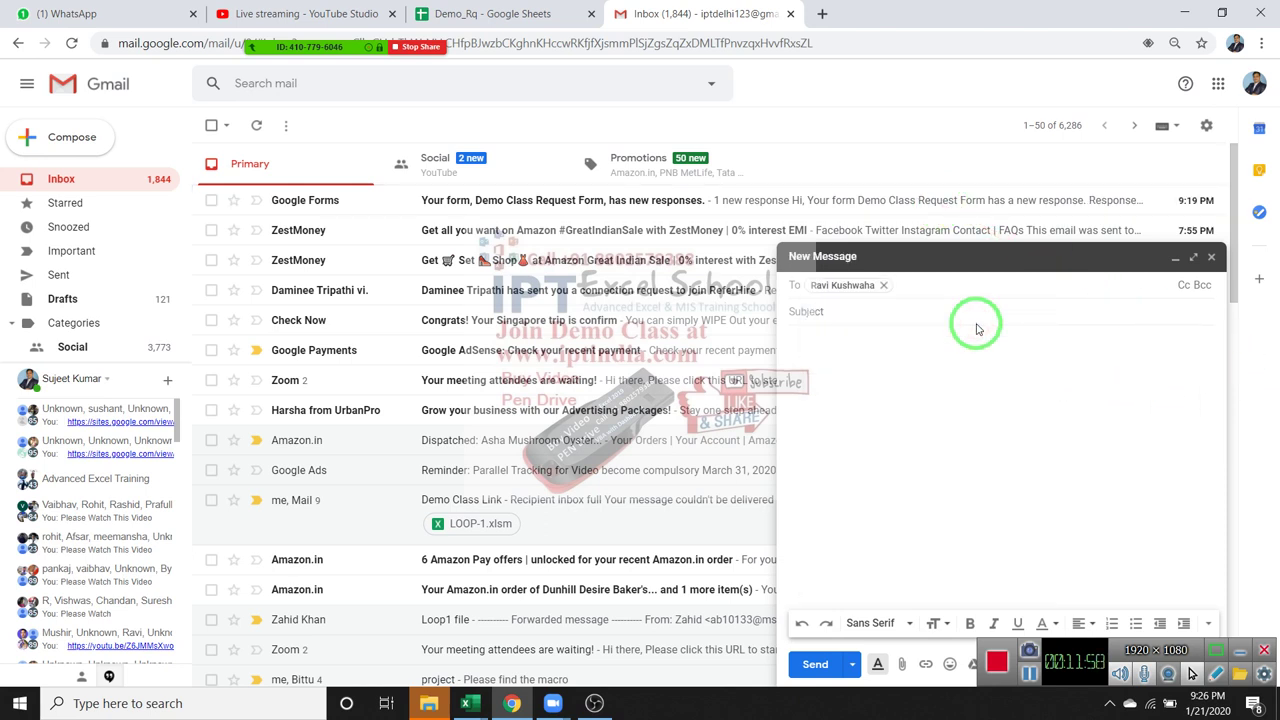
pyautogui.write('kun')
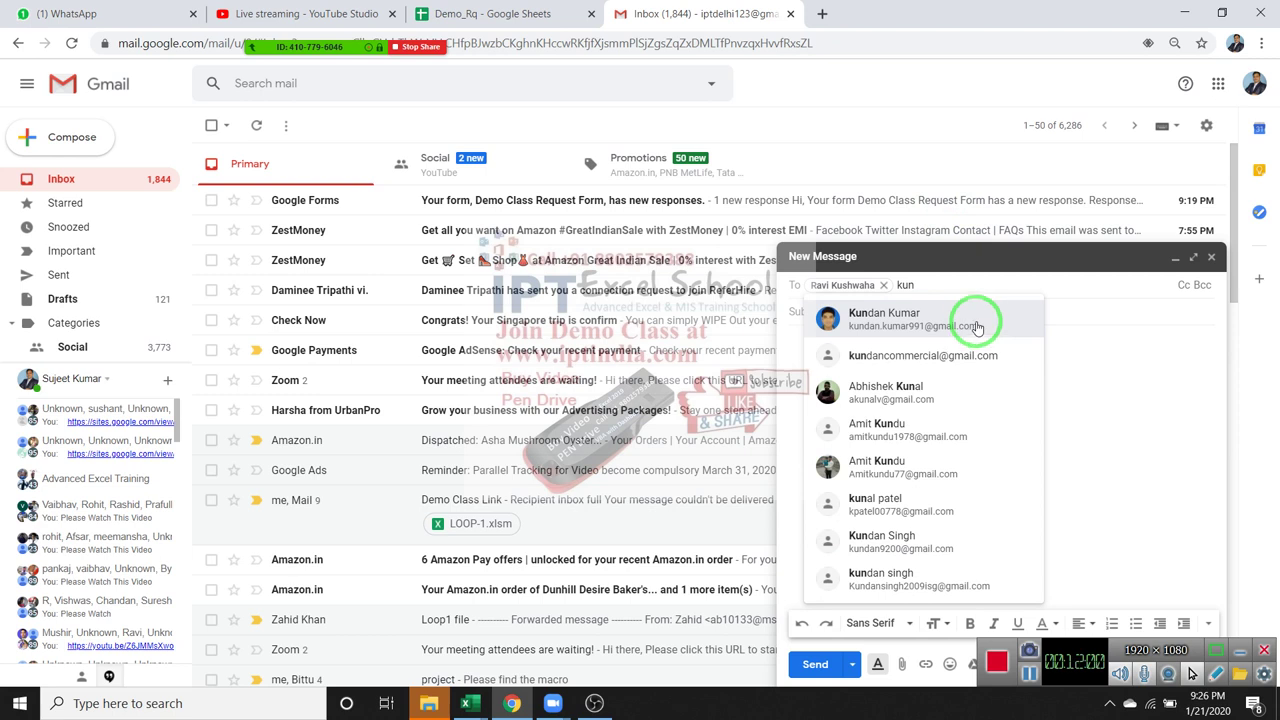
pyautogui.click(978, 328)
pyautogui.click(978, 313)
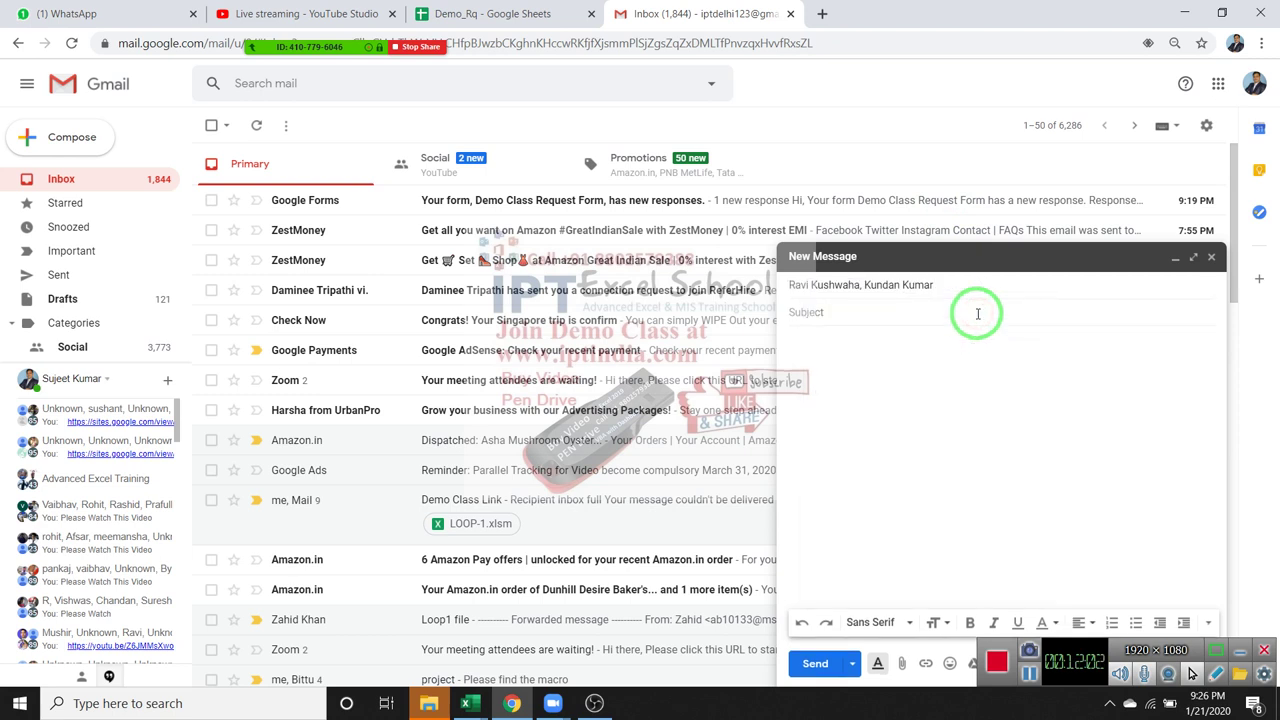
pyautogui.write('File')
# Step: Attach Sumif_Project question (1).xlsm from Downloads and send the email
pyautogui.click(932, 385)
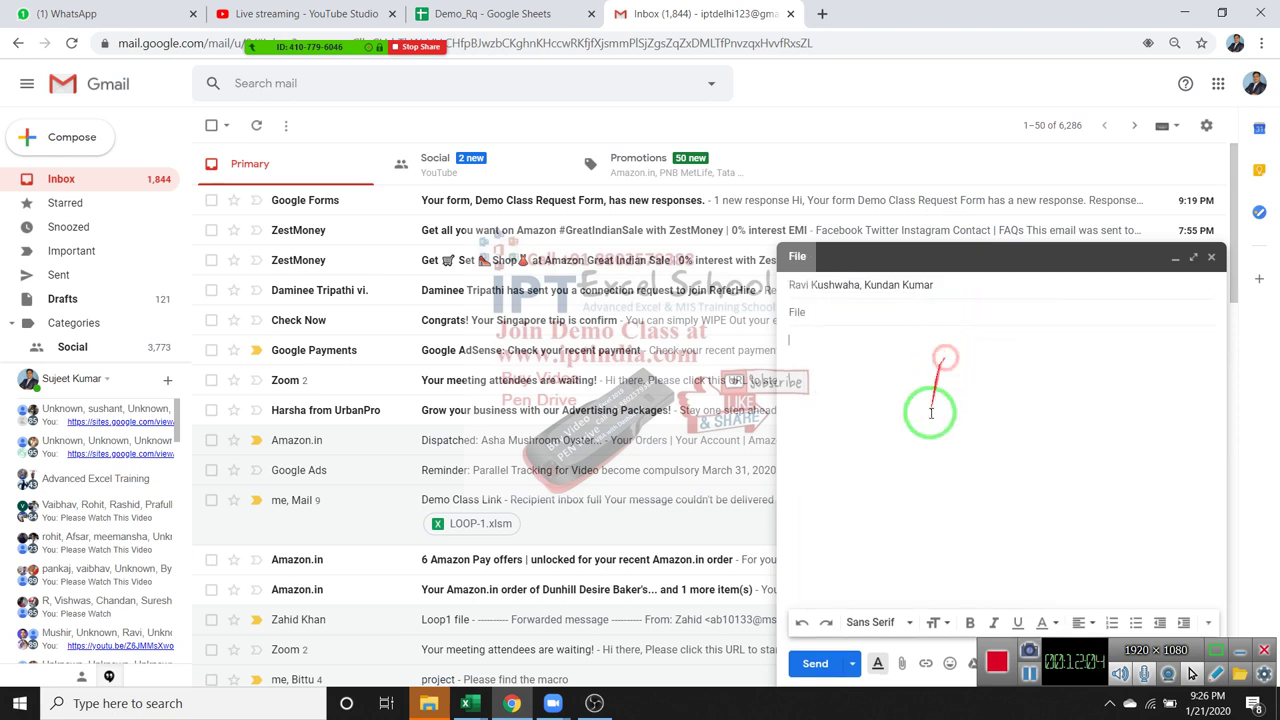
pyautogui.click(899, 668)
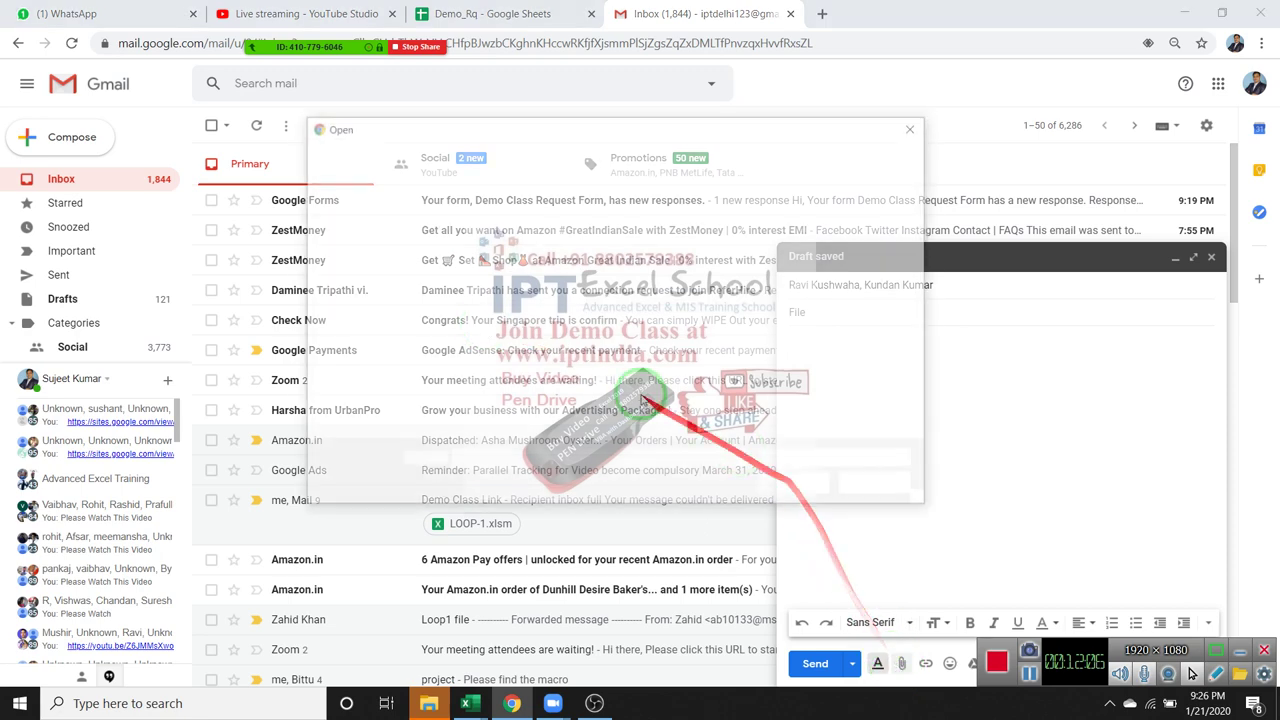
pyautogui.scroll(-6, 920, 400)
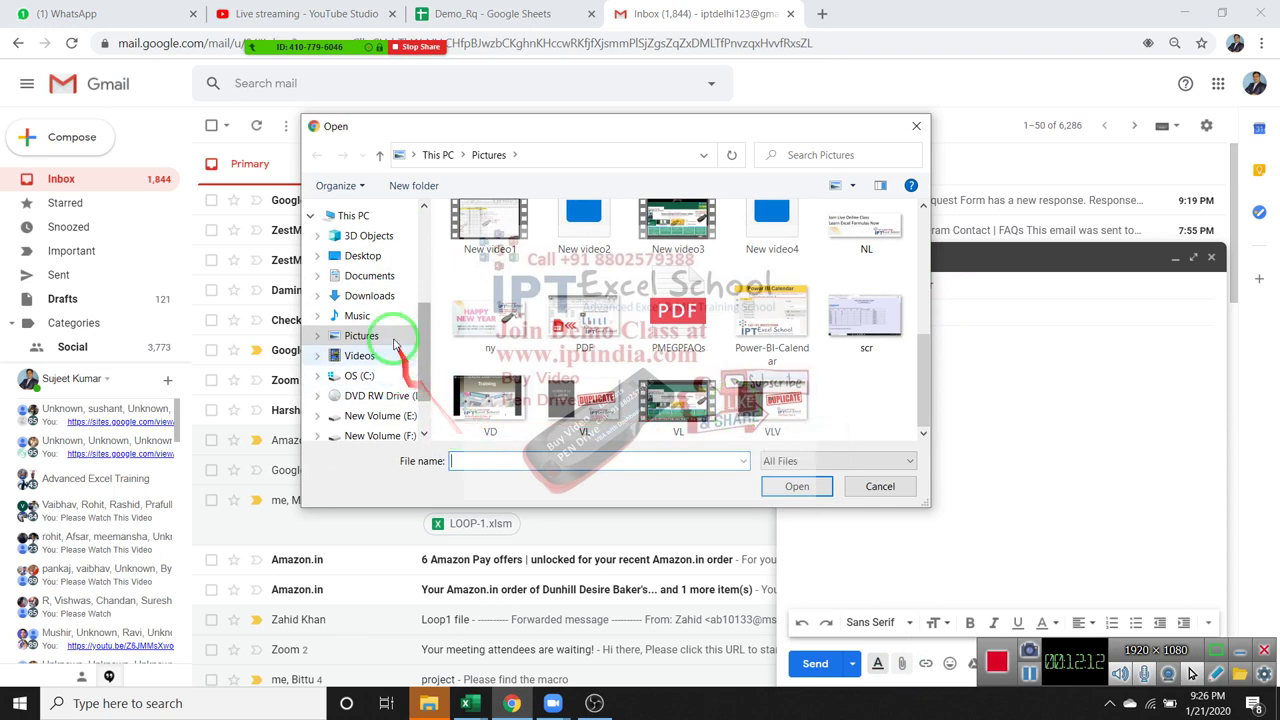
pyautogui.click(386, 305)
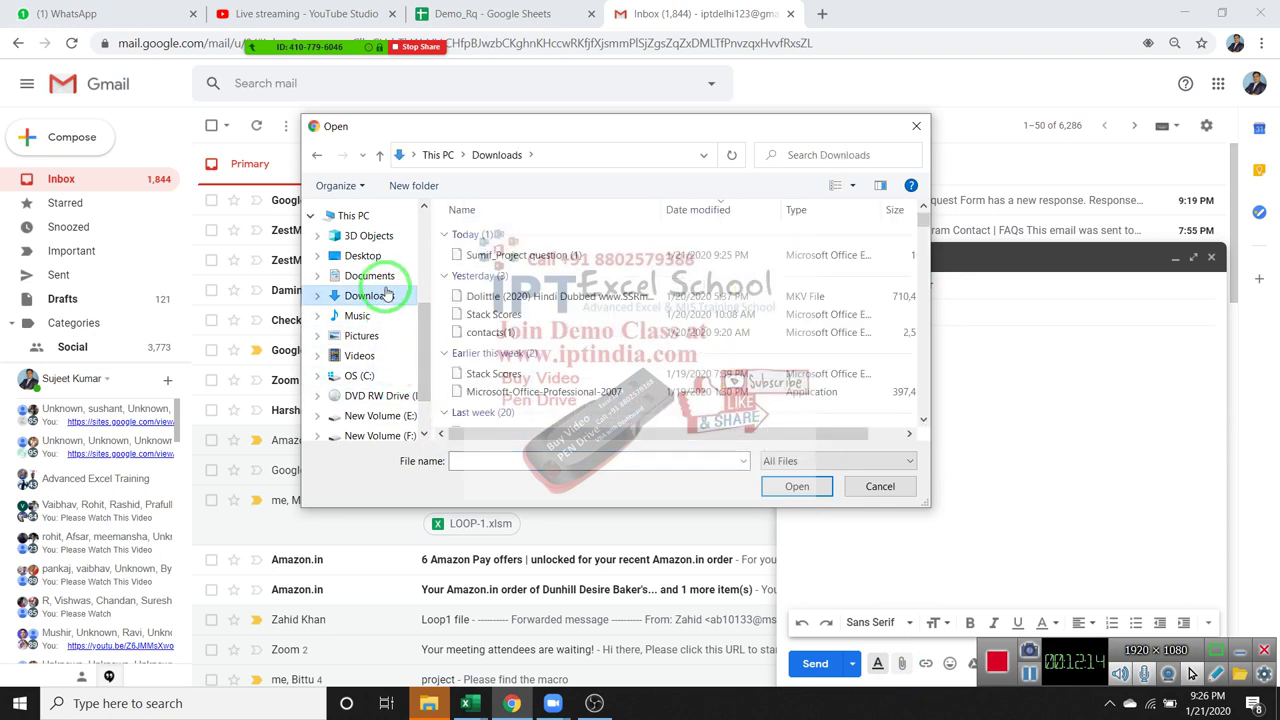
pyautogui.doubleClick(510, 255)
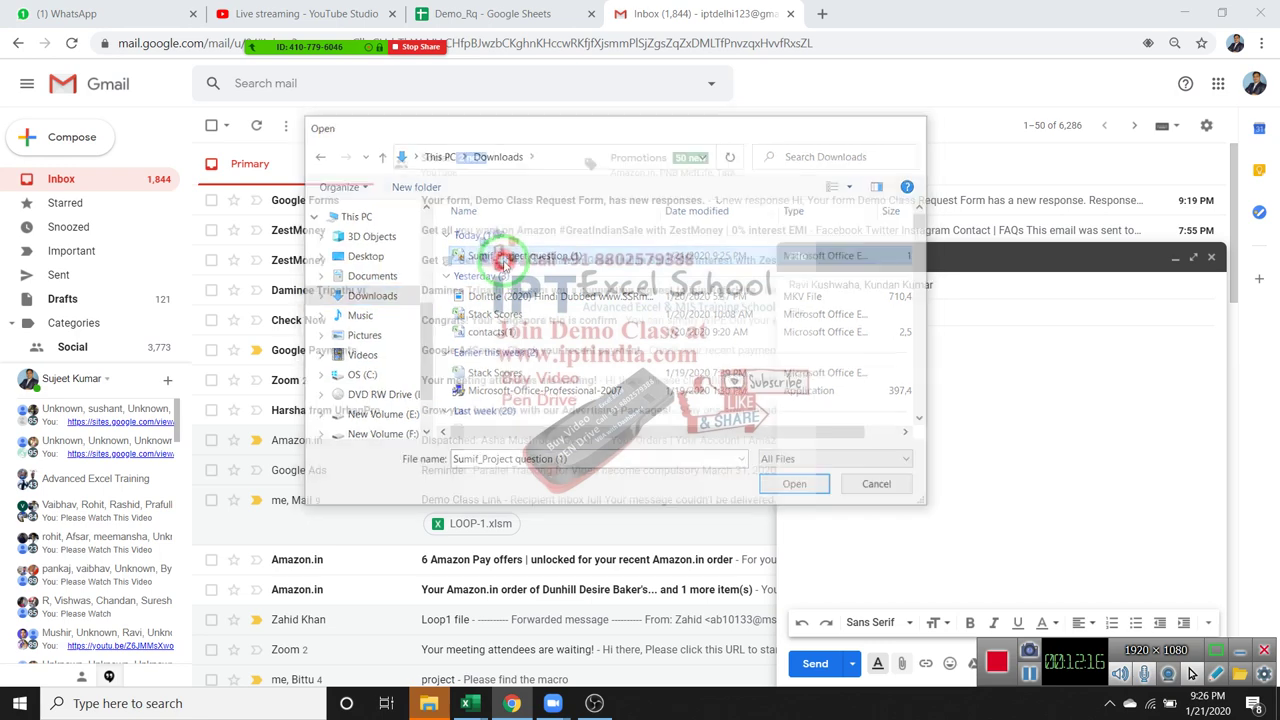
pyautogui.click(816, 665)
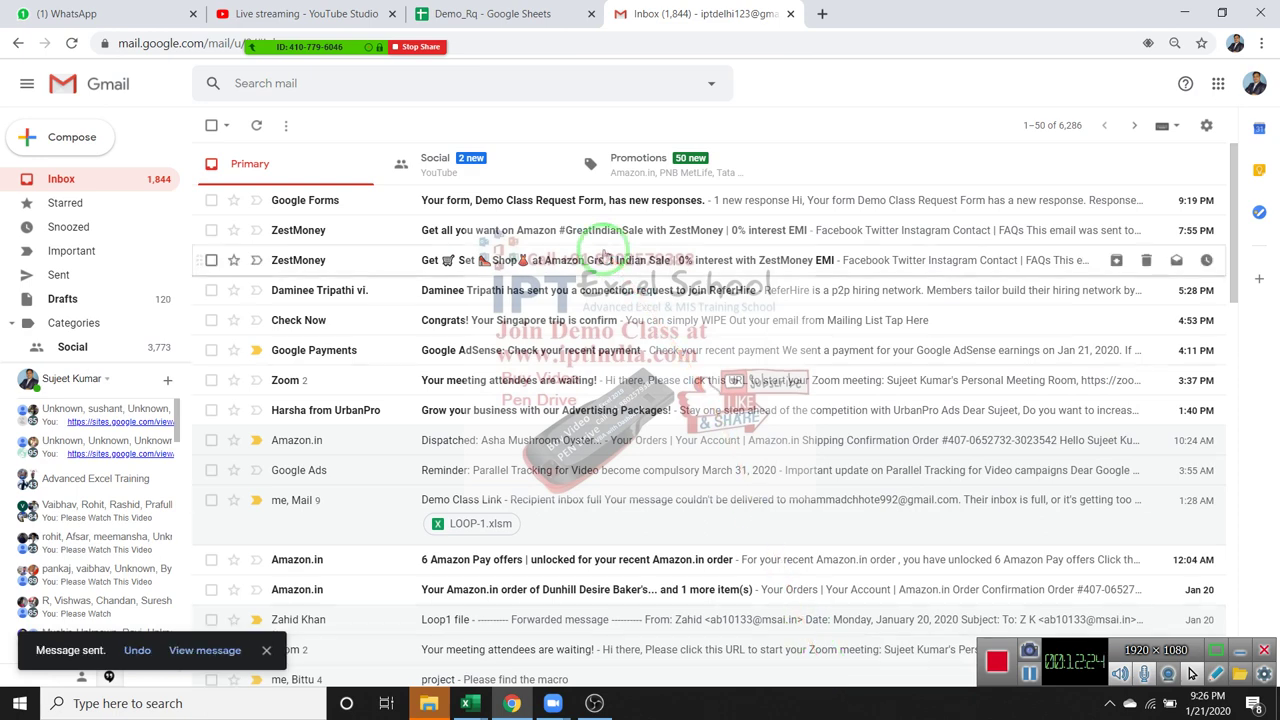
# Step: Hide the browser and end the Zoom meeting from its More options menu
pyautogui.press('super+d')
pyautogui.moveTo(263, 29)
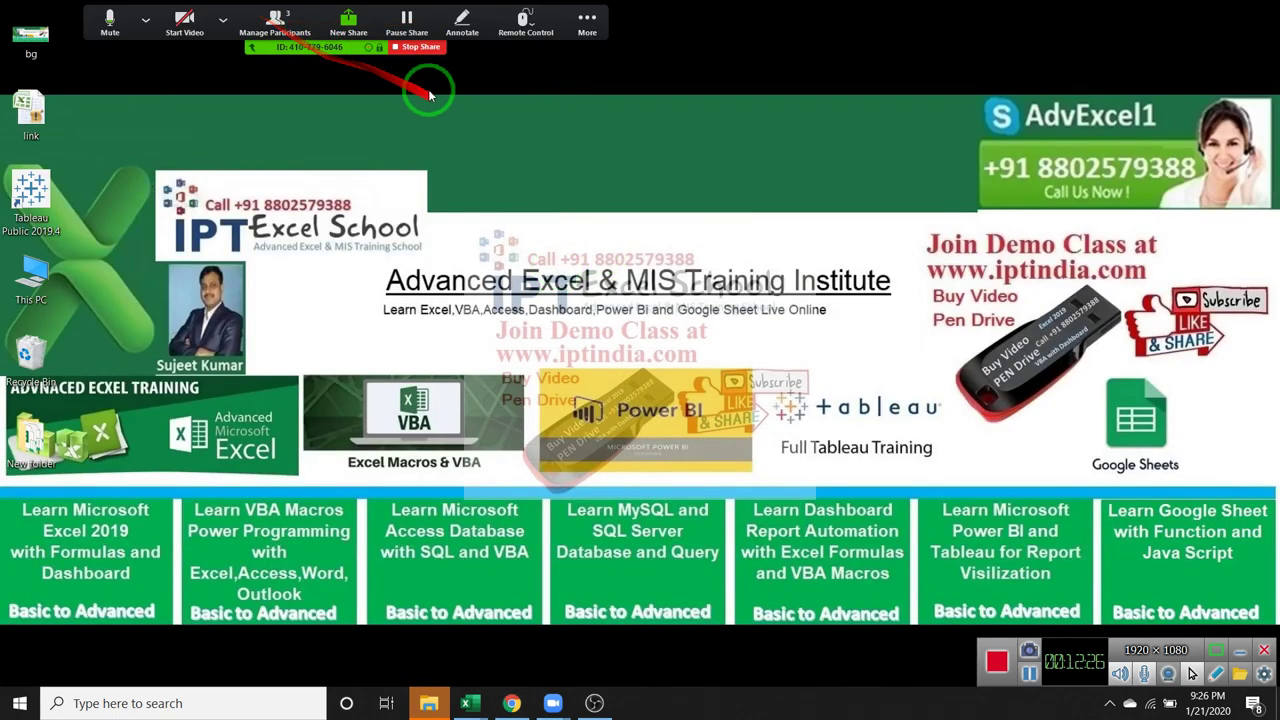
pyautogui.click(587, 20)
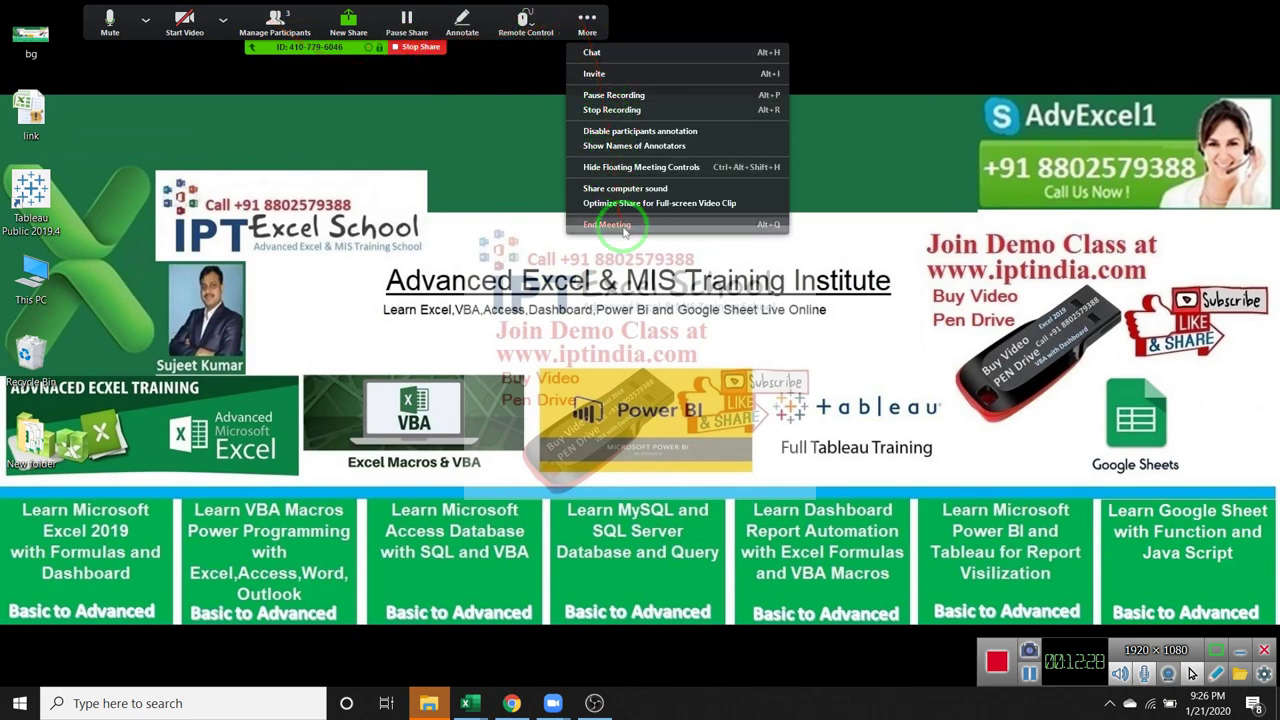
pyautogui.click(622, 226)
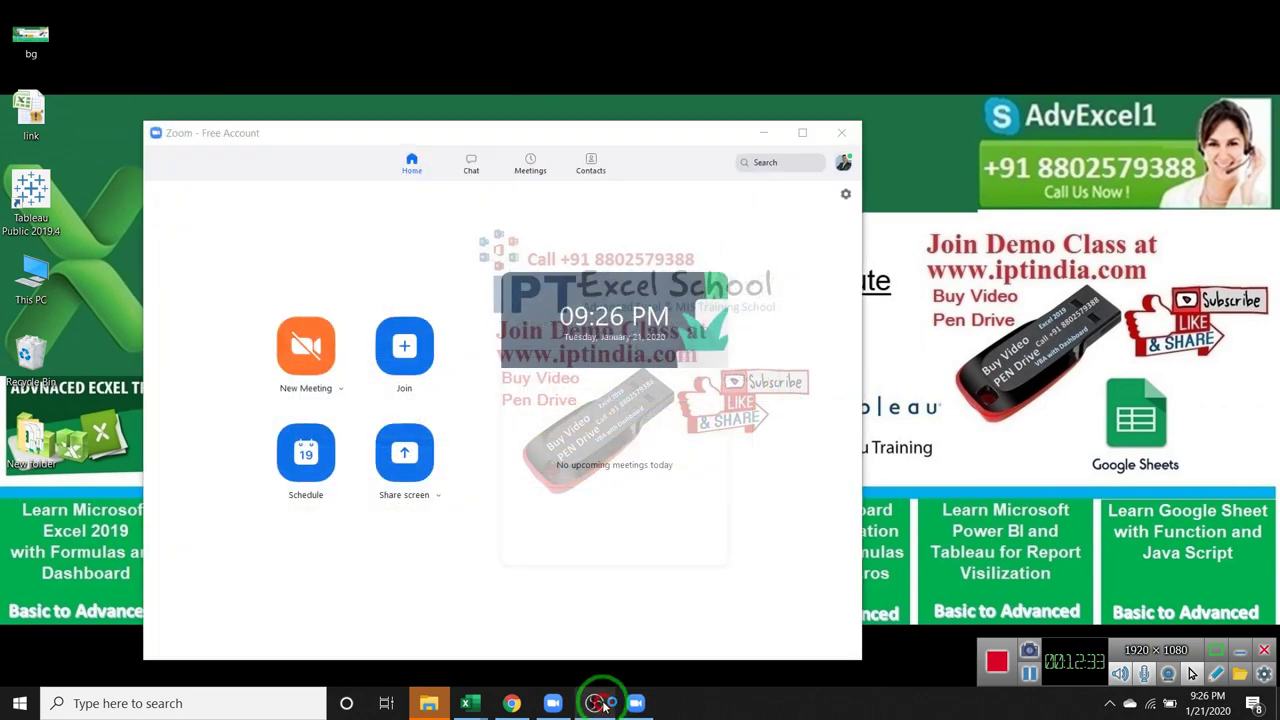
# Step: Show the Windows desktop and refresh it
pyautogui.click(596, 703)
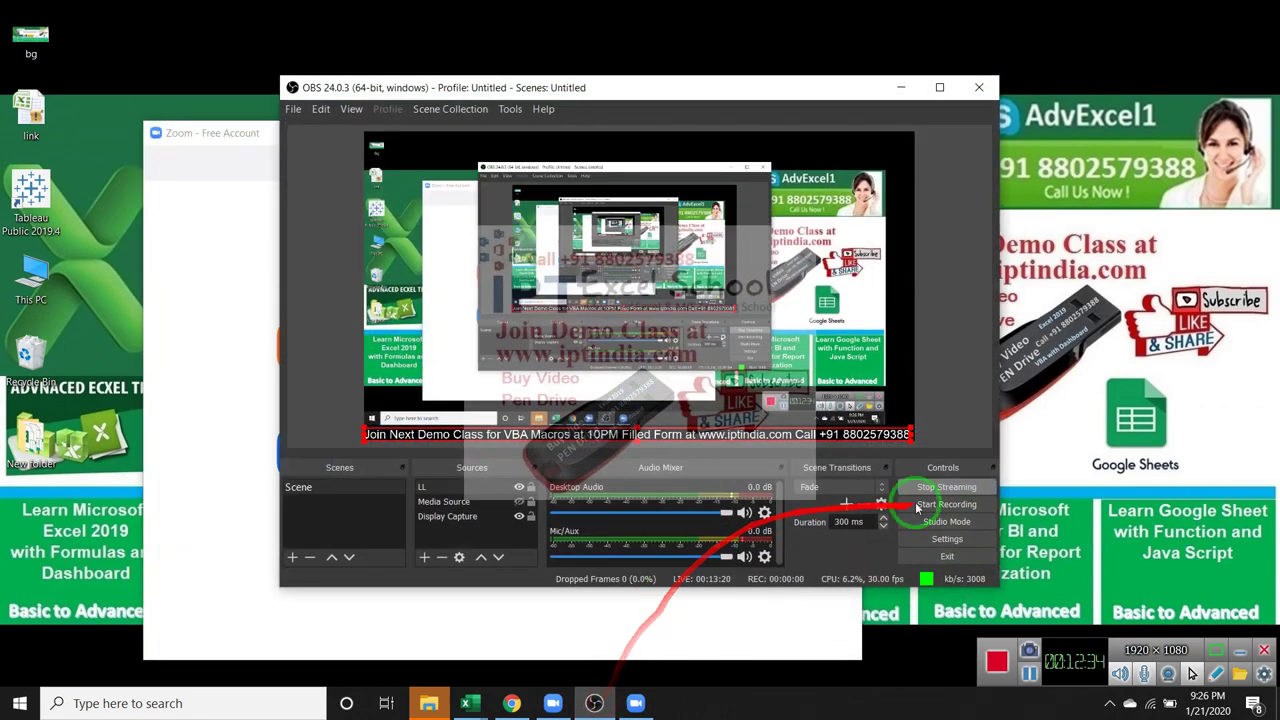
pyautogui.press('super+d')
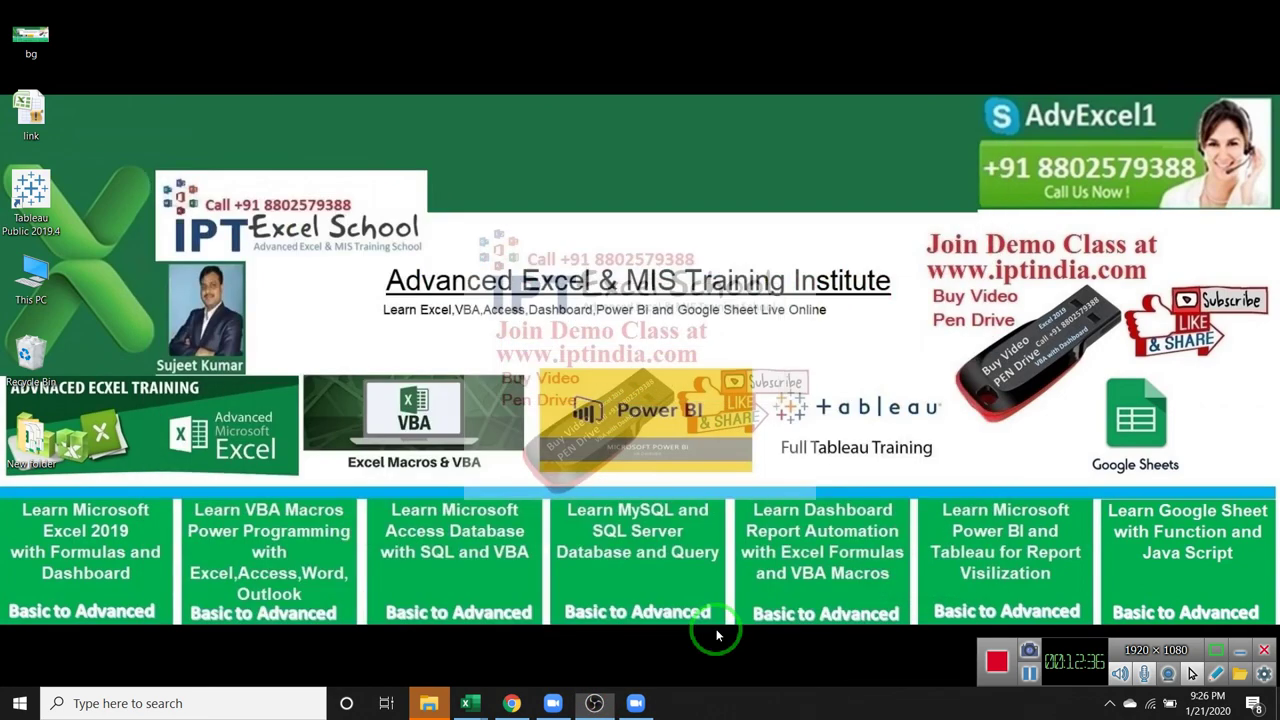
pyautogui.rightClick(700, 336)
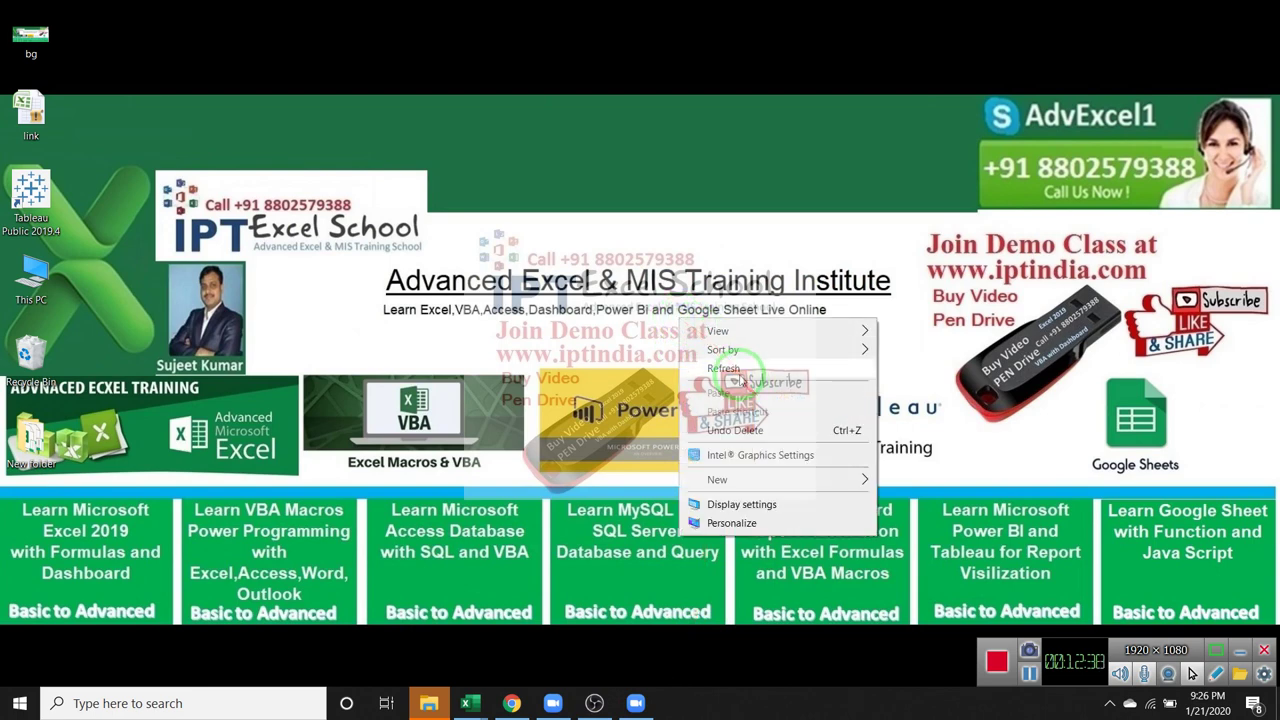
pyautogui.click(736, 372)
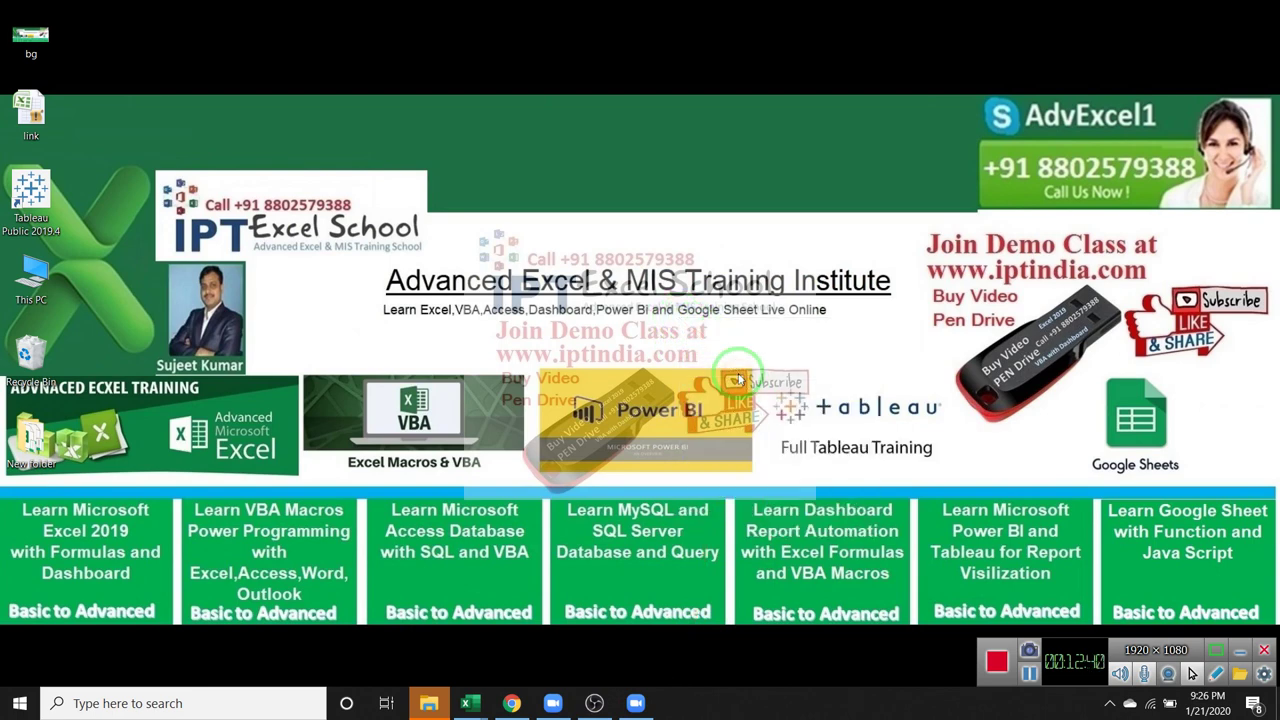
pyautogui.click(1216, 673)
pyautogui.moveTo(1208, 688)
pyautogui.mouseDown()
pyautogui.moveTo(975, 465)
pyautogui.moveTo(991, 355)
pyautogui.mouseUp()
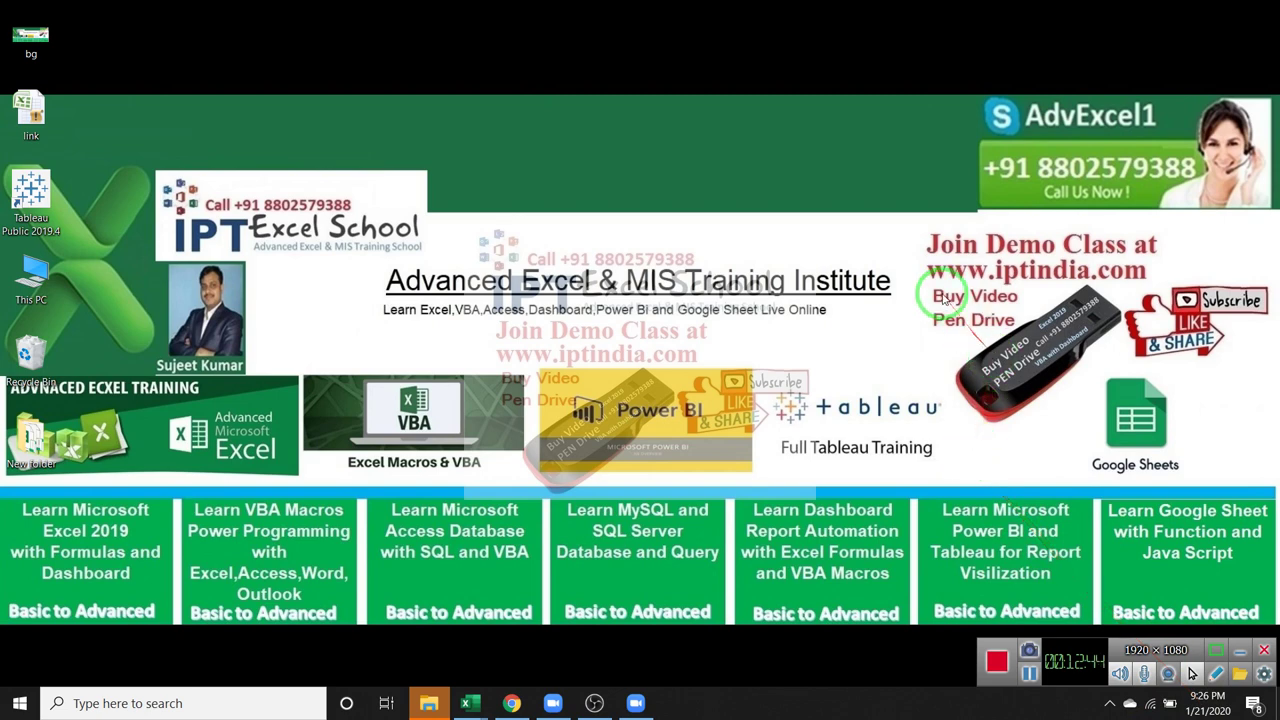
pyautogui.moveTo(918, 266)
pyautogui.mouseDown()
pyautogui.moveTo(1160, 279)
pyautogui.moveTo(1161, 291)
pyautogui.mouseUp()
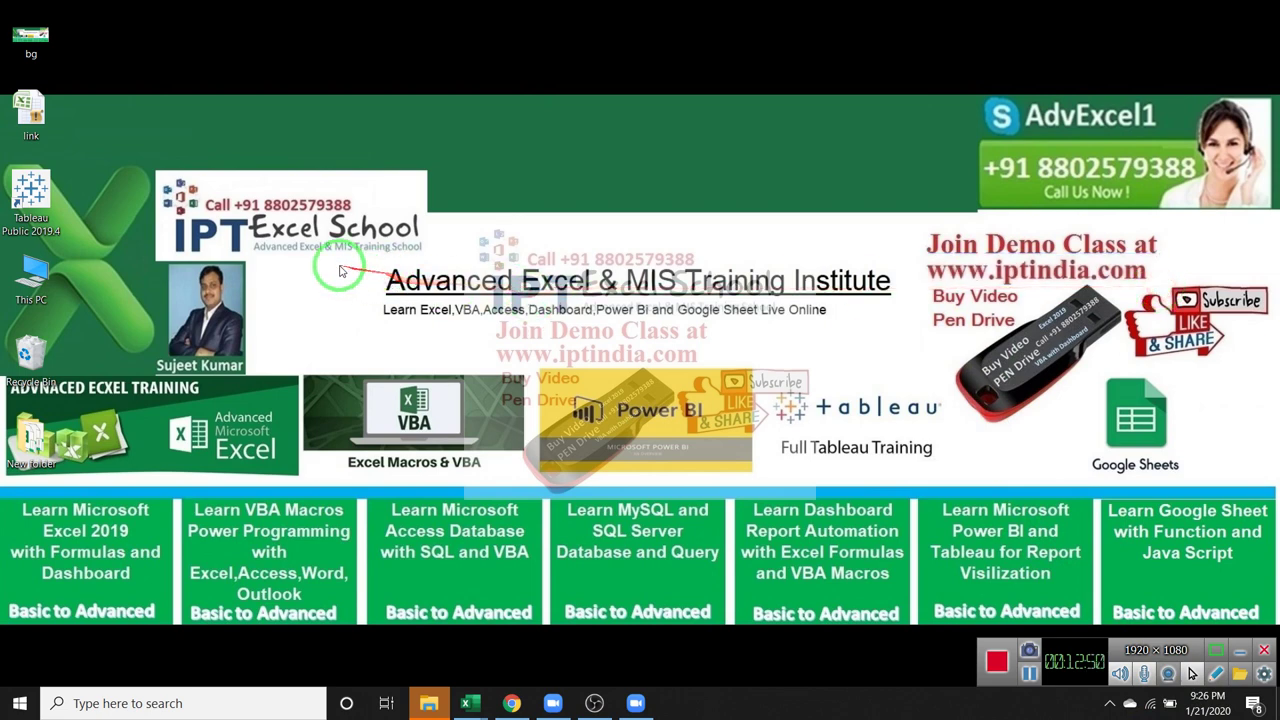
pyautogui.moveTo(333, 264)
pyautogui.mouseDown()
pyautogui.moveTo(775, 268)
pyautogui.moveTo(913, 323)
pyautogui.mouseUp()
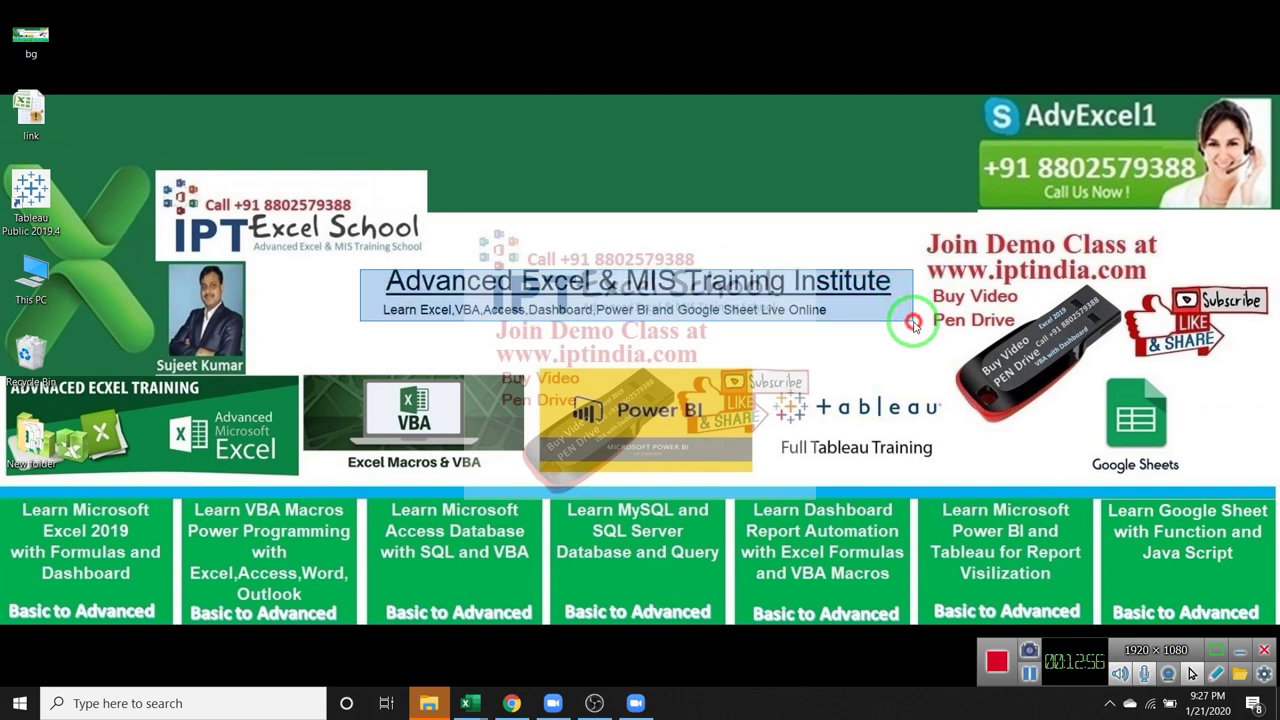
pyautogui.moveTo(913, 326); pyautogui.dragTo(913, 326)
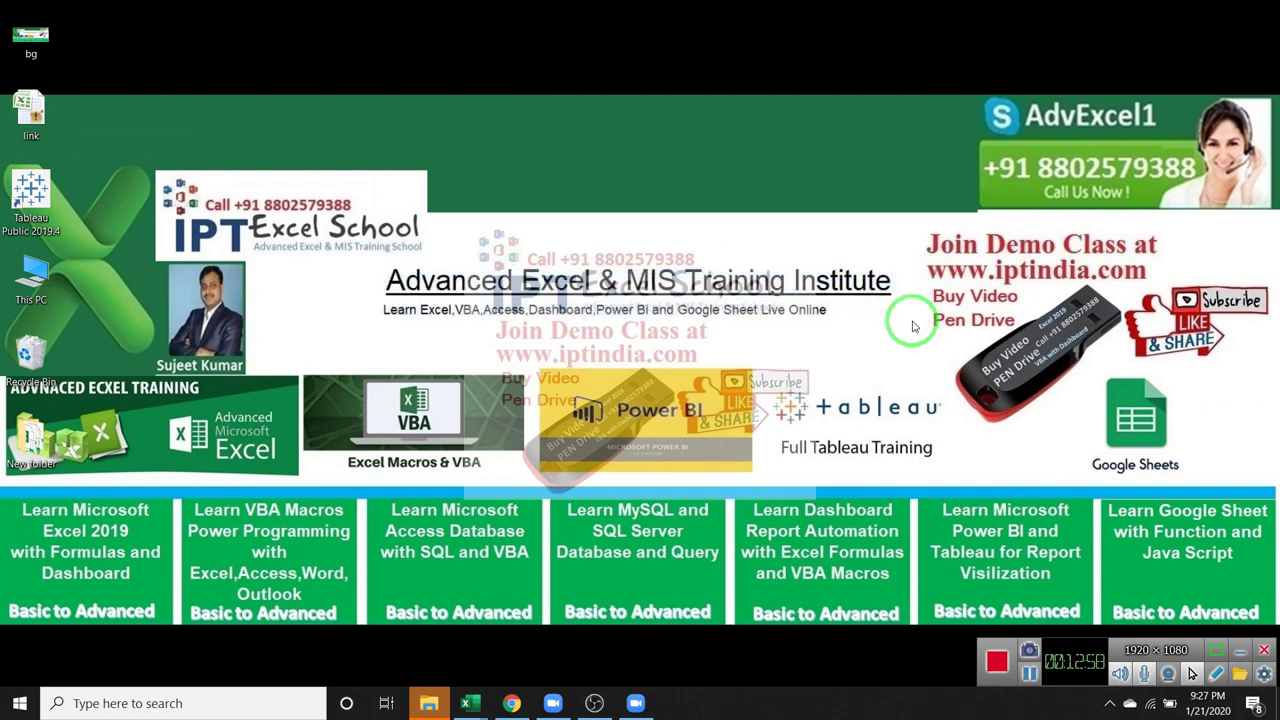